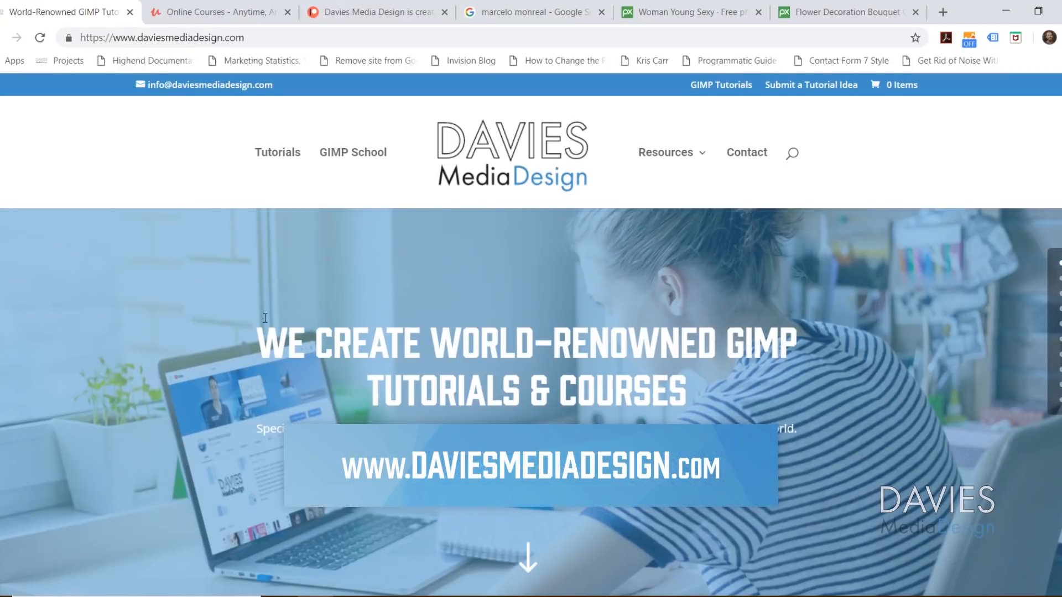
Look through the Davies Media Design home page and the channel's Patreon page
scroll(211, 341, down, 10)
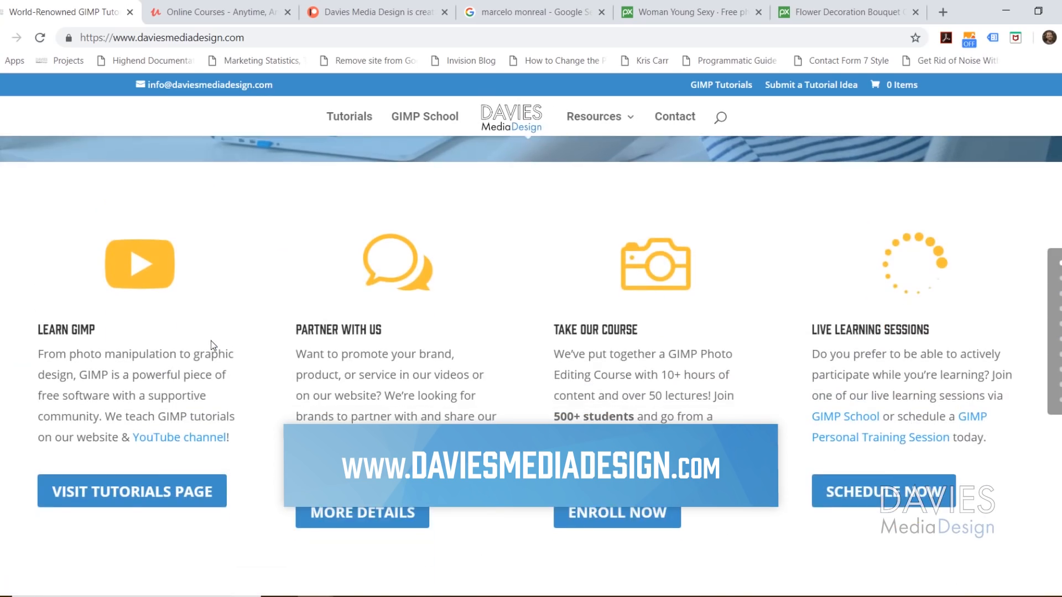
scroll(211, 340, down, 6)
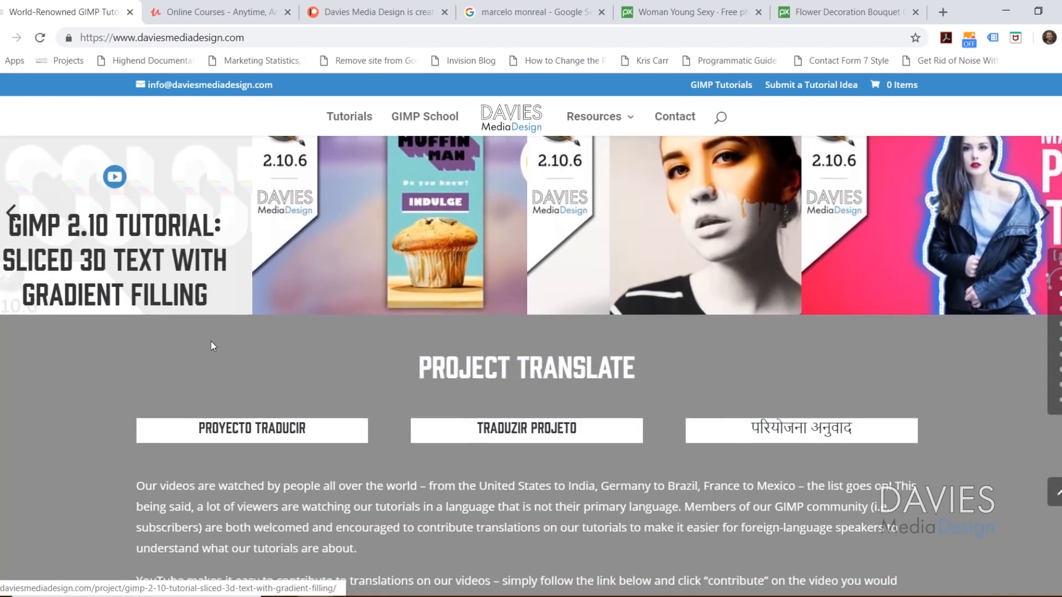
scroll(212, 342, down, 8)
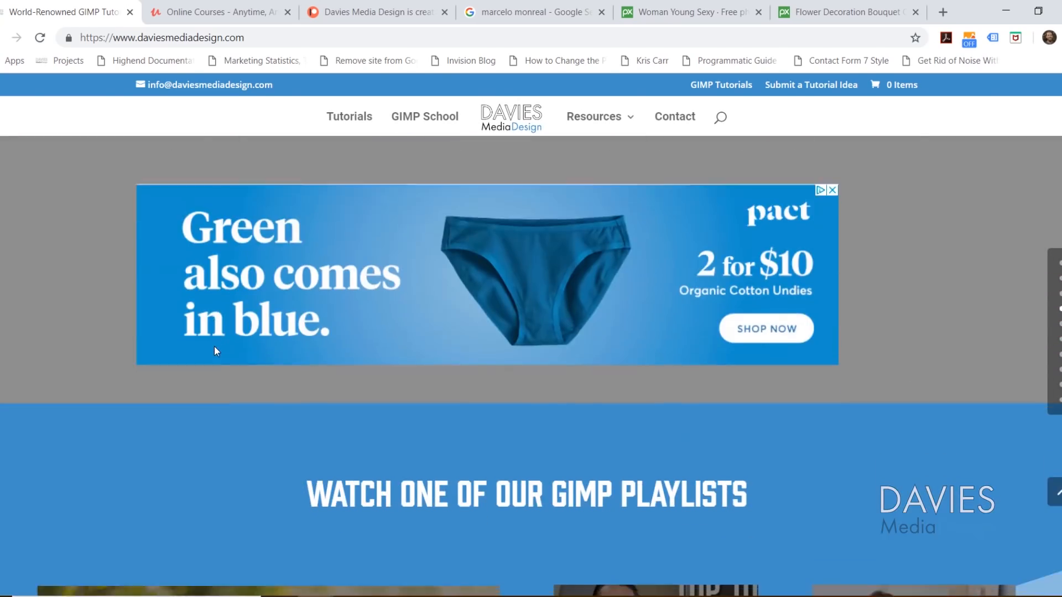
scroll(215, 348, down, 9)
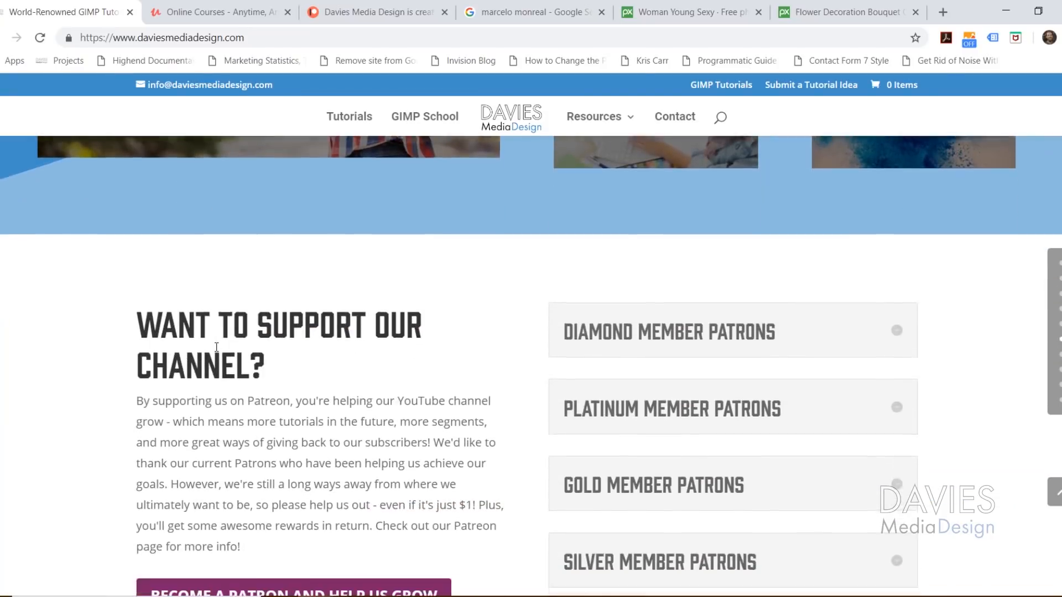
scroll(217, 347, down, 5)
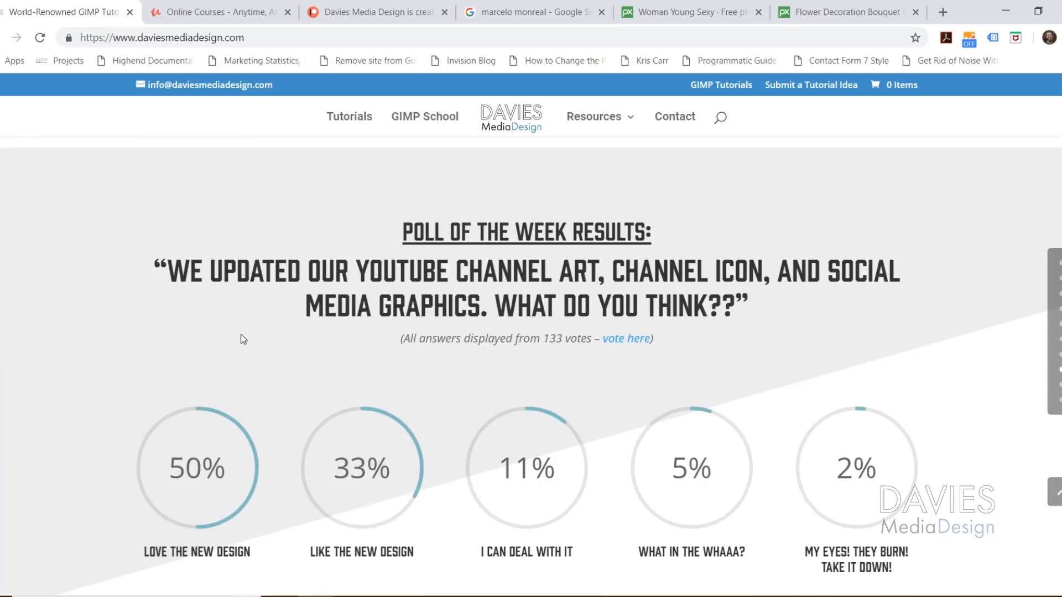
click(275, 6)
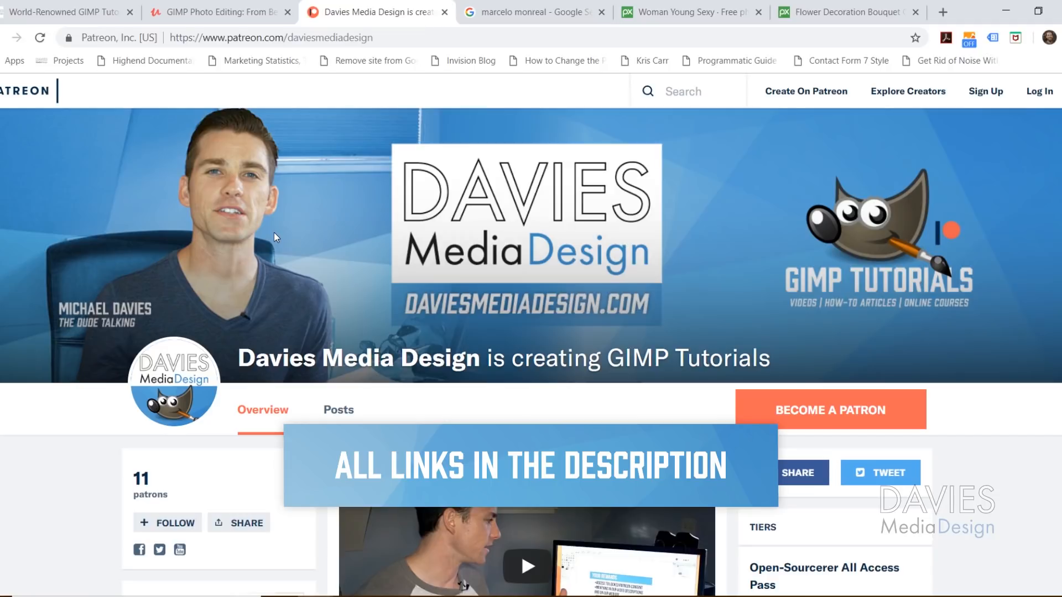
Examine Marcelo Monreal's flower-face collages and the Pixabay stock photos of the woman and the flower bouquet
key(ctrl+Tab)
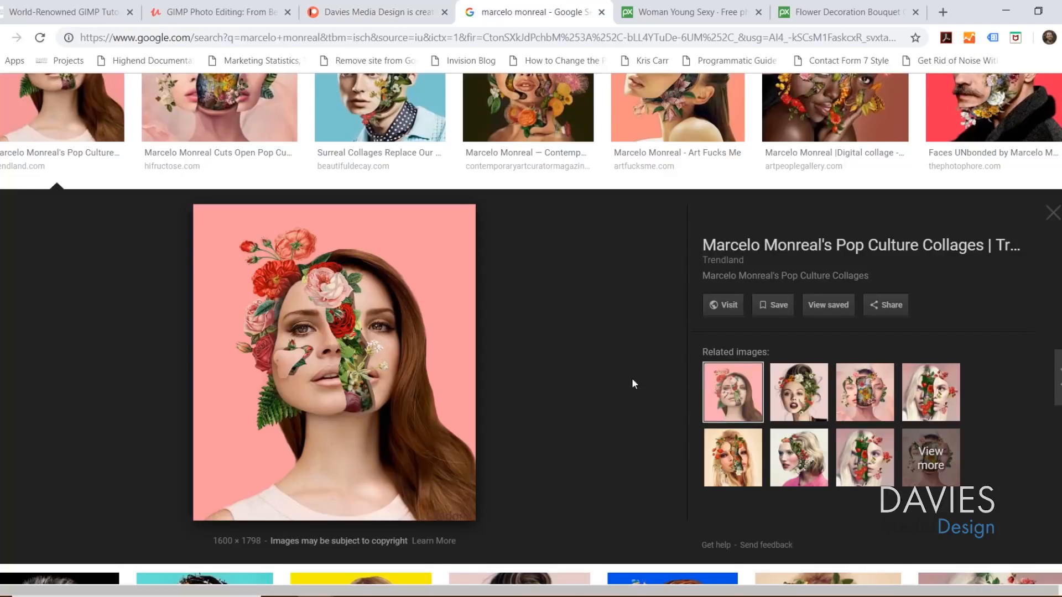
click(805, 390)
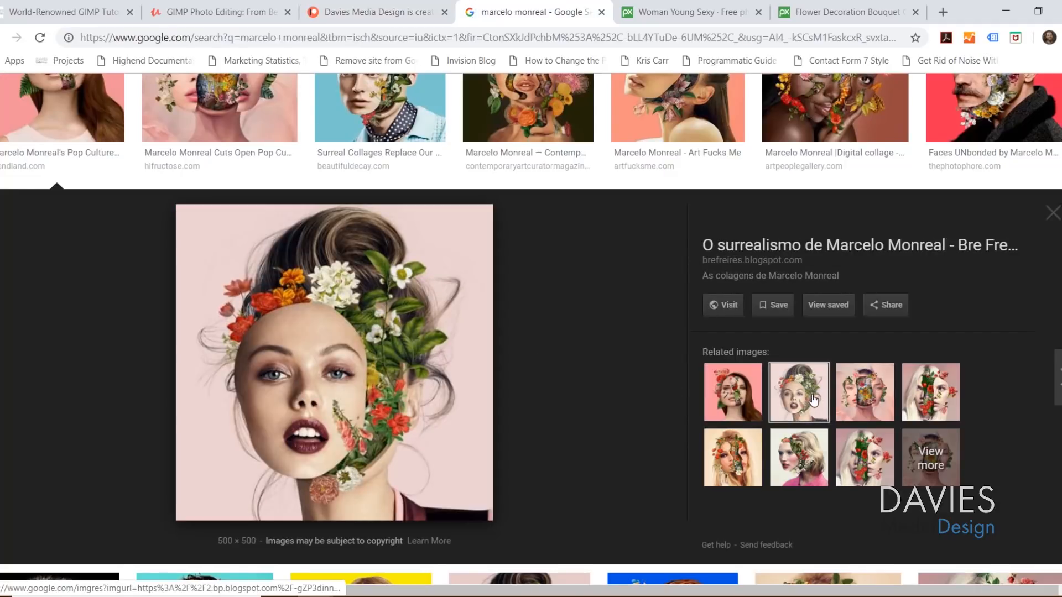
click(873, 395)
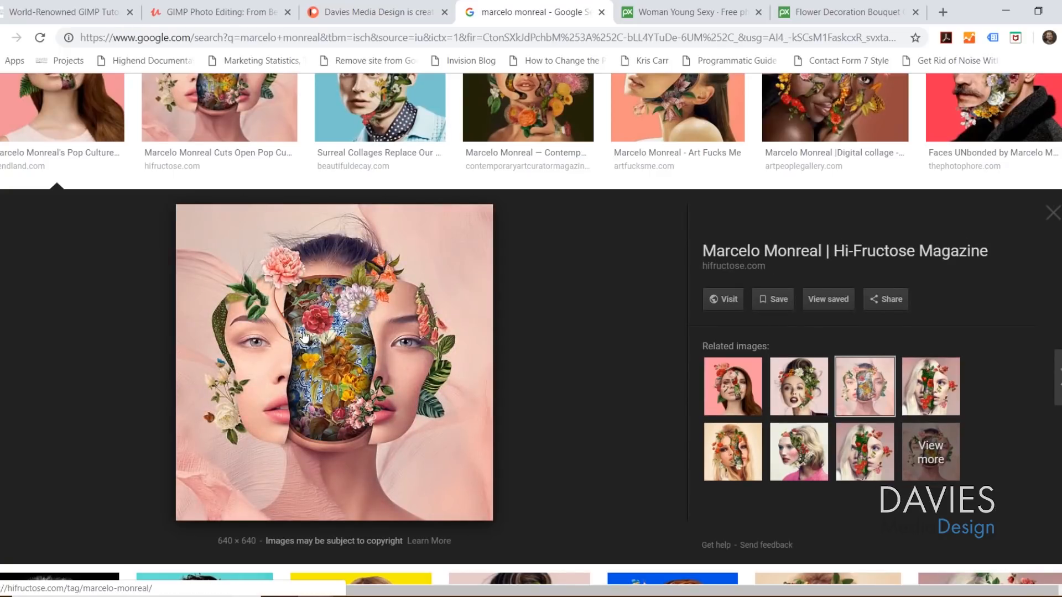
click(943, 388)
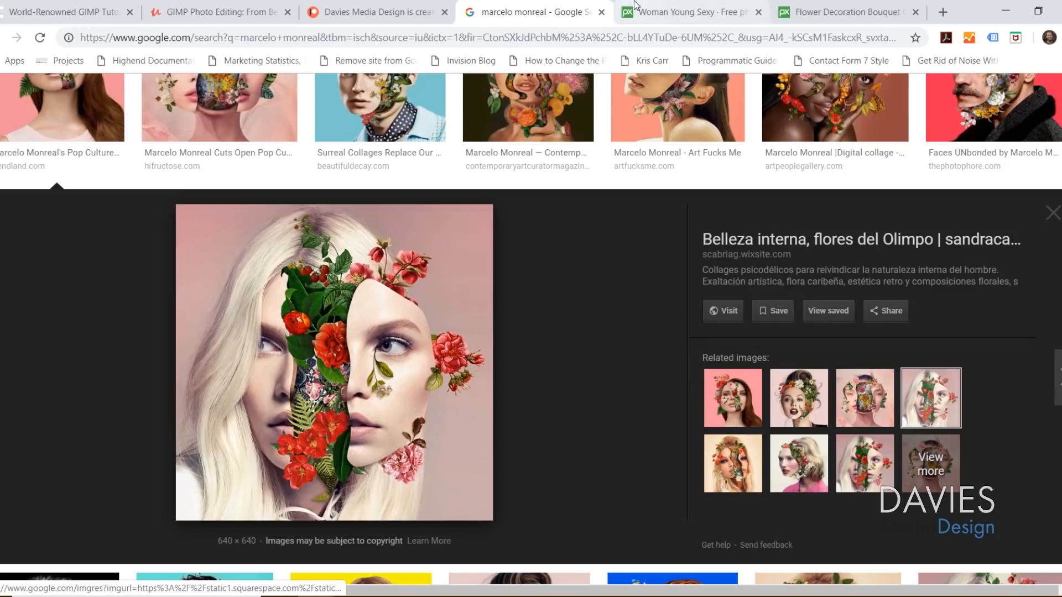
click(659, 11)
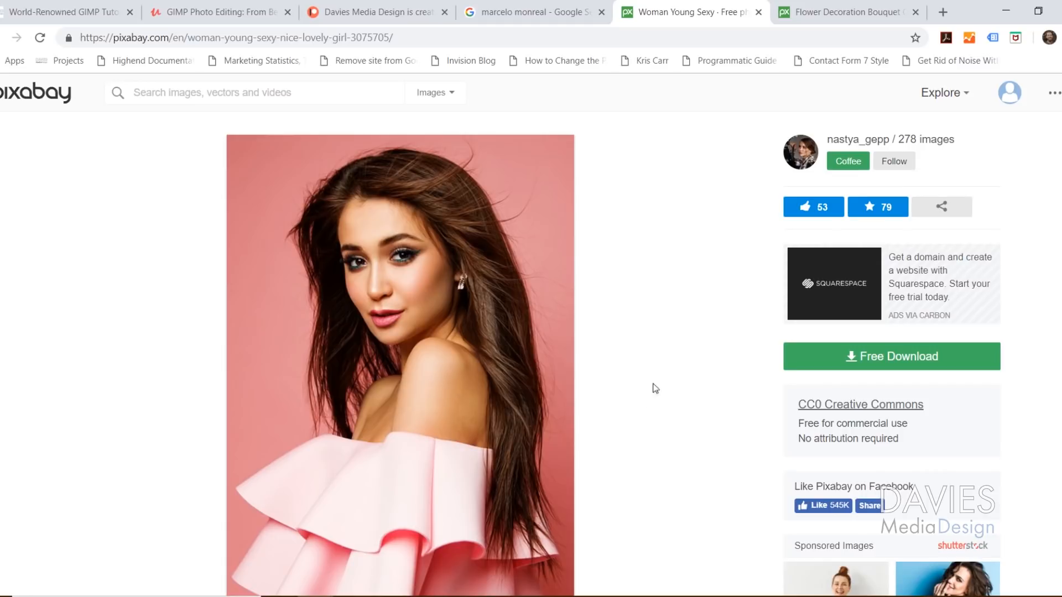
click(843, 12)
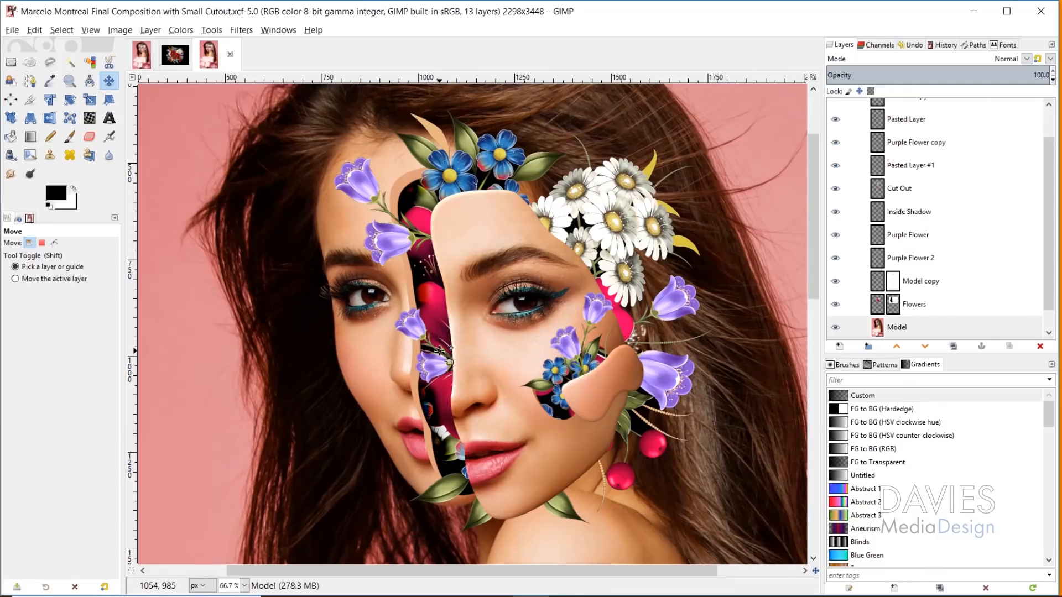
In GIMP, open the recently used portrait woman-3075705.jpg
click(12, 30)
mouse_move(61, 117)
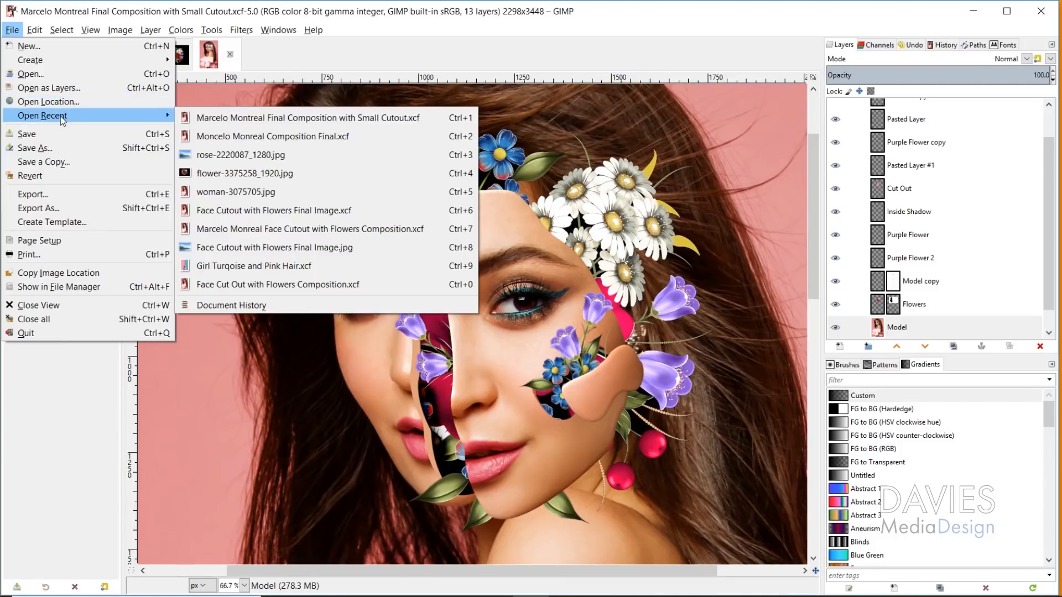
click(251, 192)
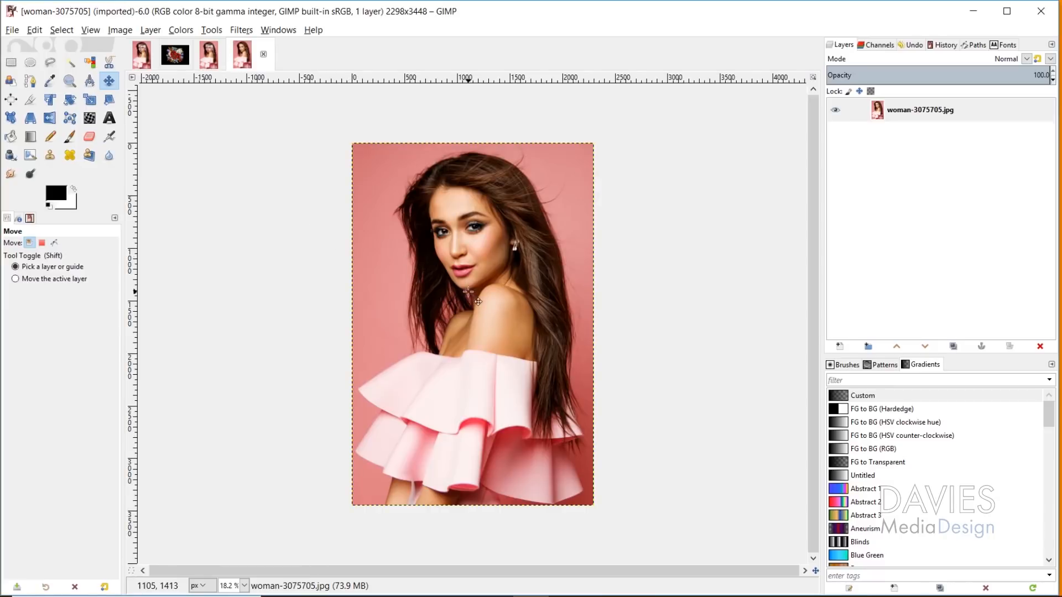
Heal the small blemishes on the model's central forehead using the Heal tool at brush size 51.90, sampling nearby clean skin
ctrl+scroll(459, 232, up, 1)
ctrl+scroll(463, 237, up, 3)
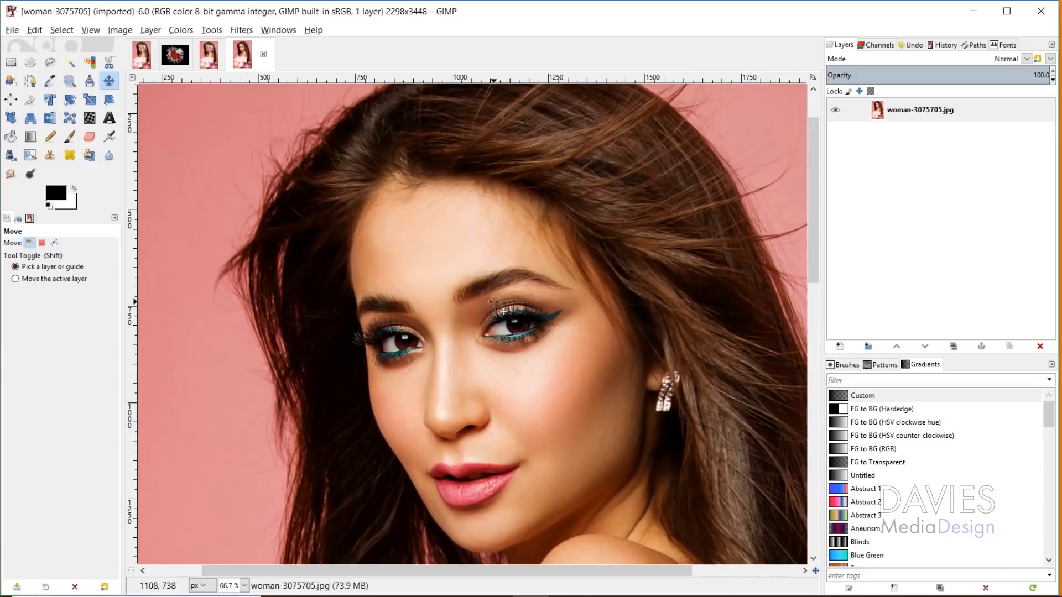
drag(813, 198, 813, 210)
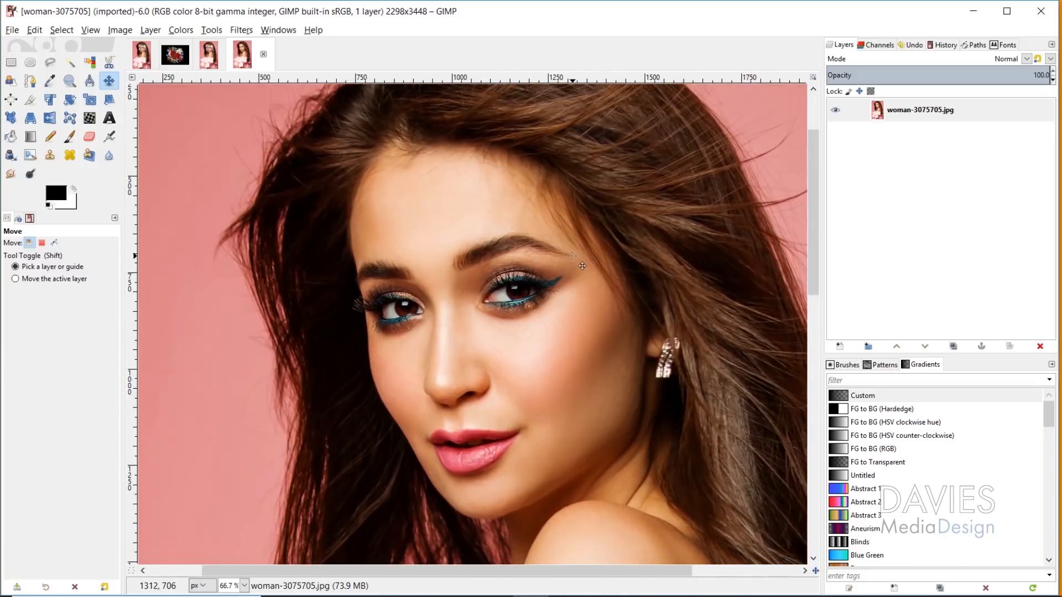
ctrl+scroll(562, 252, up, 1)
click(70, 155)
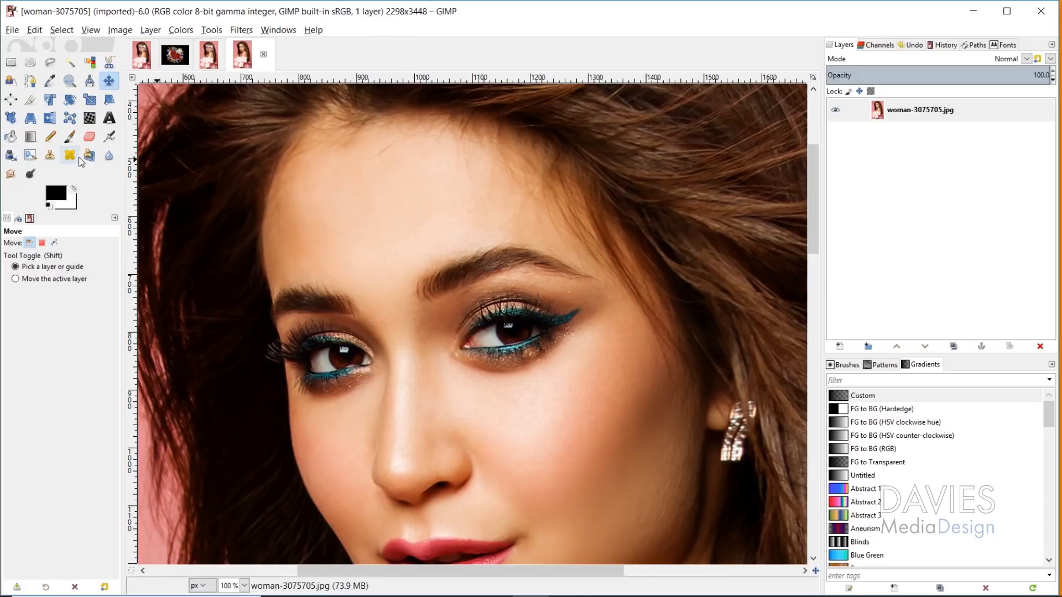
key(bracketleft)
key(bracketleft)
key(bracketleft)
key(bracketleft)
key(bracketleft)
key(bracketleft)
key(bracketleft)
key(bracketleft)
key(bracketleft)
key(bracketleft)
key(bracketleft)
key(bracketleft)
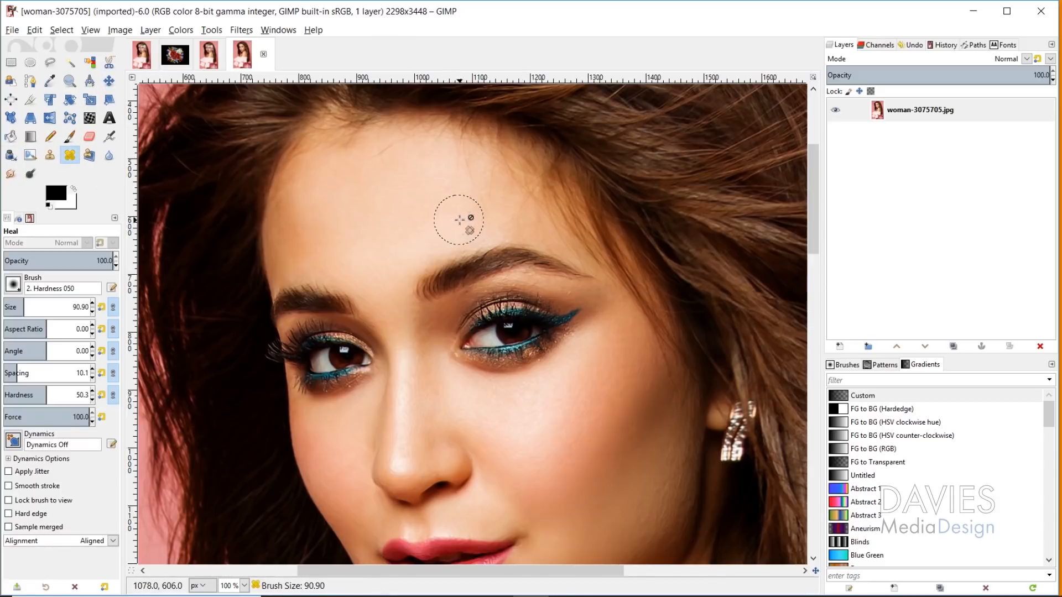
key(bracketleft)
key(bracketleft)
key(bracketleft)
key(bracketleft)
key(bracketleft)
key(bracketleft)
key(bracketleft)
key(bracketleft)
key(bracketleft)
key(bracketleft)
key(bracketleft)
key(bracketleft)
key(bracketleft)
key(bracketleft)
key(bracketleft)
key(bracketleft)
key(bracketleft)
key(bracketleft)
key(bracketleft)
key(bracketleft)
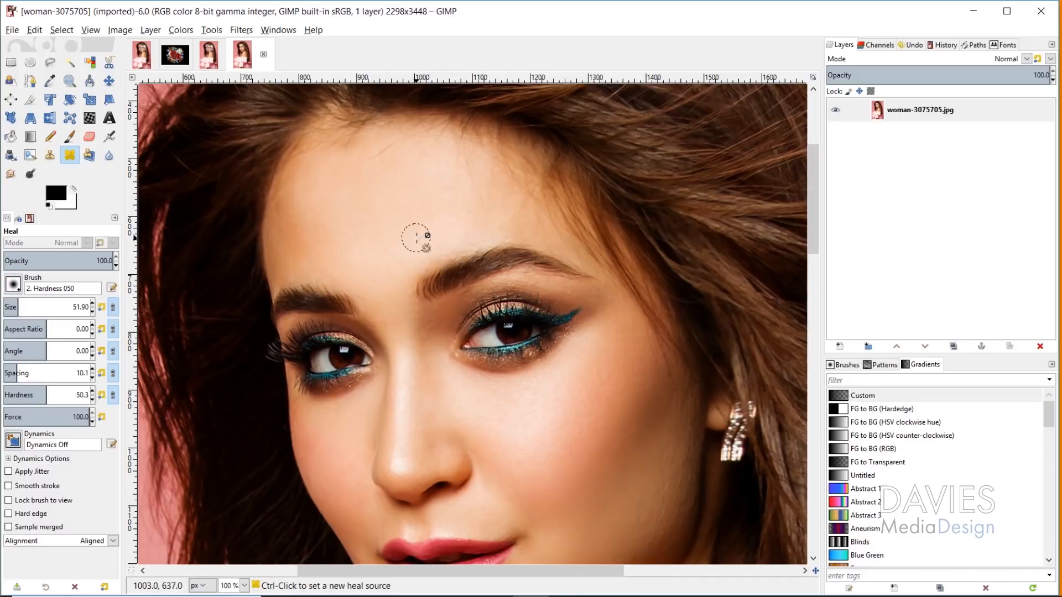
ctrl+click(436, 218)
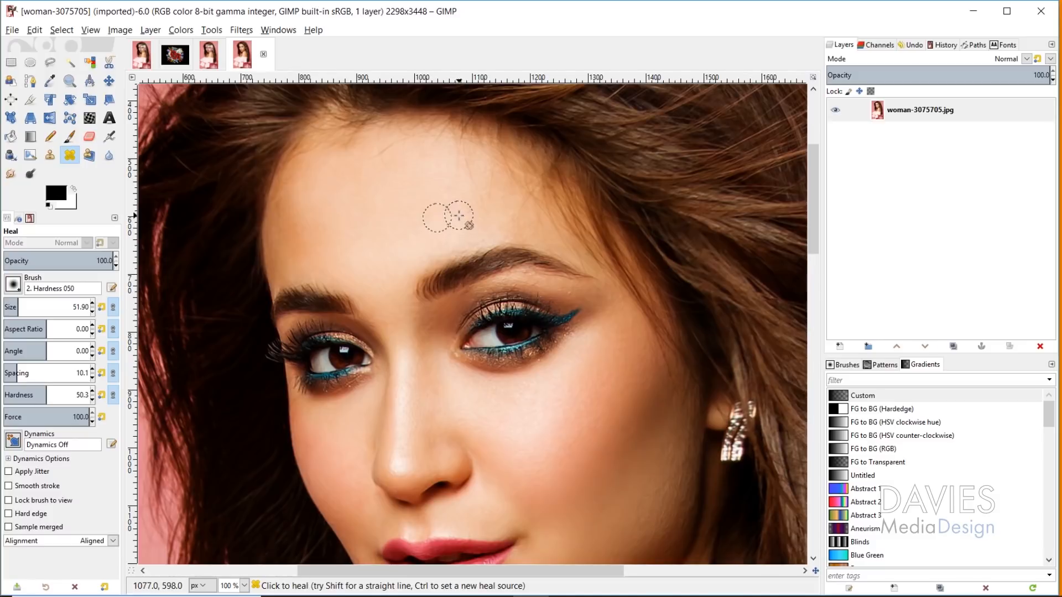
click(453, 213)
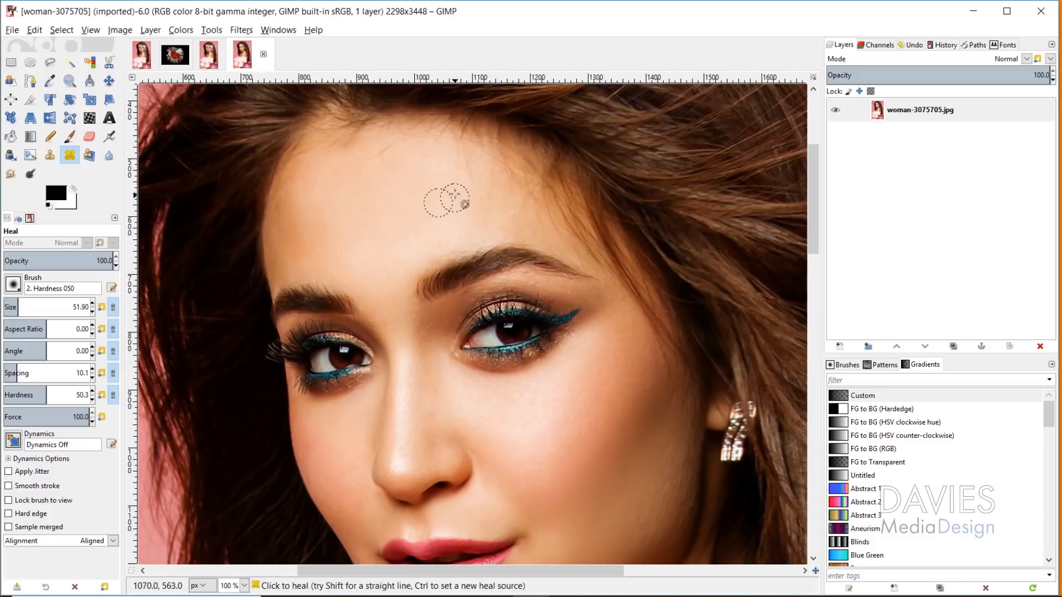
click(455, 161)
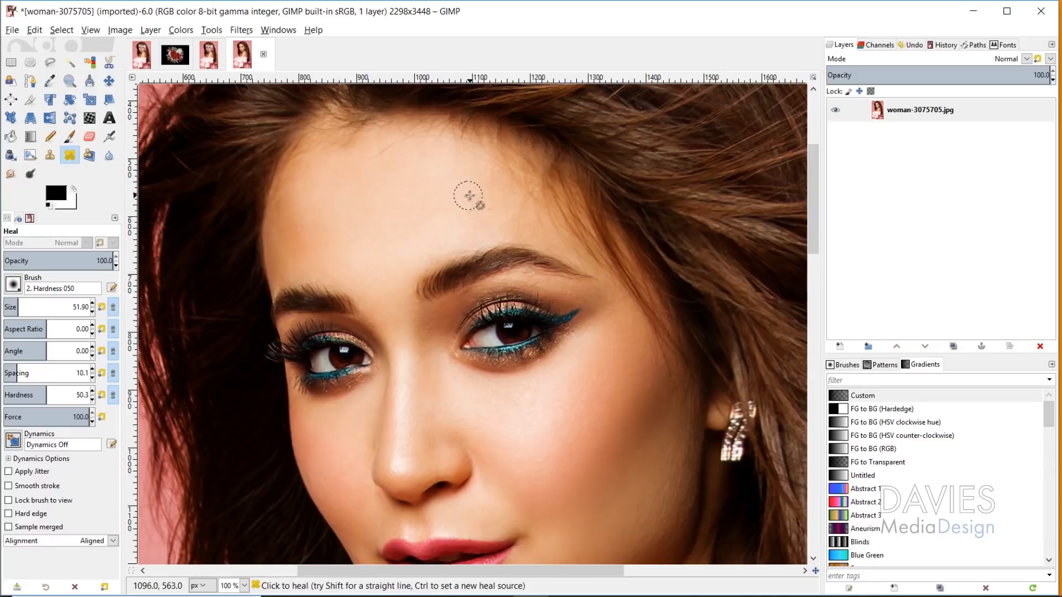
Sample clean forehead skin and touch up the area above the eyebrow near the hairline with a Heal brush reduced to 27.90
ctrl+click(482, 231)
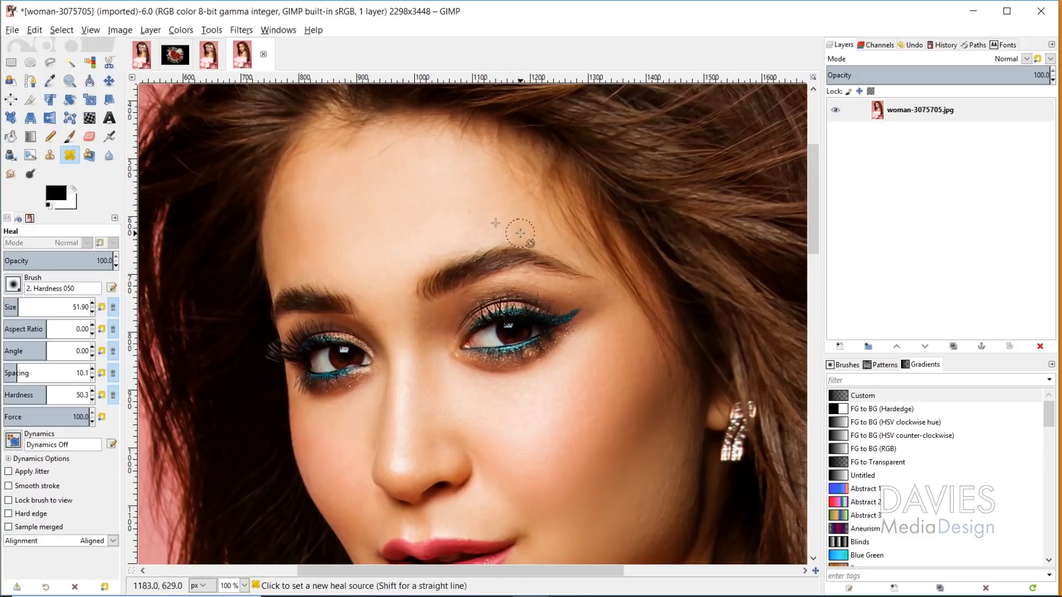
key(bracketleft)
key(bracketleft)
key(bracketleft)
key(bracketleft)
key(bracketleft)
key(bracketleft)
key(bracketleft)
key(bracketleft)
key(bracketleft)
key(bracketleft)
key(bracketleft)
key(bracketleft)
key(bracketleft)
key(bracketleft)
key(bracketleft)
key(bracketleft)
key(bracketleft)
key(bracketleft)
key(bracketleft)
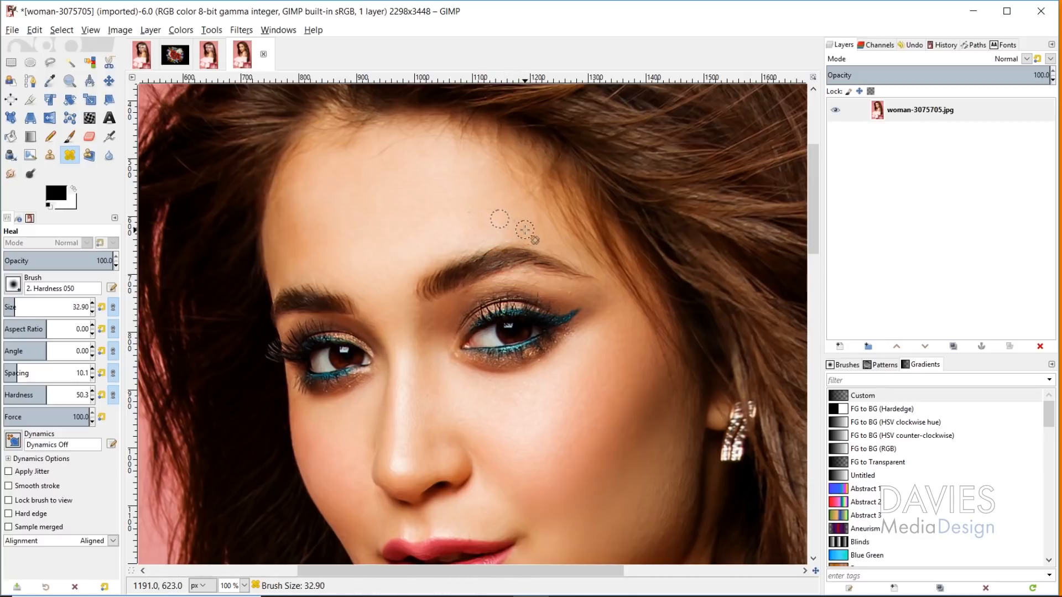
key(bracketleft)
key(bracketleft)
mouse_move(546, 245)
mouse_down()
mouse_move(533, 216)
mouse_move(525, 231)
mouse_move(538, 236)
mouse_move(519, 220)
mouse_move(524, 202)
mouse_move(501, 253)
mouse_move(502, 197)
mouse_up()
Reduce the Heal brush size to 20.90 for fine touch-ups around the outer end of the eyebrow
scroll(593, 265, up, 3)
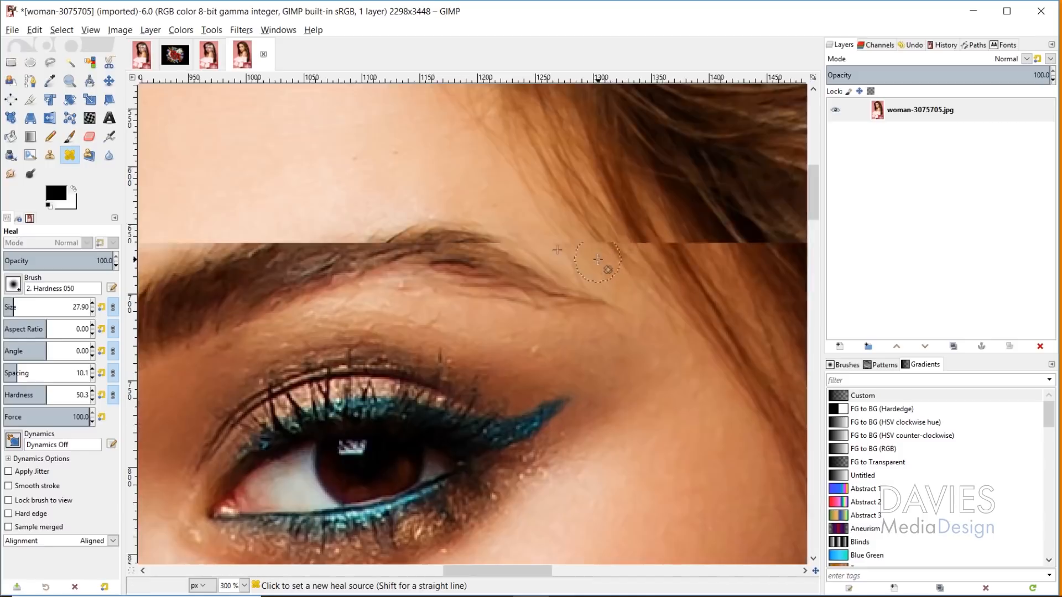
key(bracketleft)
key(bracketleft)
key(bracketleft)
key(bracketleft)
key(bracketleft)
key(bracketleft)
key(bracketleft)
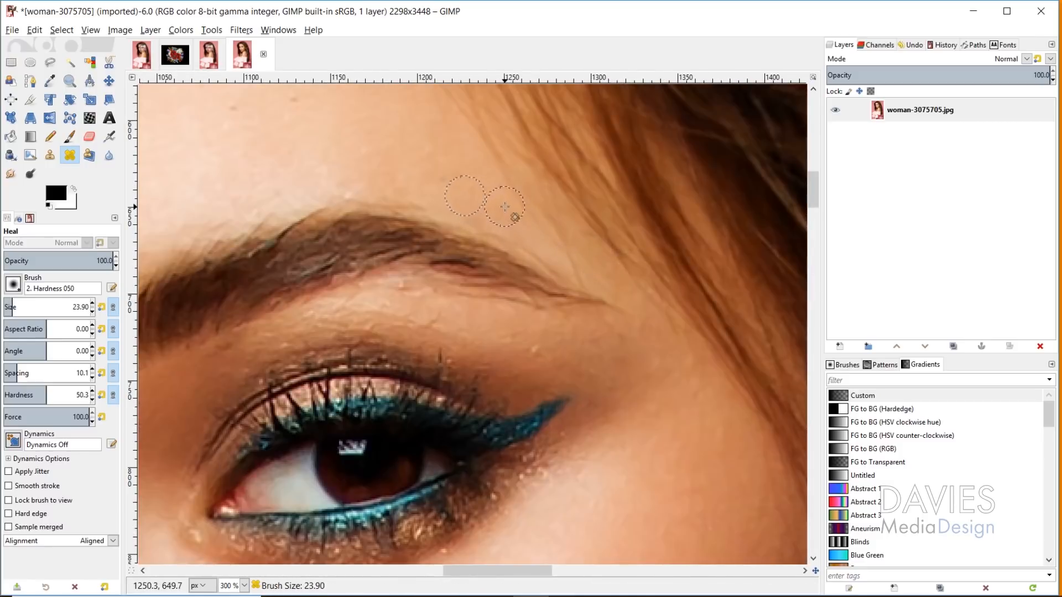
scroll(505, 206, up, 3)
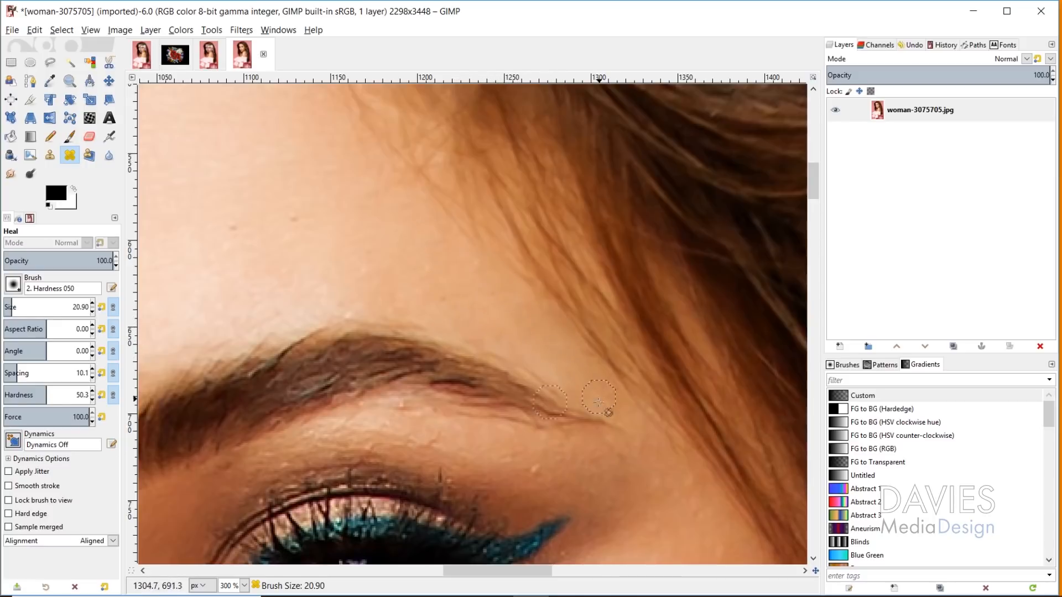
Add an alpha channel to the woman-3075705.jpg layer
scroll(454, 302, down, 4)
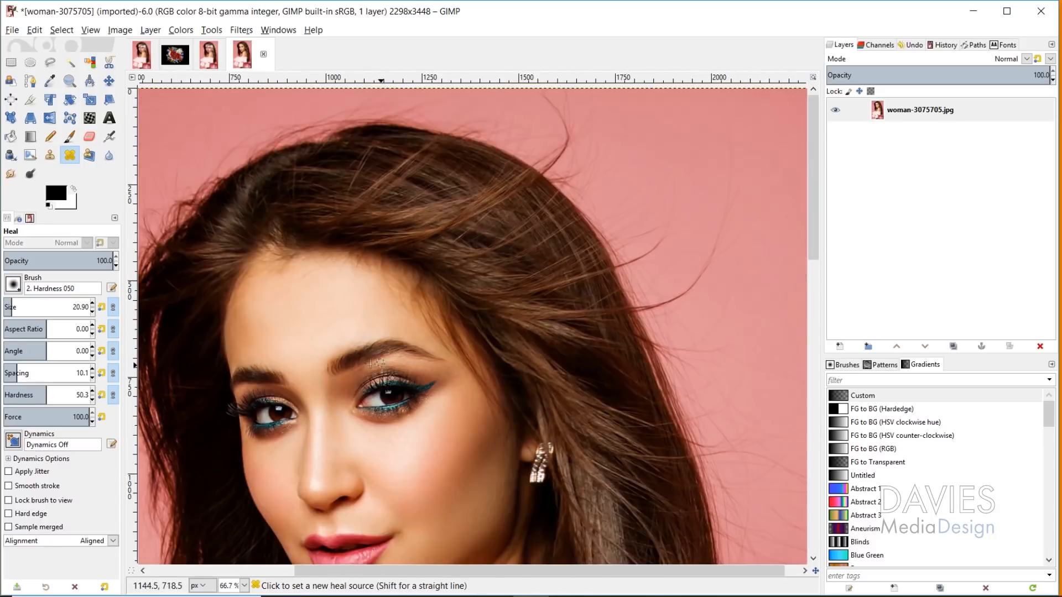
drag(520, 570, 426, 569)
scroll(486, 493, down, 1)
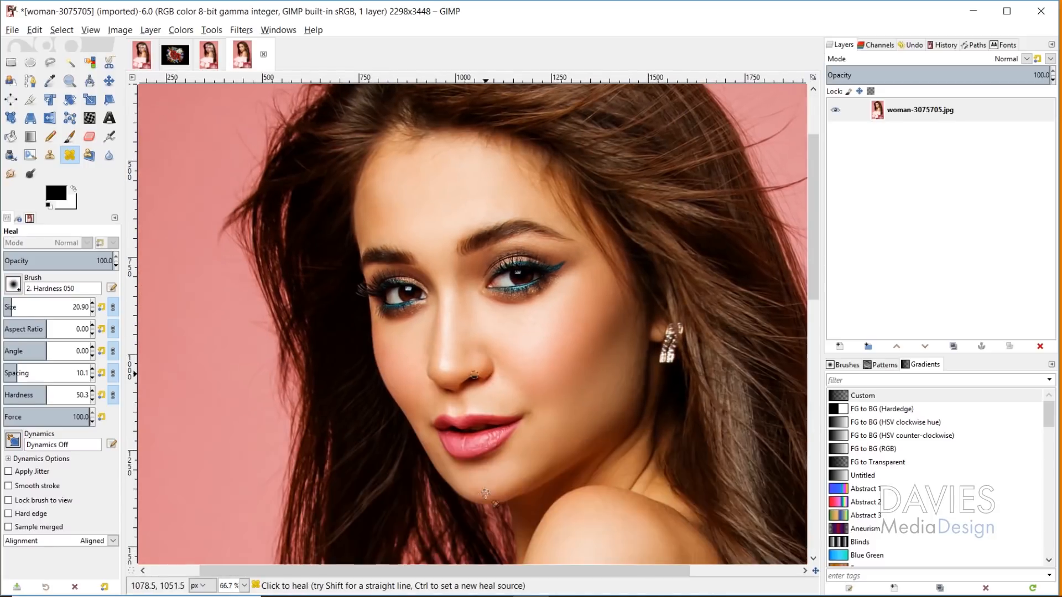
right_click(874, 110)
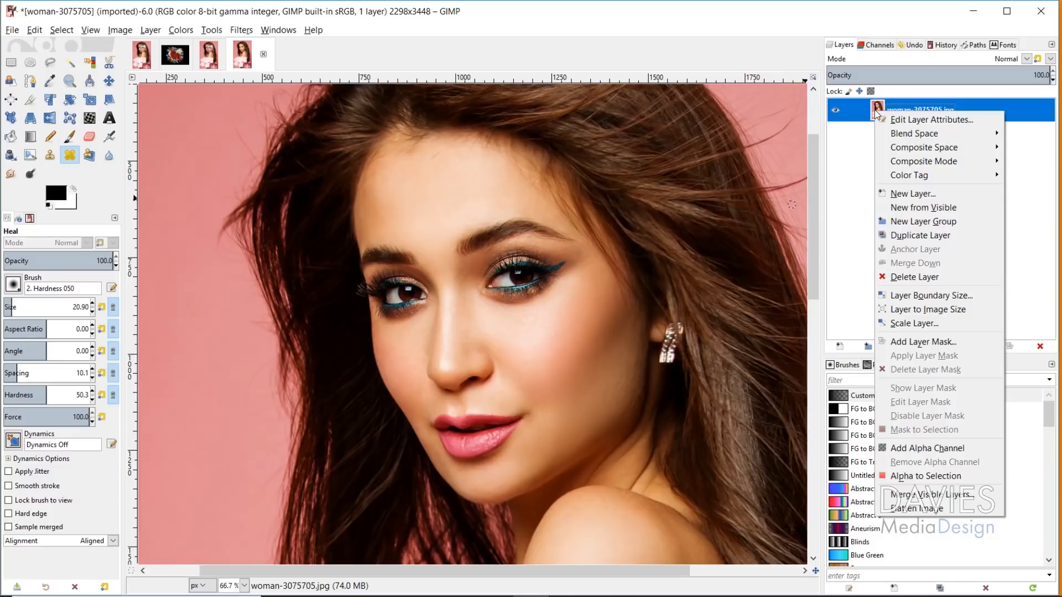
click(918, 449)
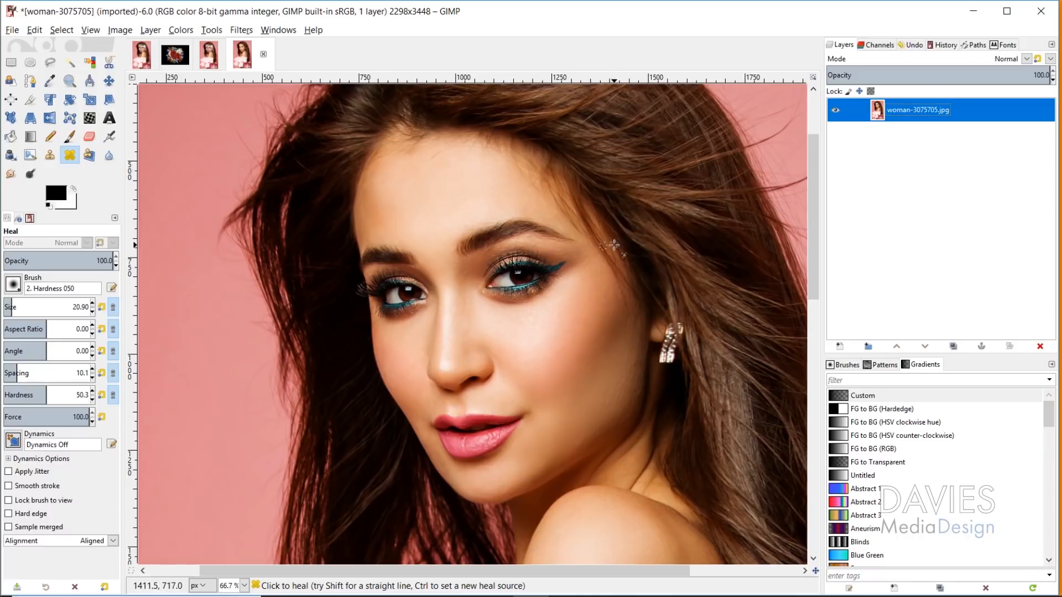
Rename the portrait layer as Model
double_click(928, 108)
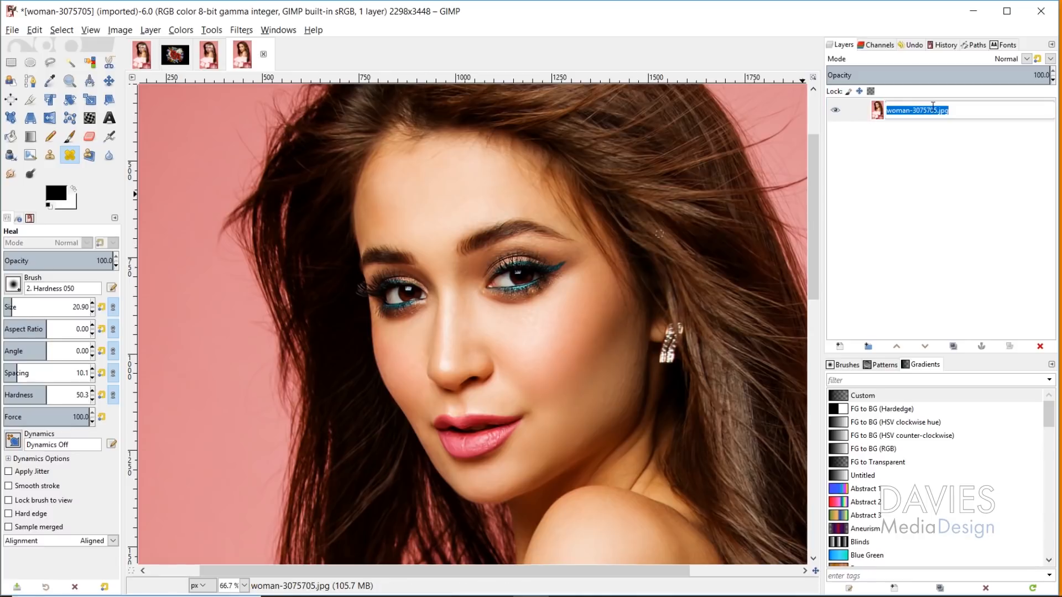
text(Model)
key(Return)
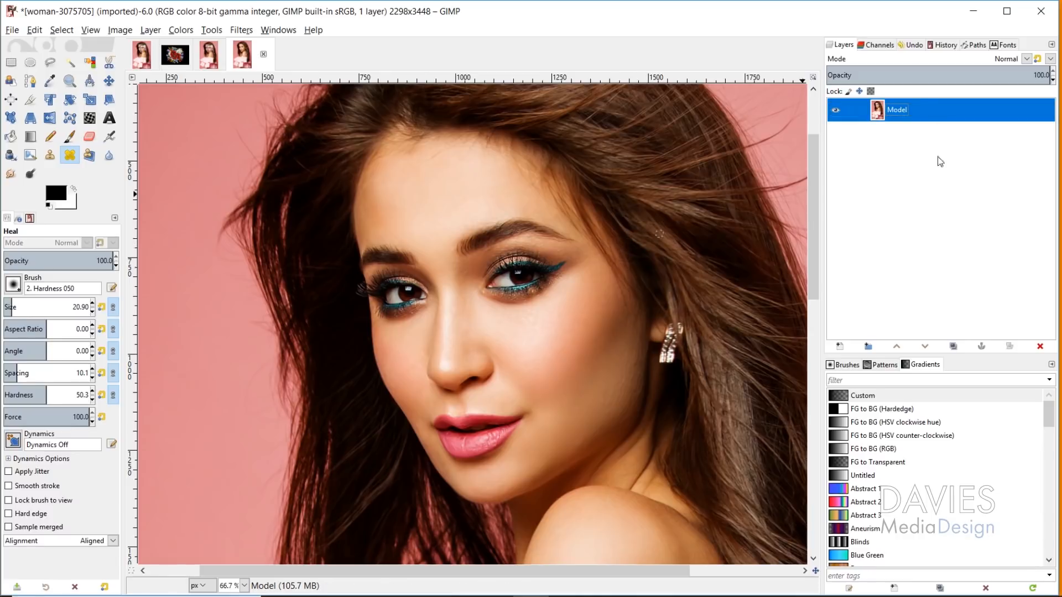
Duplicate the Model layer and rename the copy as Cut Out
click(953, 347)
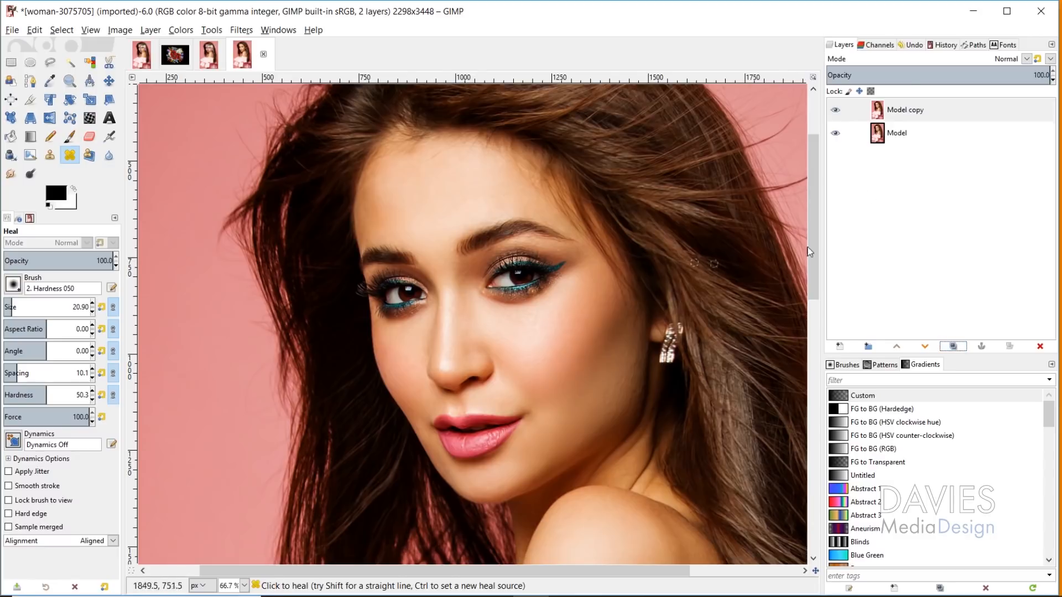
click(906, 109)
double_click(906, 109)
text(Cut)
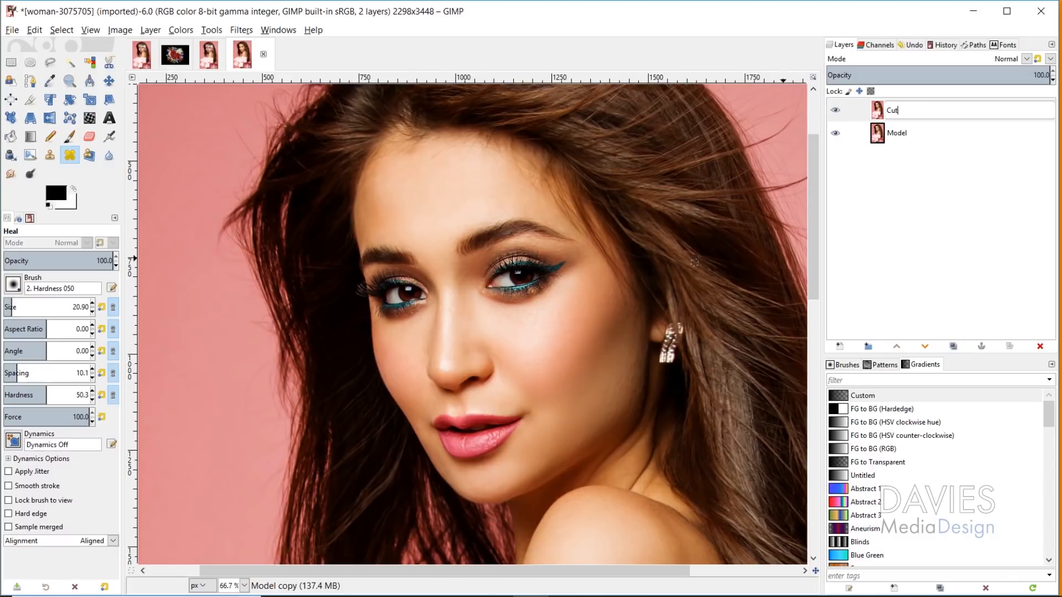
text( Out)
key(Return)
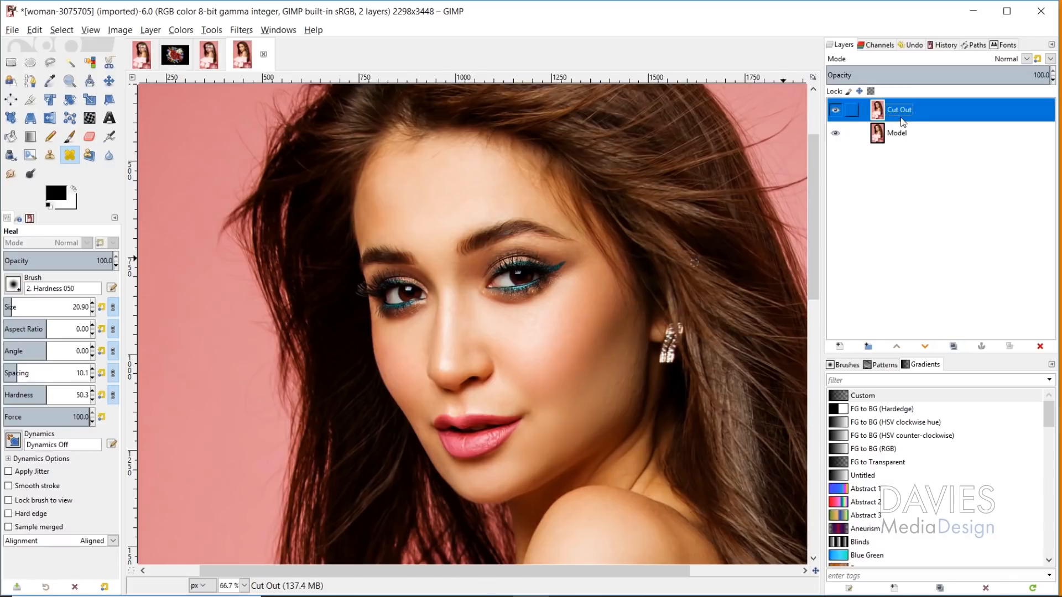
Draw a curved path with the Paths tool from the upper forehead down between the eyes, along the nose and through the lips to the chin
key(m)
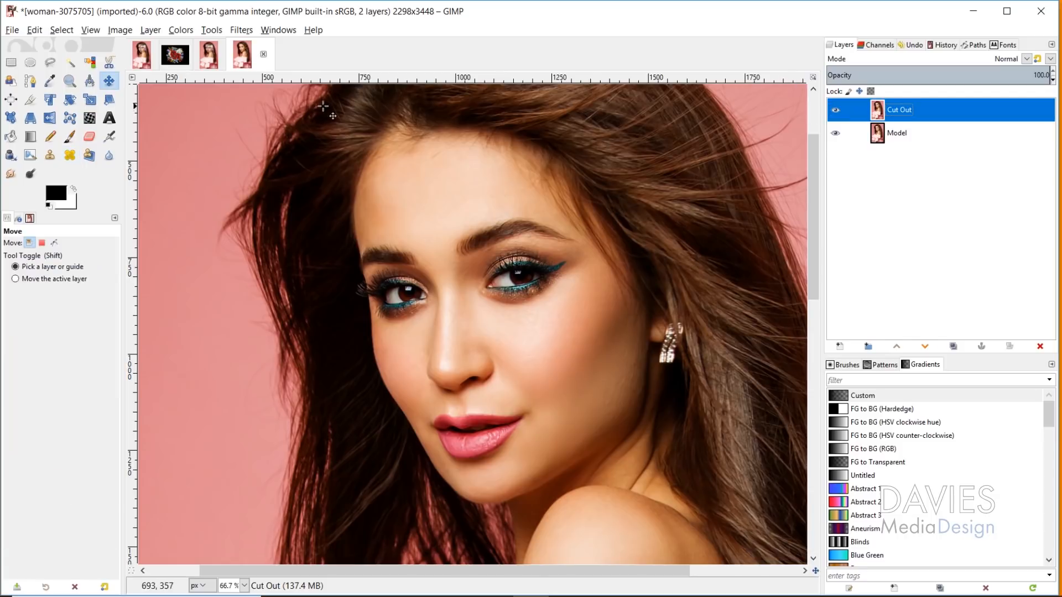
click(30, 81)
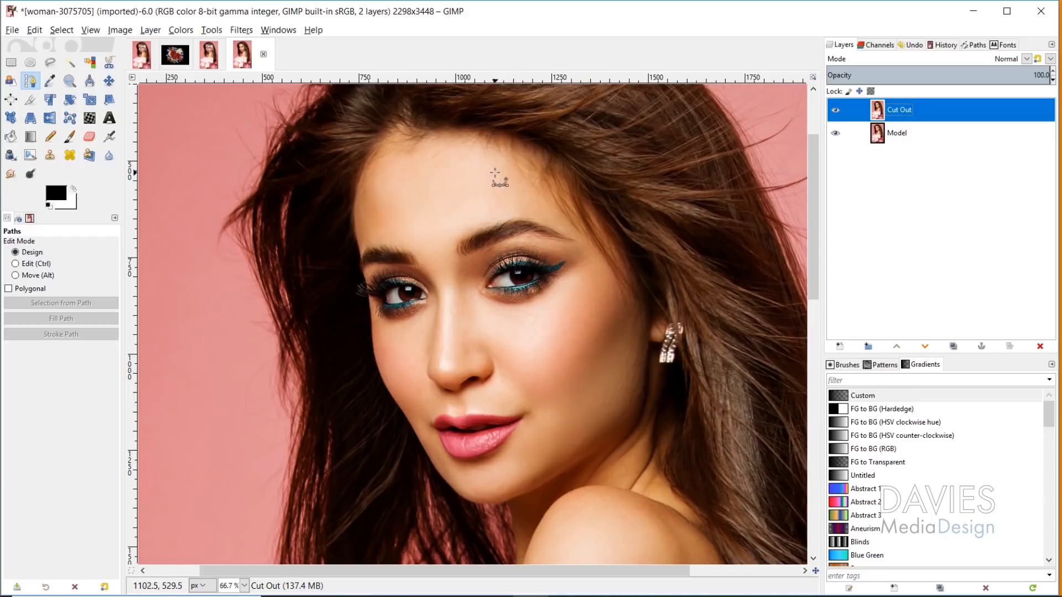
click(477, 161)
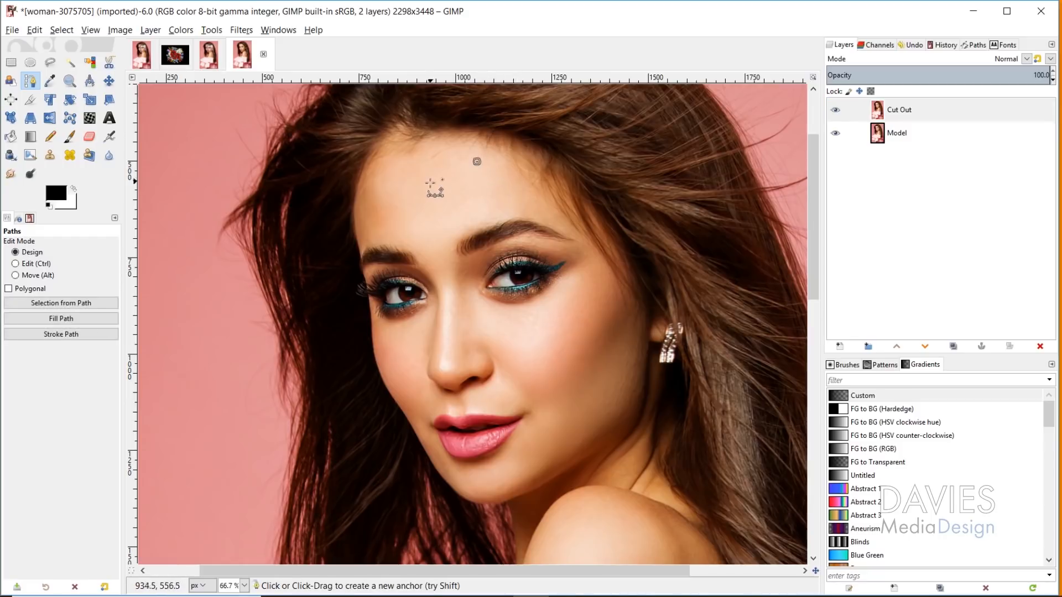
drag(431, 195, 438, 211)
drag(437, 262, 444, 293)
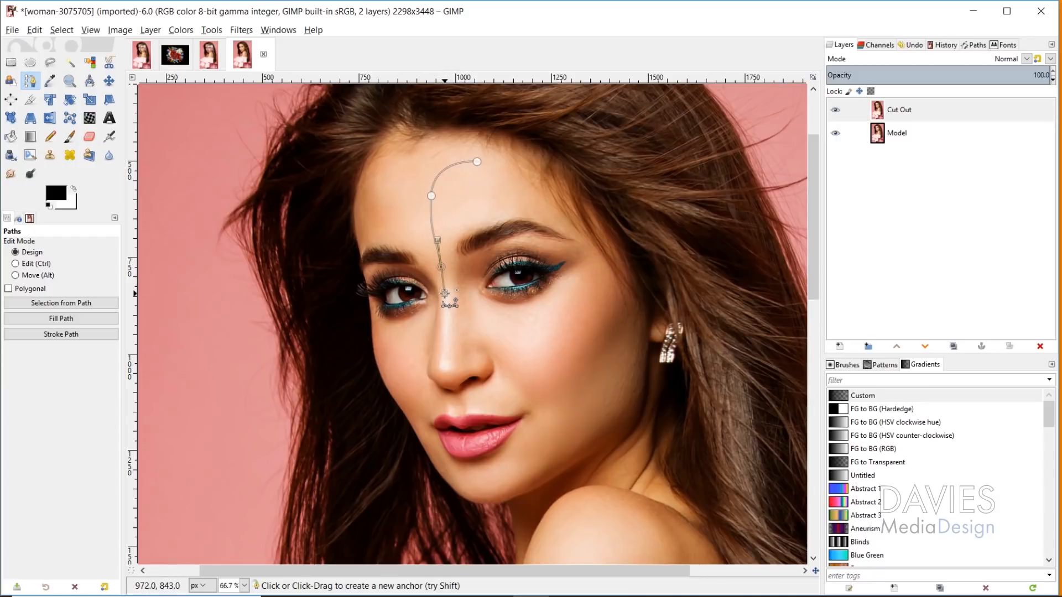
drag(446, 360, 441, 392)
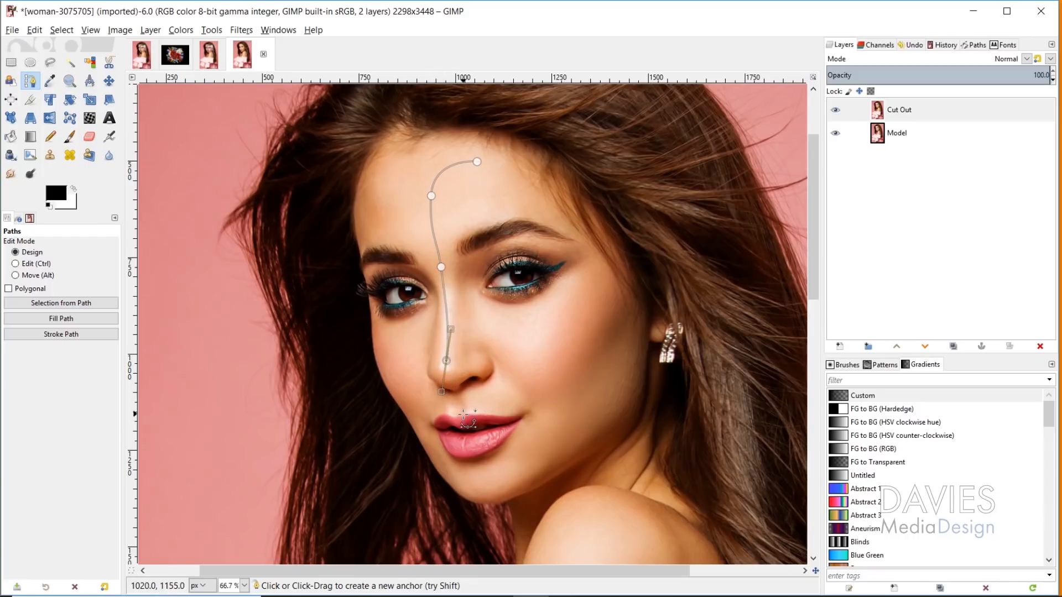
drag(466, 430, 468, 440)
drag(490, 493, 517, 492)
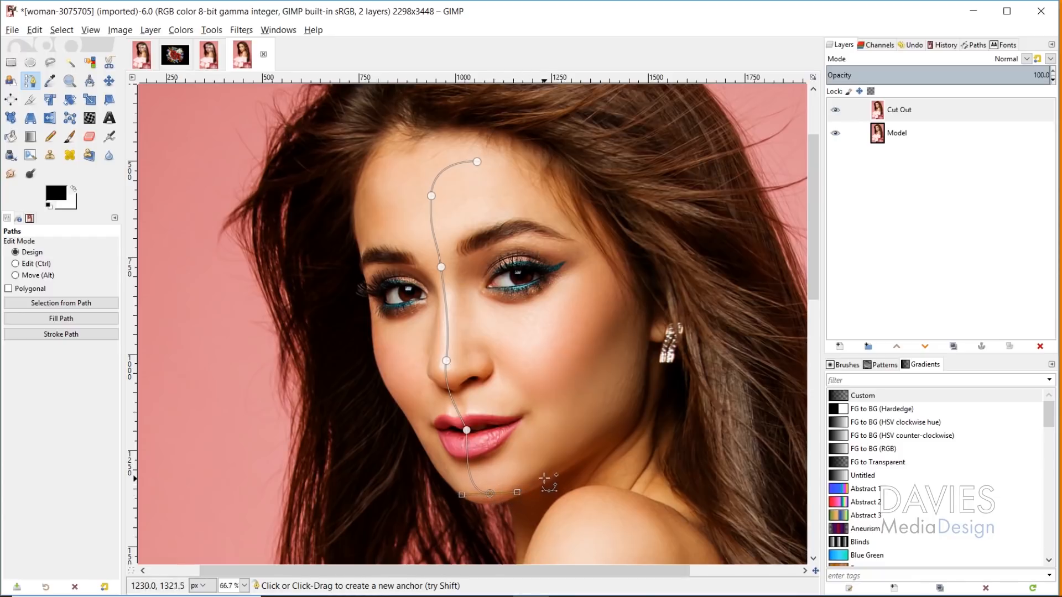
Continue the path along the jawline, up the cheek and past the outer eyebrow, closing it at the starting anchor on the forehead
drag(587, 443, 612, 438)
drag(630, 398, 630, 383)
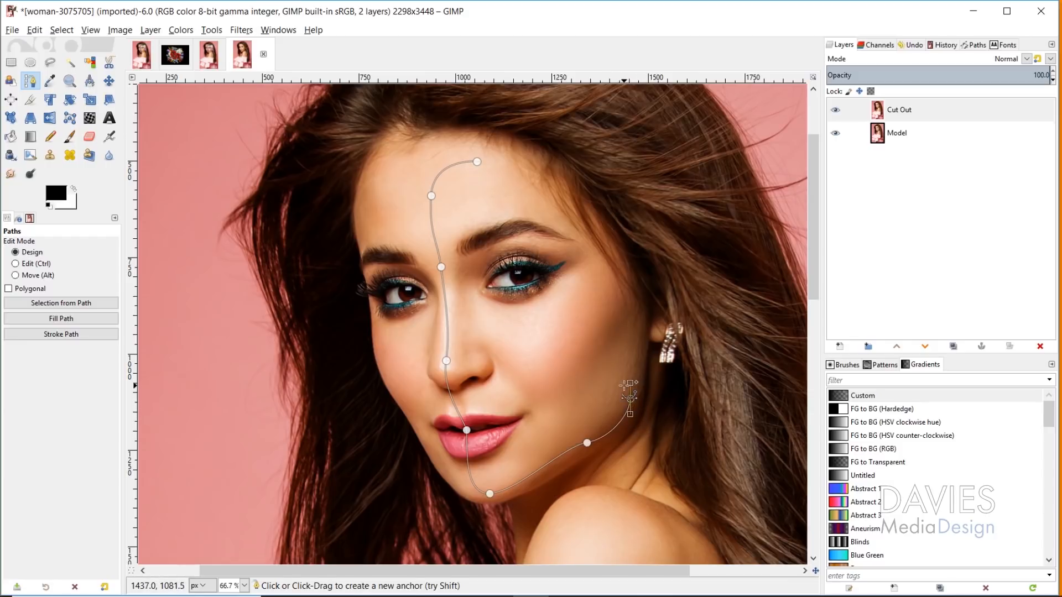
click(600, 300)
drag(601, 298, 599, 270)
drag(552, 212, 515, 170)
key(ctrl)
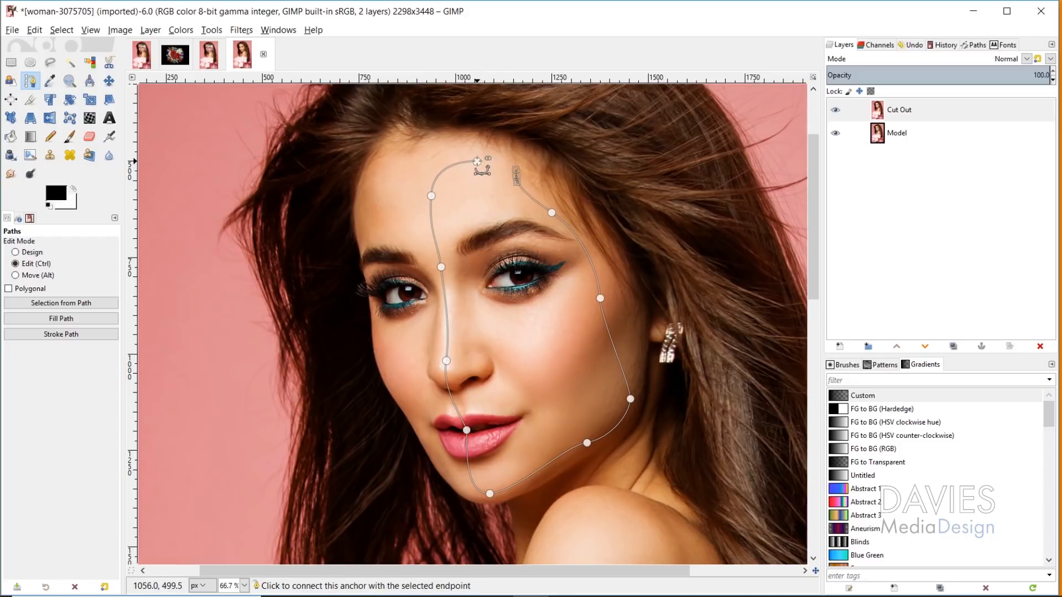
click(478, 161)
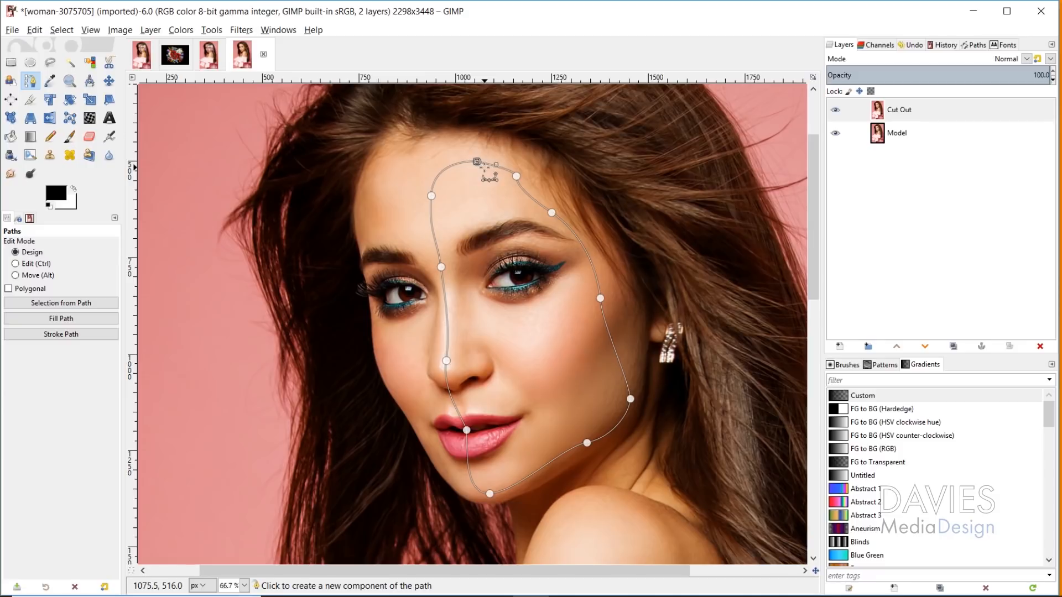
Smooth the path's curve at the forehead anchor near the hairline by adjusting both of its handles
scroll(514, 177, up, 3)
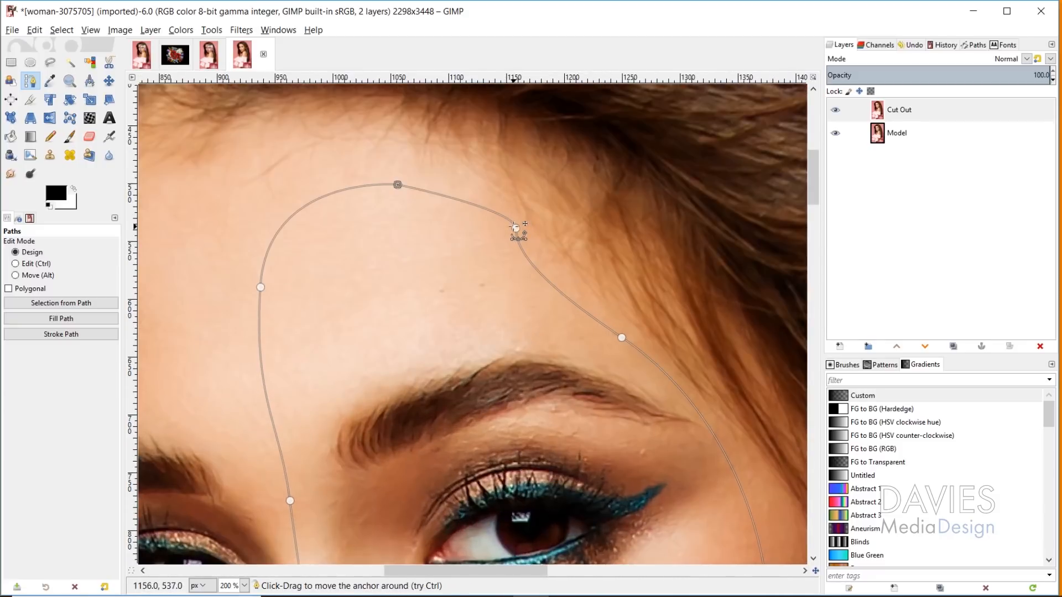
drag(515, 228, 554, 262)
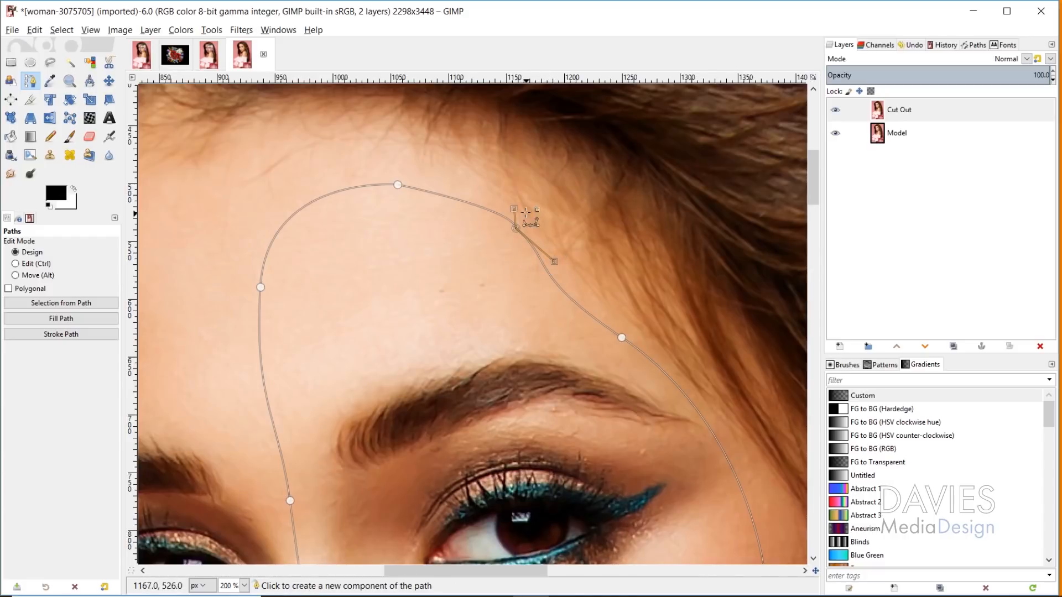
drag(514, 209, 495, 187)
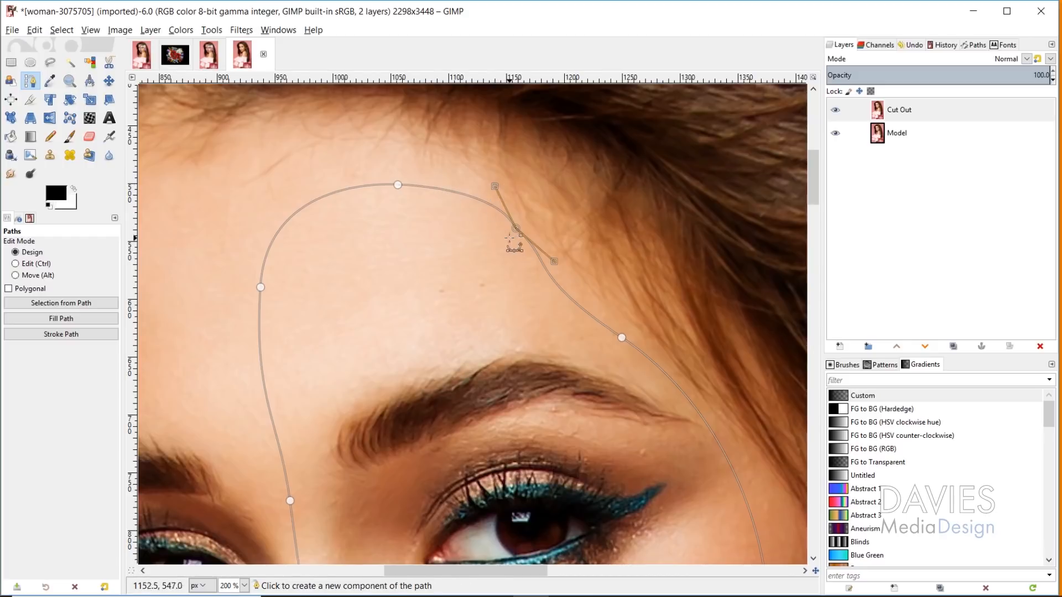
drag(554, 261, 553, 276)
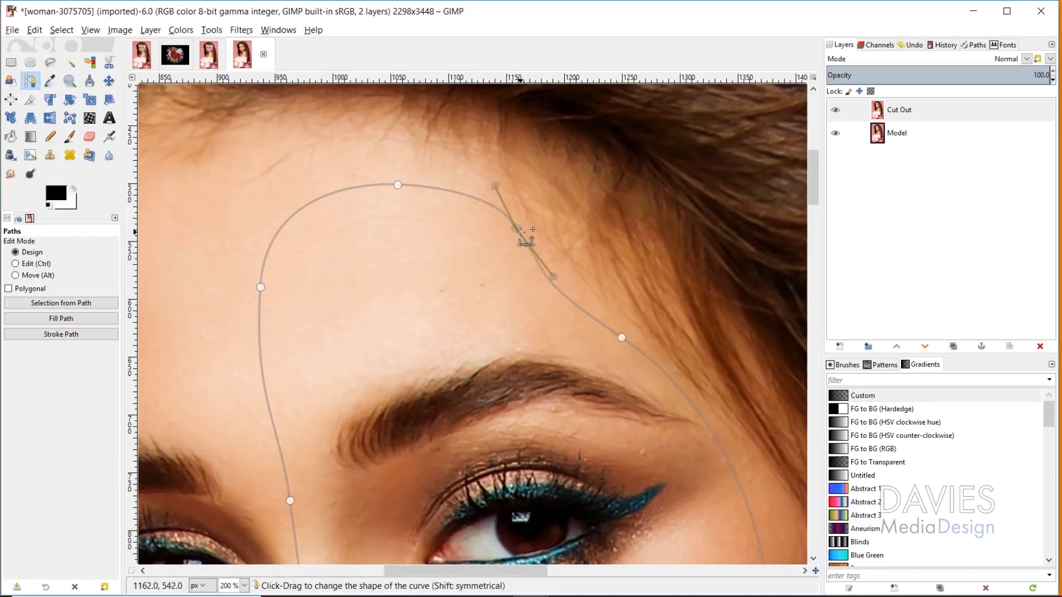
drag(496, 186, 484, 184)
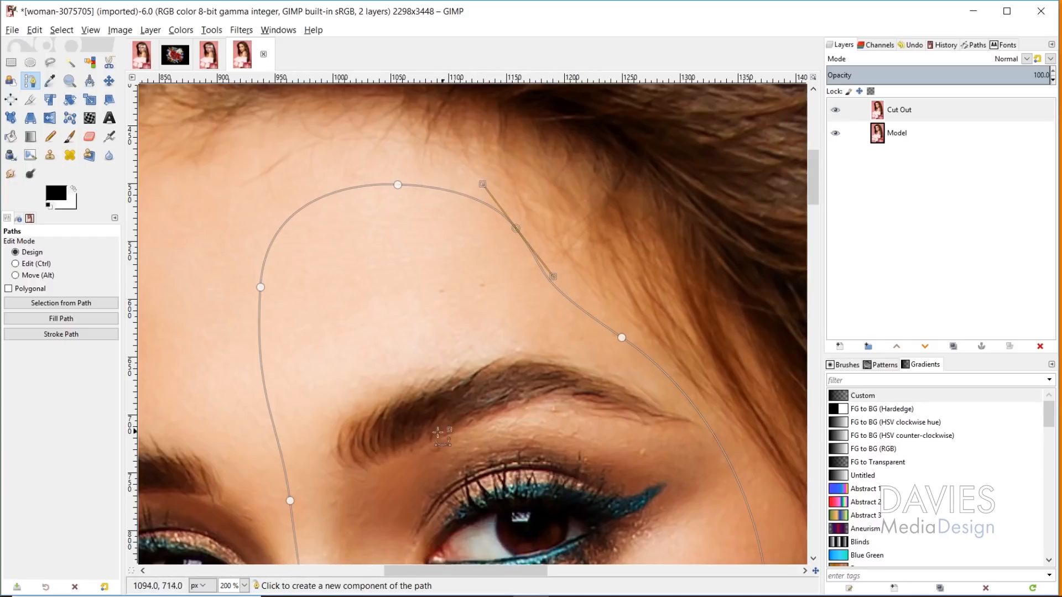
Examine the closed path up close along the cheek, jaw, lips and nose for smooth curves
scroll(309, 423, down, 5)
scroll(310, 416, down, 7)
drag(697, 337, 398, 403)
scroll(389, 351, up, 7)
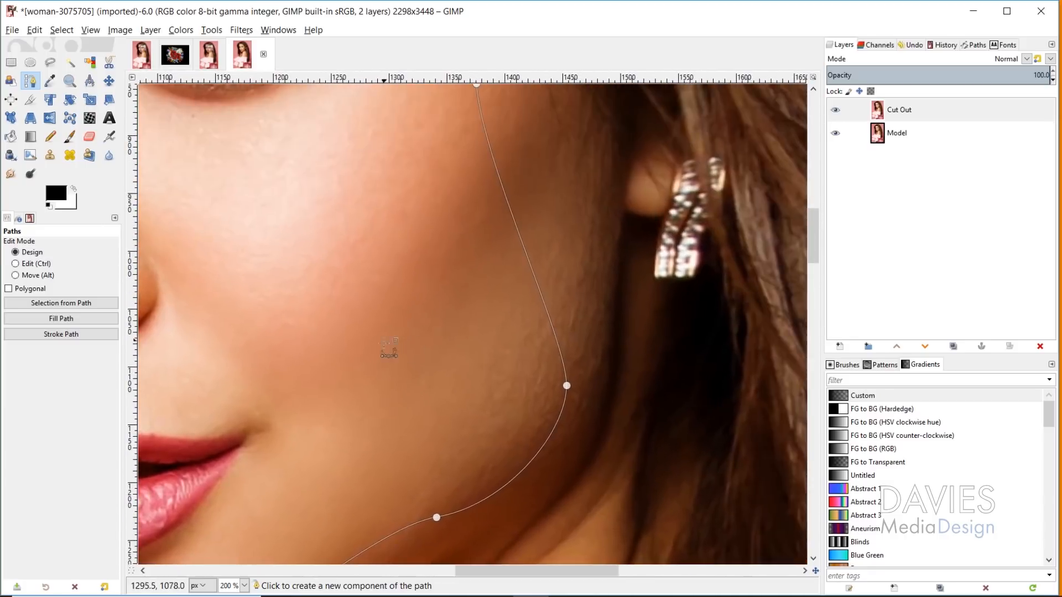
scroll(300, 382, down, 2)
drag(246, 425, 435, 314)
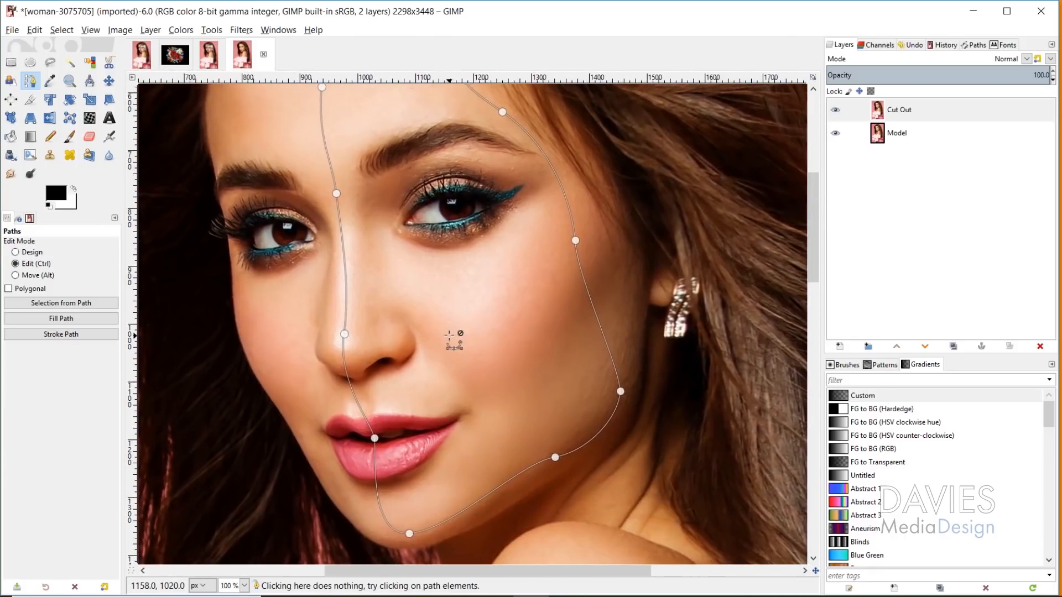
scroll(450, 336, down, 1)
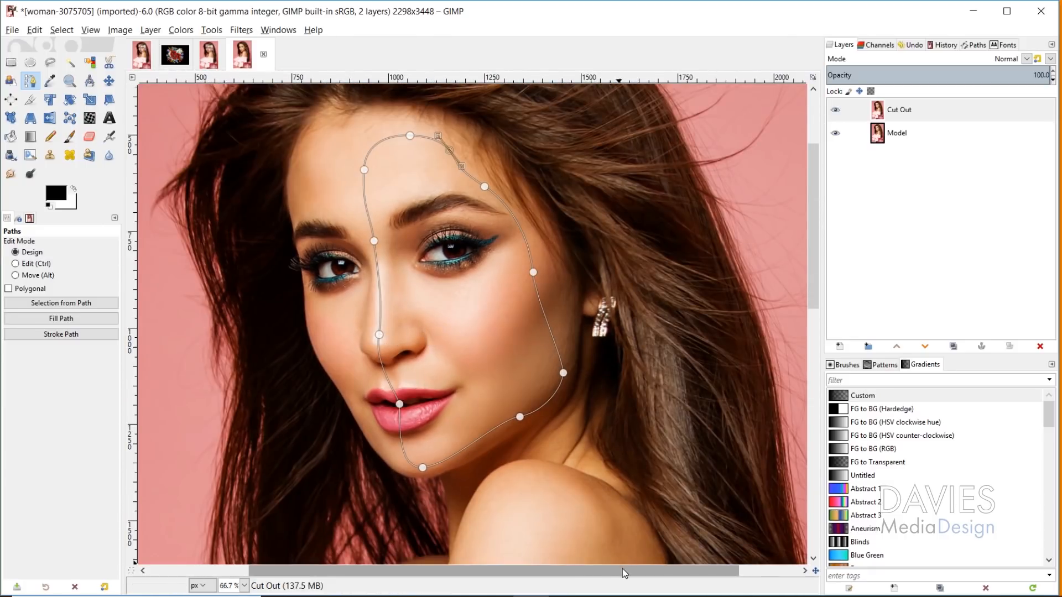
drag(623, 571, 576, 571)
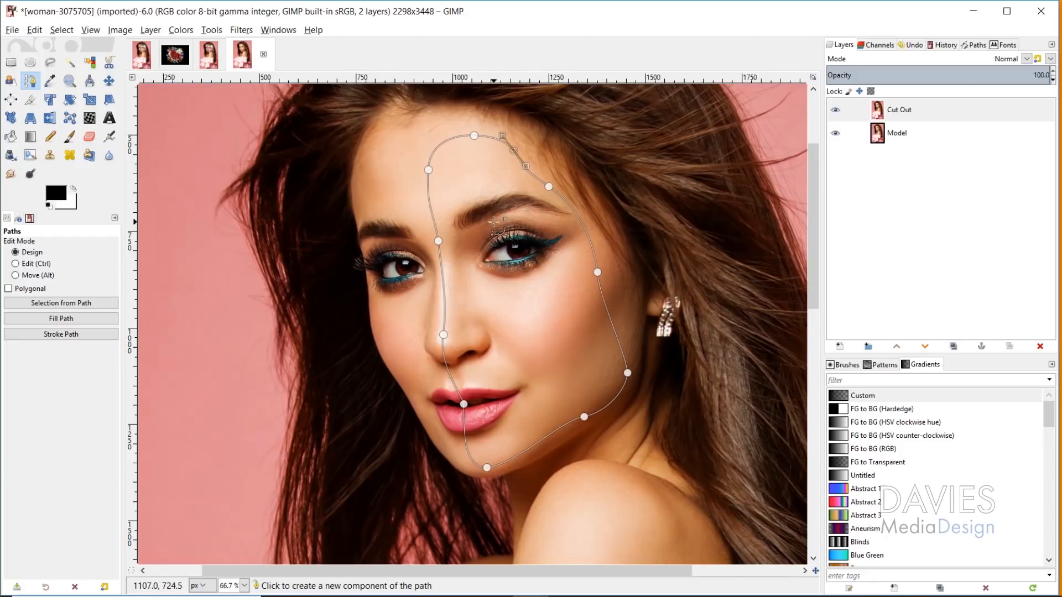
Convert the path into a selection and add a layer mask initialized to Selection on the Cut Out layer
click(82, 304)
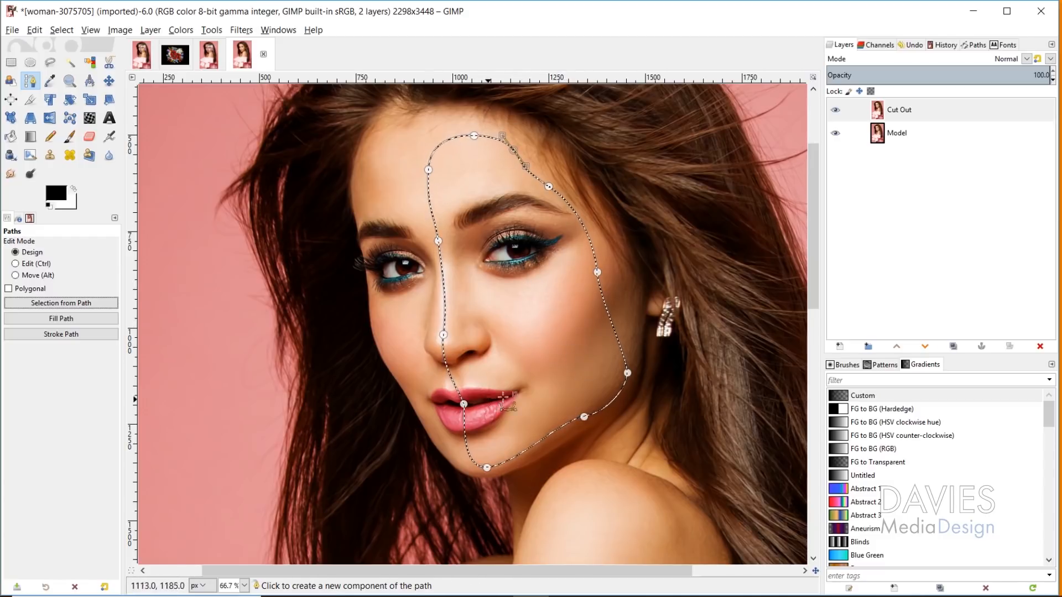
right_click(882, 113)
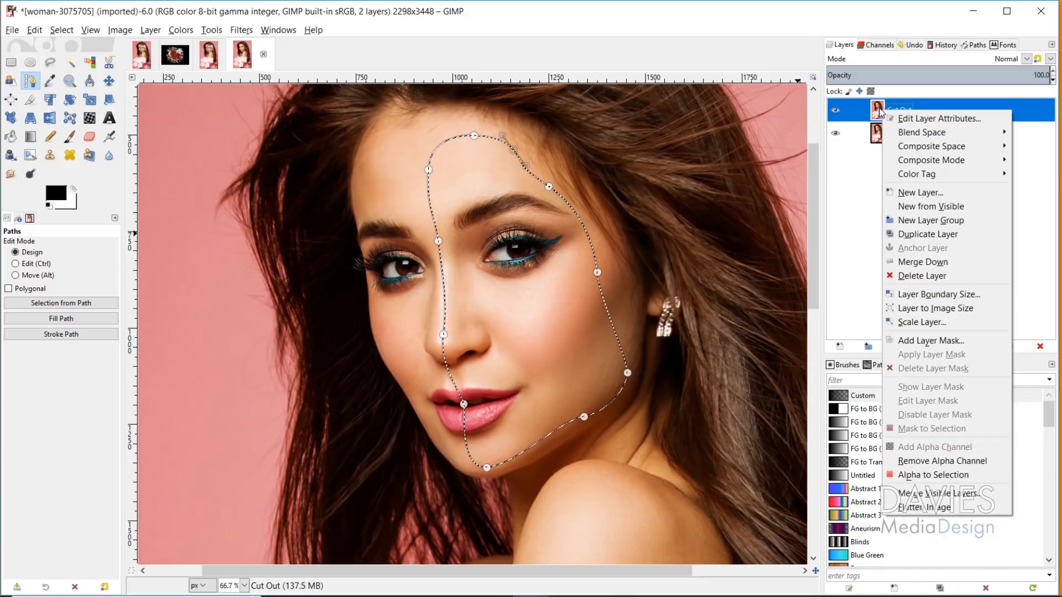
click(940, 340)
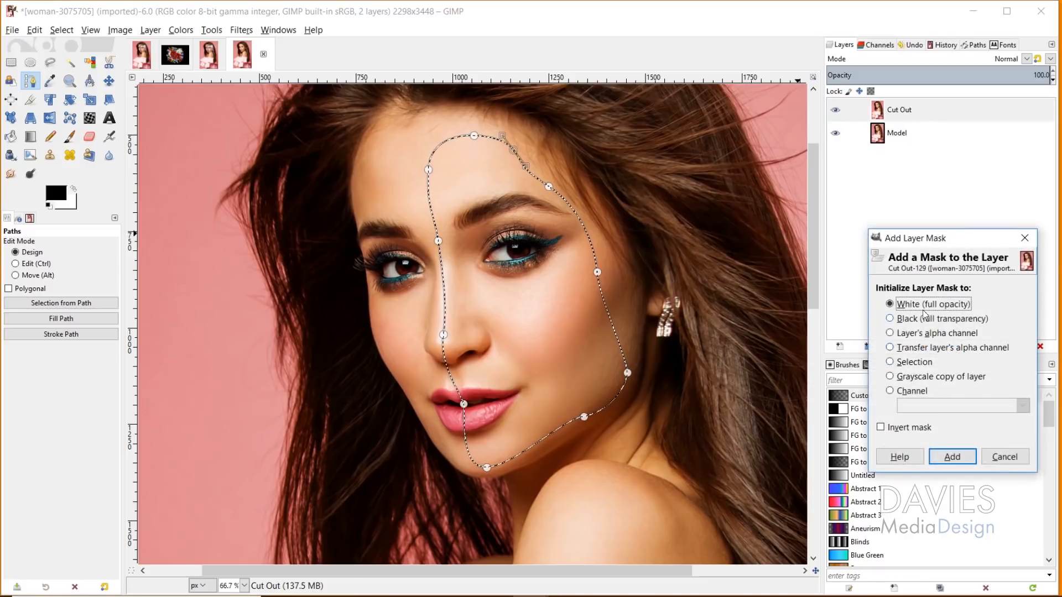
click(890, 362)
click(952, 456)
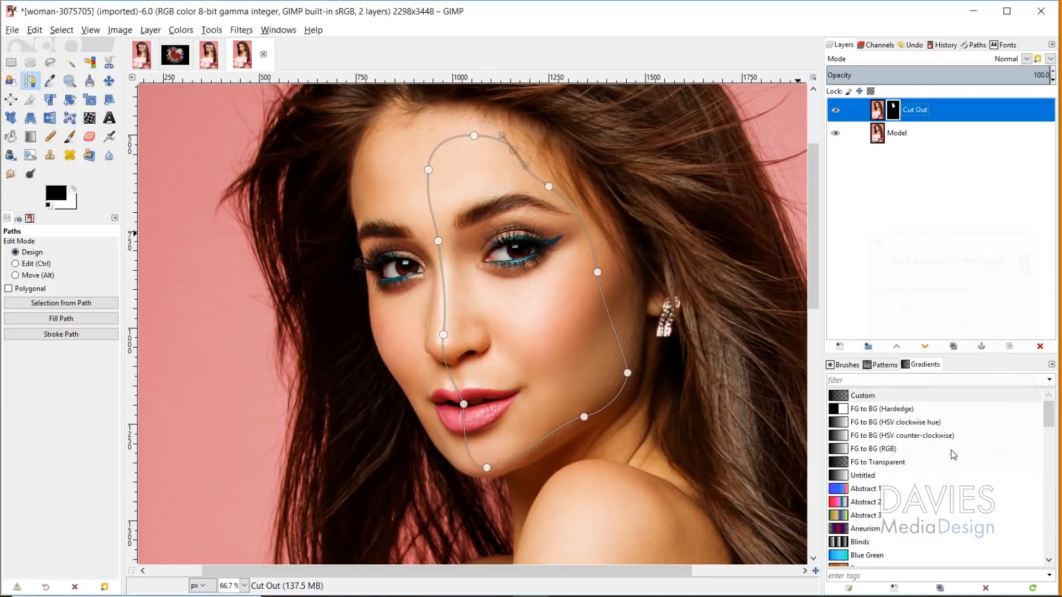
Check the masked face piece with the Model layer hidden, and cut the selected face area out of the Model layer with both layers shown
click(836, 133)
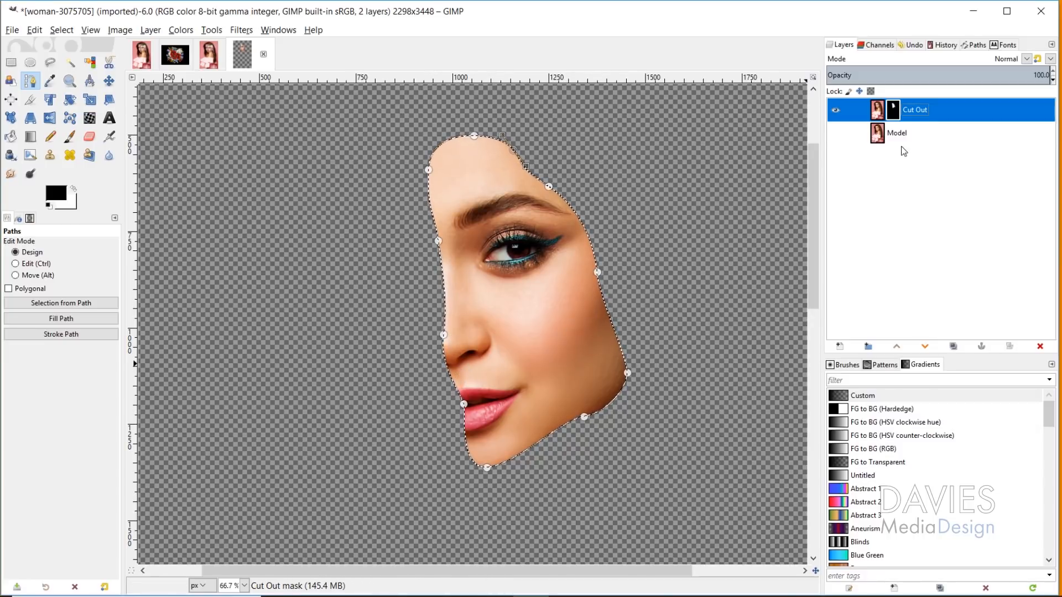
click(846, 134)
click(840, 136)
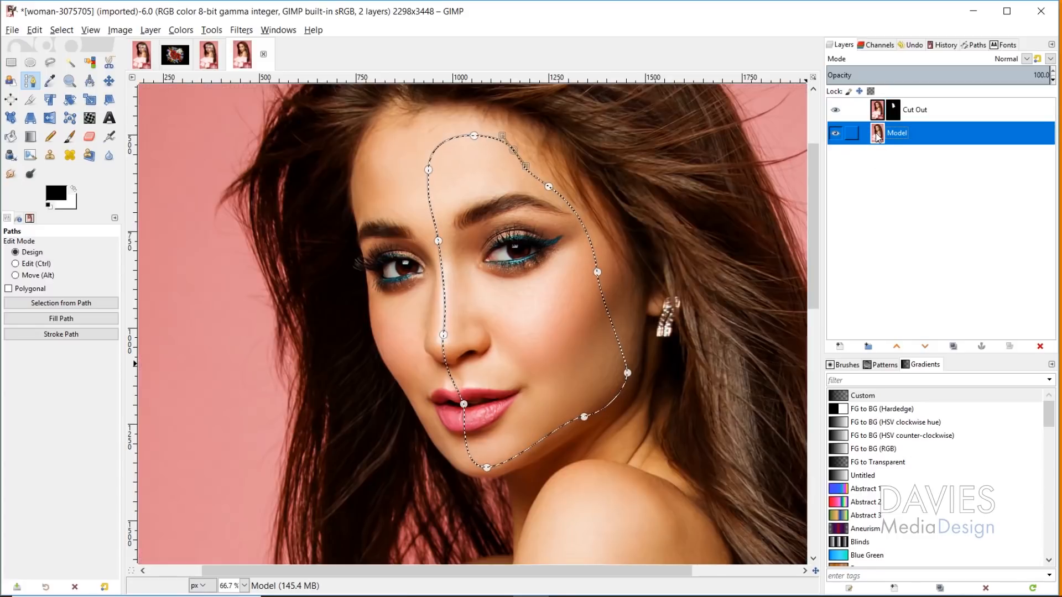
key(ctrl+x)
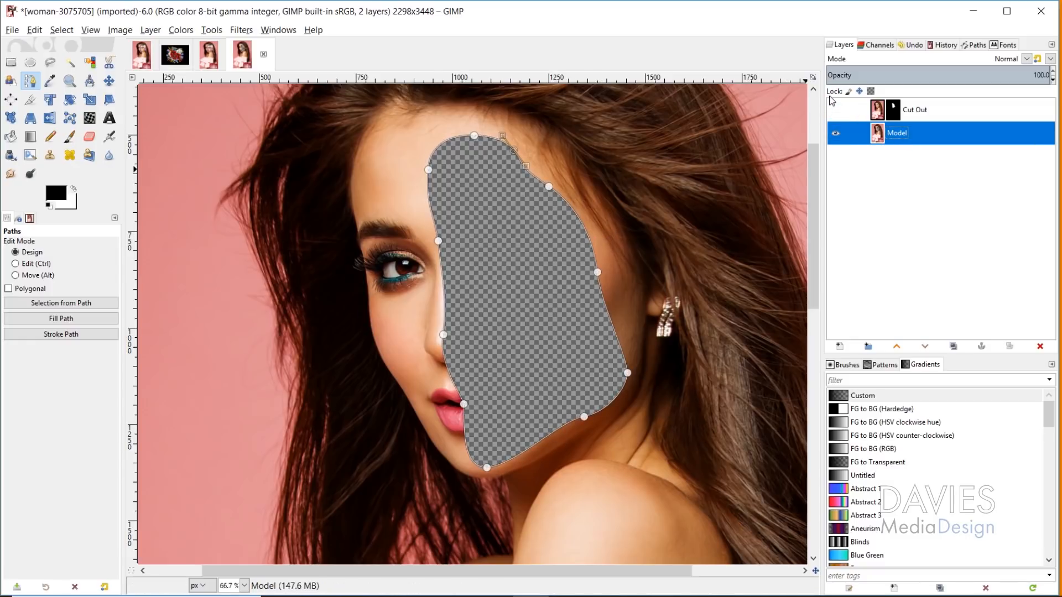
click(836, 110)
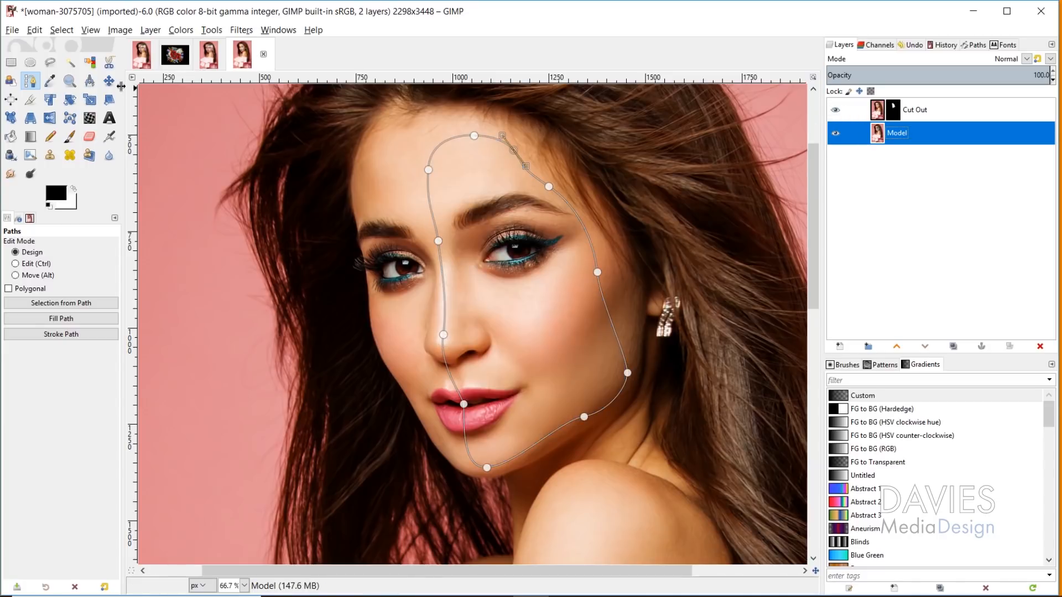
Move the Cut Out layer sideways toward the ear with the Move tool, opening a gap down the middle of the face
key(m)
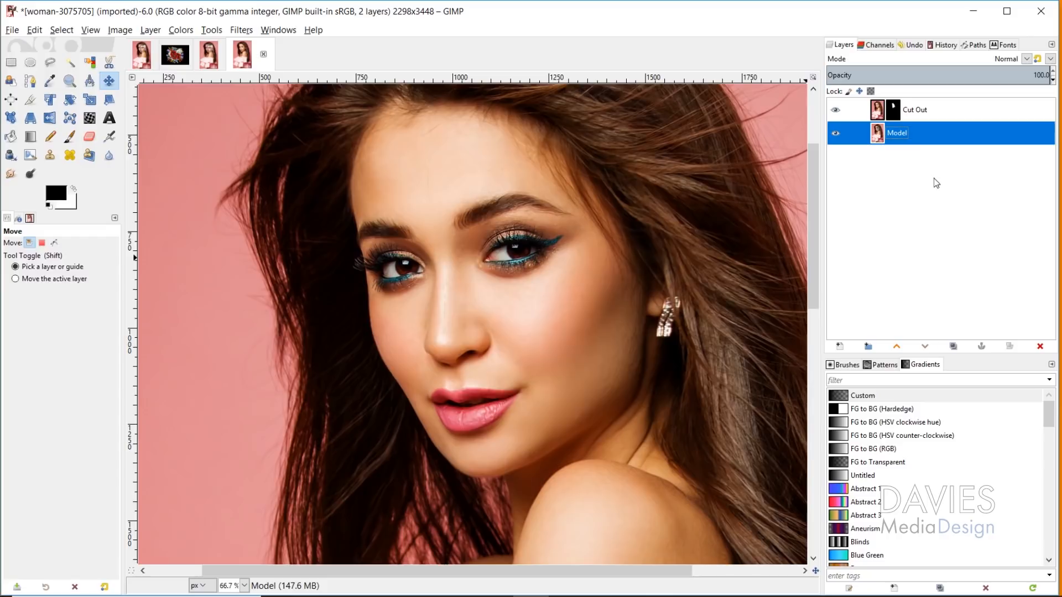
click(875, 113)
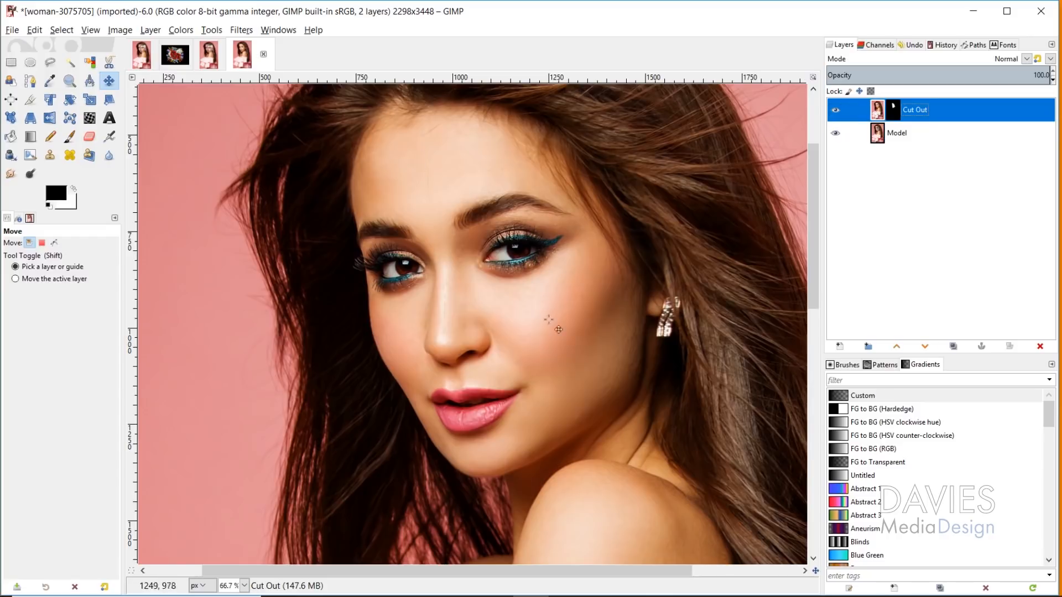
drag(528, 306, 602, 316)
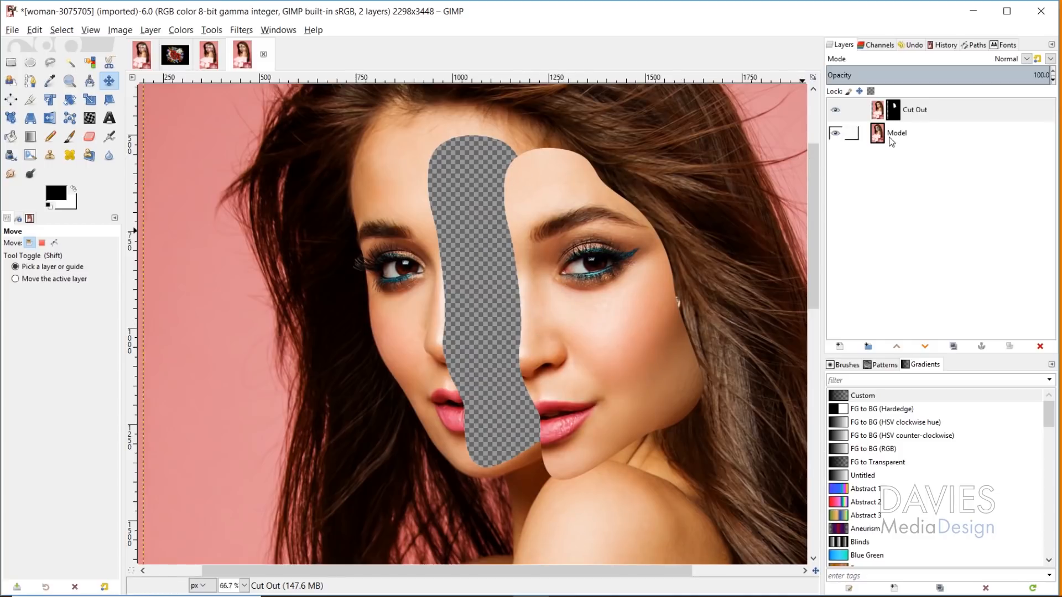
Apply a Long Shadow of length 28.9 to the Model layer, using skin tone dfa37f sampled from beside the nose as its color
click(855, 134)
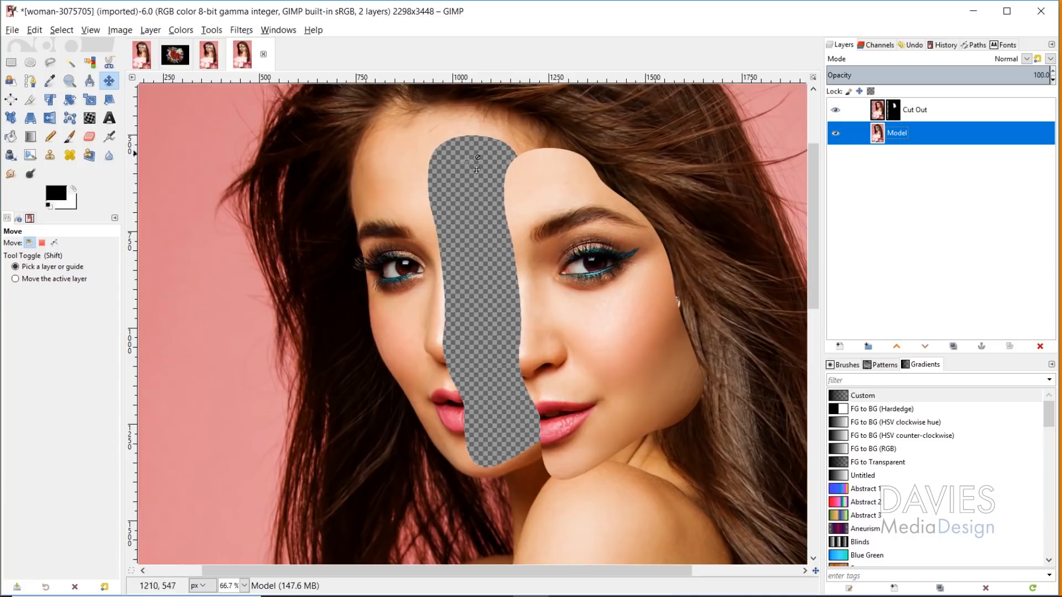
click(240, 29)
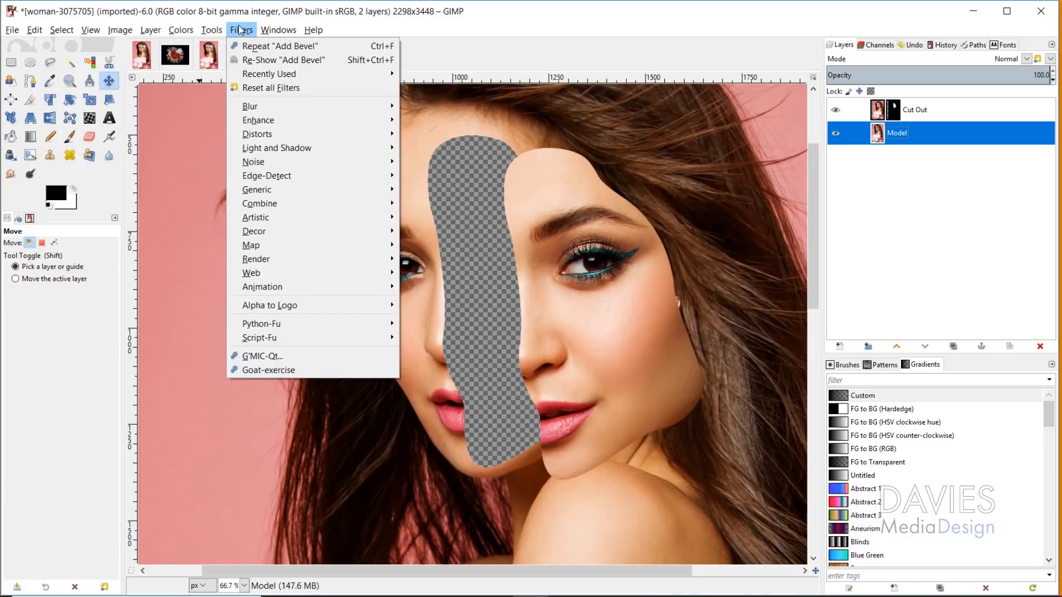
mouse_move(277, 148)
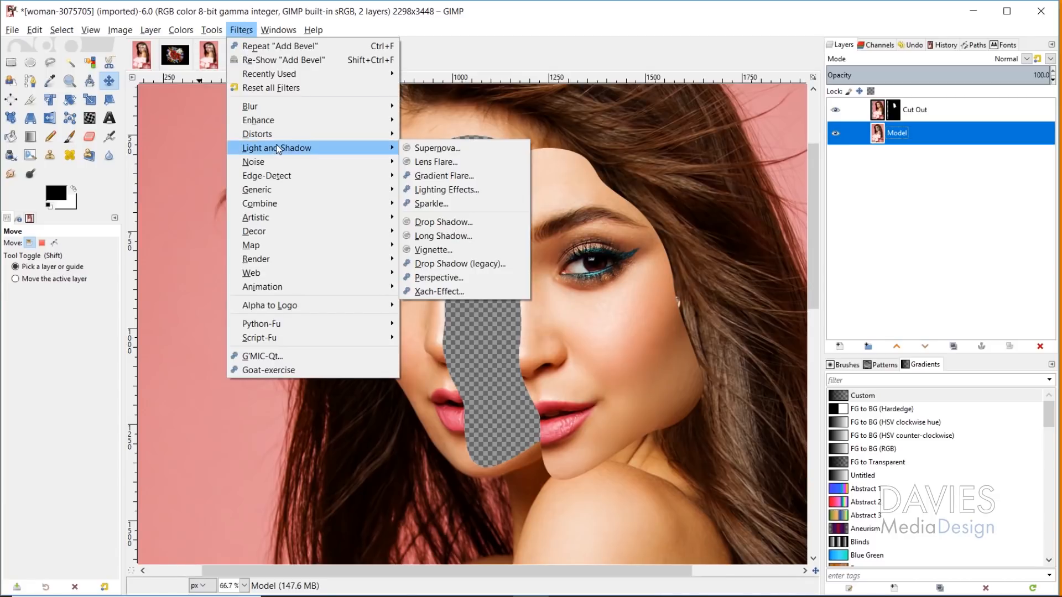
click(437, 238)
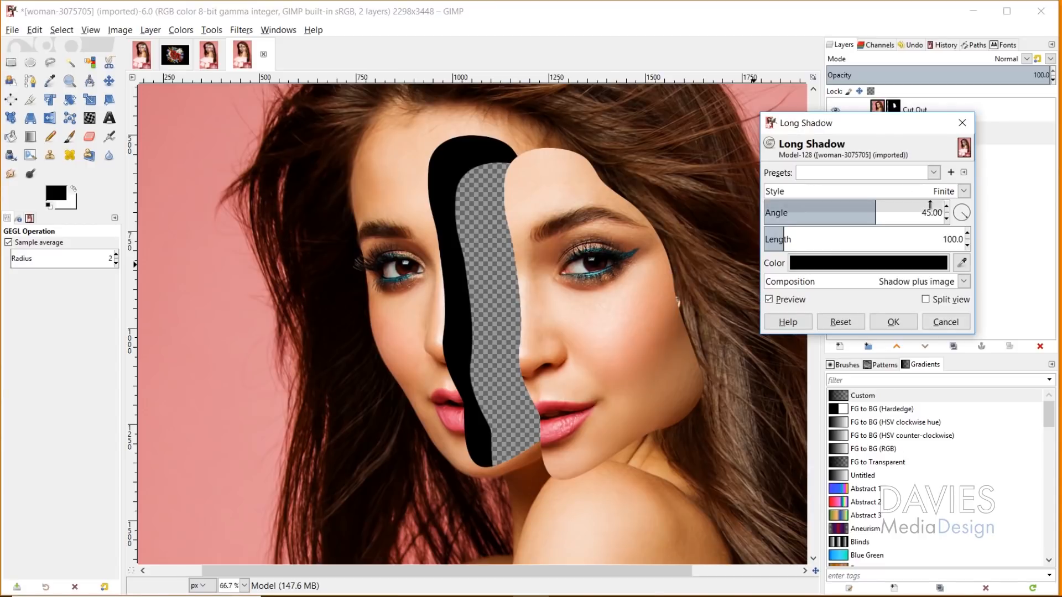
click(834, 269)
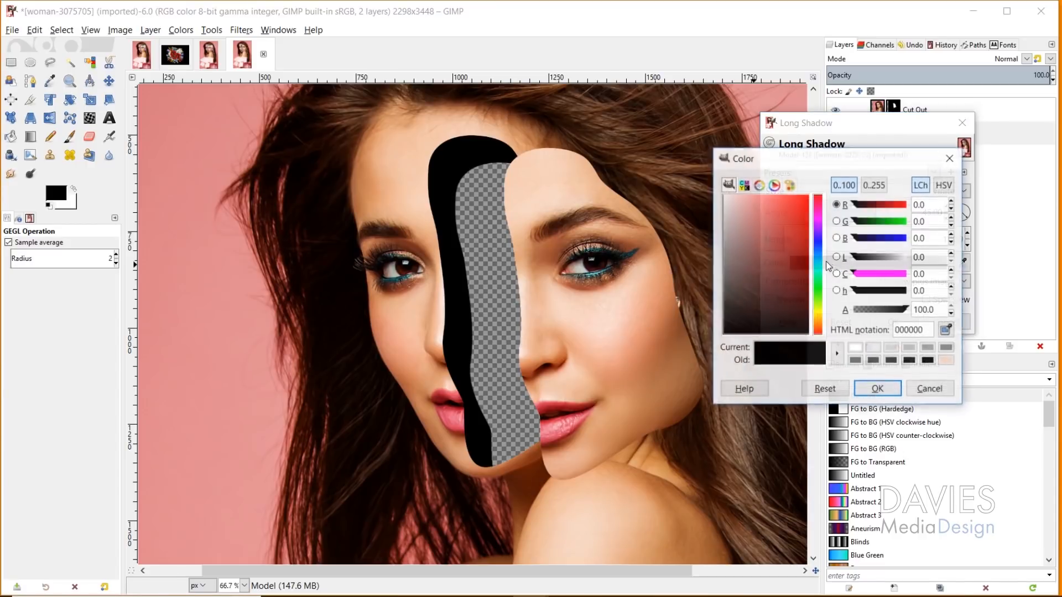
drag(867, 164, 765, 106)
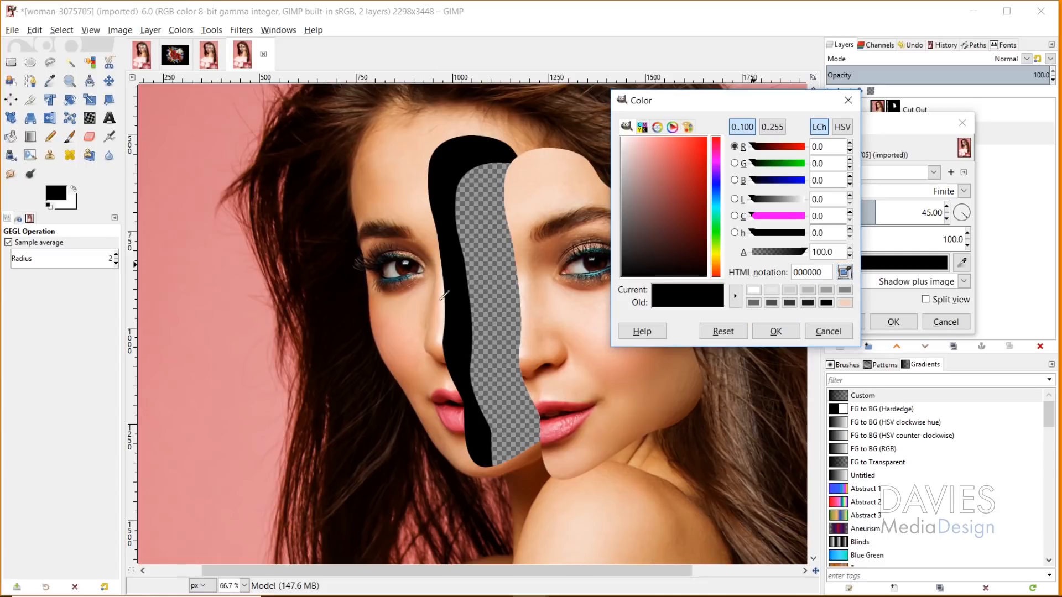
mouse_move(442, 316)
mouse_down()
mouse_move(441, 329)
mouse_move(437, 306)
mouse_up()
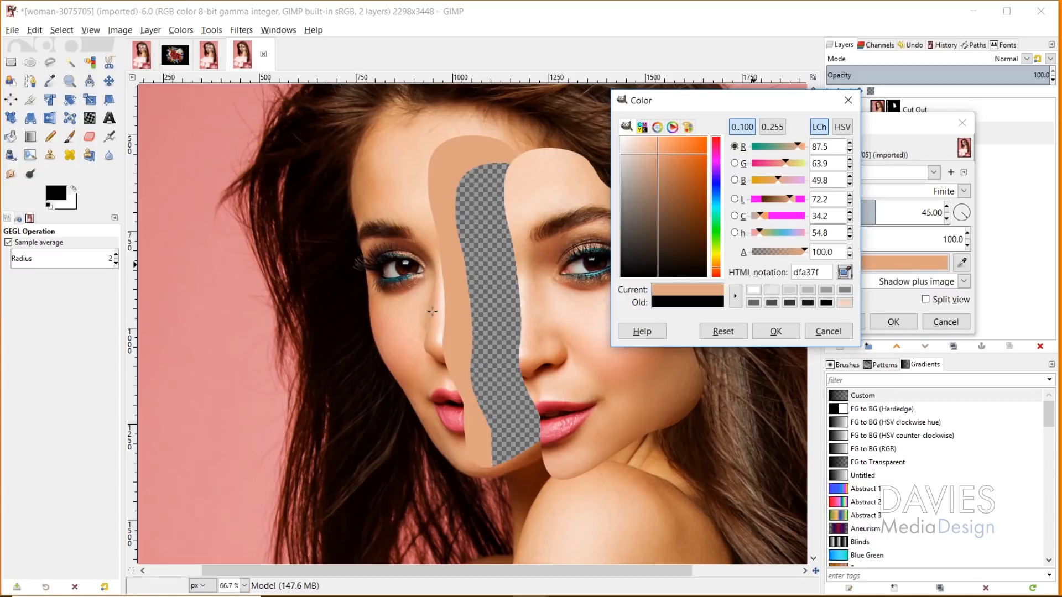
click(784, 333)
drag(788, 236, 768, 236)
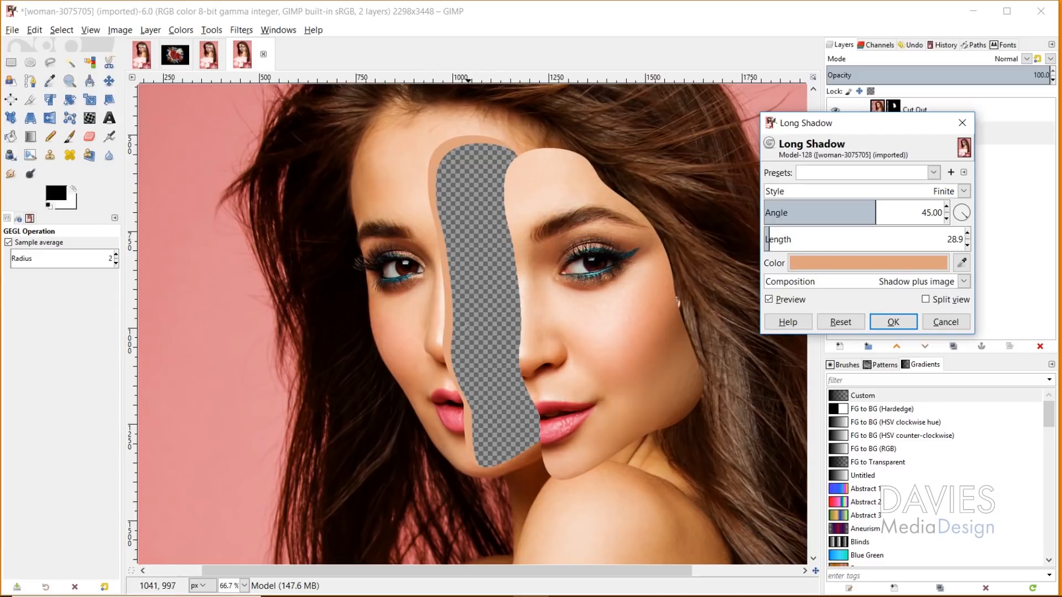
click(893, 322)
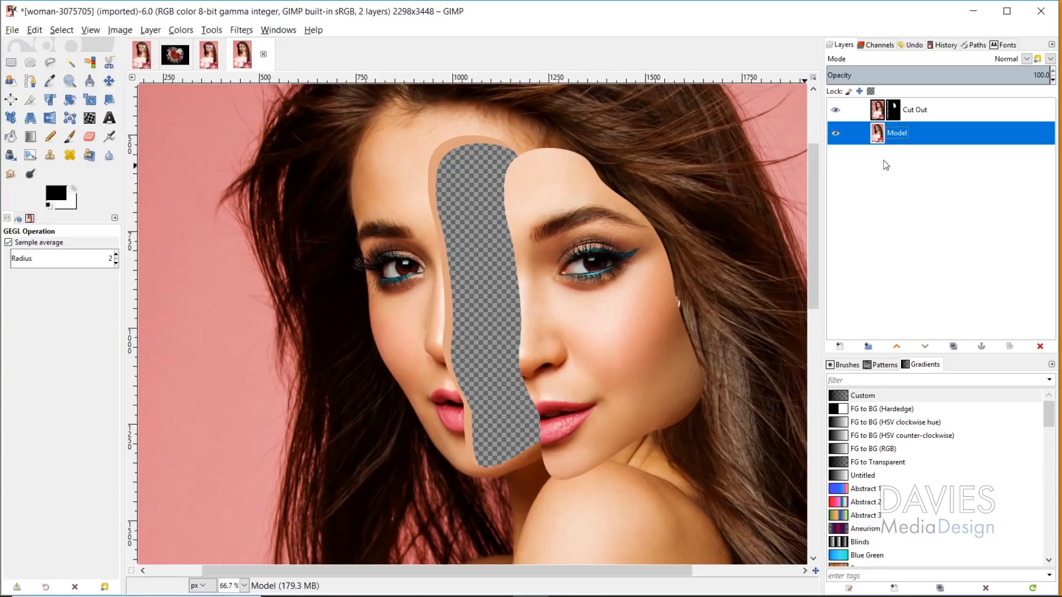
Apply the layer mask on the Cut Out layer and check the face piece by toggling its visibility
click(879, 115)
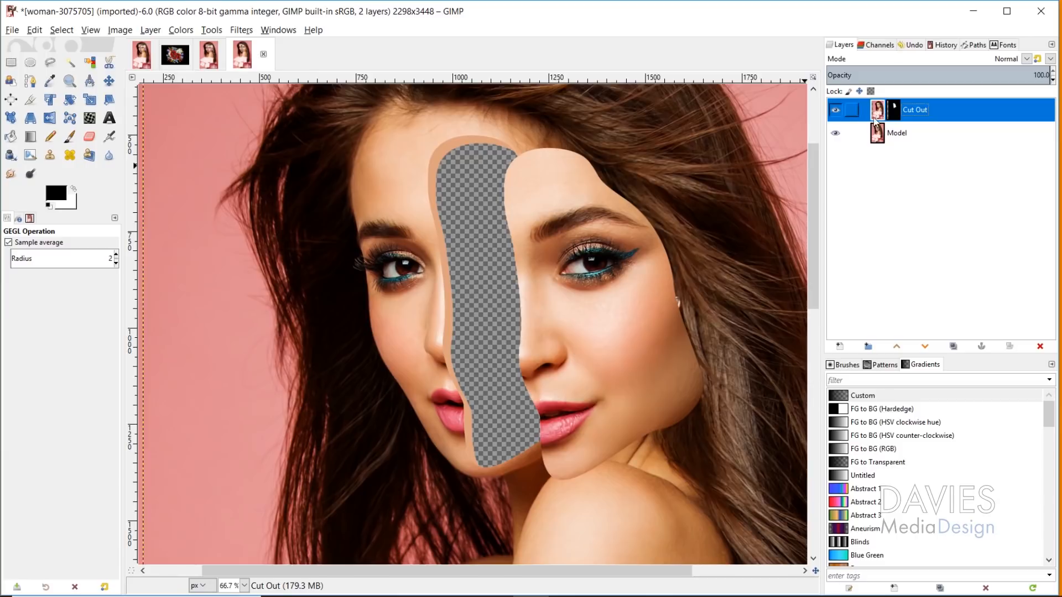
right_click(894, 113)
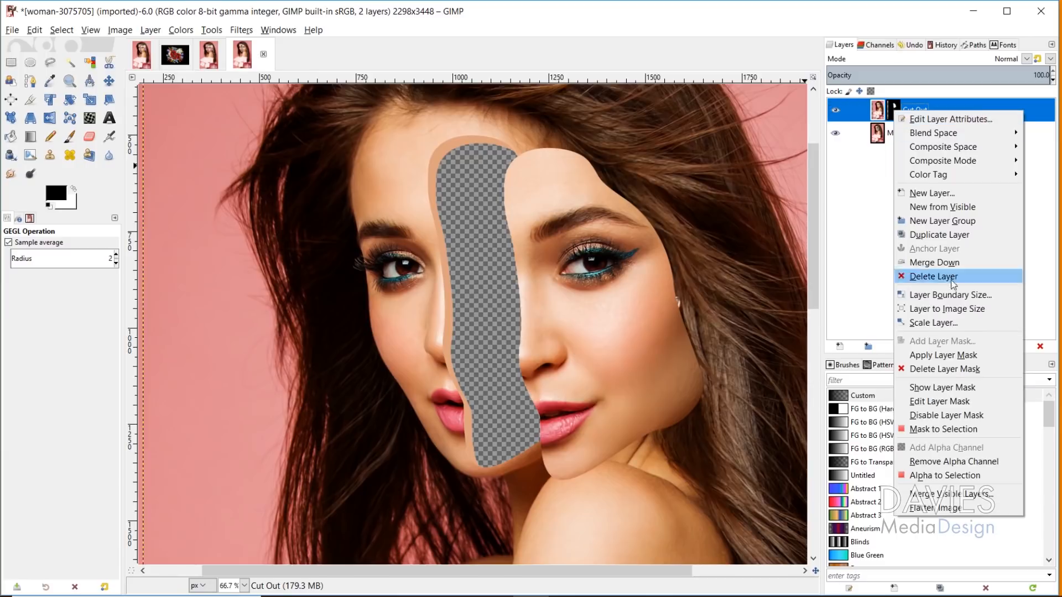
click(968, 354)
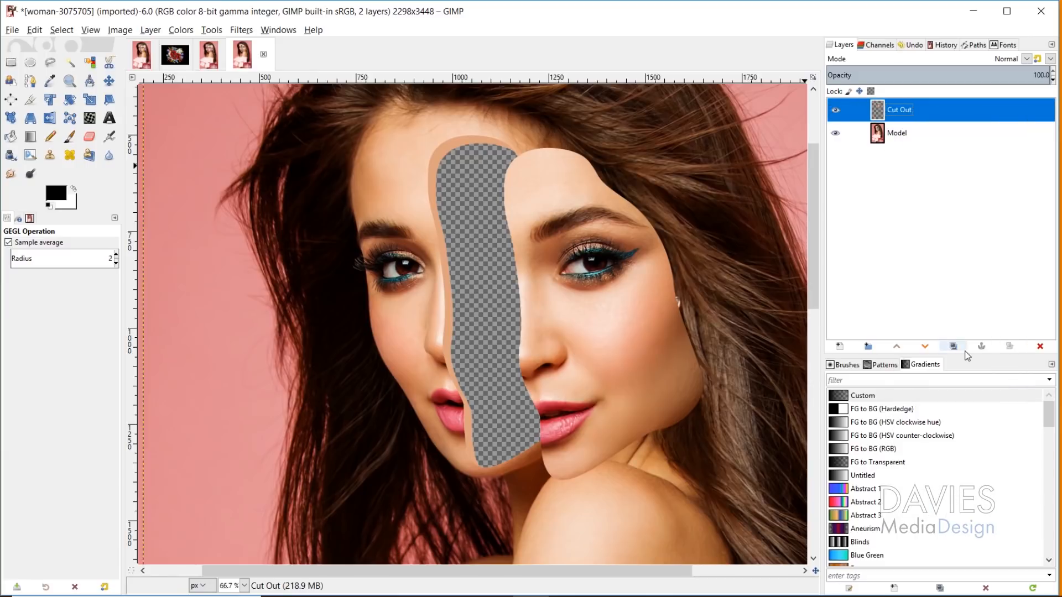
click(837, 109)
click(837, 109)
Add a bevel of thickness 10 directly to the Cut Out layer, with Work on copy turned off
click(241, 31)
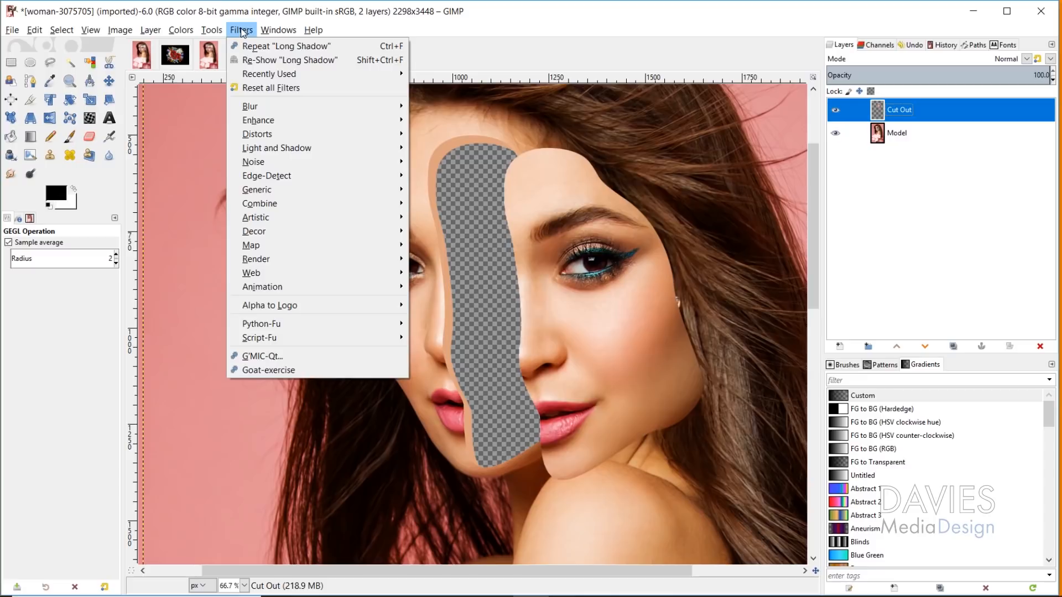
mouse_move(288, 231)
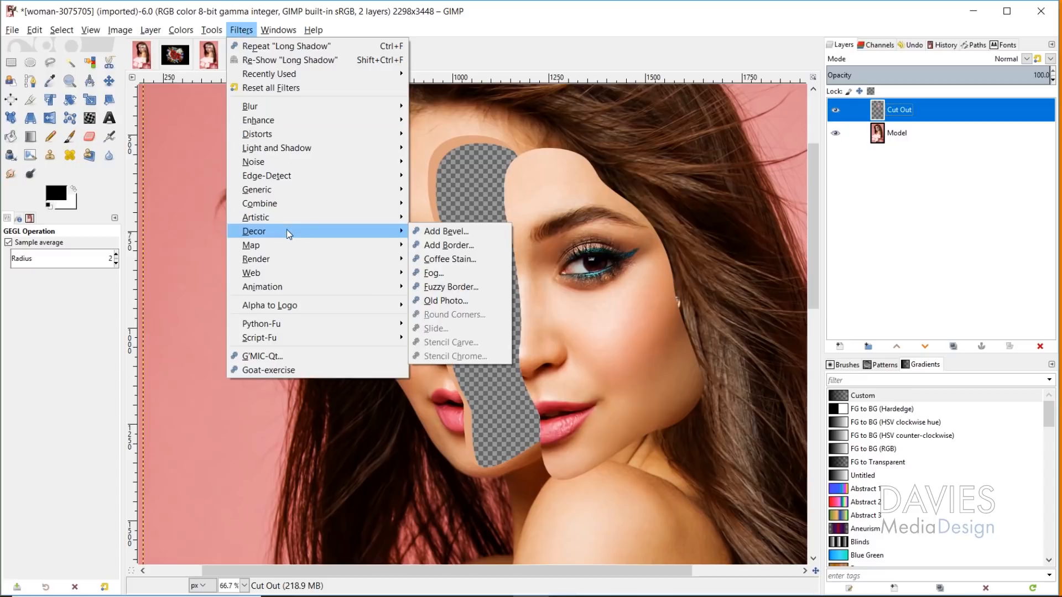
click(456, 229)
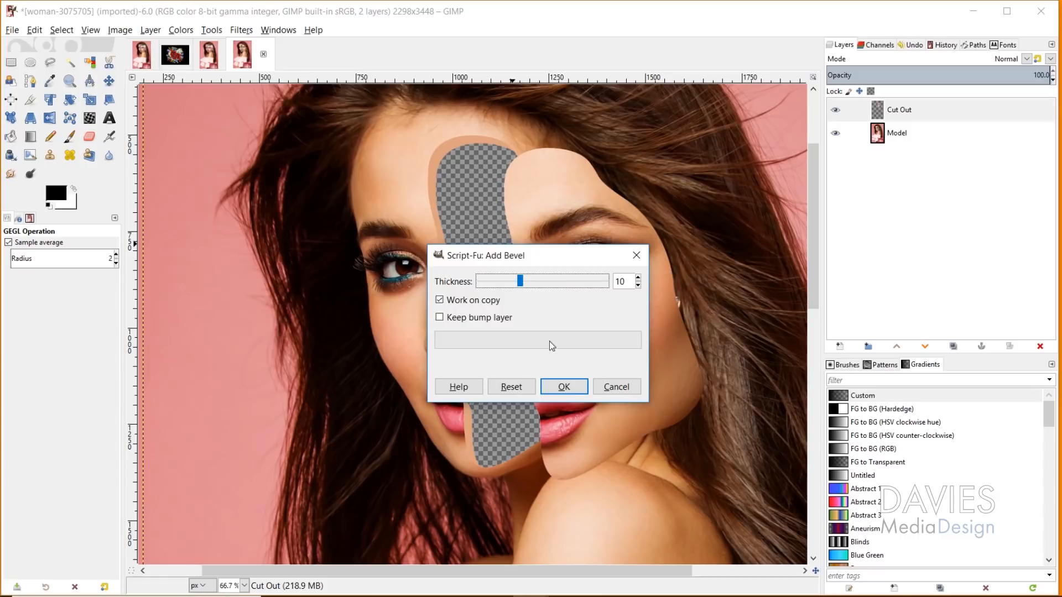
click(443, 301)
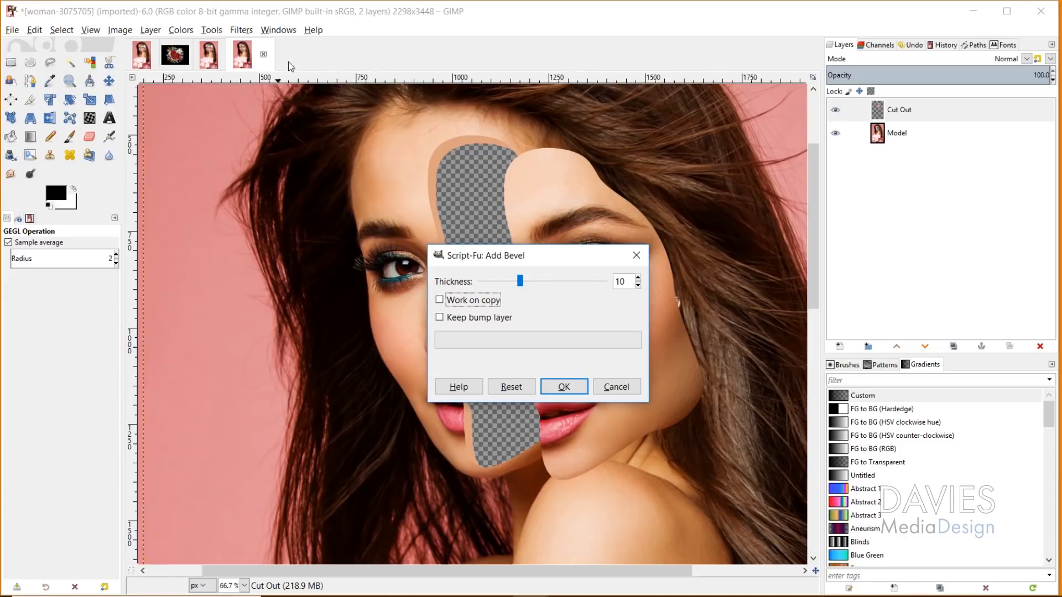
click(575, 387)
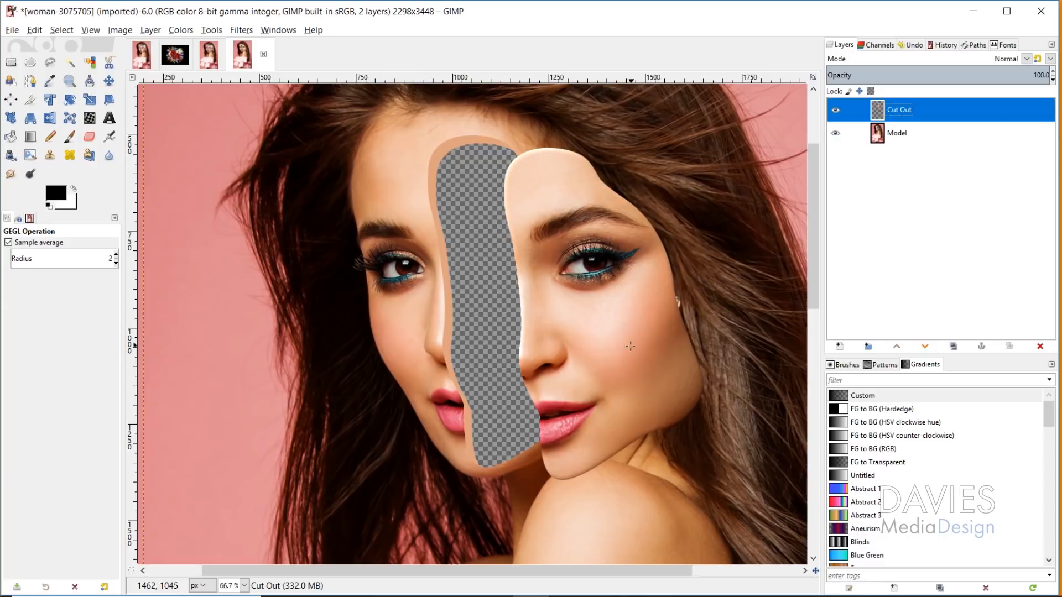
Bring the flower-3375258_1920 image into the portrait composition as a new layer above Cut Out
click(178, 55)
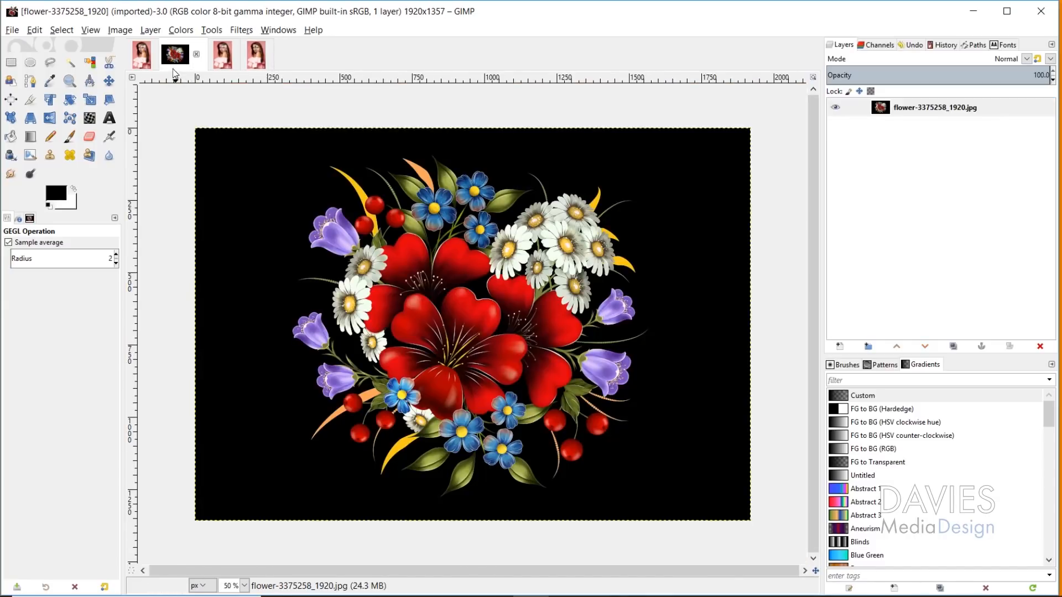
click(250, 55)
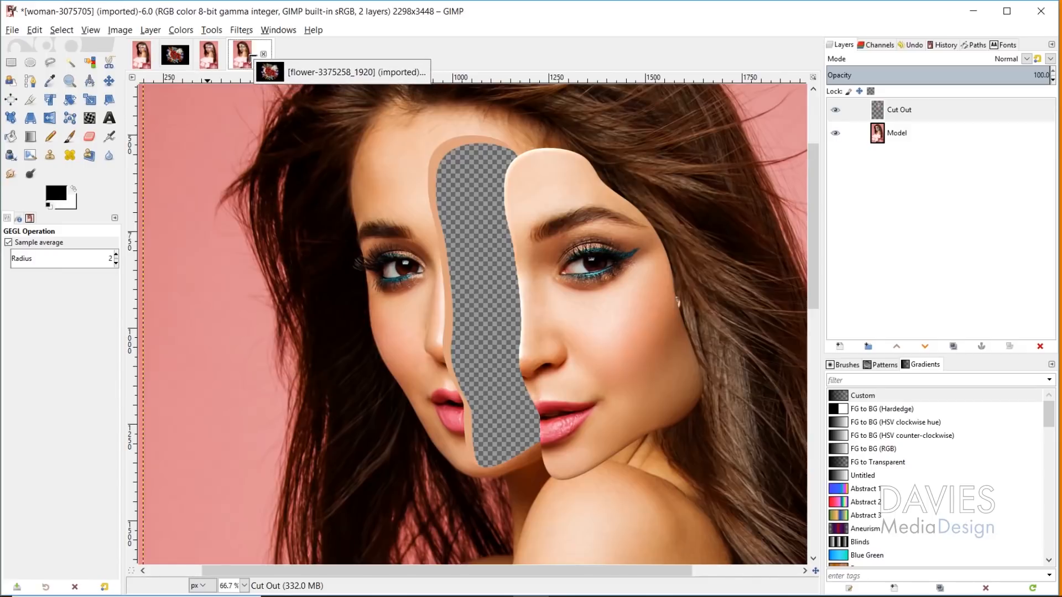
drag(250, 55, 473, 266)
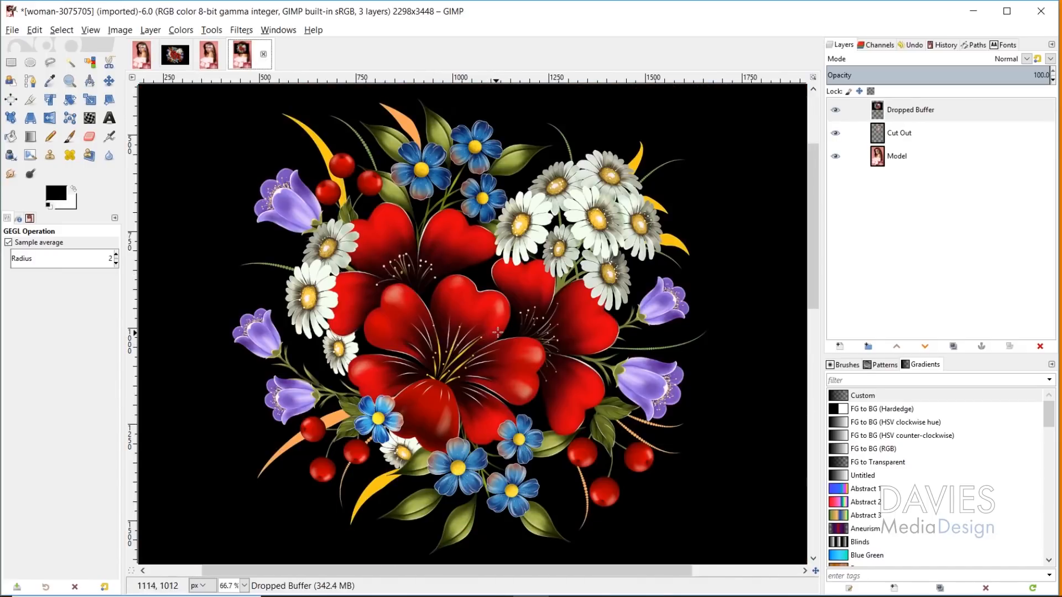
Select the black background around the bouquet with Fuzzy Select, delete it and clear the selection
scroll(497, 332, down, 2)
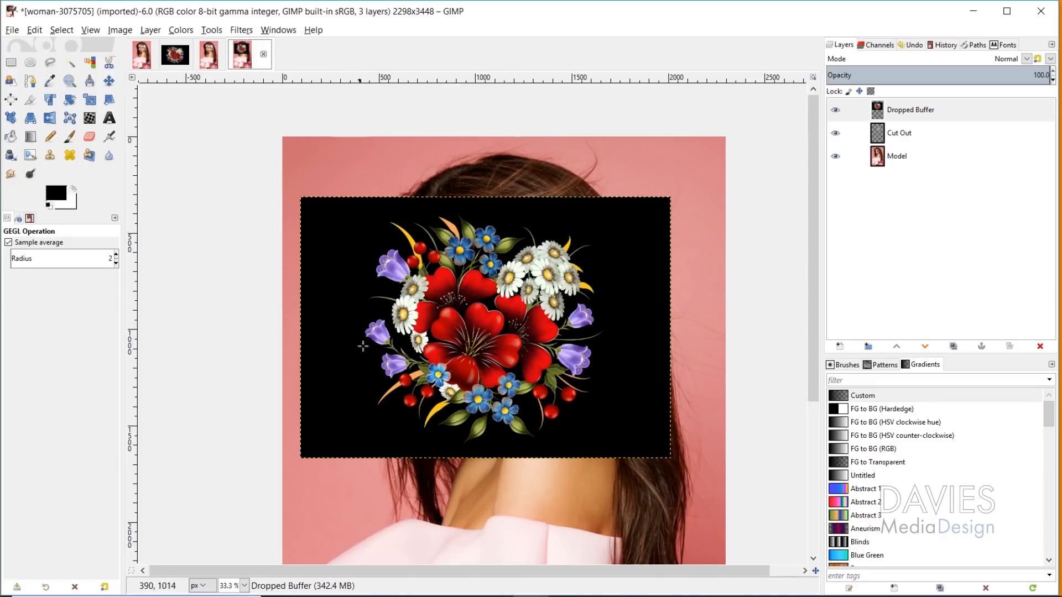
click(70, 63)
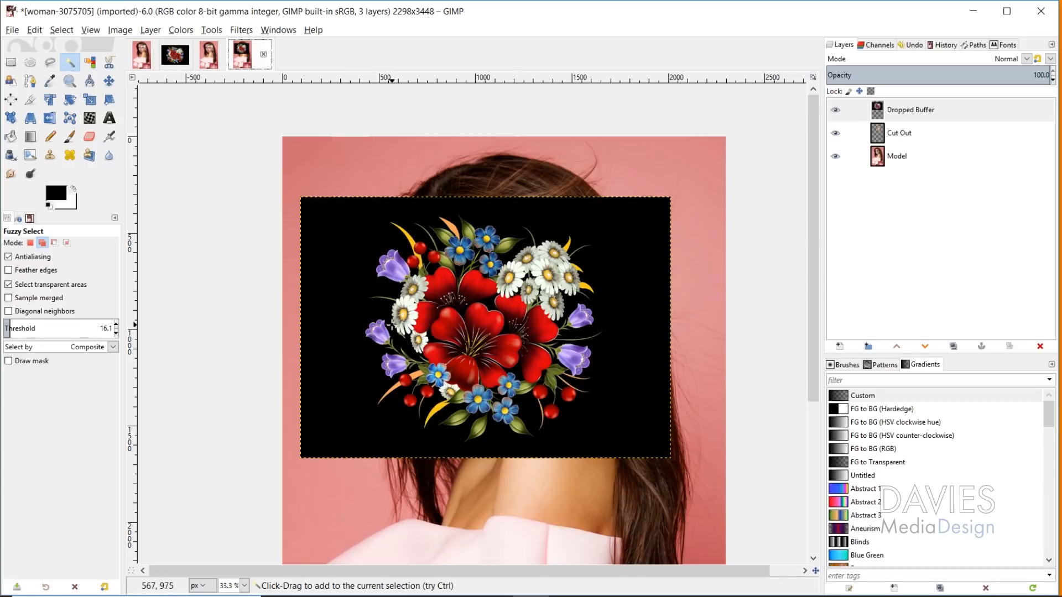
click(345, 362)
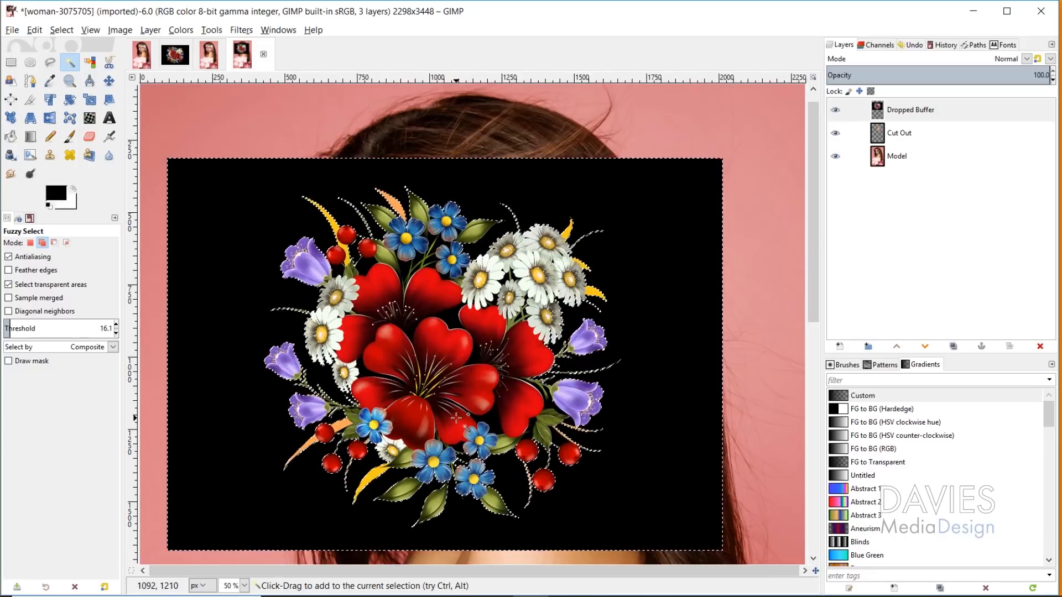
key(Delete)
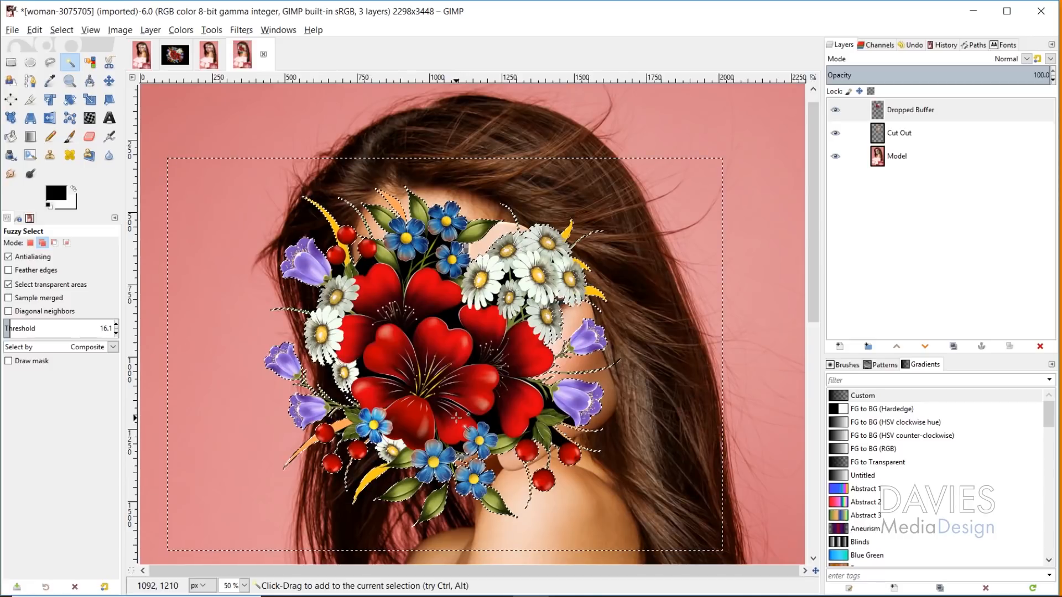
click(505, 379)
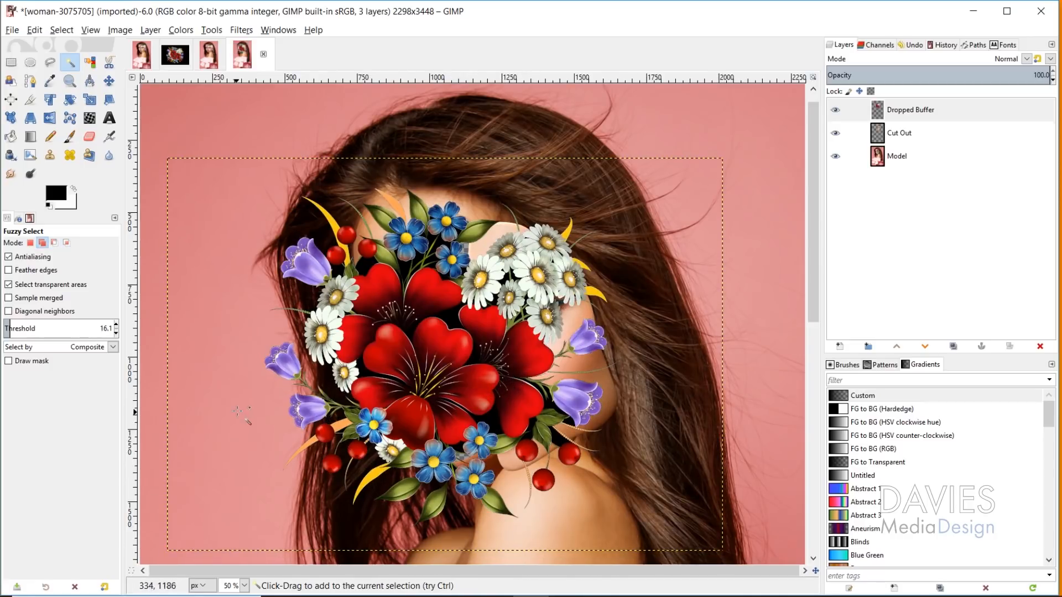
Rename the bouquet layer as Flowers
double_click(909, 109)
text(Flowers)
key(Return)
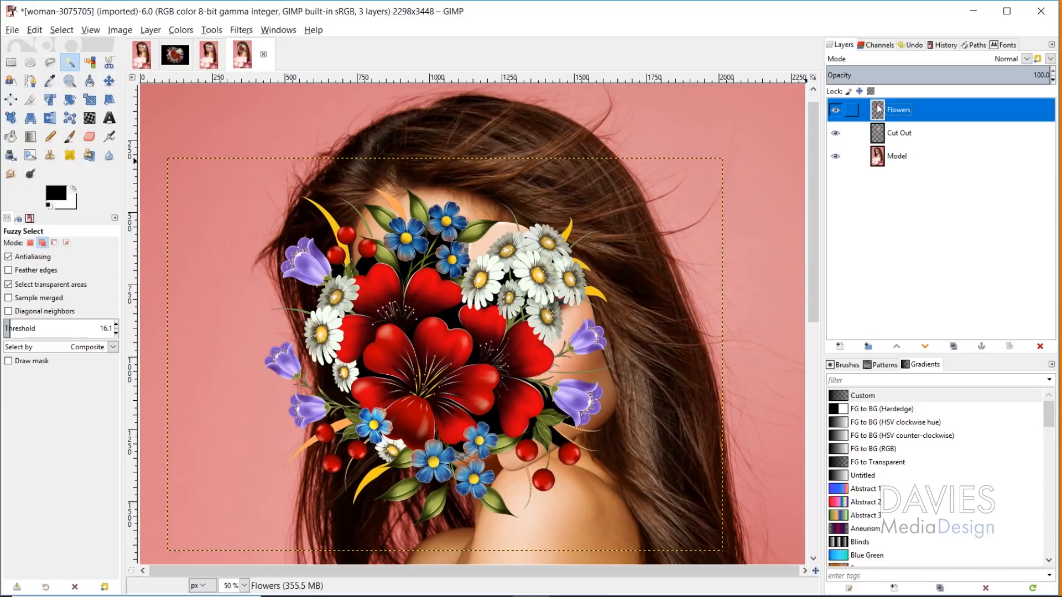
Place the Flowers layer beneath Cut Out and move the bouquet up and toward the shifted face piece
drag(880, 109, 883, 136)
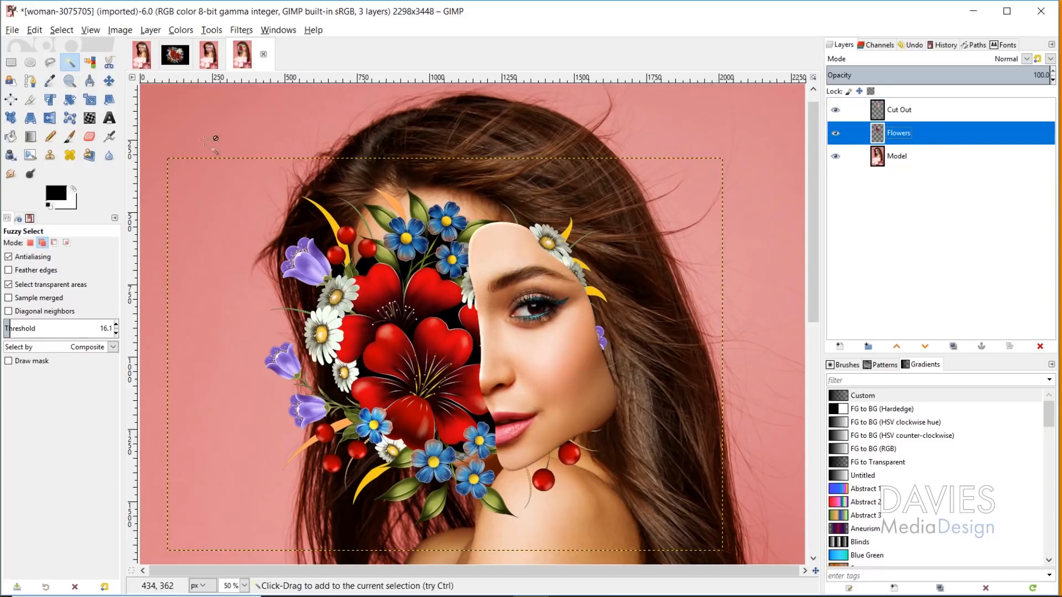
click(109, 81)
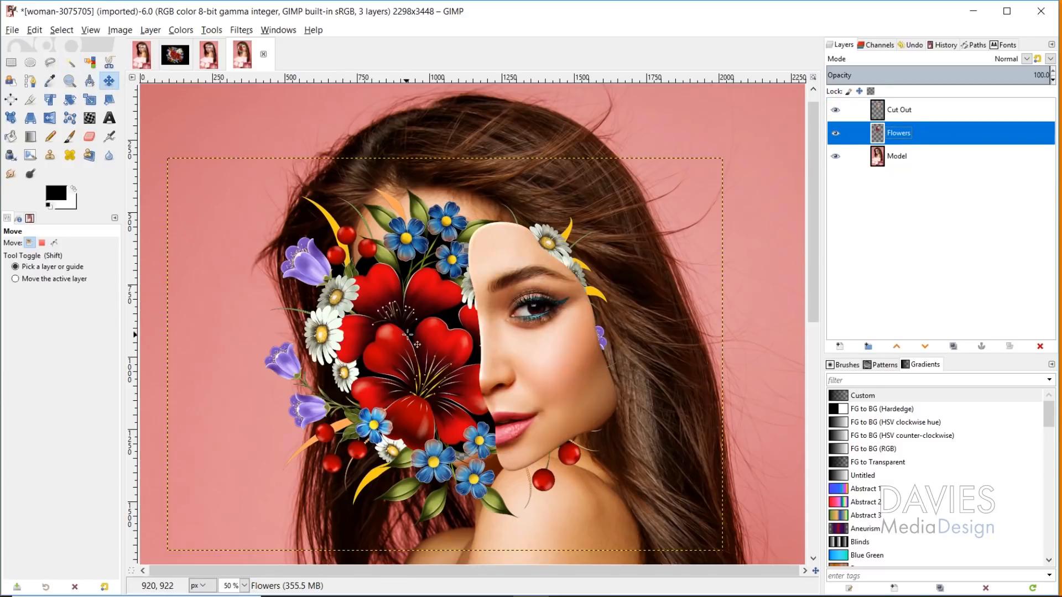
drag(409, 338, 426, 292)
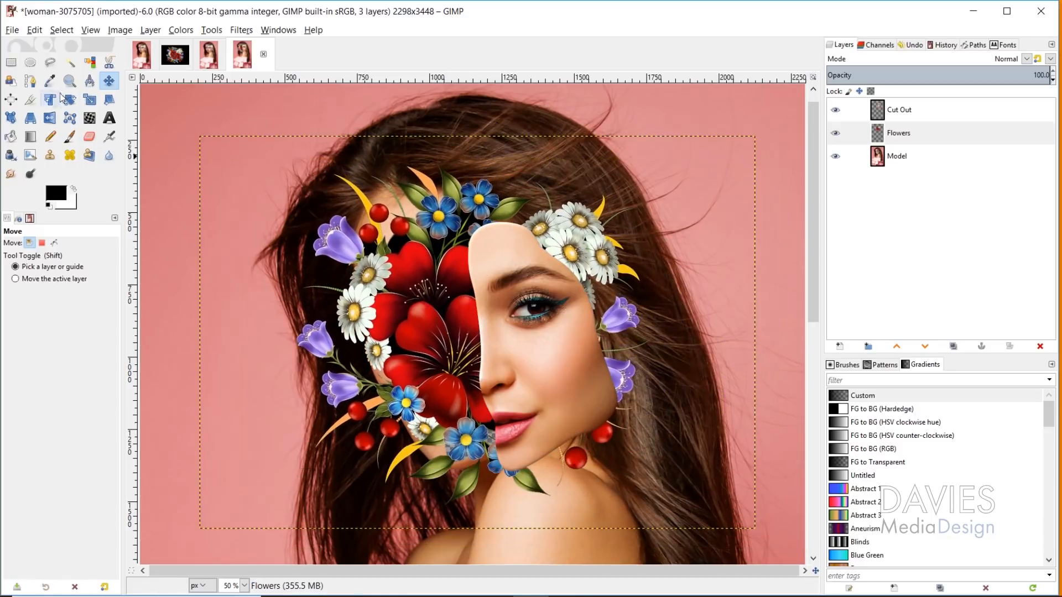
Scale the Flowers layer to 1804 × 1275 px using a 50% preview opacity, shifting the bouquet up and left over the face gap
click(89, 101)
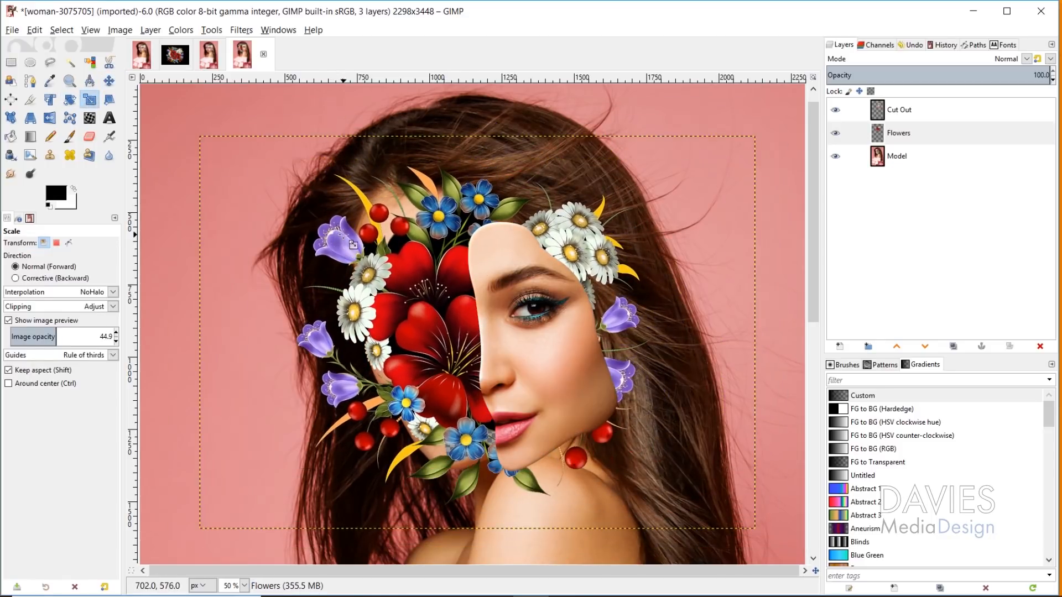
drag(343, 234, 369, 249)
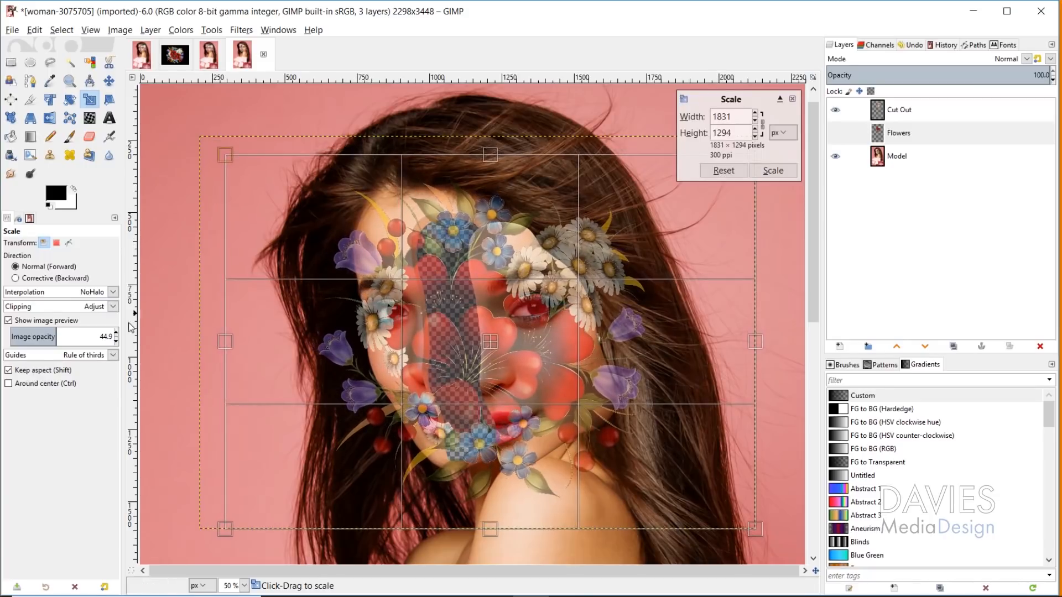
click(113, 292)
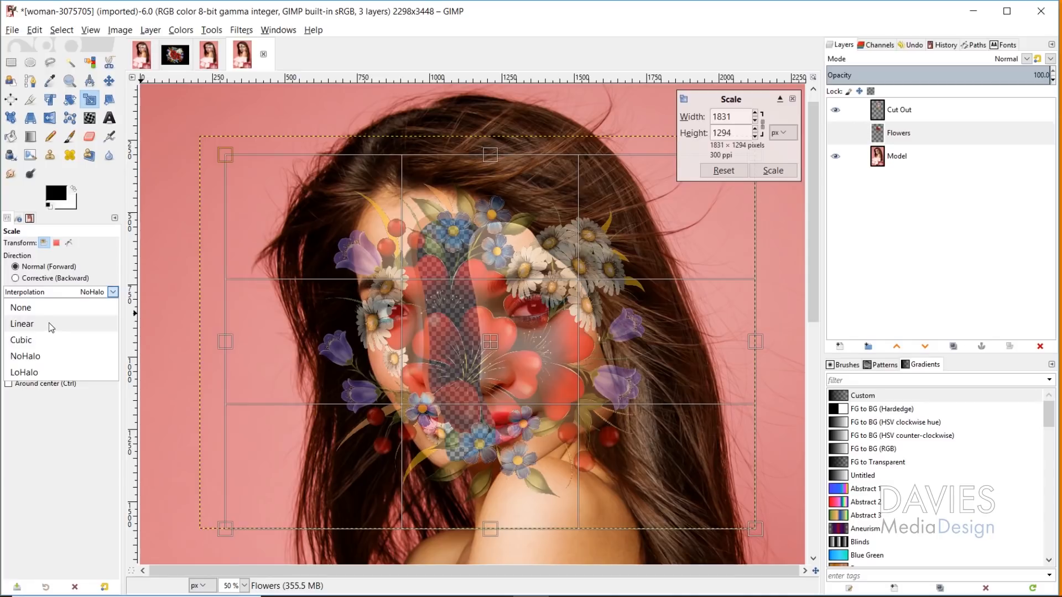
click(113, 293)
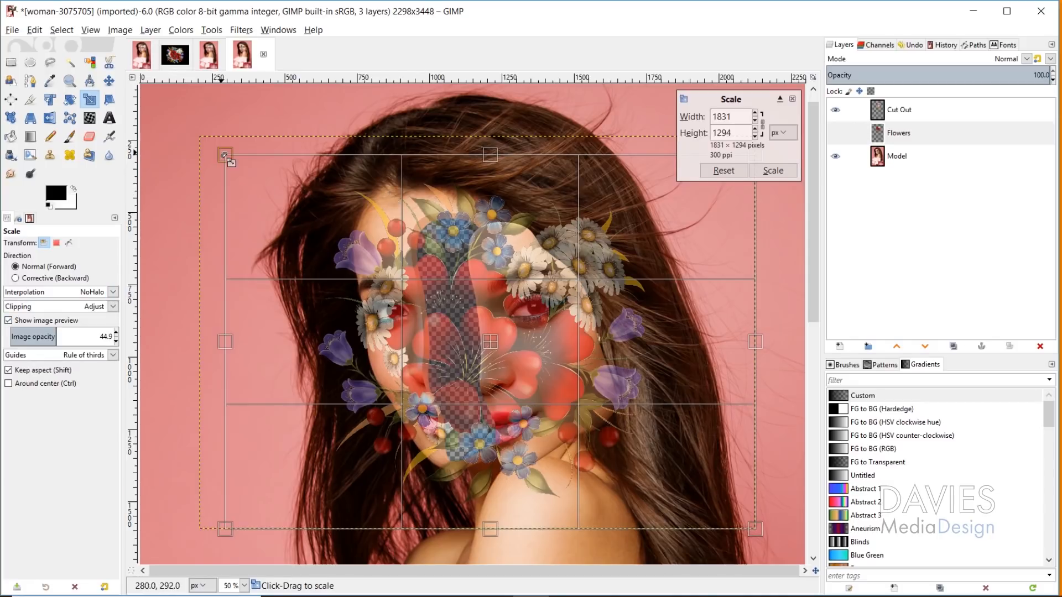
drag(225, 156, 233, 160)
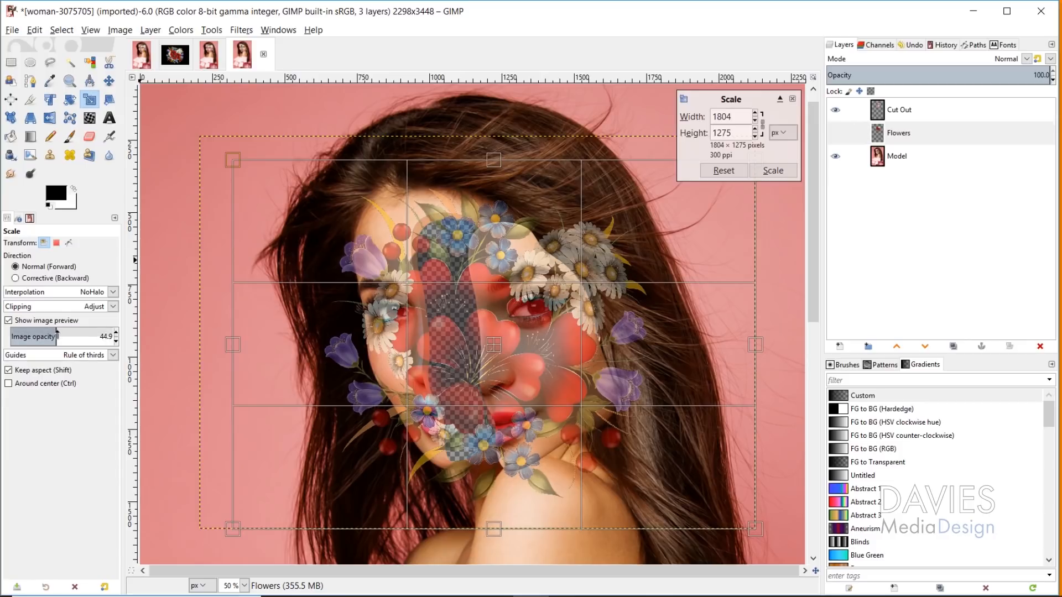
mouse_move(57, 332)
mouse_down()
mouse_move(91, 332)
mouse_move(30, 333)
mouse_move(80, 333)
mouse_move(62, 332)
mouse_up()
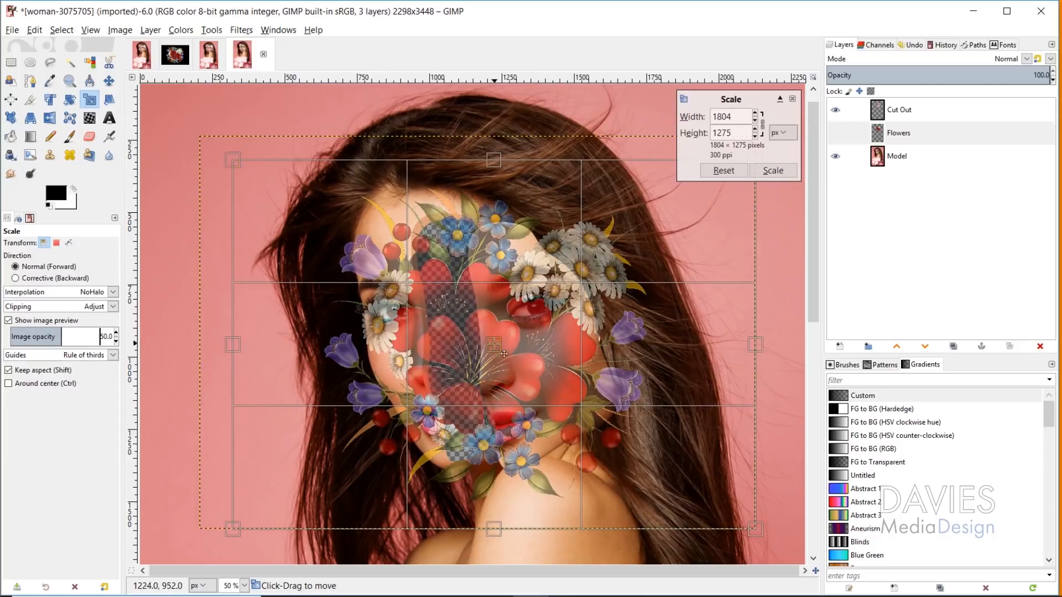
mouse_move(504, 354)
mouse_down()
mouse_move(459, 344)
mouse_move(492, 339)
mouse_up()
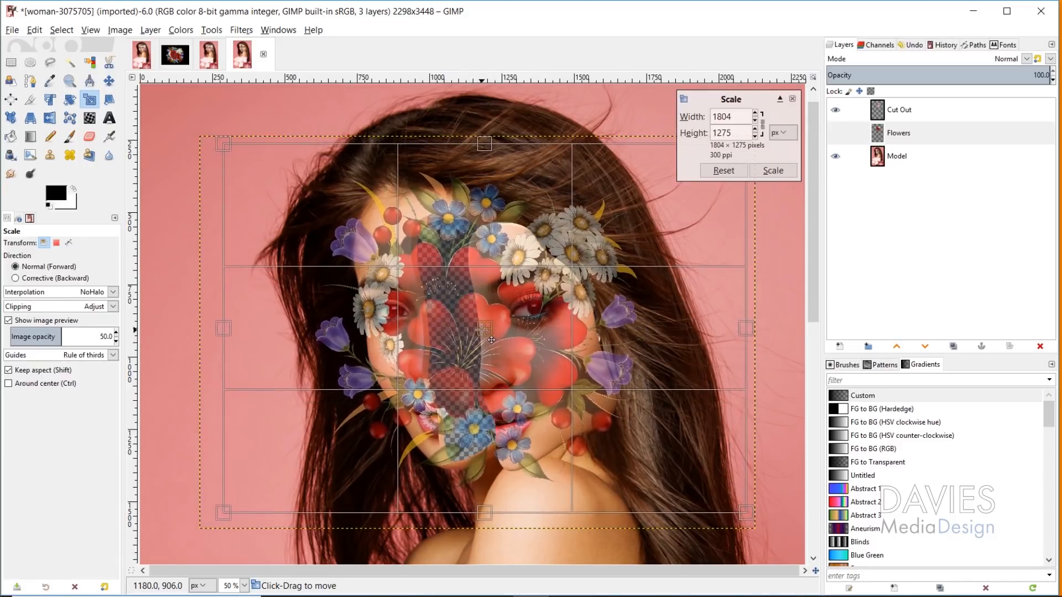
click(773, 171)
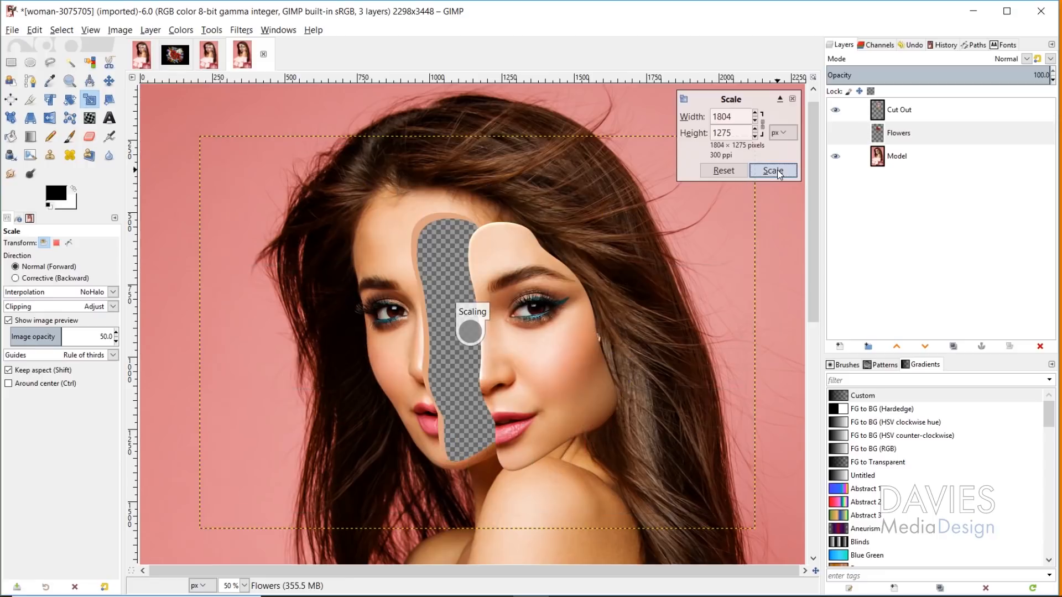
Move the Cut Out face piece left, closer to the rest of the face, to narrow the flower-filled gap
click(851, 110)
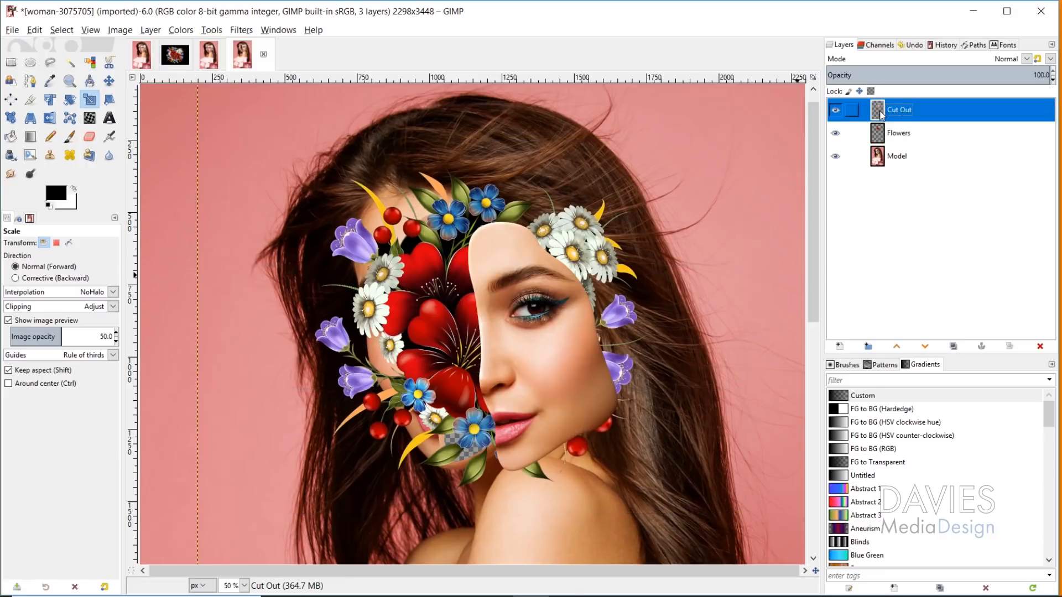
click(109, 81)
drag(531, 365, 505, 369)
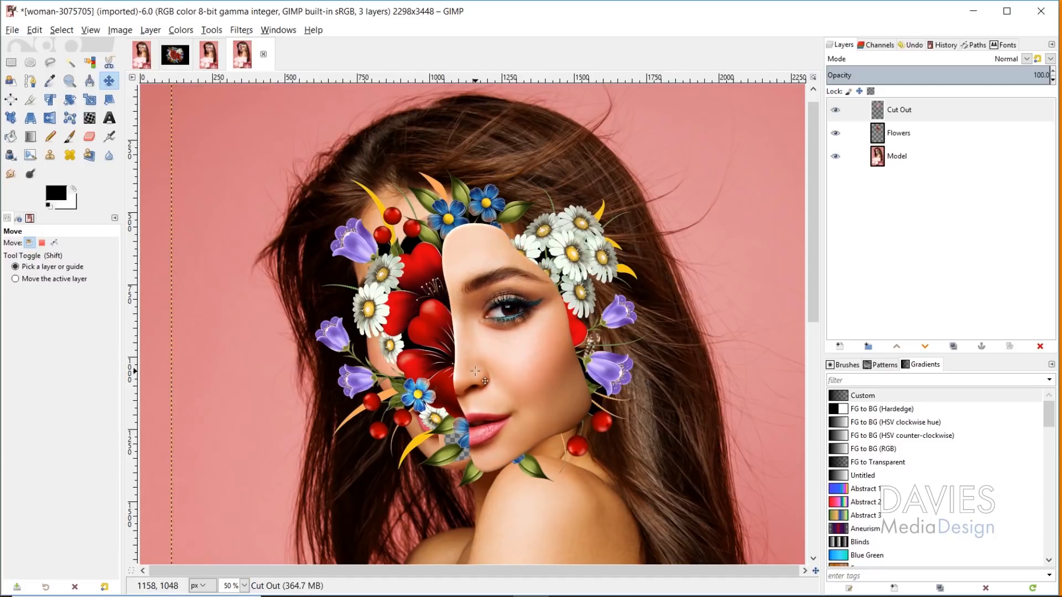
Hide the Cut Out layer and add a White (full opacity) layer mask to the Flowers layer
click(836, 111)
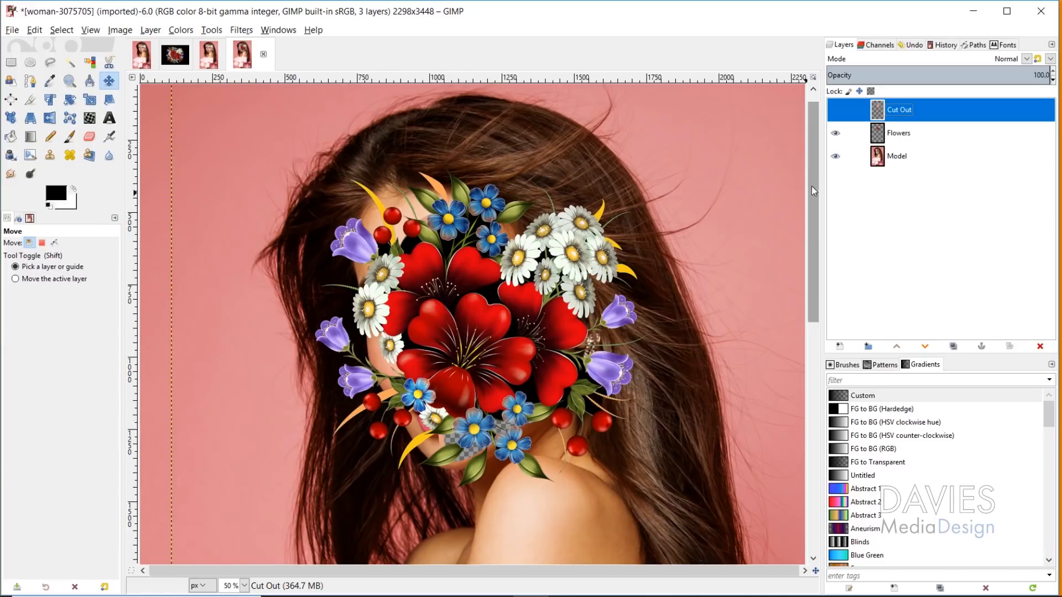
click(874, 133)
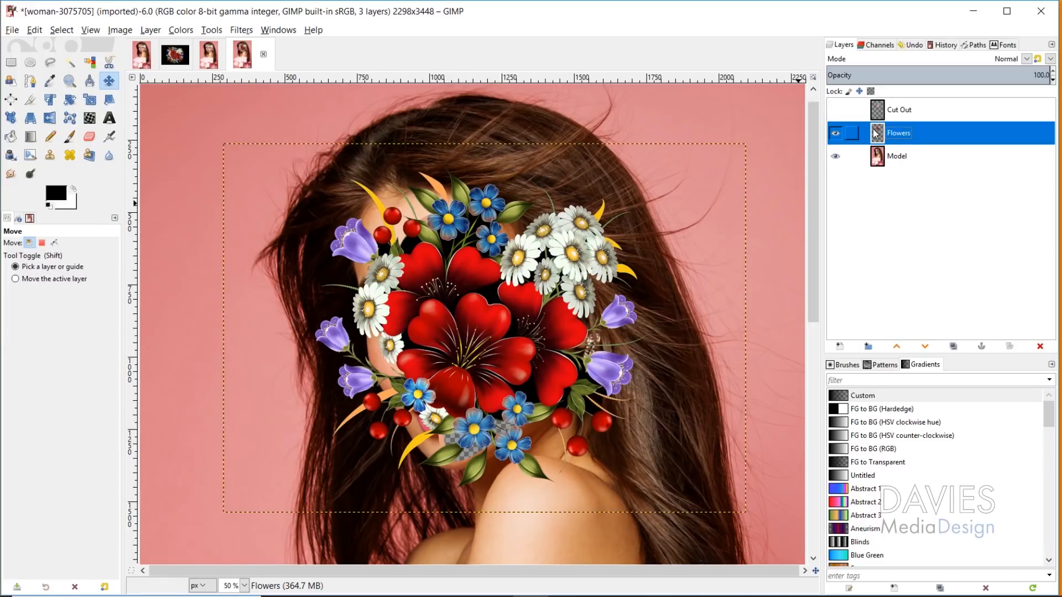
right_click(875, 136)
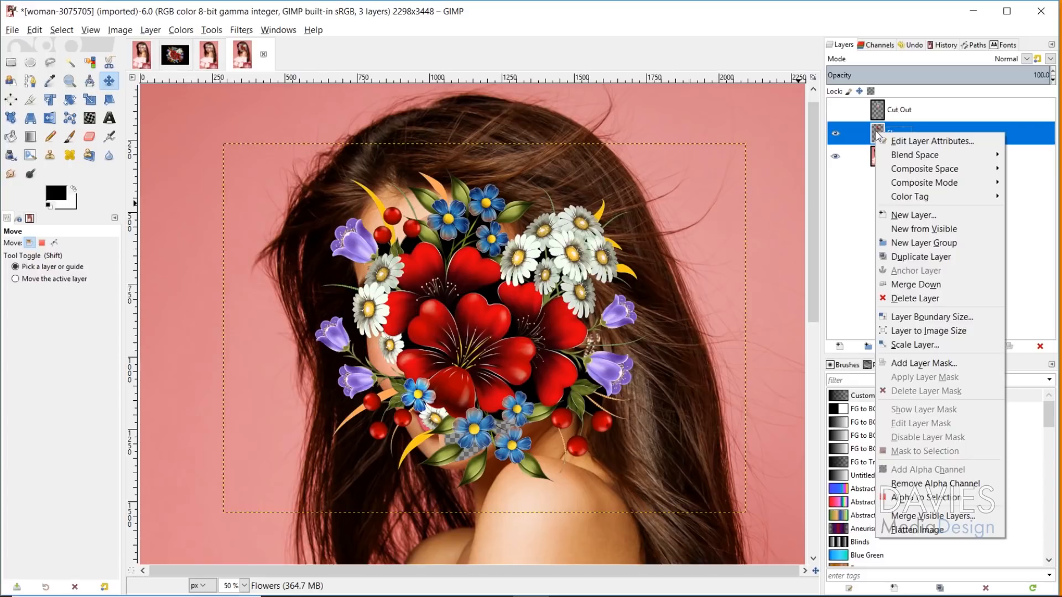
click(952, 363)
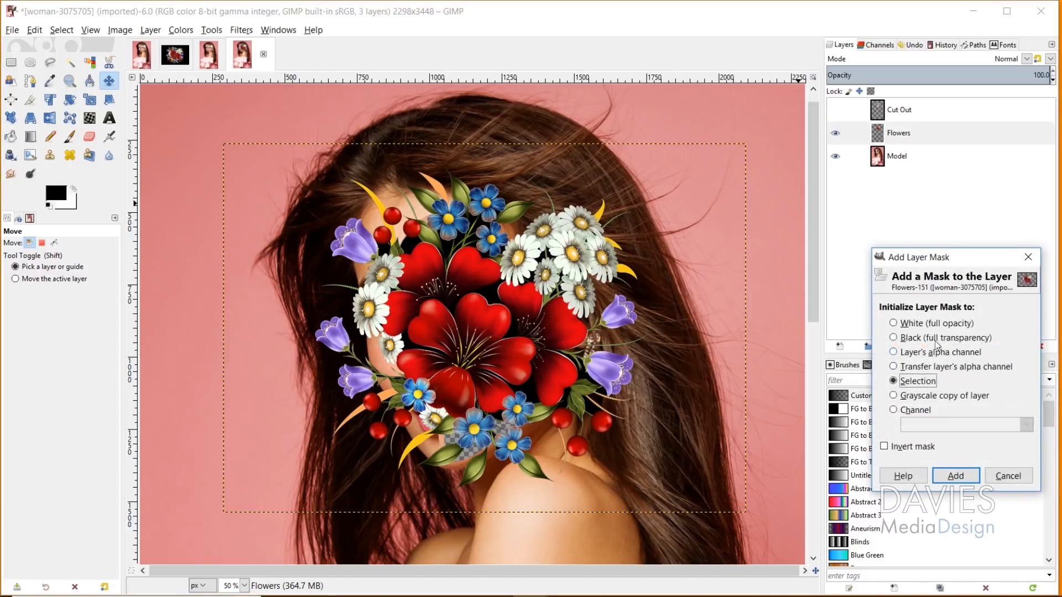
click(893, 324)
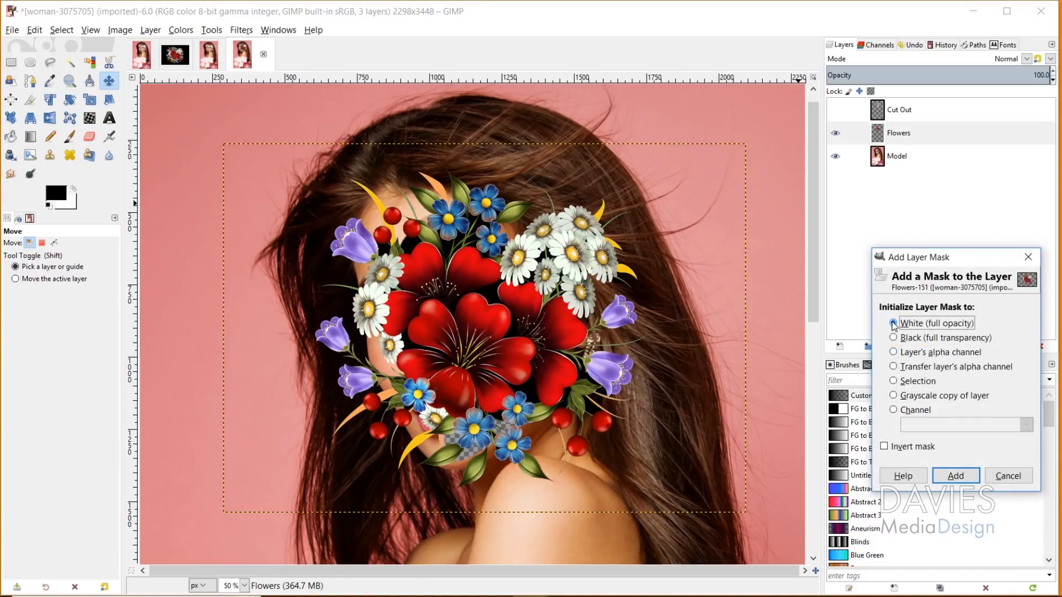
click(969, 476)
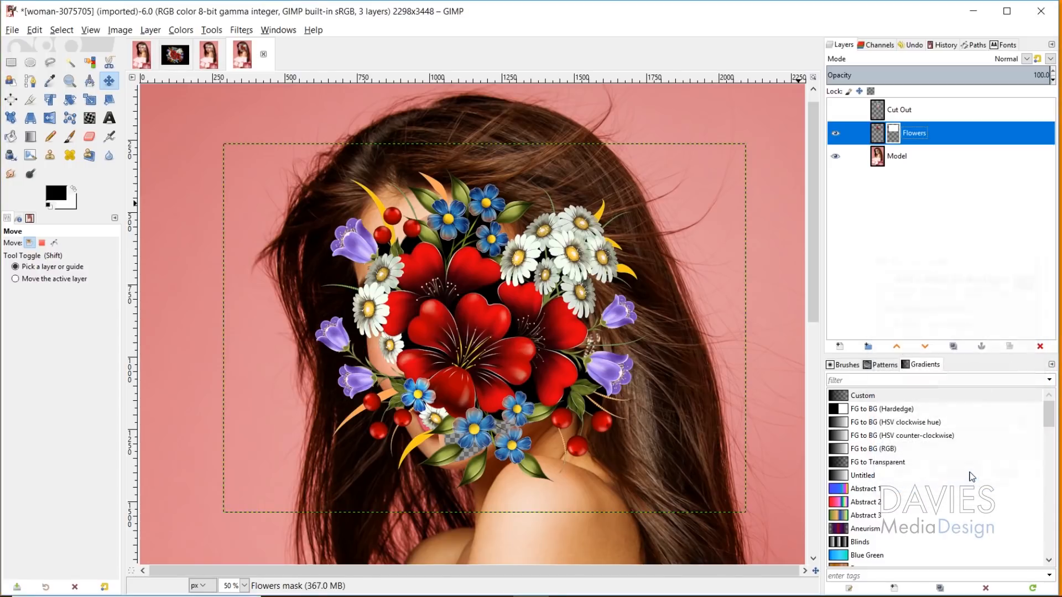
Select the Model layer's opaque area and paint the Flowers mask black with a 170.90 brush over the forehead, eye and cheek beside the gap
alt+click(878, 157)
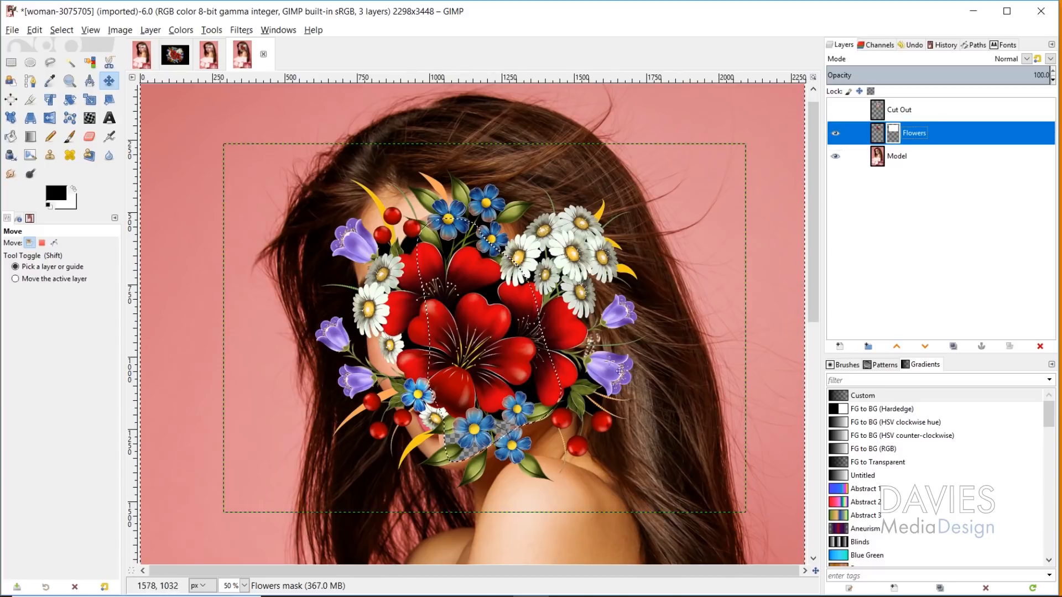
scroll(609, 361, up, 1)
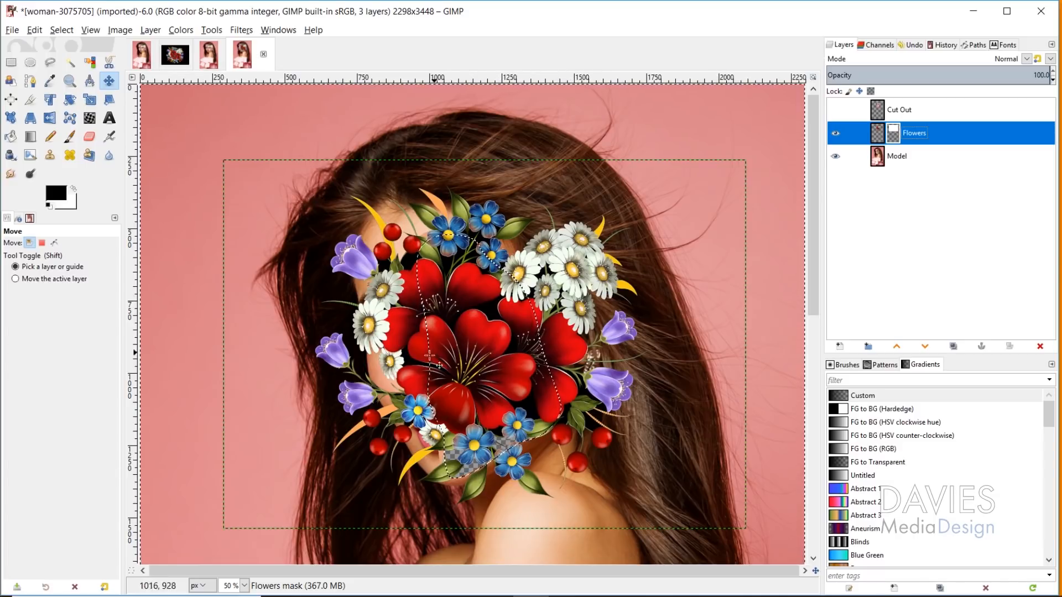
click(69, 136)
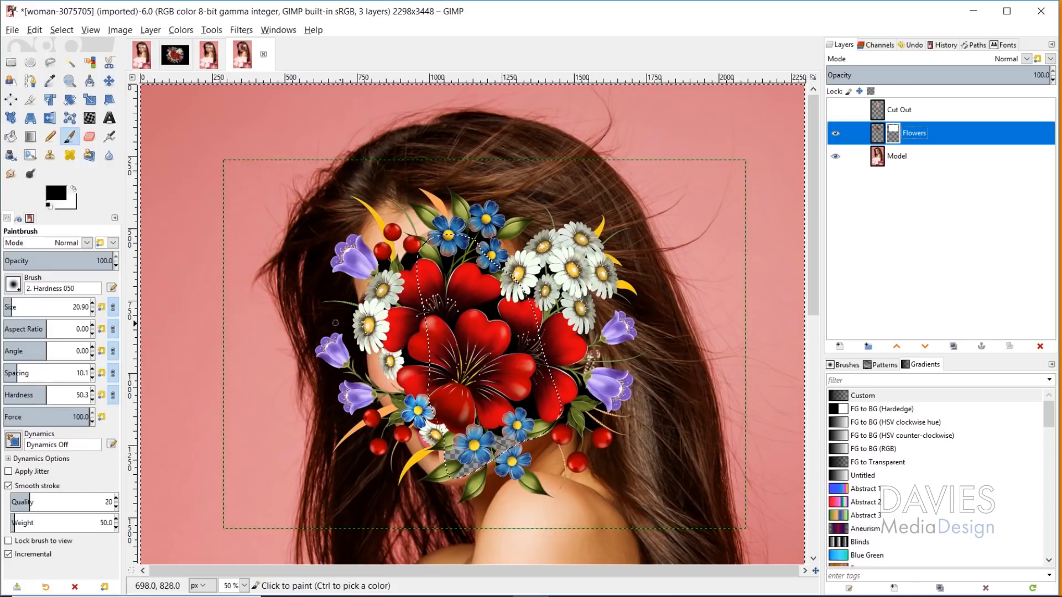
key(bracketright)
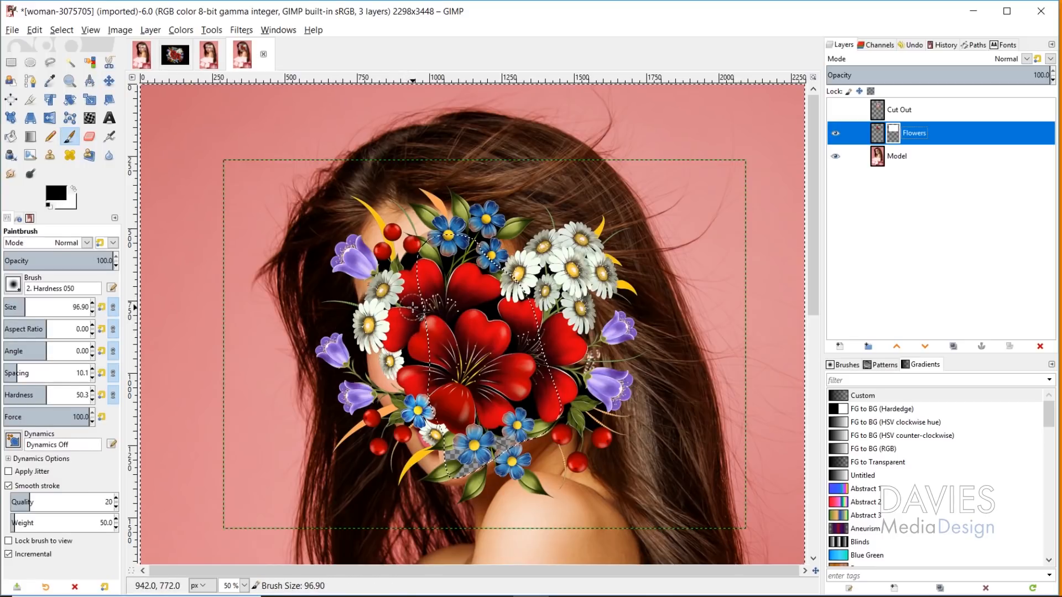
key(bracketright)
key(bracketright)
key(bracketright)
key(bracketright)
key(bracketright)
key(bracketright)
key(bracketright)
key(bracketright)
key(bracketright)
key(bracketright)
key(bracketright)
key(bracketright)
key(bracketright)
key(bracketright)
key(bracketright)
key(bracketright)
key(bracketright)
key(bracketright)
key(bracketright)
key(bracketright)
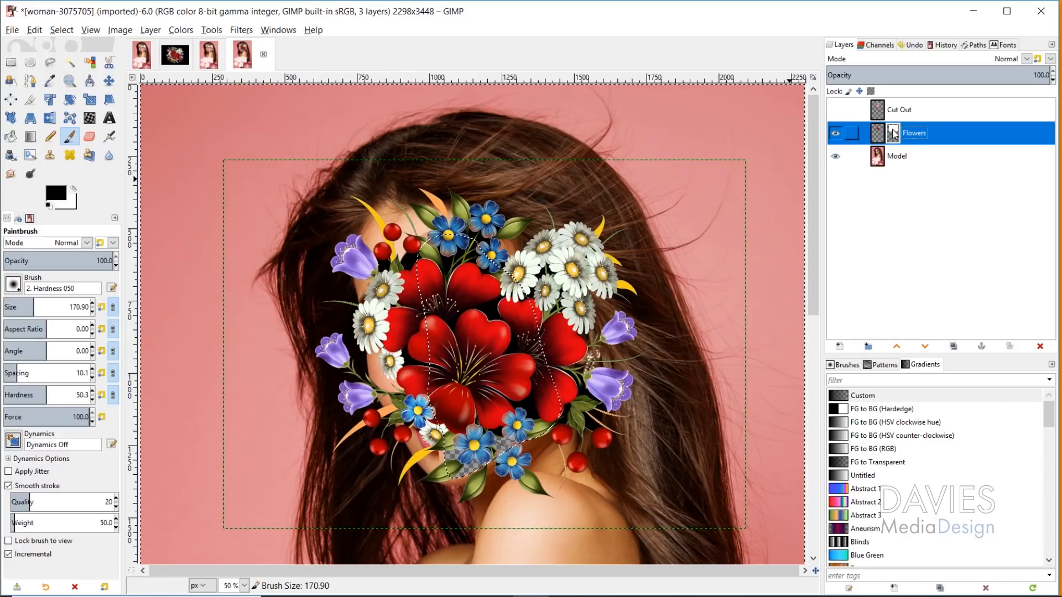
mouse_move(385, 251)
mouse_down()
mouse_move(367, 286)
mouse_move(348, 273)
mouse_move(341, 246)
mouse_move(380, 388)
mouse_move(373, 283)
mouse_move(408, 396)
mouse_move(426, 309)
mouse_move(429, 389)
mouse_move(416, 257)
mouse_move(429, 350)
mouse_move(415, 262)
mouse_move(391, 286)
mouse_move(351, 189)
mouse_move(394, 236)
mouse_move(401, 264)
mouse_move(382, 202)
mouse_move(414, 259)
mouse_move(386, 212)
mouse_move(405, 259)
mouse_move(325, 365)
mouse_move(328, 313)
mouse_move(361, 409)
mouse_move(384, 430)
mouse_move(323, 455)
mouse_move(378, 413)
mouse_move(393, 441)
mouse_move(425, 419)
mouse_up()
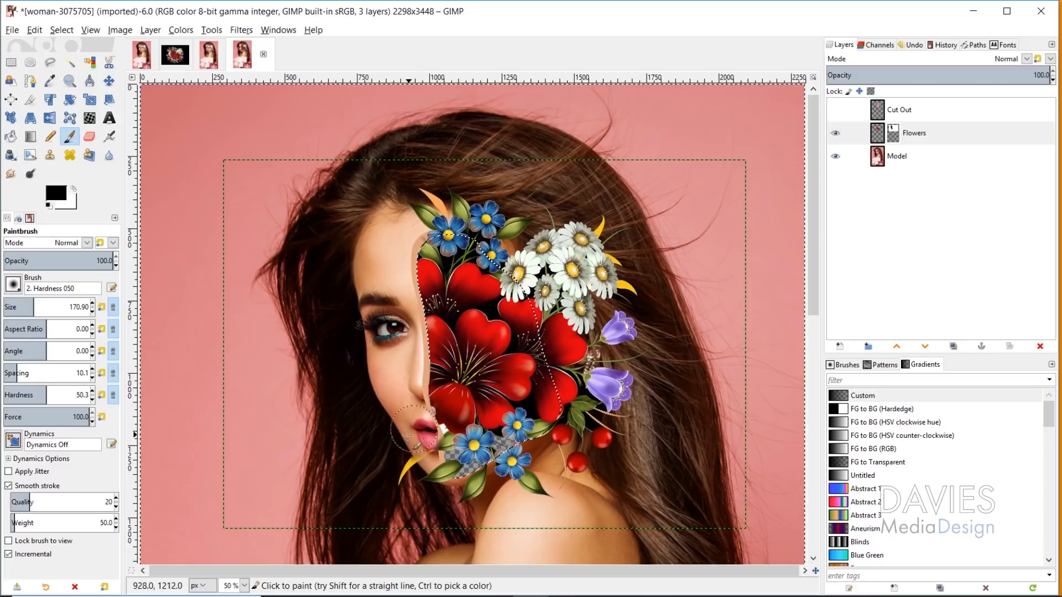
Paint out the yellow petal and leaf tip overlapping the lips and chin with a 135.90 black brush, and reduce the brush to 81.90
ctrl+scroll(417, 448, up, 3)
scroll(416, 470, down, 4)
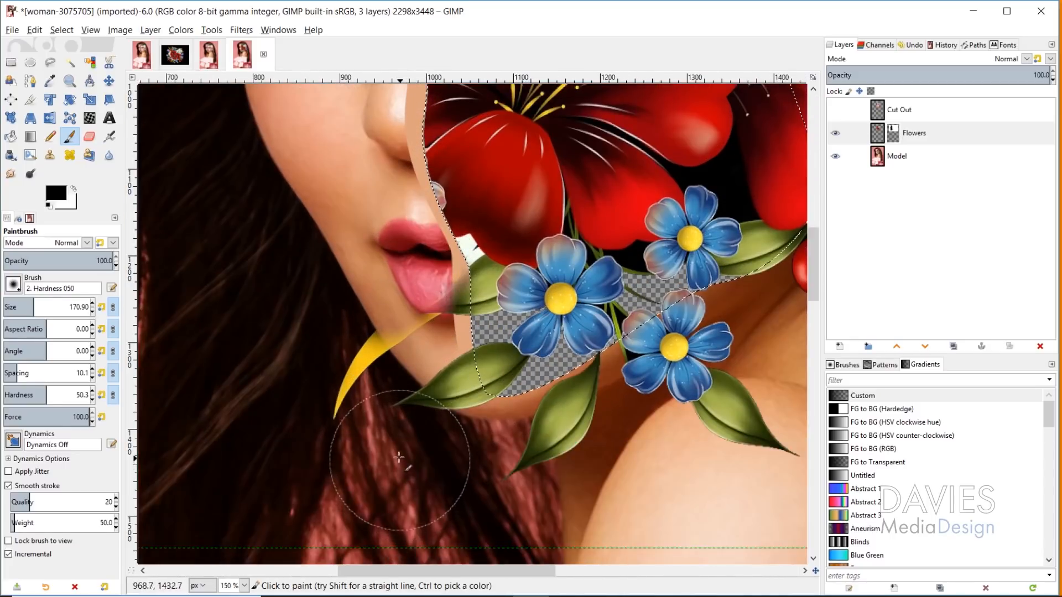
key(bracketleft)
key(bracketleft)
key(bracketleft)
key(bracketleft)
key(bracketleft)
key(bracketleft)
key(bracketleft)
key(bracketleft)
key(bracketleft)
key(bracketleft)
key(bracketleft)
key(bracketleft)
key(bracketleft)
key(bracketleft)
key(bracketleft)
key(bracketleft)
key(bracketleft)
key(bracketleft)
key(bracketleft)
key(bracketleft)
key(bracketleft)
key(bracketleft)
key(bracketleft)
key(bracketleft)
key(bracketleft)
key(bracketleft)
key(bracketleft)
key(bracketleft)
key(bracketleft)
key(bracketleft)
key(bracketleft)
key(bracketleft)
key(bracketleft)
key(bracketleft)
key(bracketleft)
key(bracketleft)
key(bracketleft)
key(bracketleft)
key(bracketleft)
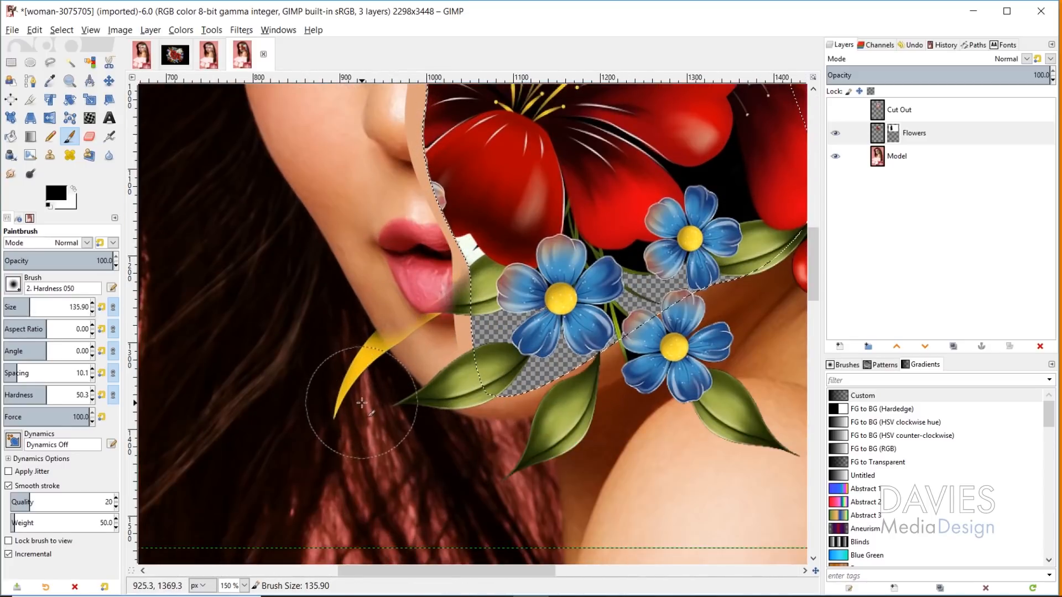
mouse_move(341, 405)
mouse_down()
mouse_move(370, 357)
mouse_move(410, 328)
mouse_move(386, 336)
mouse_move(459, 299)
mouse_up()
key(bracketleft)
key(bracketleft)
key(bracketleft)
key(bracketleft)
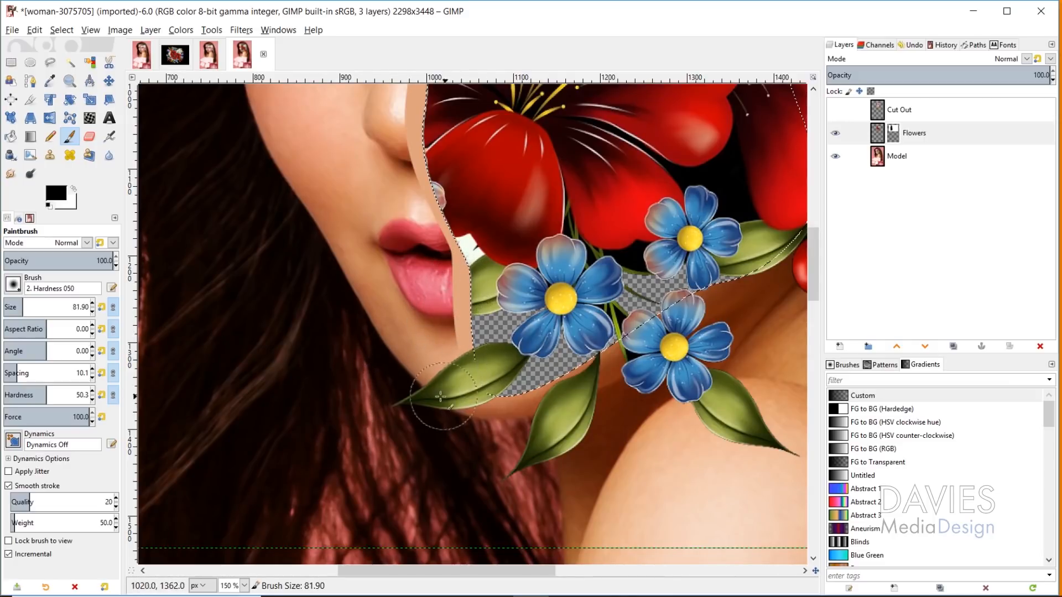
Try painting white on the Flowers mask around the green leaf at the forehead edge, undo the stroke and restore black as foreground
scroll(506, 368, up, 10)
scroll(498, 370, up, 7)
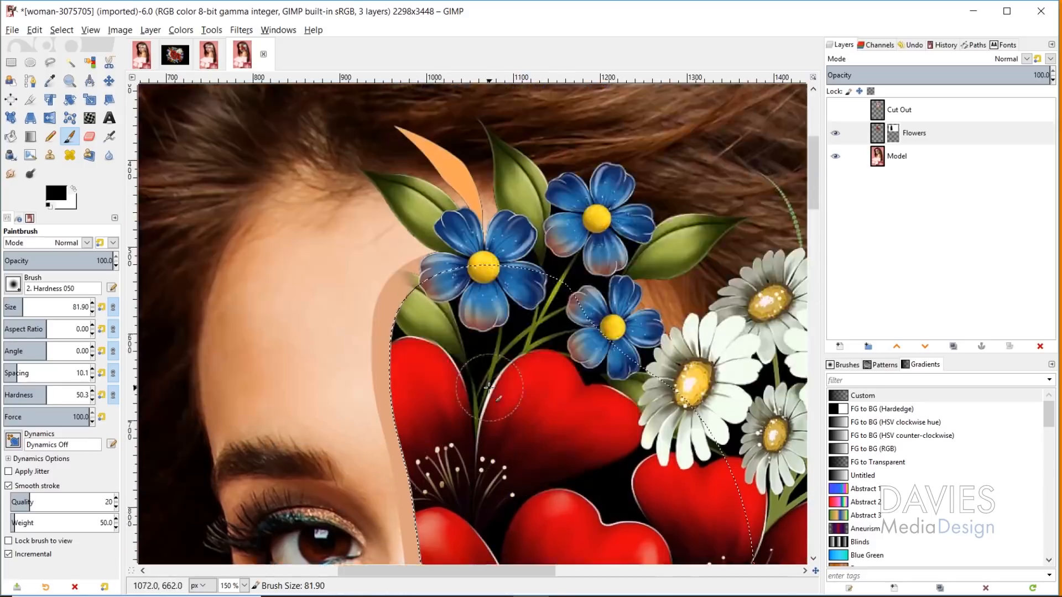
scroll(442, 354, down, 3)
scroll(429, 351, up, 2)
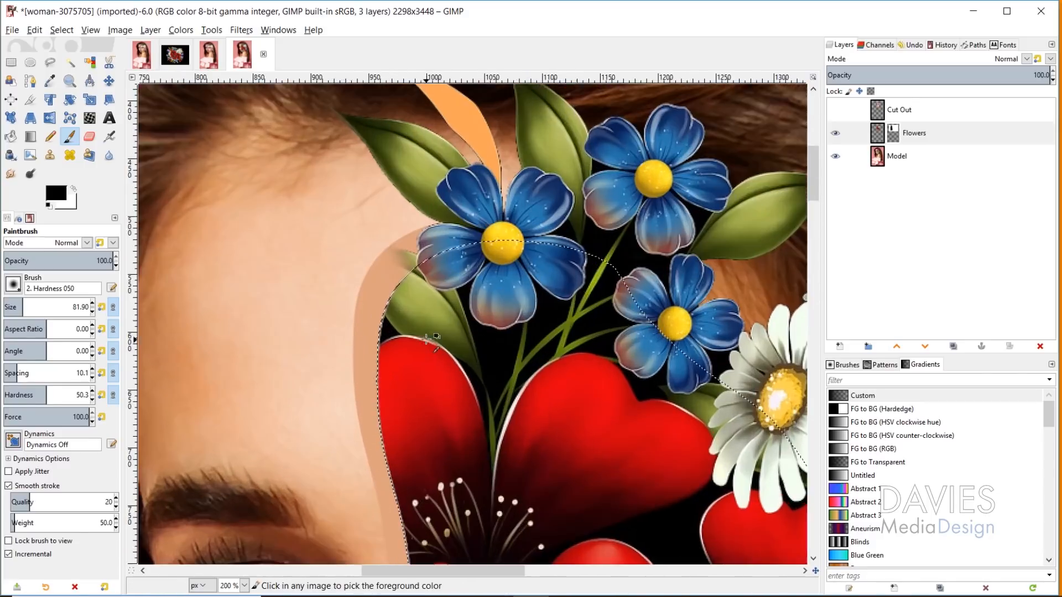
key(x)
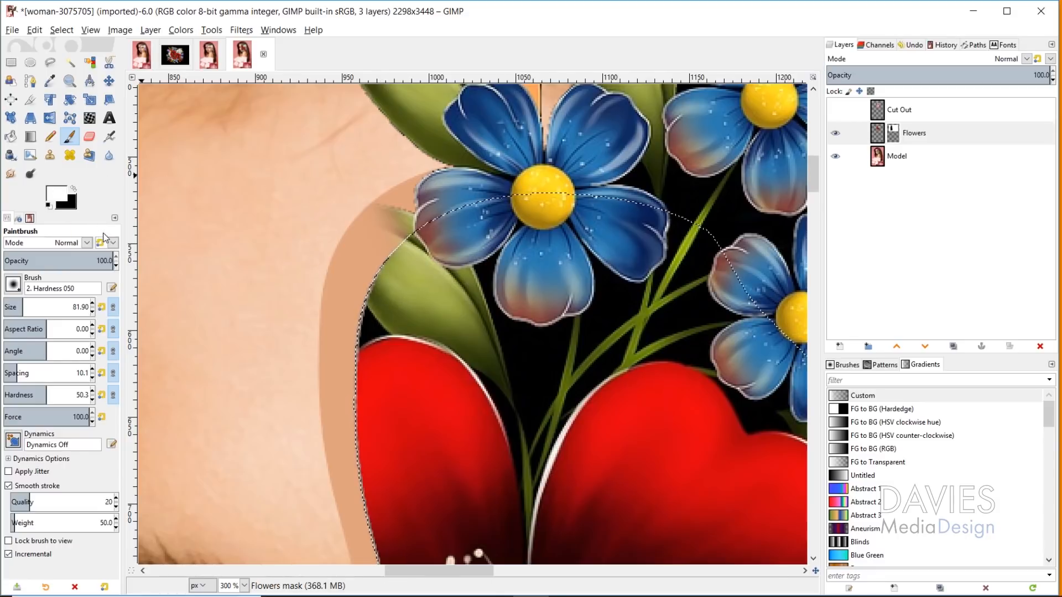
click(51, 205)
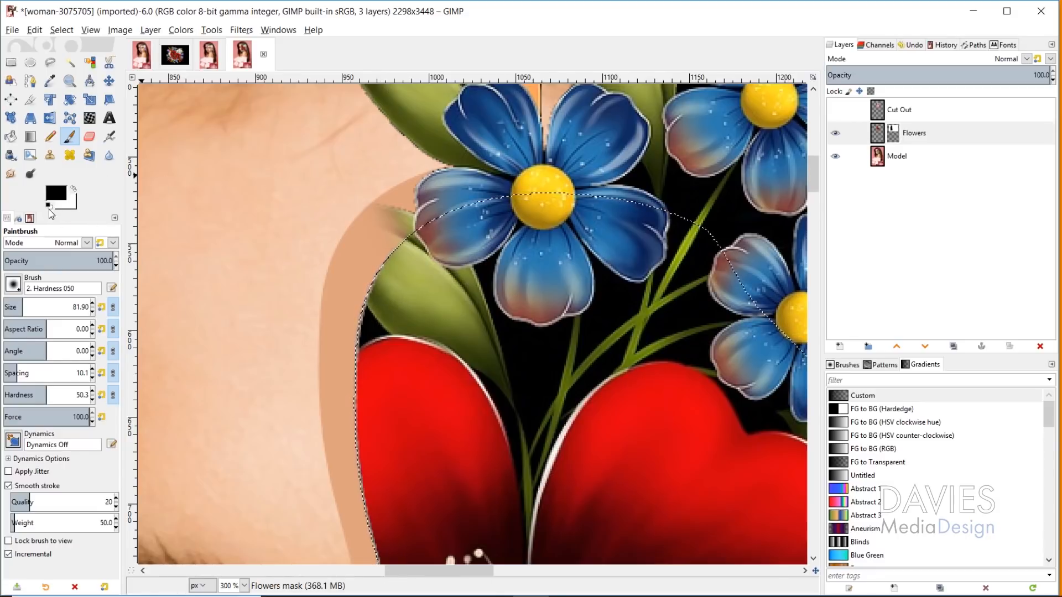
key(x)
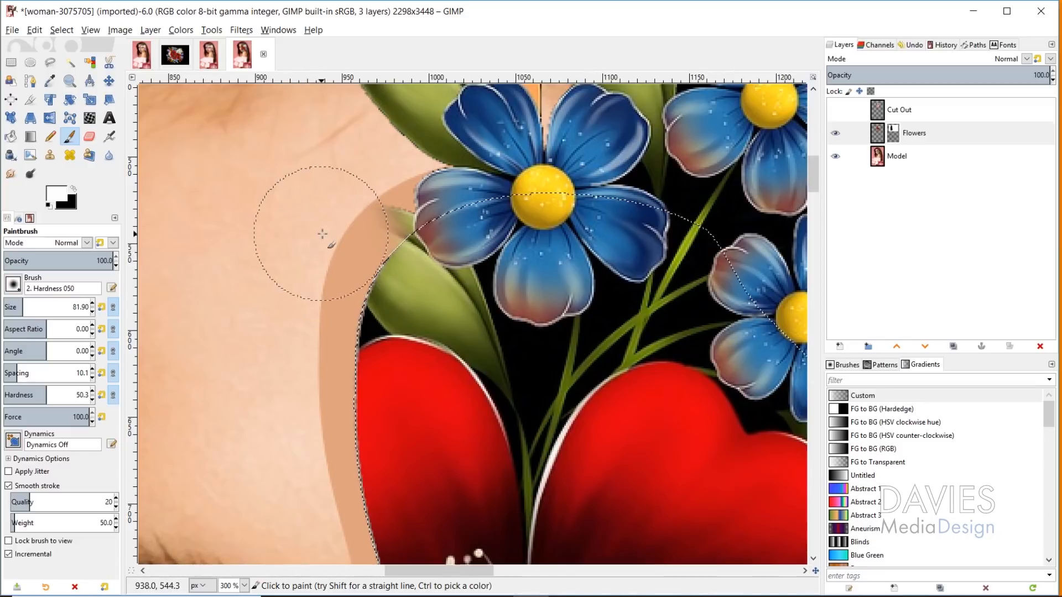
key(bracketleft)
key(bracketleft)
key(bracketleft)
key(bracketleft)
key(bracketleft)
key(bracketleft)
key(bracketleft)
key(bracketleft)
key(bracketleft)
key(bracketleft)
key(bracketleft)
key(bracketleft)
key(bracketleft)
key(bracketleft)
key(bracketleft)
key(bracketleft)
key(bracketleft)
key(bracketleft)
key(bracketleft)
key(bracketleft)
key(bracketleft)
key(bracketleft)
key(bracketleft)
key(bracketleft)
key(bracketleft)
key(bracketleft)
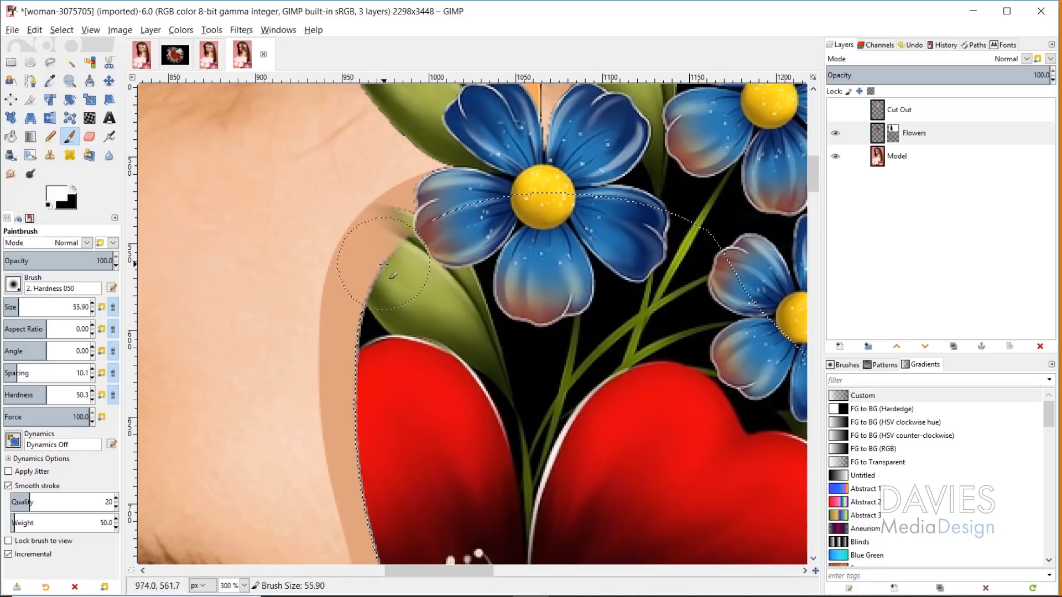
mouse_move(384, 261)
mouse_down()
mouse_move(321, 194)
mouse_move(340, 280)
mouse_move(278, 176)
mouse_move(435, 332)
mouse_up()
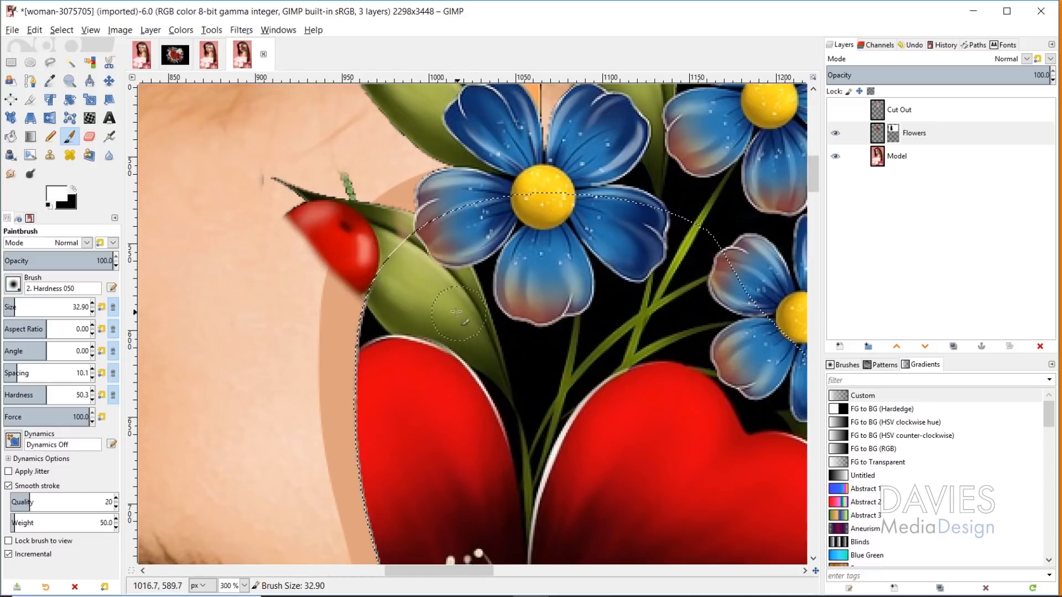
key(ctrl+z)
key(x)
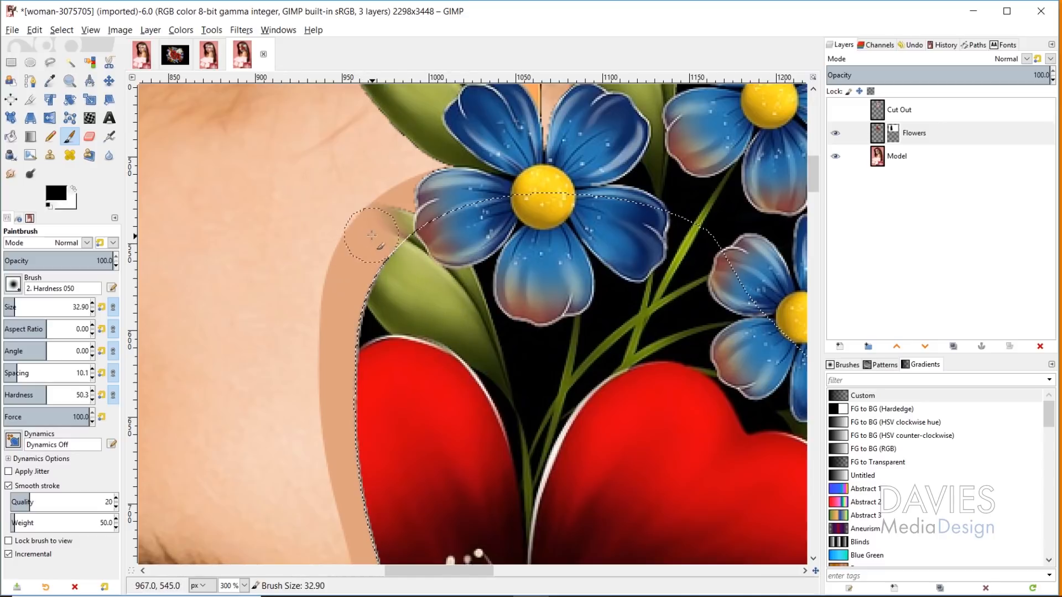
Paint out the leftover leaf tip on the forehead rim beside the blue flower with a 15.90 black brush
key(bracketleft)
key(bracketleft)
key(bracketleft)
key(bracketleft)
key(bracketleft)
key(bracketleft)
key(bracketleft)
key(bracketleft)
key(bracketleft)
key(bracketleft)
key(bracketleft)
key(bracketleft)
key(bracketleft)
key(bracketleft)
key(bracketleft)
key(bracketleft)
key(bracketleft)
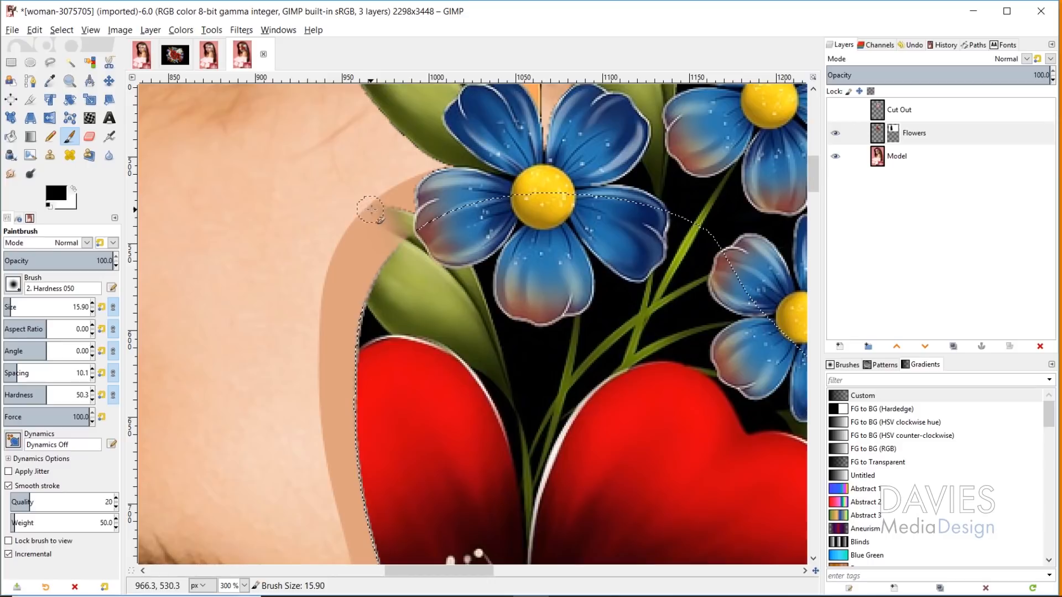
mouse_move(379, 212)
mouse_down()
mouse_move(394, 208)
mouse_move(409, 244)
mouse_move(404, 213)
mouse_move(412, 260)
mouse_up()
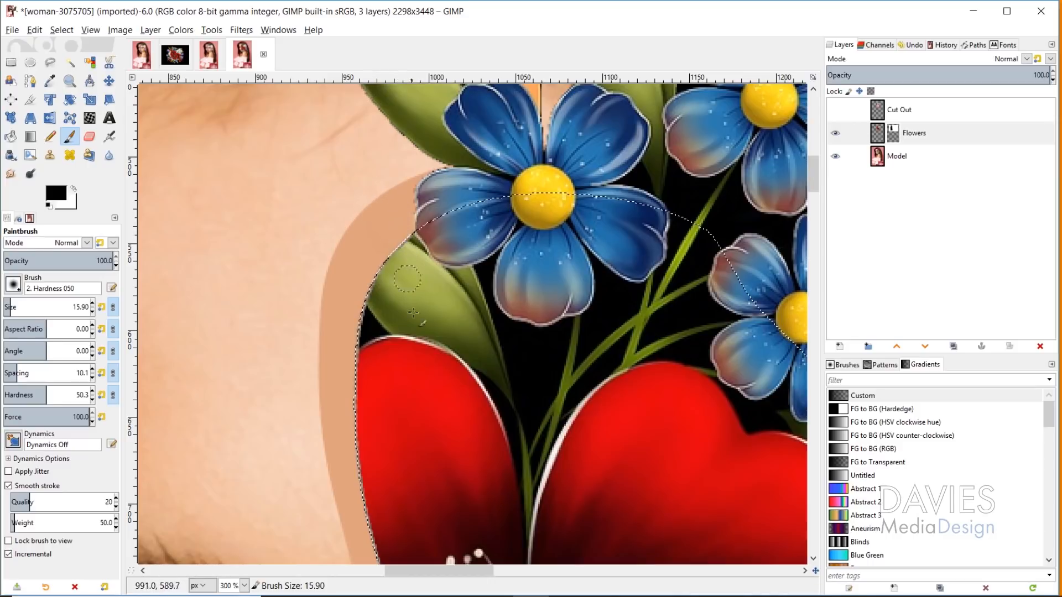
Clear the selection and show the Cut Out layer again
scroll(609, 335, down, 5)
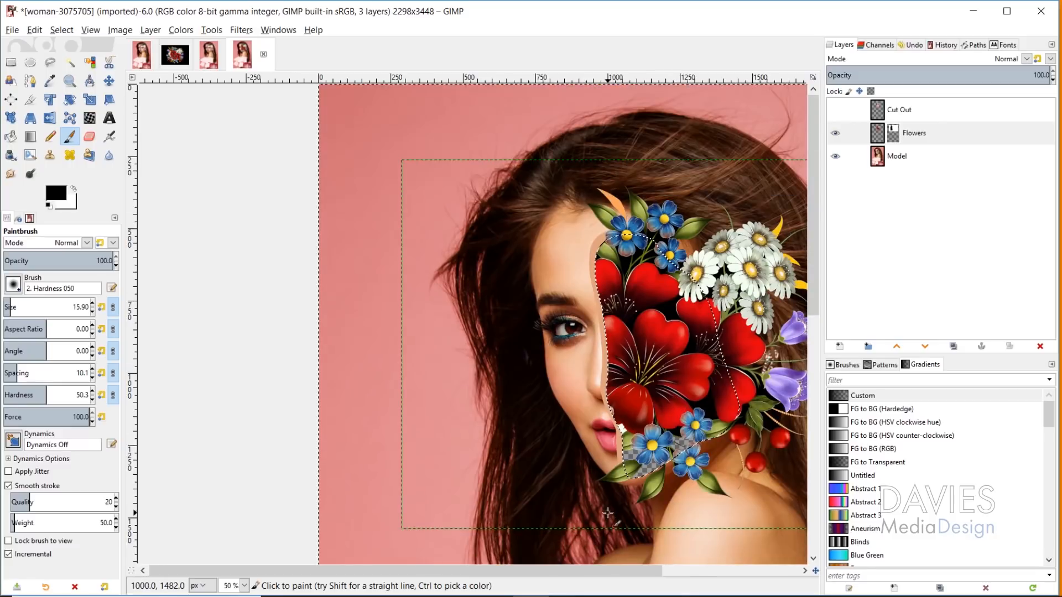
drag(639, 572, 461, 572)
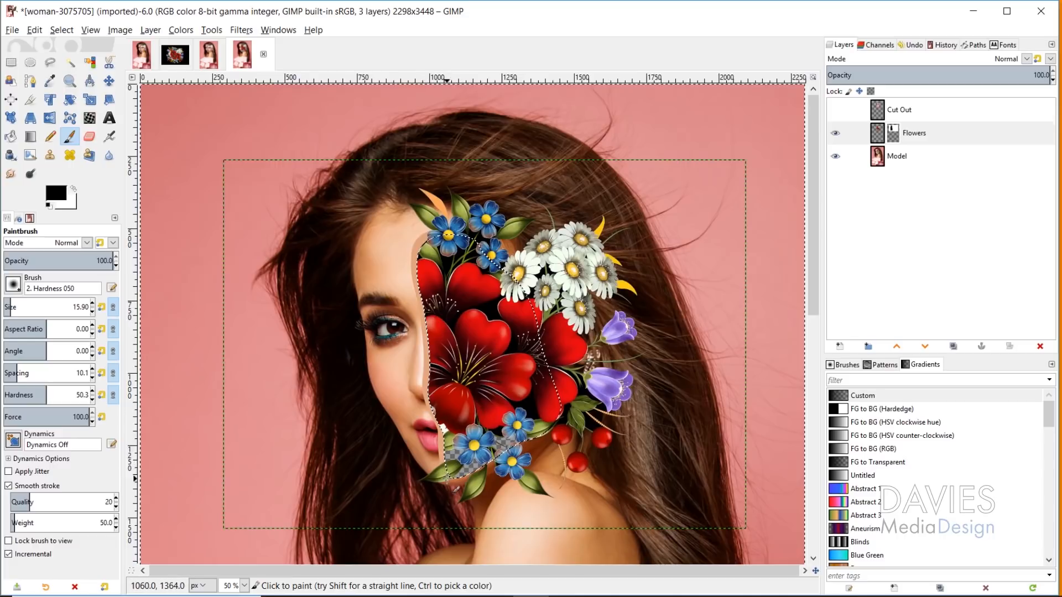
key(ctrl+shift+a)
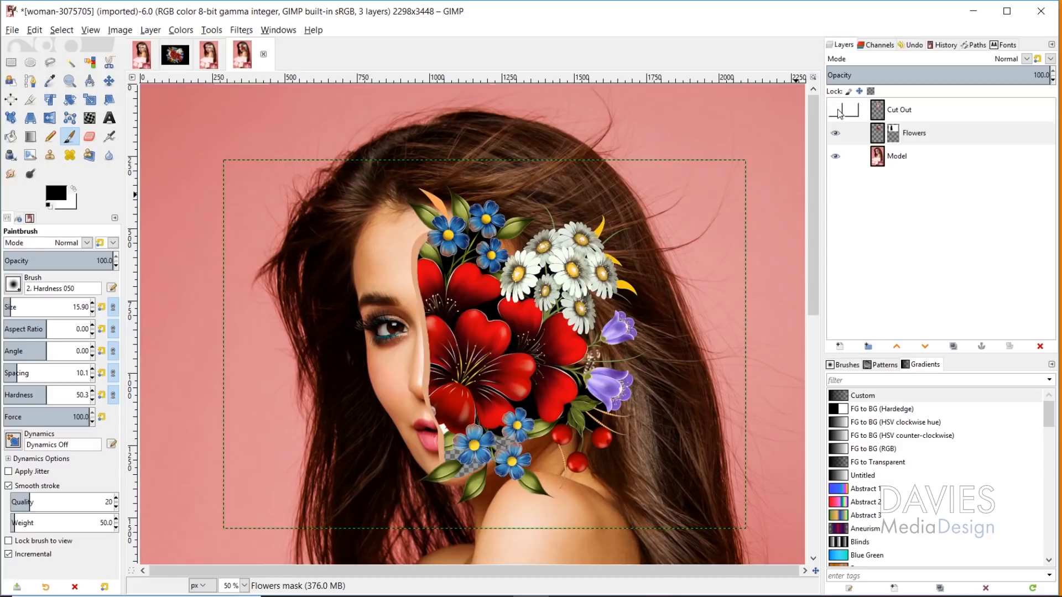
click(837, 111)
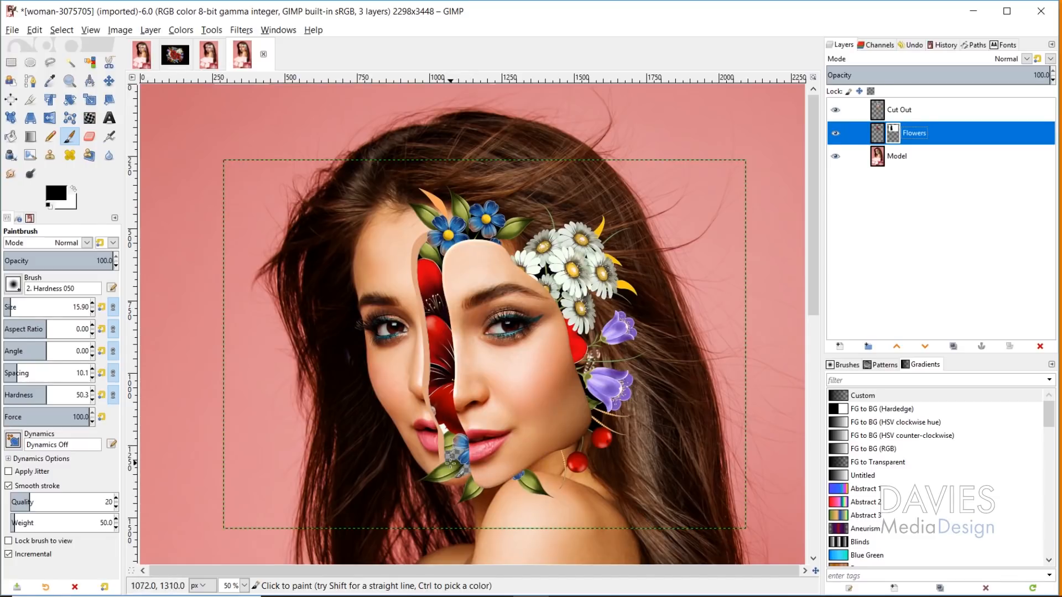
Add a black-filled layer named Background and place it beneath the Model layer
click(880, 159)
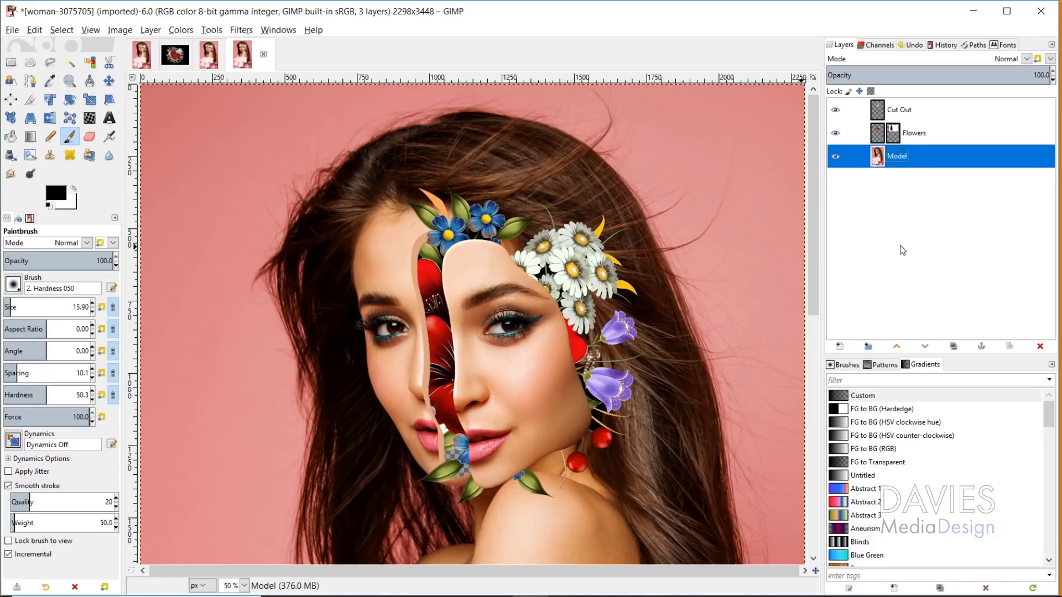
click(843, 350)
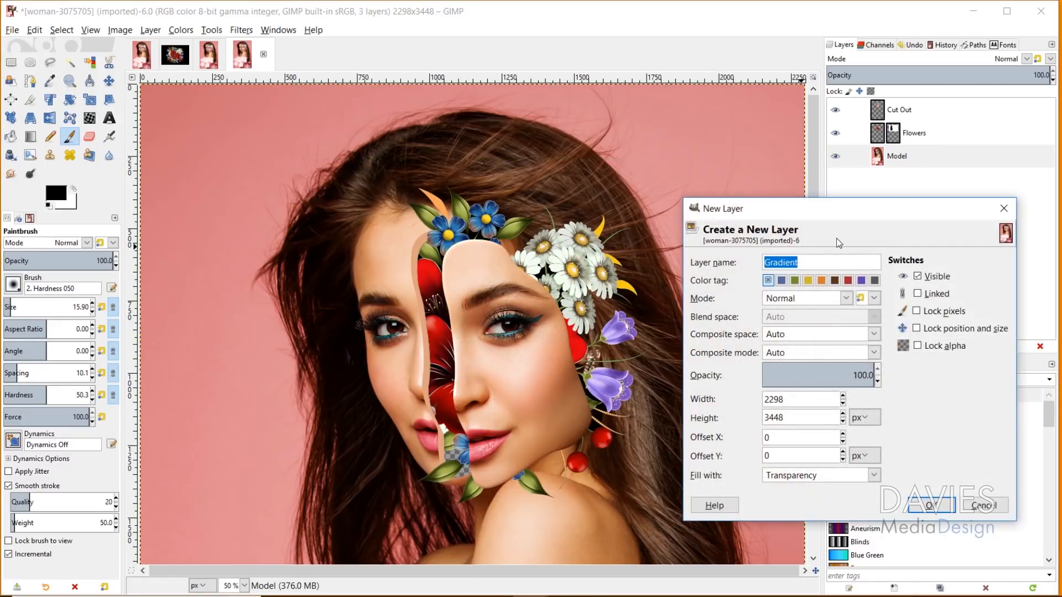
text(Background)
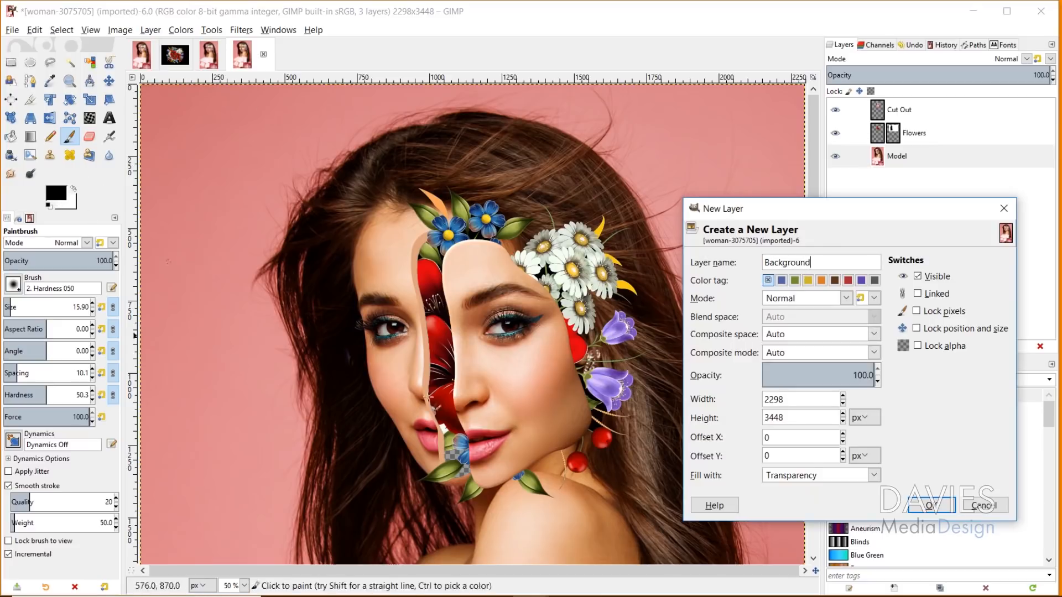
click(828, 469)
click(820, 496)
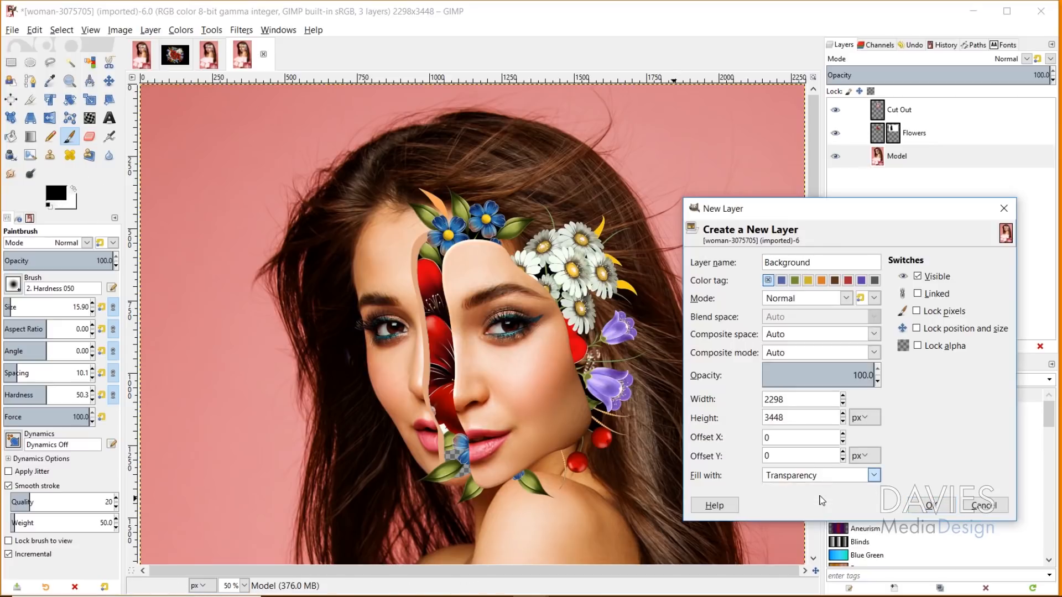
click(935, 506)
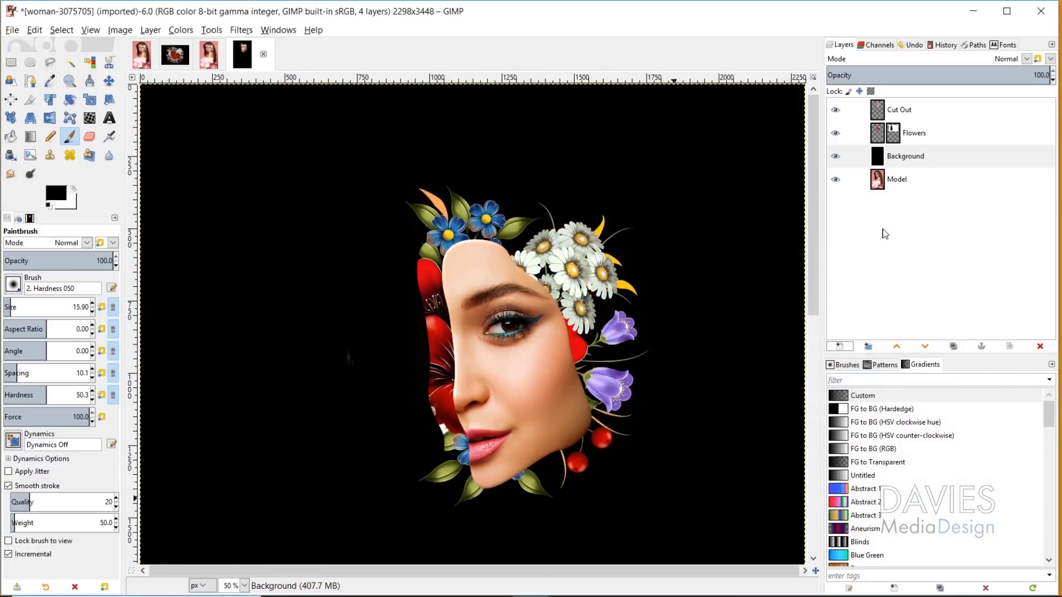
mouse_move(878, 161)
mouse_down()
mouse_move(880, 202)
mouse_move(859, 166)
mouse_up()
Duplicate the Flowers layer, delete the copy's layer mask and move the copy to the top of the layer stack
scroll(448, 459, up, 4)
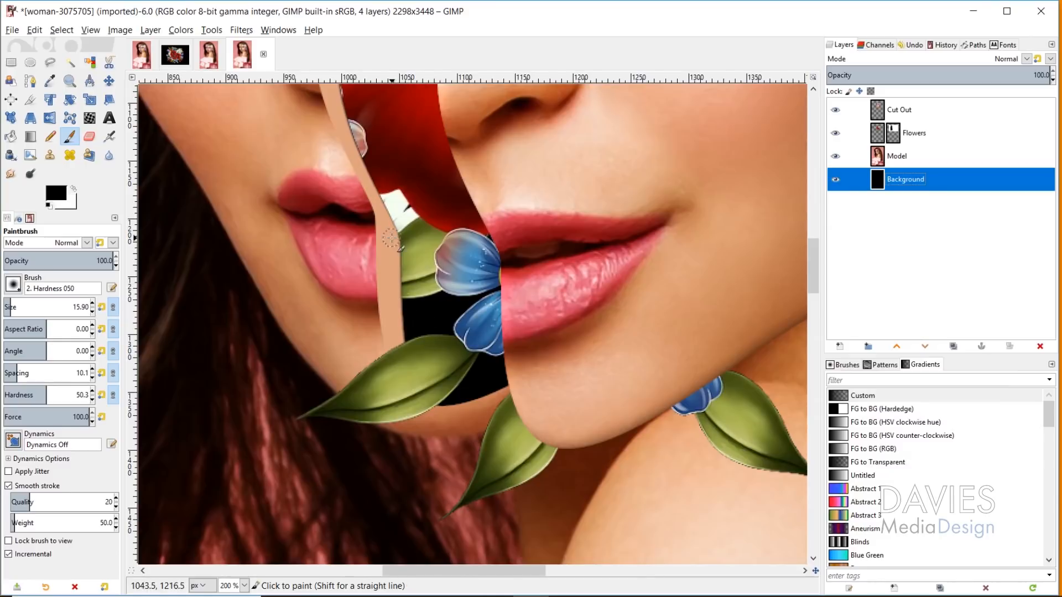
scroll(404, 309, down, 3)
scroll(391, 238, up, 5)
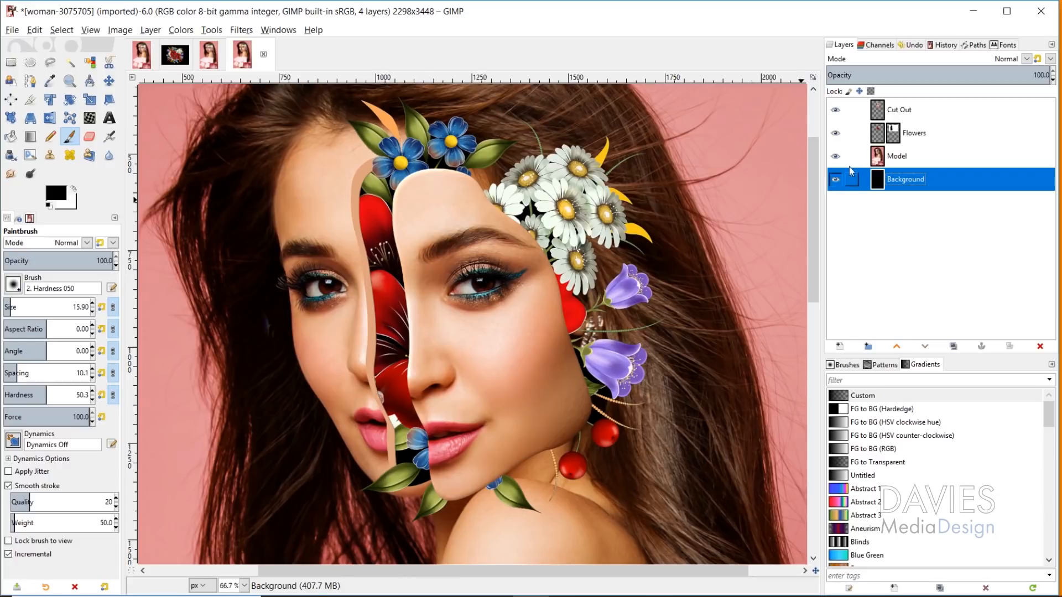
click(882, 137)
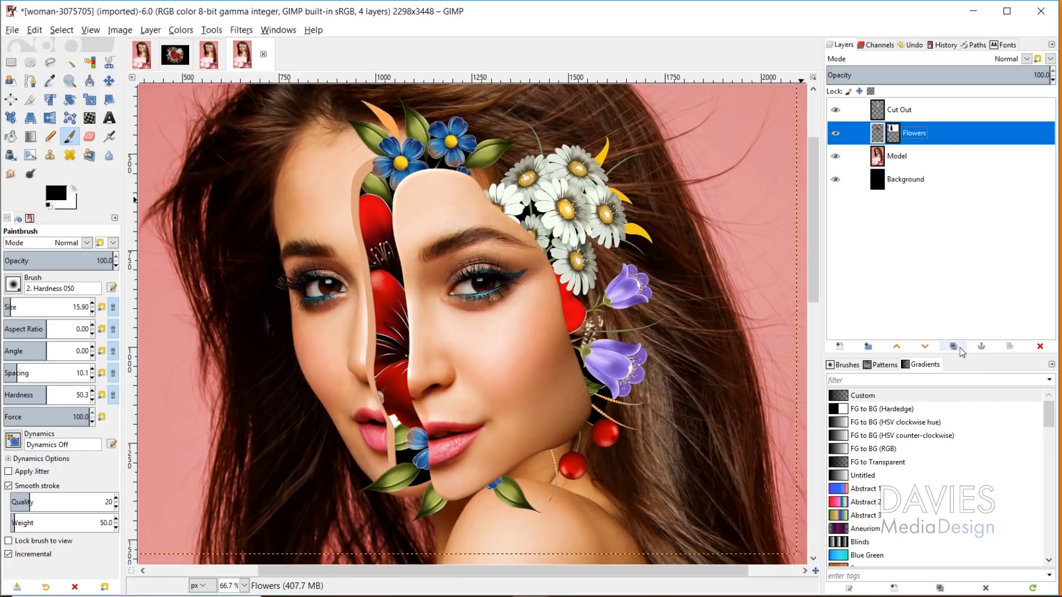
click(954, 347)
click(894, 133)
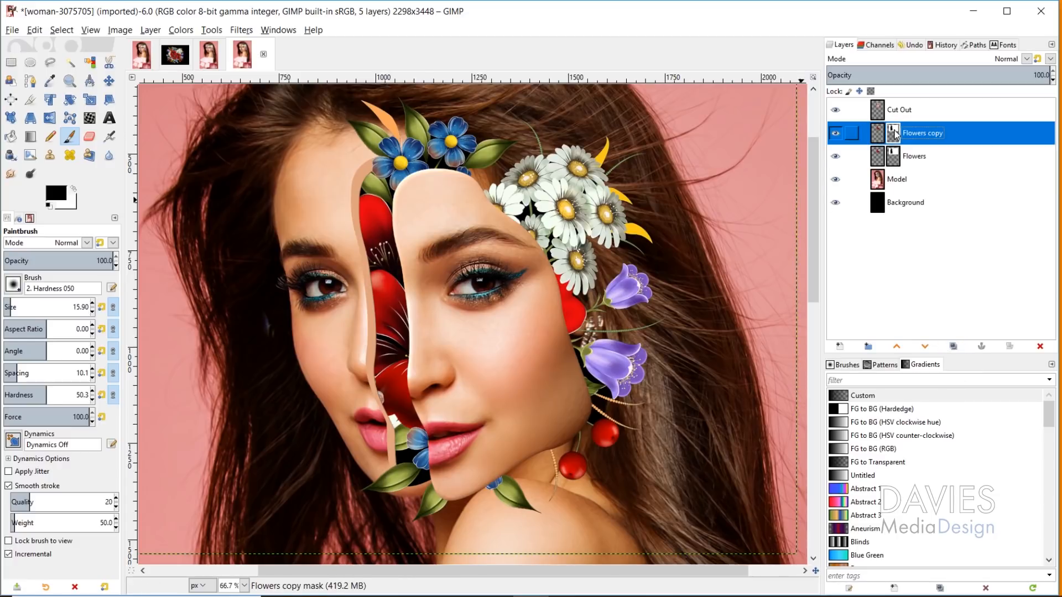
right_click(896, 135)
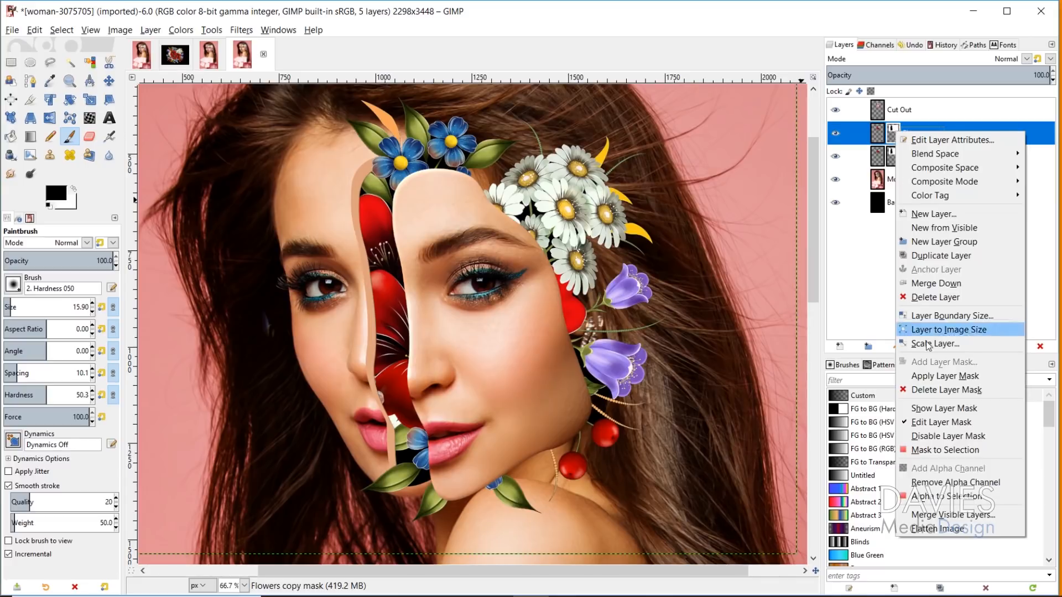
click(944, 390)
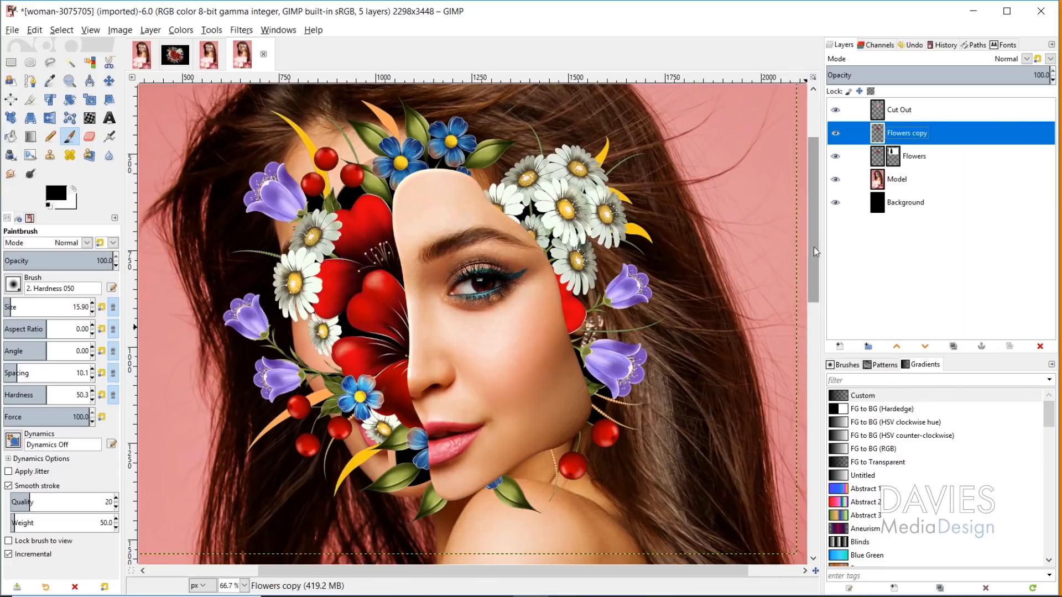
drag(879, 137, 882, 109)
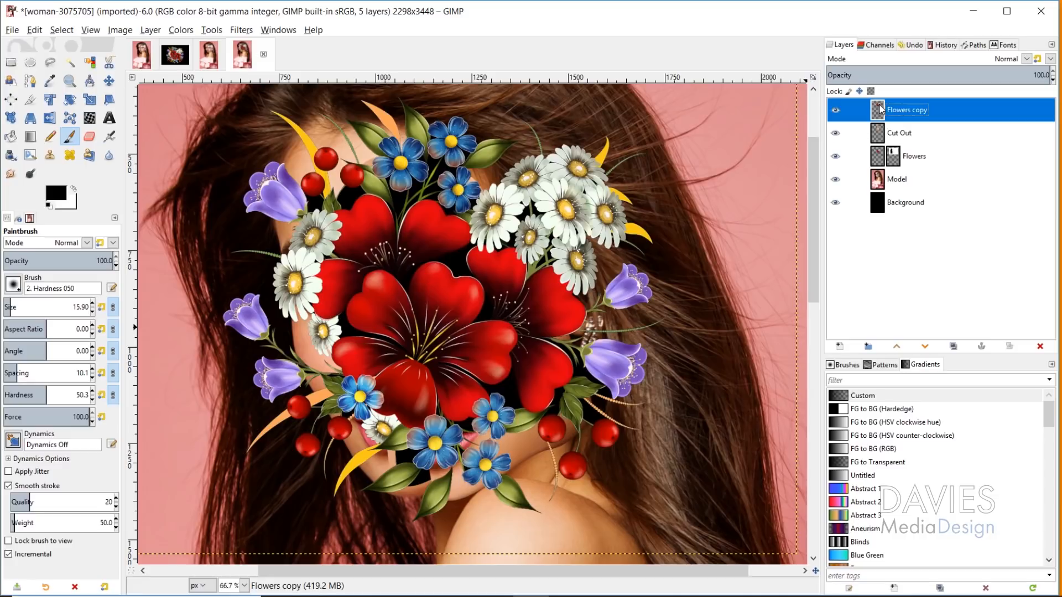
Select the two purple bellflowers below the small daisy, including their stems, with a Free Select outline on the Flowers copy layer
scroll(215, 437, up, 2)
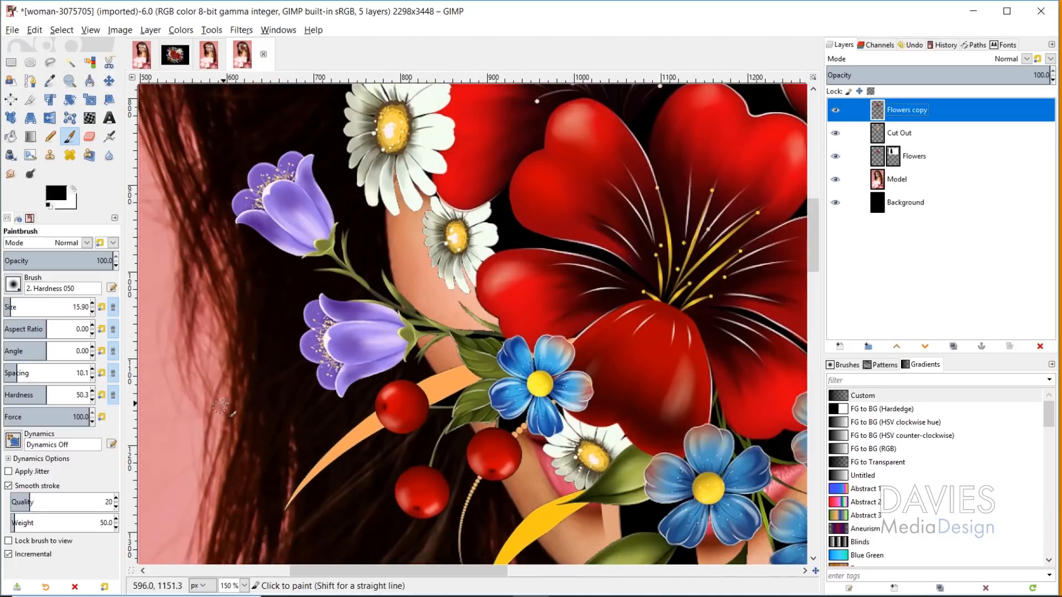
click(50, 62)
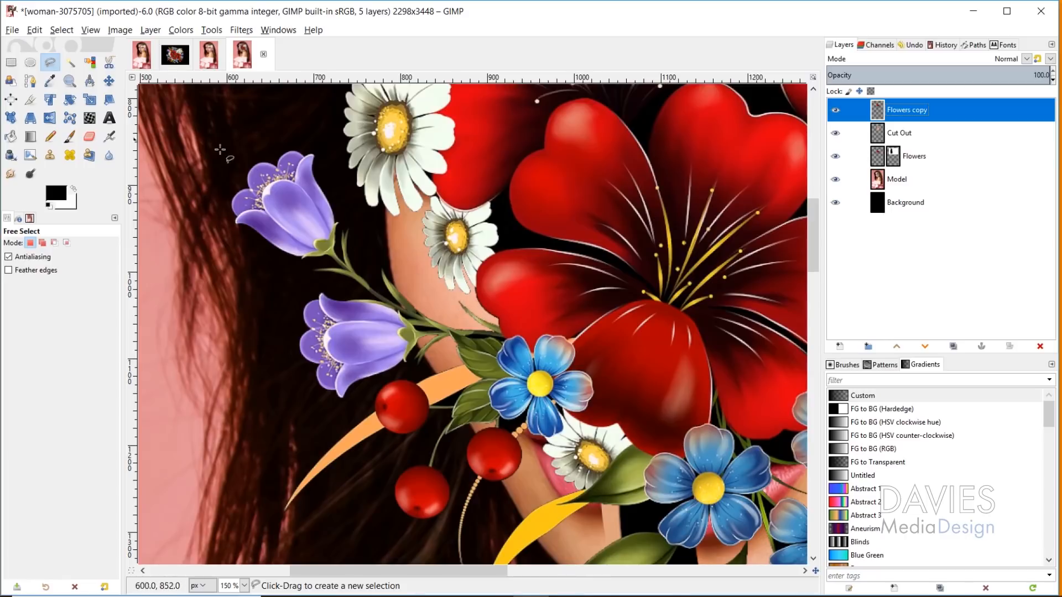
mouse_move(319, 410)
mouse_down()
mouse_move(352, 415)
mouse_move(371, 386)
mouse_move(429, 368)
mouse_up()
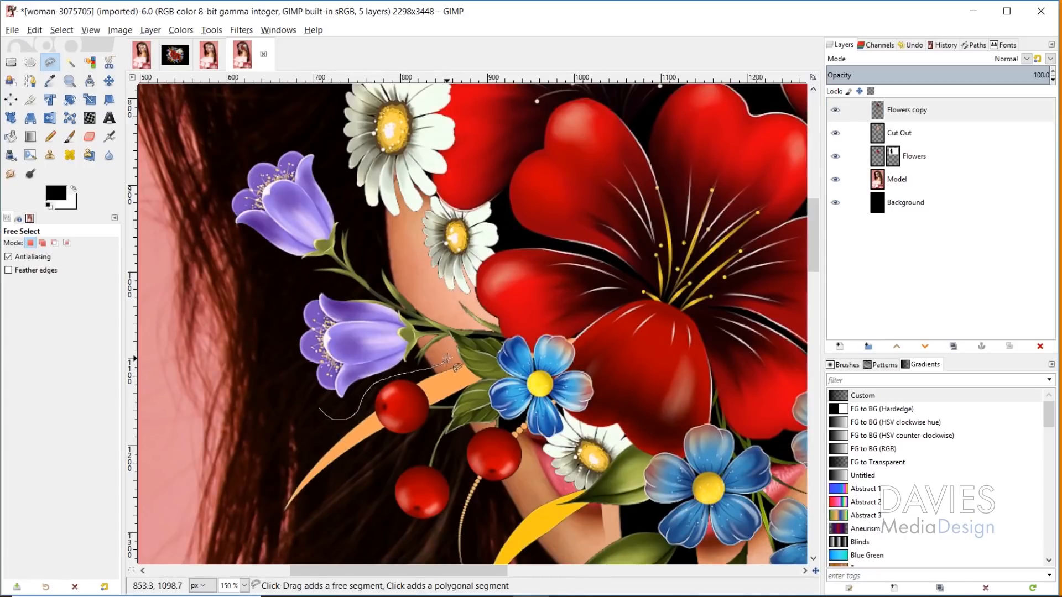
drag(485, 313, 464, 300)
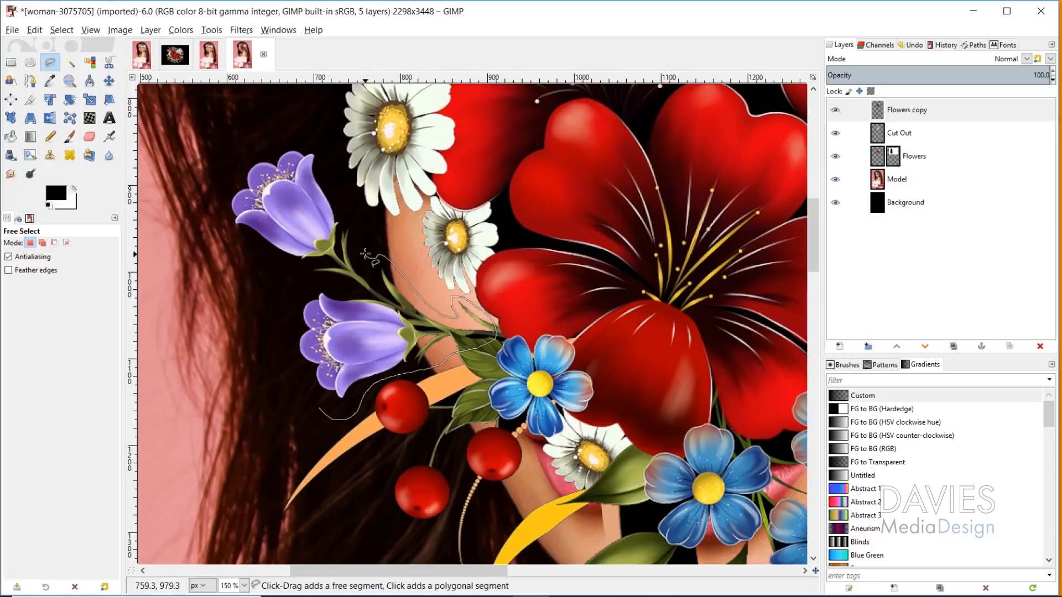
mouse_move(365, 254)
mouse_down()
mouse_move(310, 138)
mouse_move(284, 134)
mouse_move(239, 153)
mouse_move(216, 182)
mouse_move(218, 219)
mouse_move(275, 269)
mouse_move(329, 284)
mouse_move(296, 289)
mouse_up()
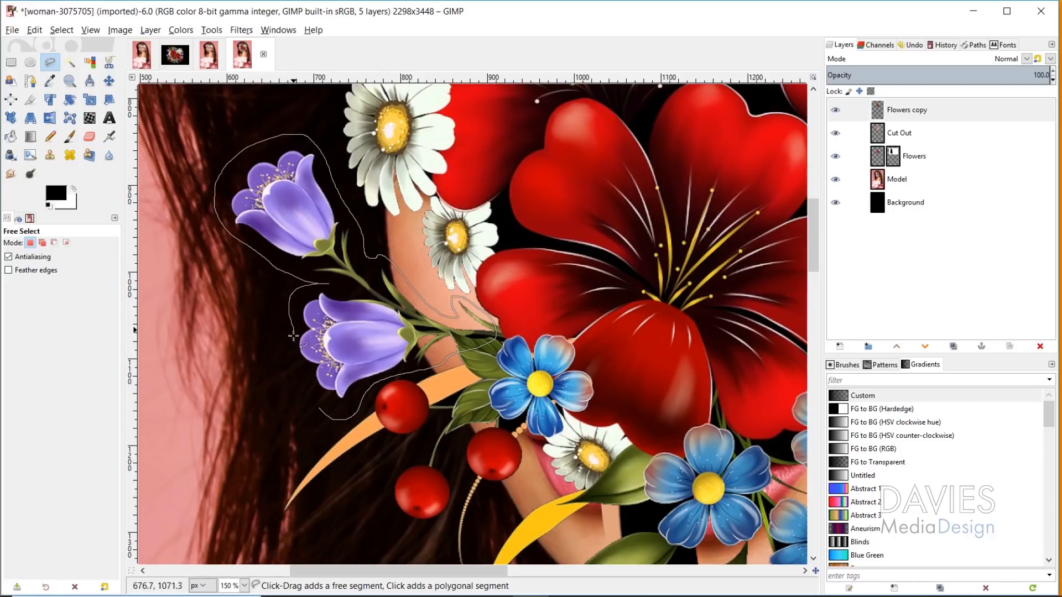
drag(318, 408, 319, 409)
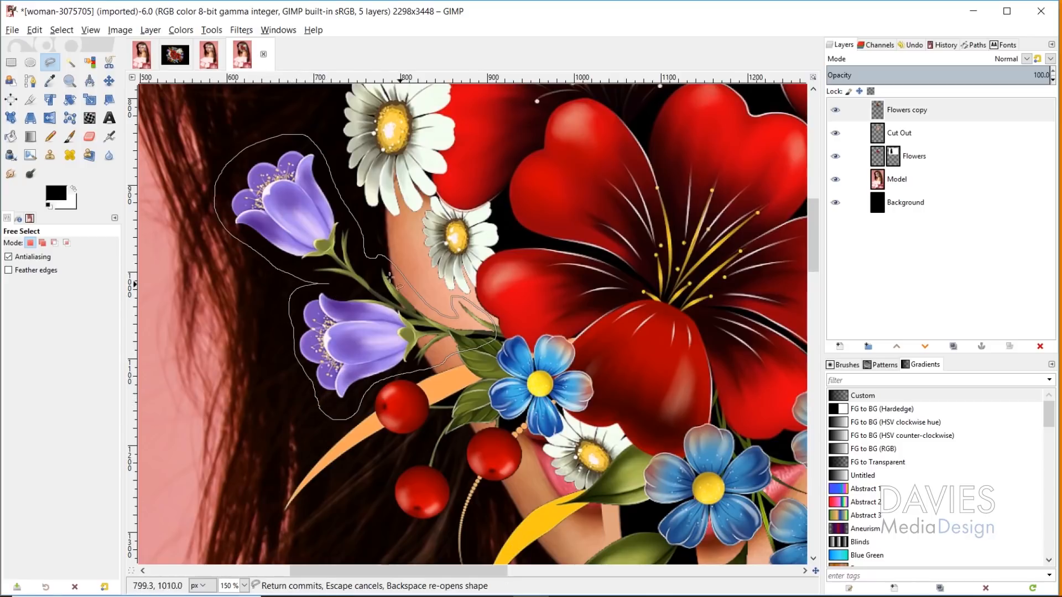
key(Return)
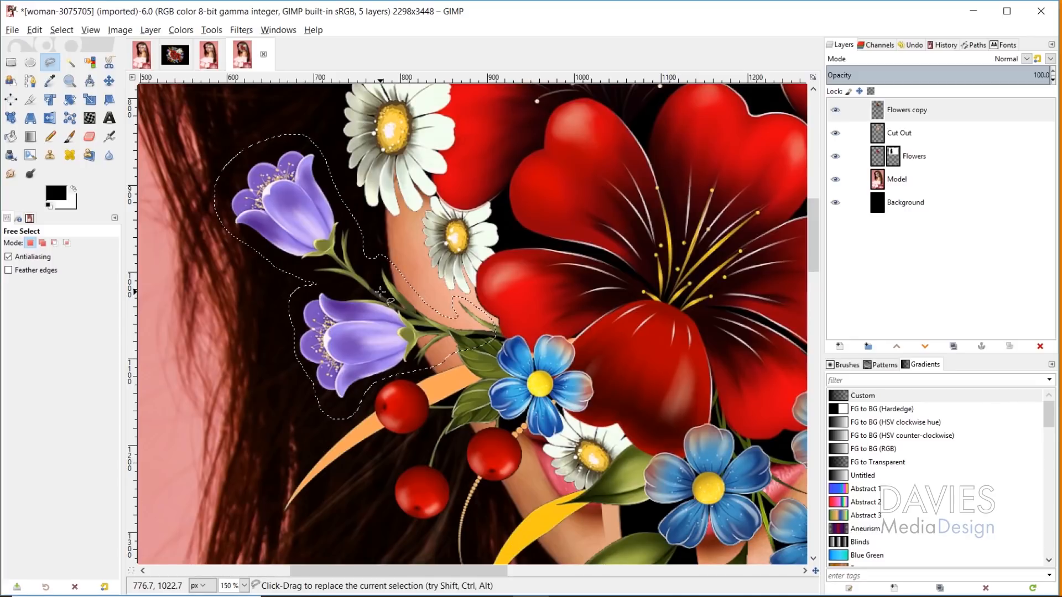
Cut the selected bellflowers, hide the Flowers copy layer and paste them onto a new layer of their own
key(ctrl+x)
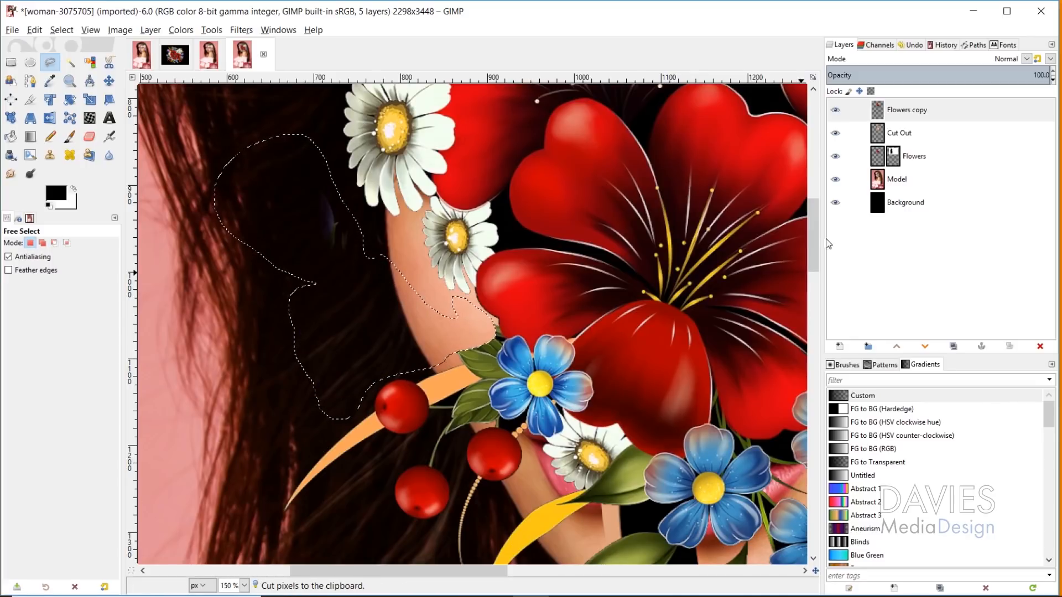
click(835, 112)
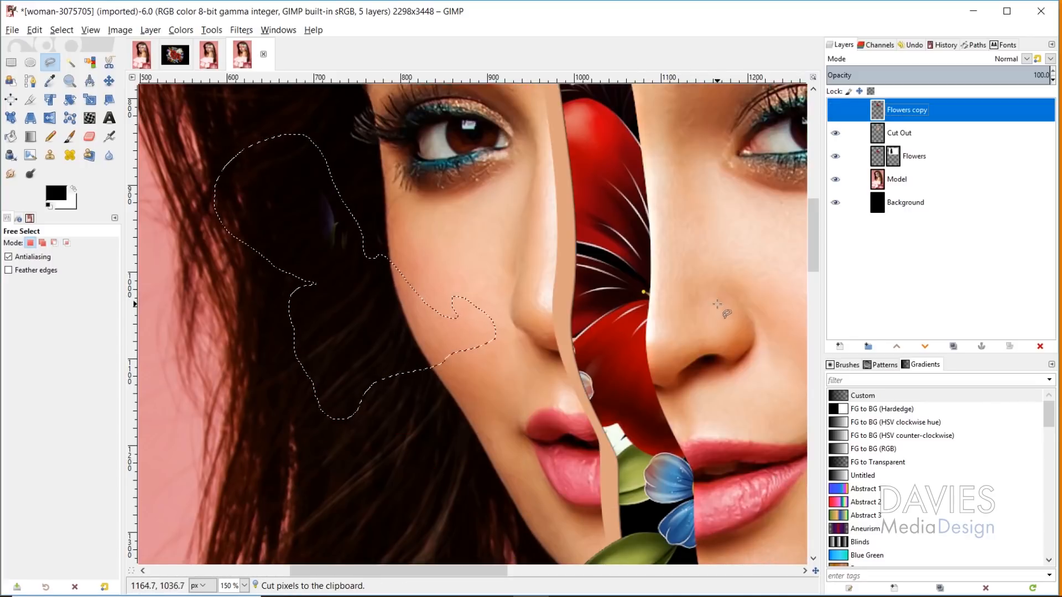
key(1)
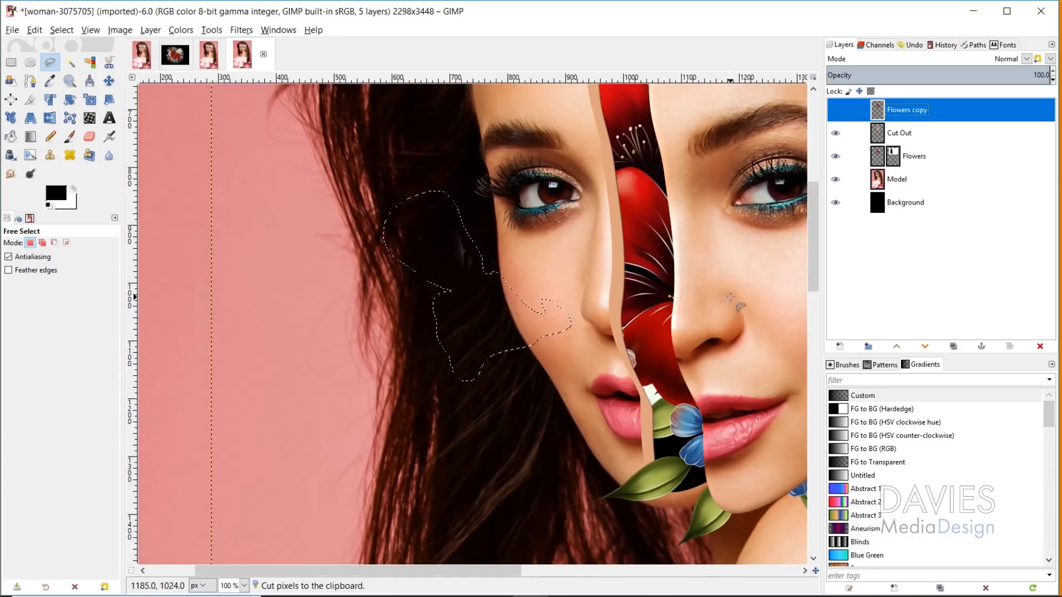
key(ctrl+v)
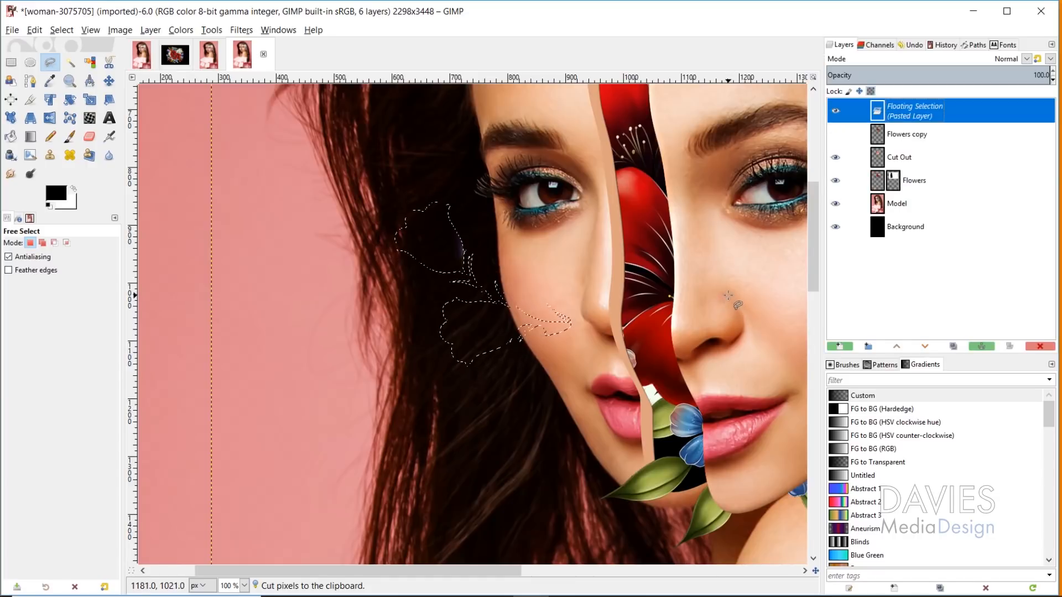
click(840, 347)
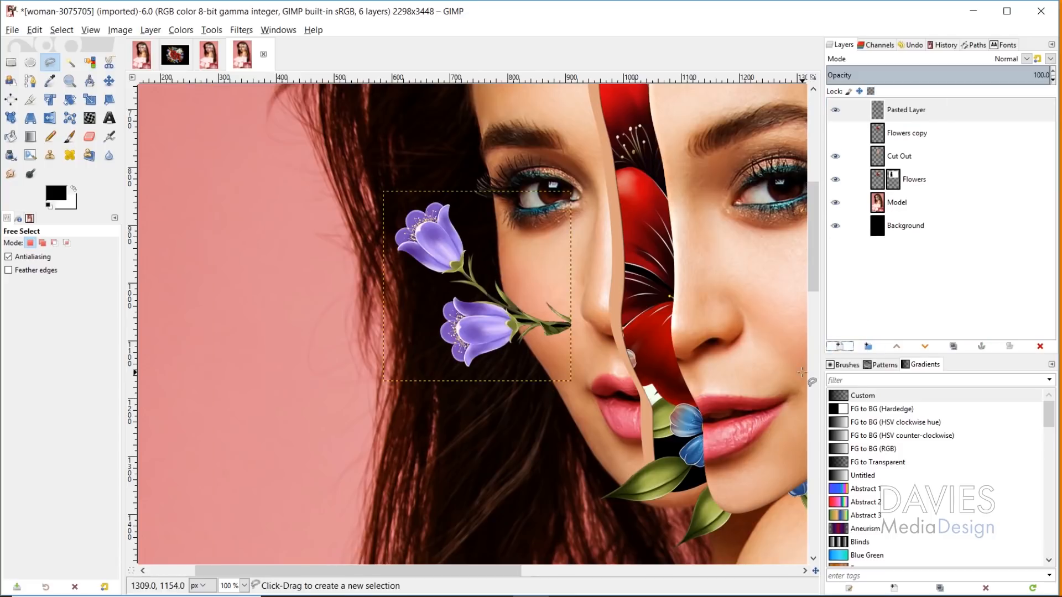
Move the pasted bellflowers up over the gap's forehead edge, above and beside the separated eye
scroll(715, 398, down, 2)
drag(548, 573, 578, 575)
click(109, 81)
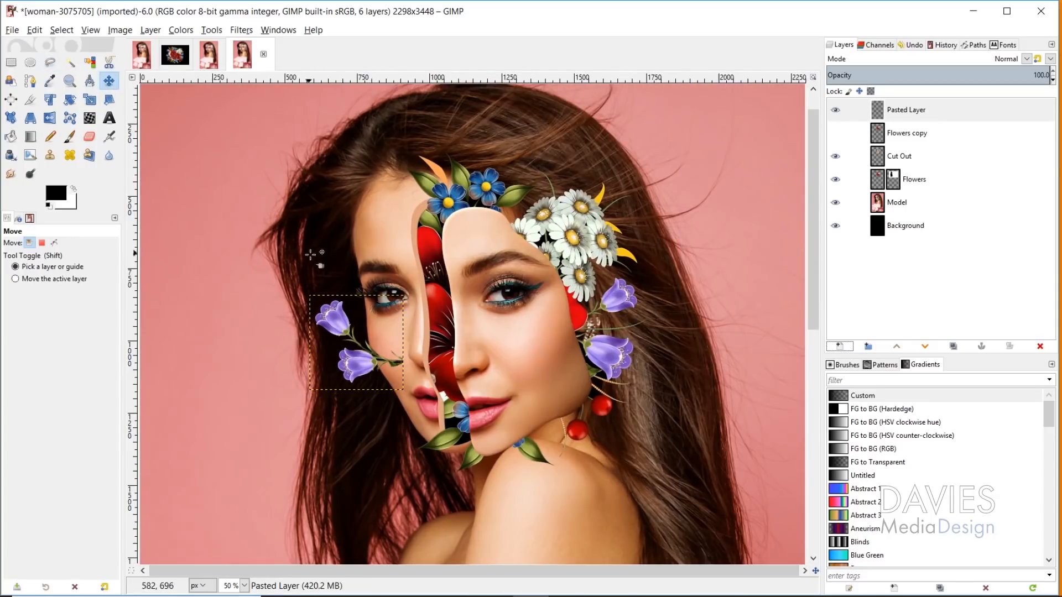
drag(348, 323, 403, 231)
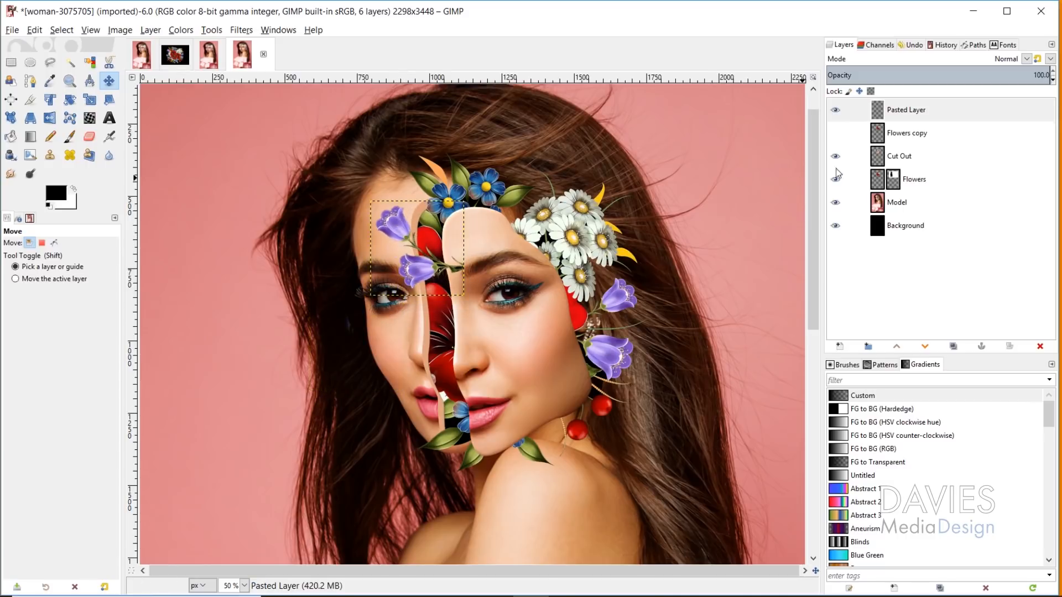
Duplicate the bellflowers, place the copy along the gap beside the nose and lips, and raise the Cut Out layer above both
click(953, 347)
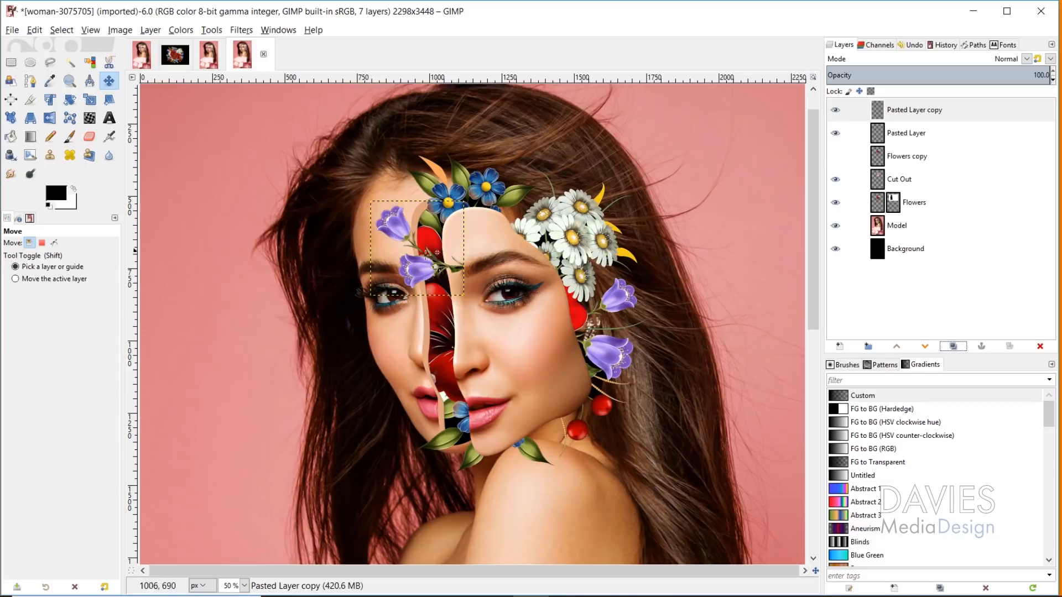
drag(437, 252, 445, 387)
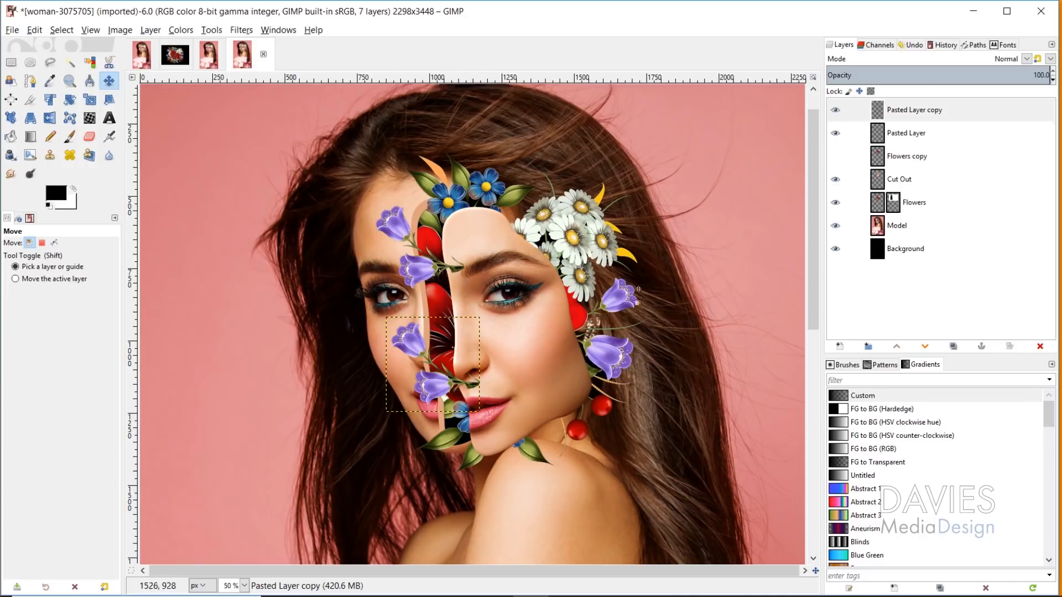
drag(883, 182, 883, 109)
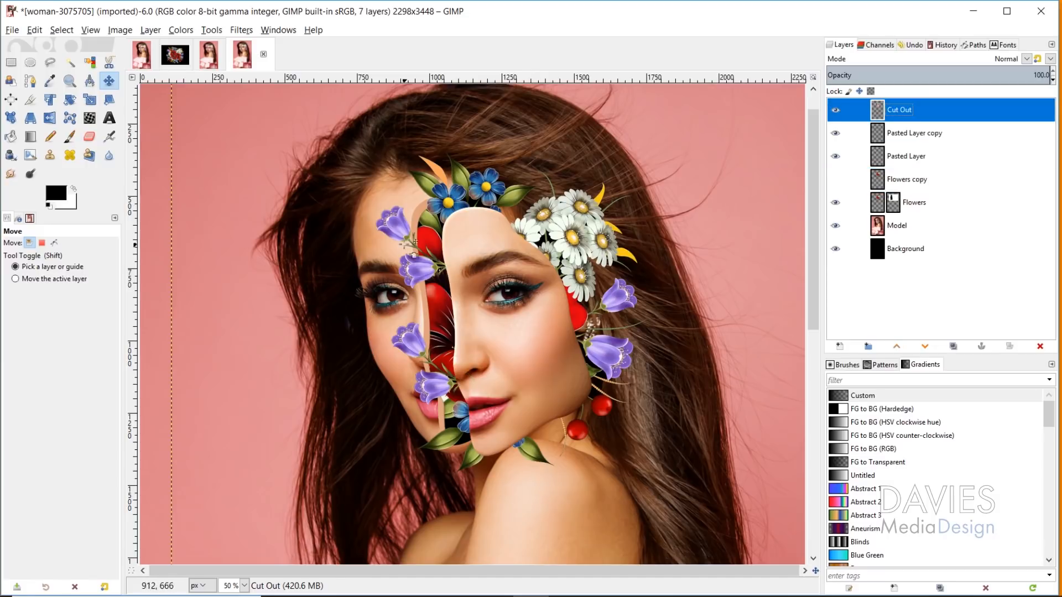
Scale the duplicated bellflowers on the Pasted Layer copy down proportionally to roughly two thirds of their size
click(882, 134)
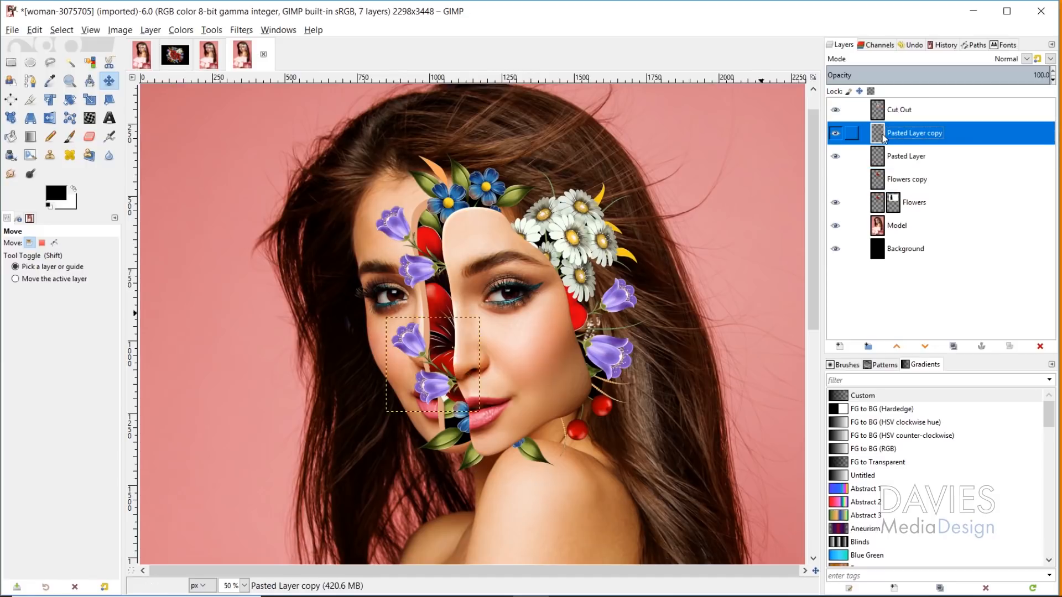
click(89, 102)
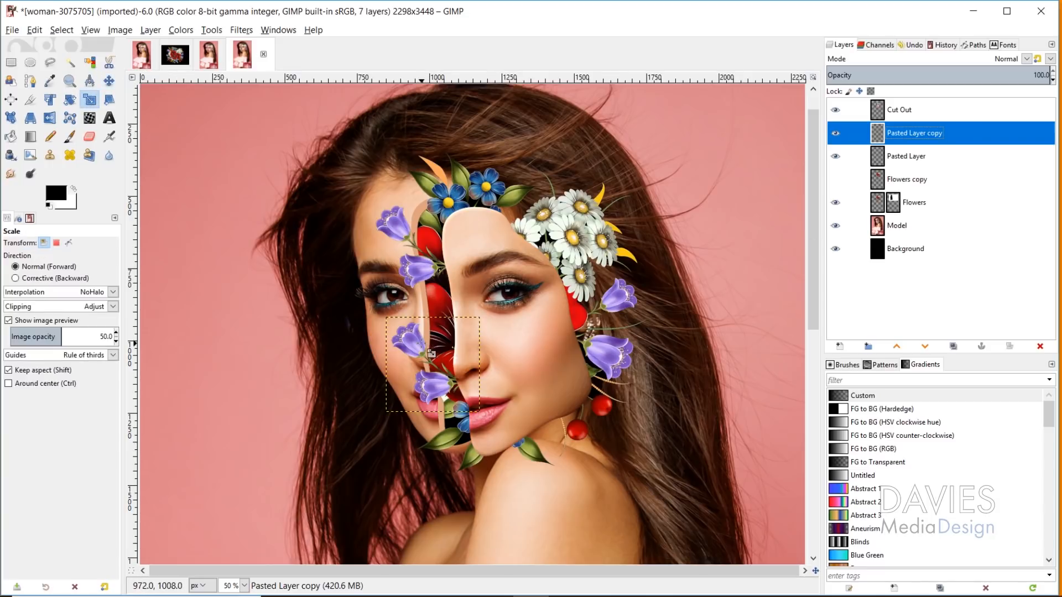
click(410, 337)
drag(410, 338, 463, 367)
click(772, 171)
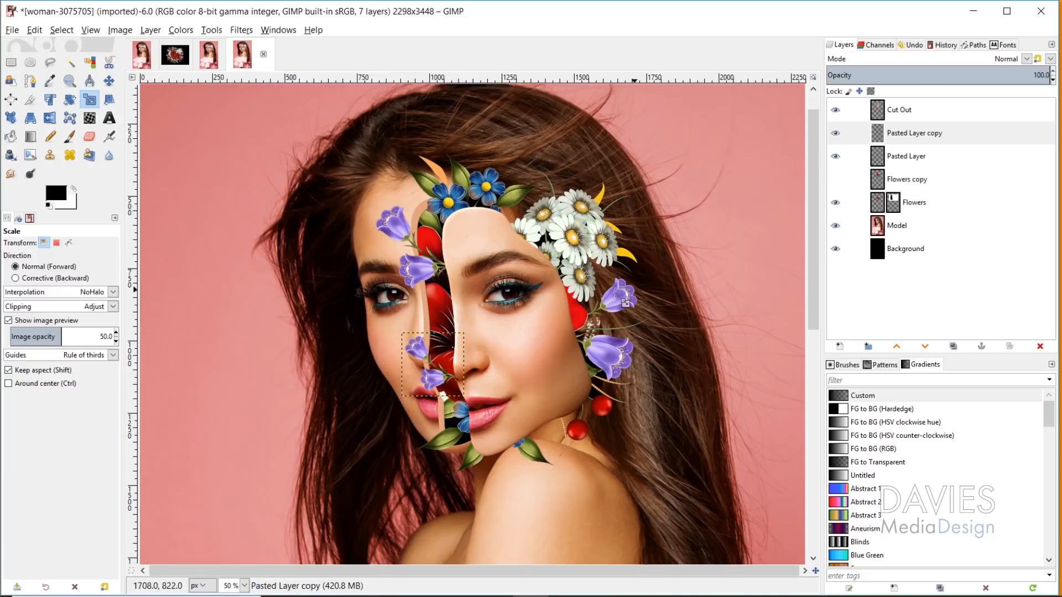
Move the small bellflowers up along the gap beside the nose and shift the larger pair slightly up on the forehead
click(109, 81)
drag(442, 391, 433, 330)
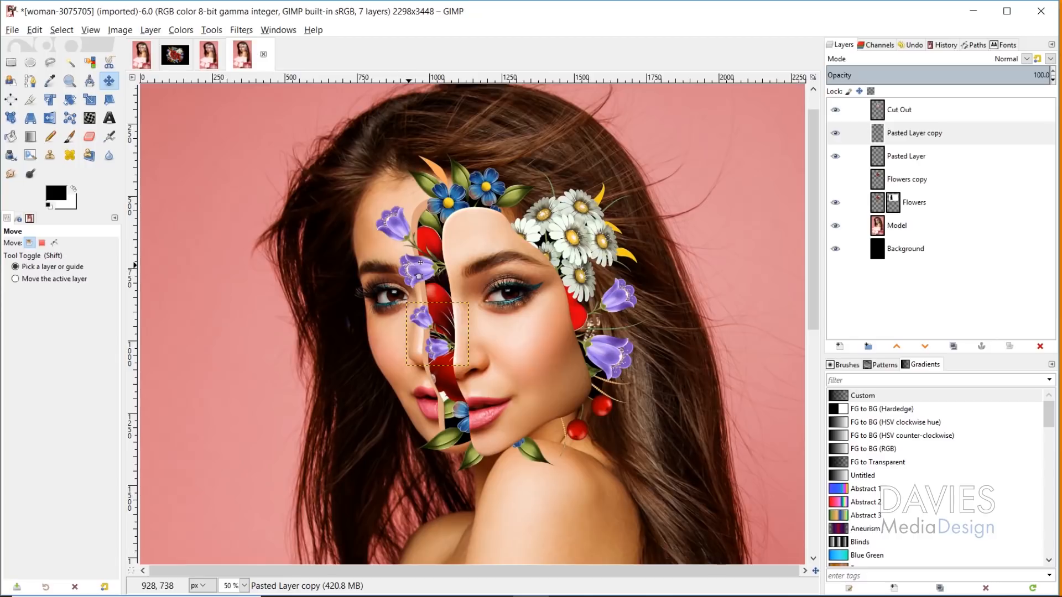
drag(419, 265, 413, 252)
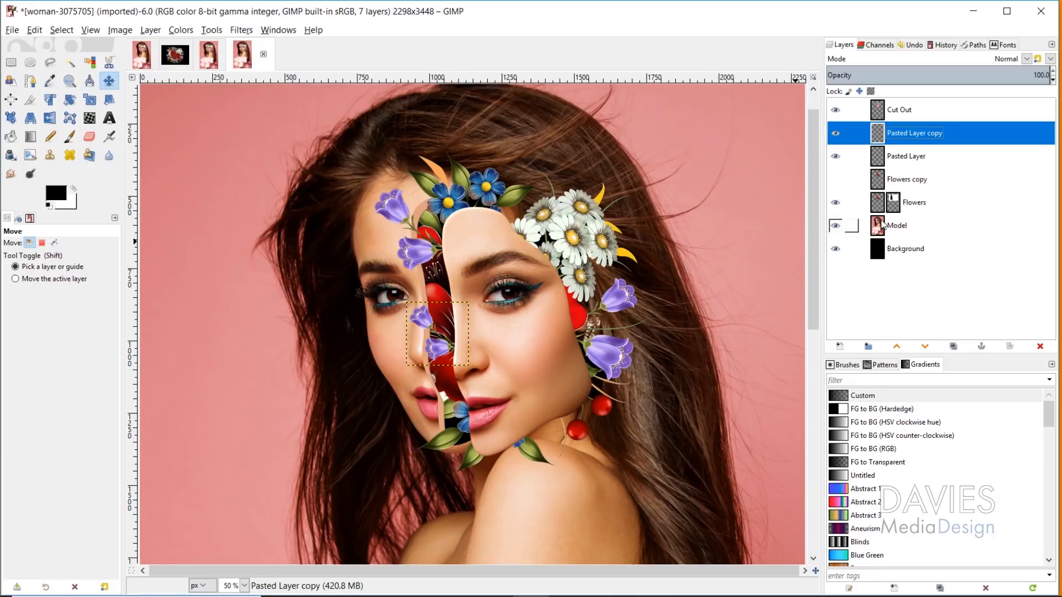
Duplicate the Model layer and place the copy at the top of the layer stack
click(881, 231)
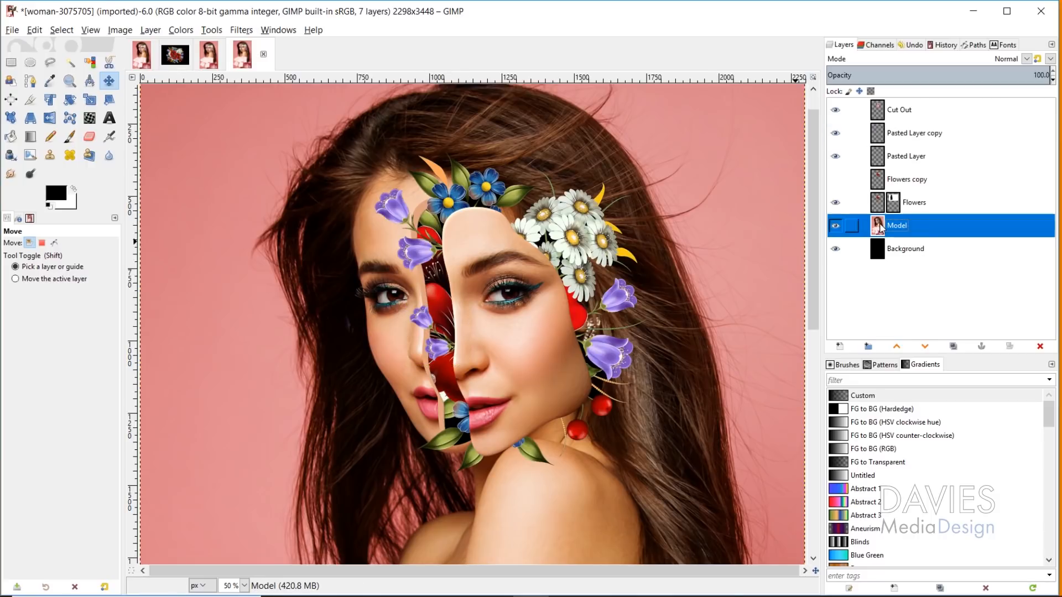
click(954, 347)
drag(878, 226, 881, 105)
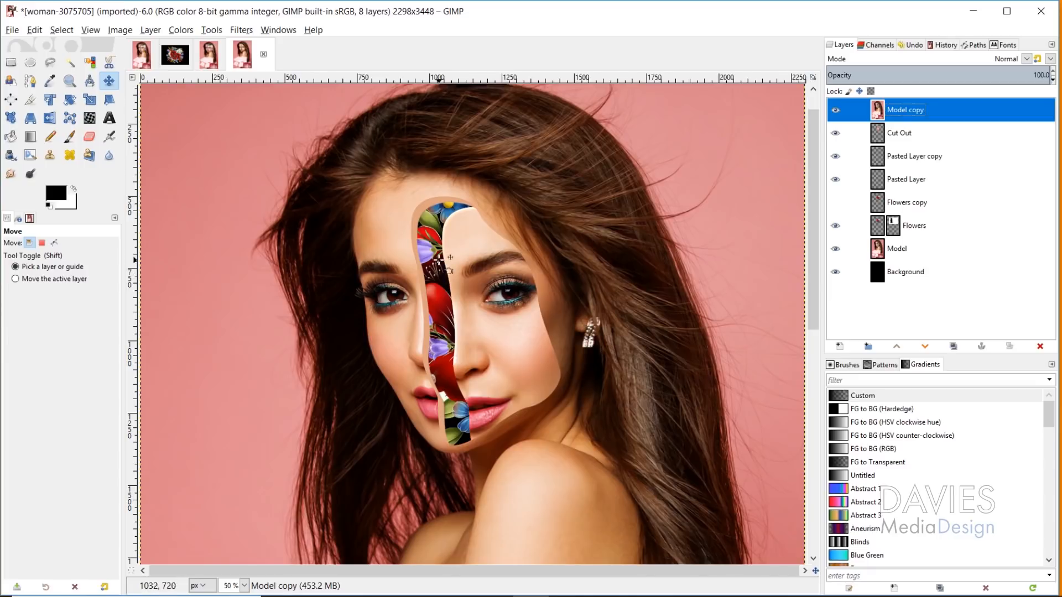
Start a Long Shadow filter on the Model copy layer and set its style to Fading
click(242, 30)
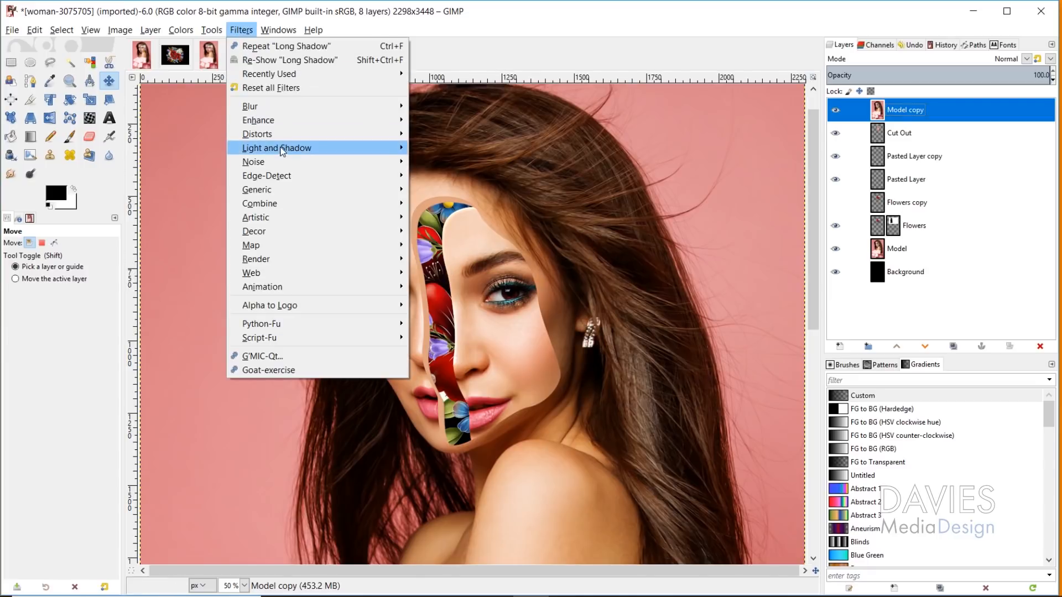
mouse_move(282, 150)
click(495, 230)
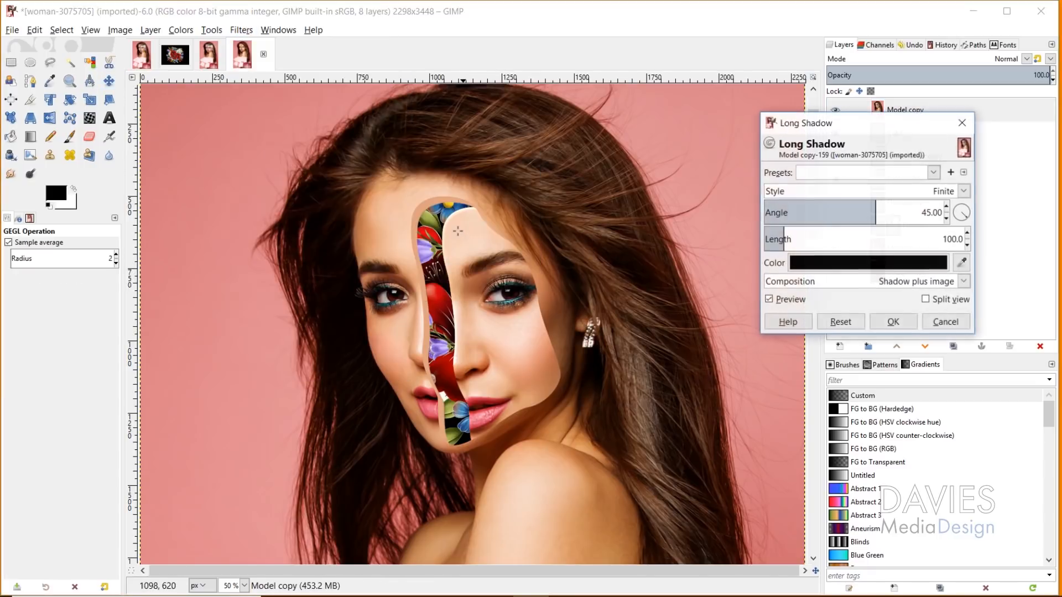
click(964, 191)
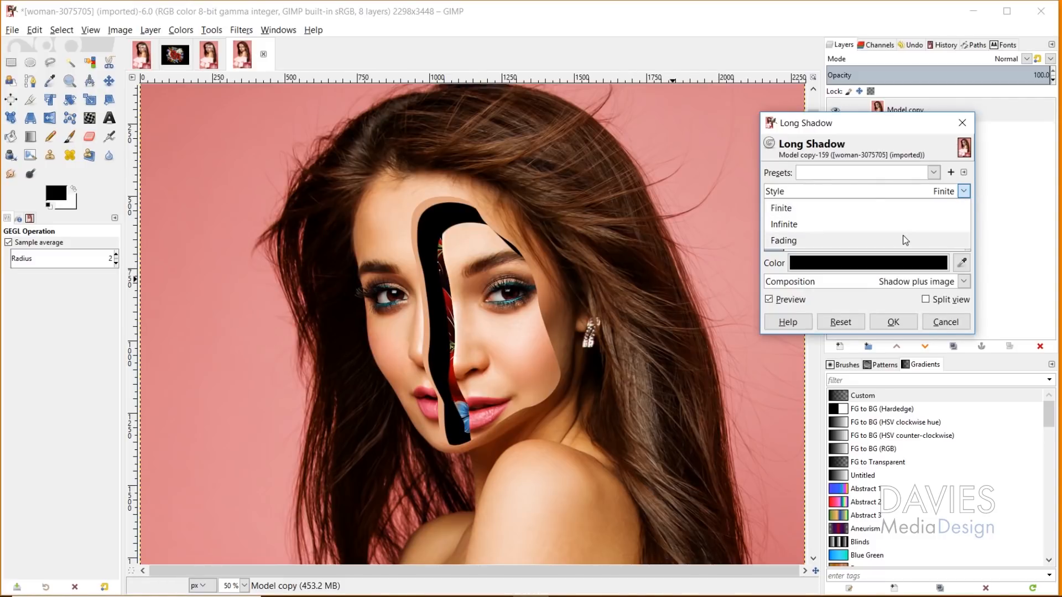
click(879, 243)
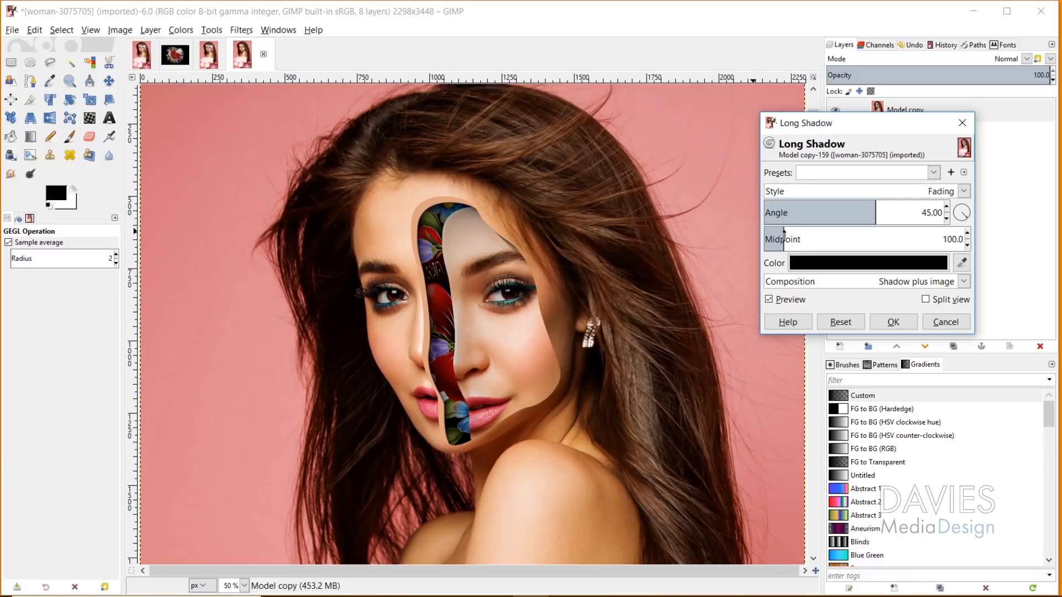
Set the fading shadow's midpoint to about 30.4 and apply the Long Shadow filter
drag(784, 232, 774, 238)
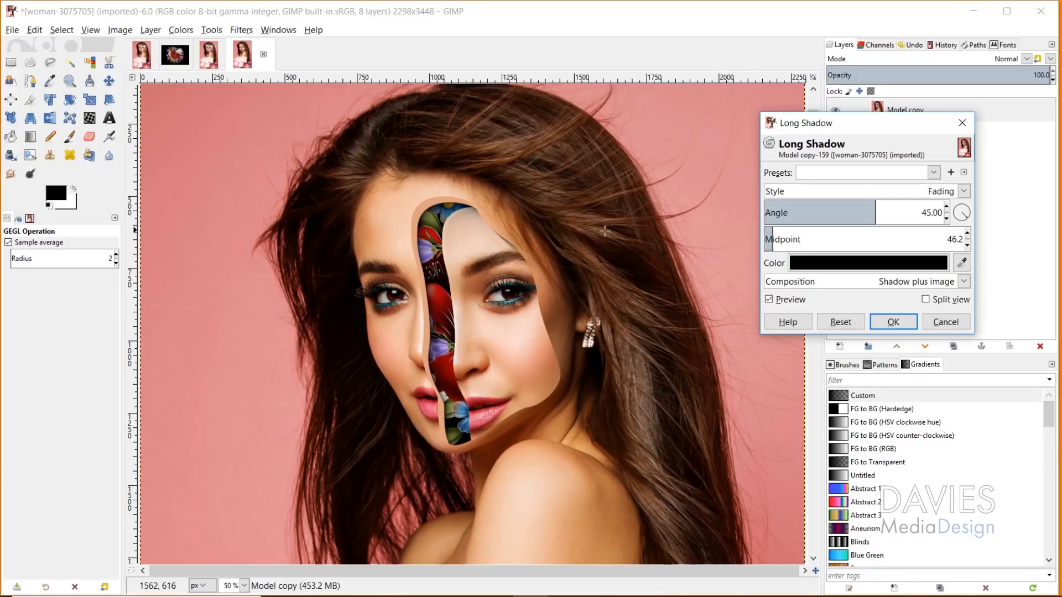
click(967, 245)
click(771, 235)
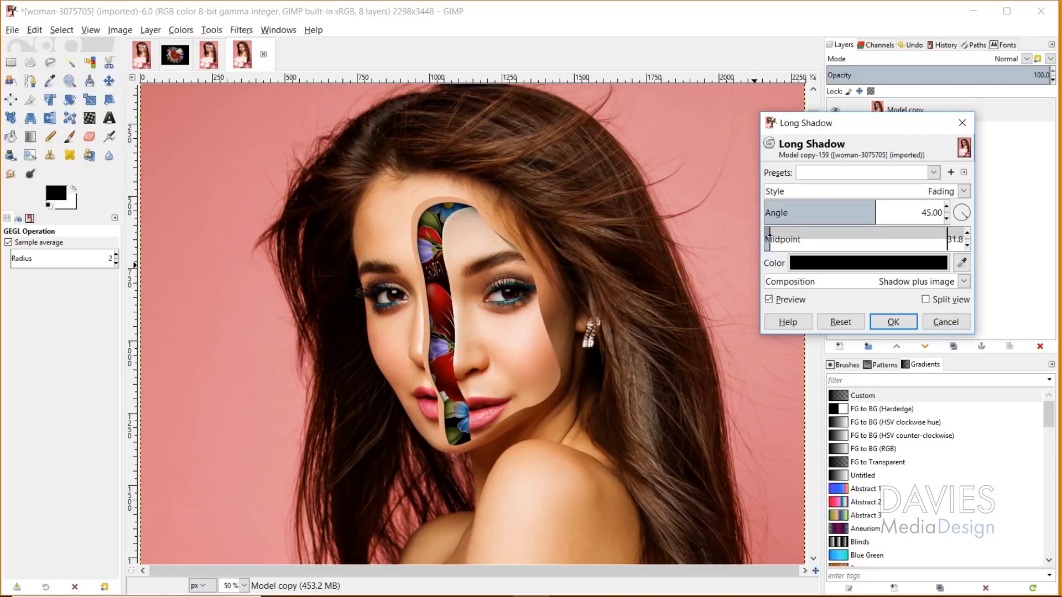
click(770, 235)
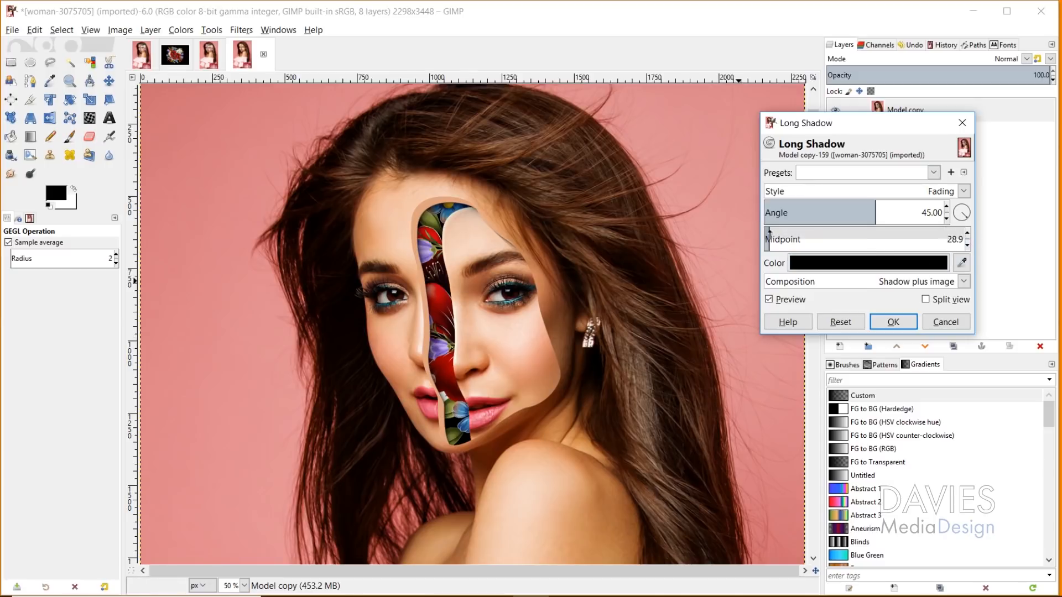
drag(768, 235, 772, 235)
double_click(950, 237)
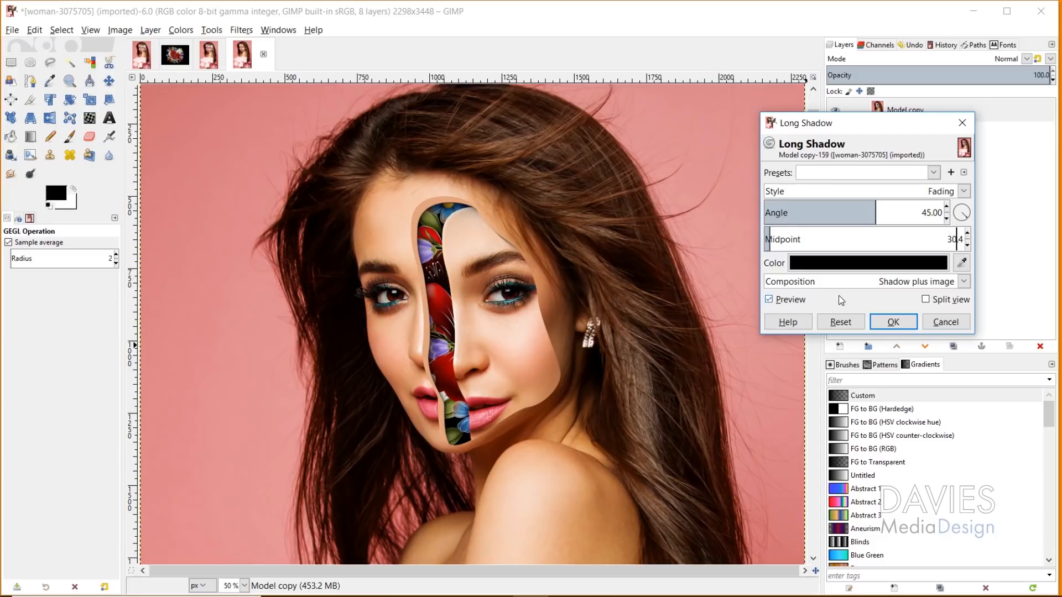
click(893, 322)
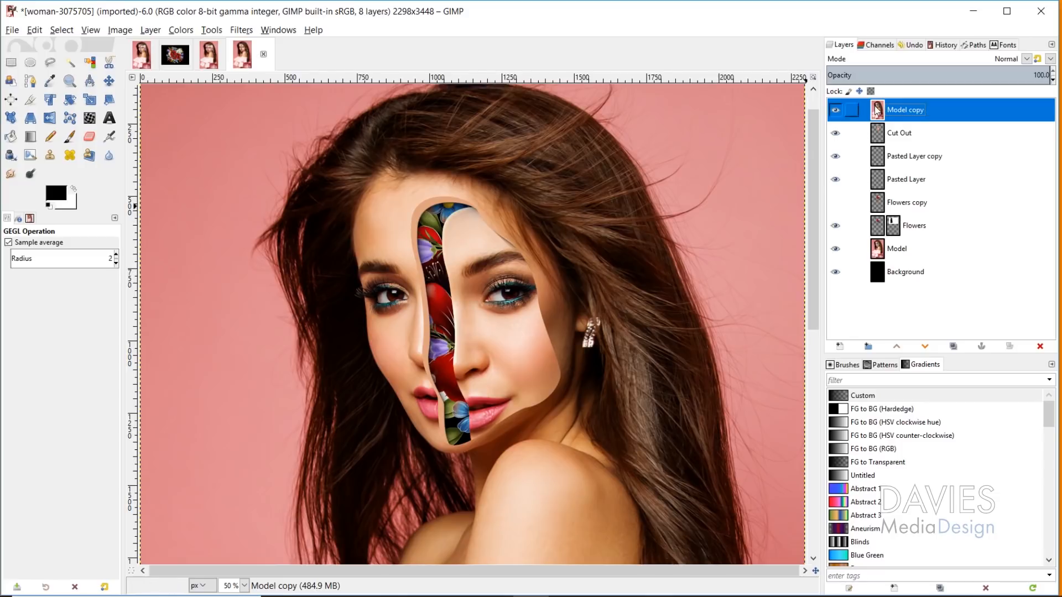
Place the Model copy below the Pasted Layer, delete the Model layer's opaque area from it, and clear the selection
drag(876, 110, 884, 194)
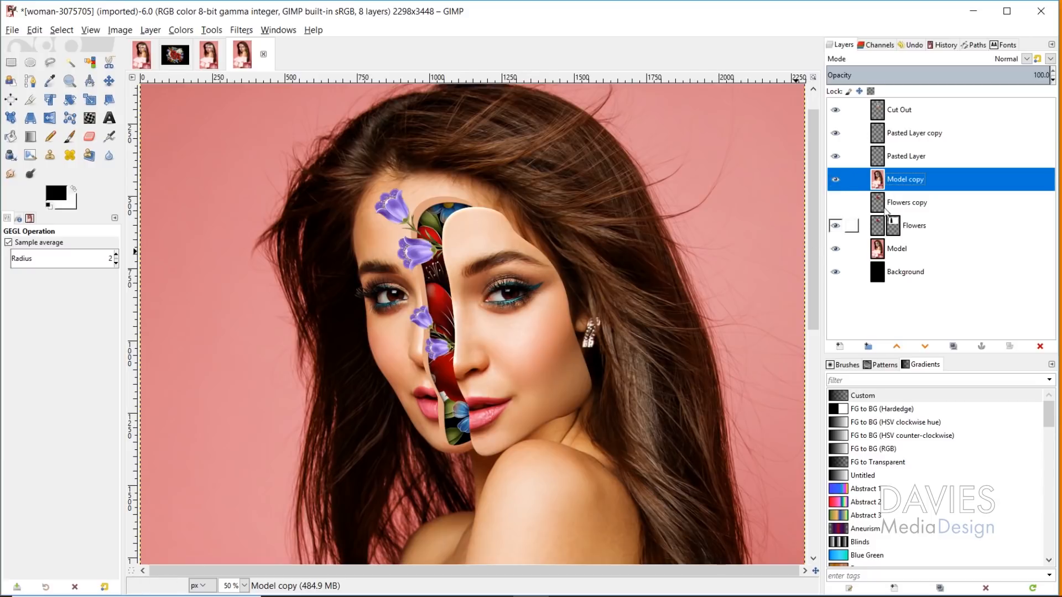
alt+click(875, 252)
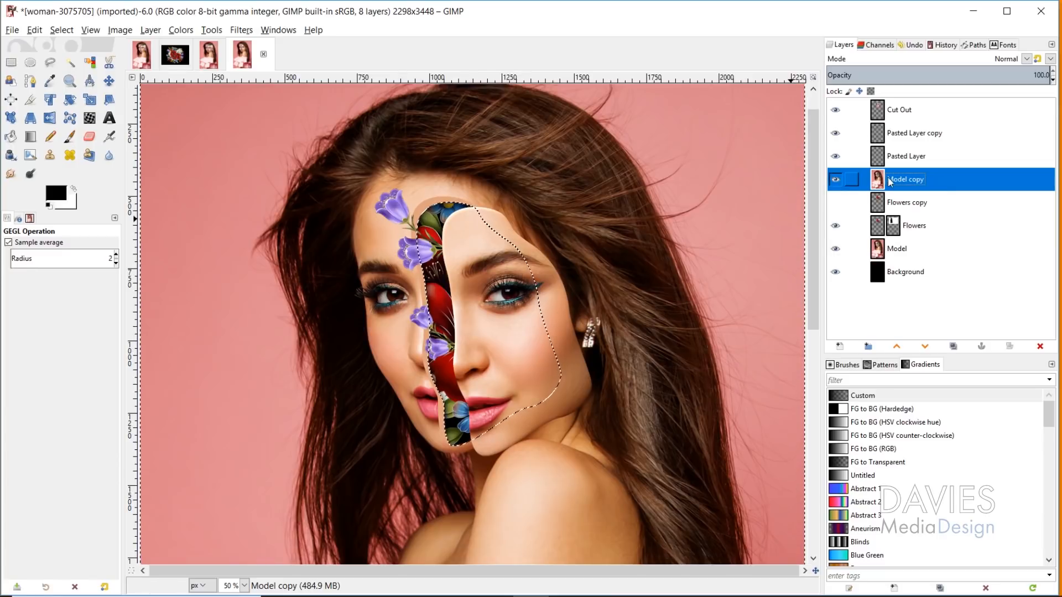
key(Delete)
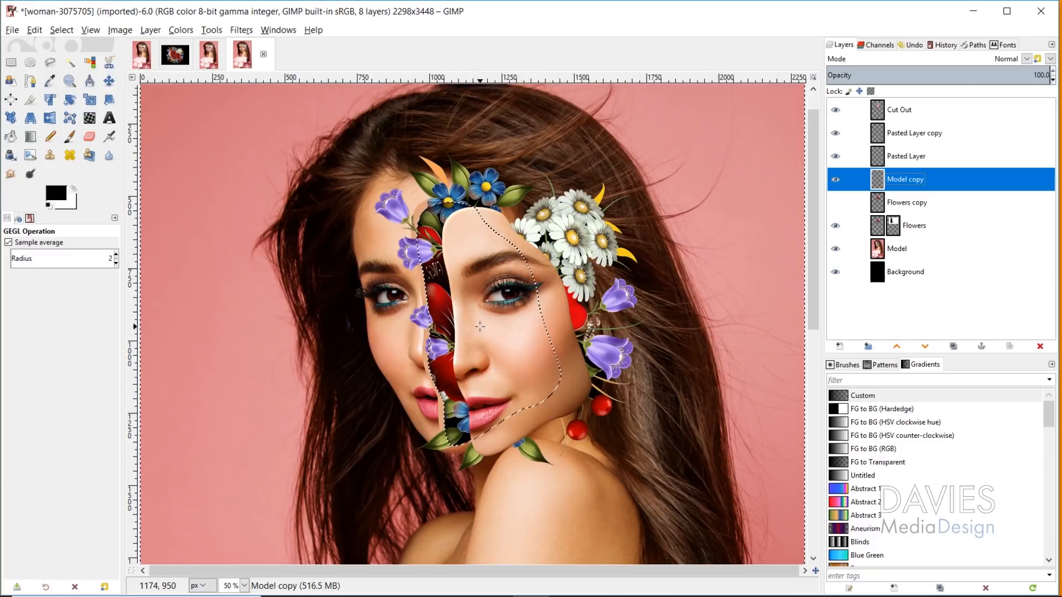
key(ctrl+shift+a)
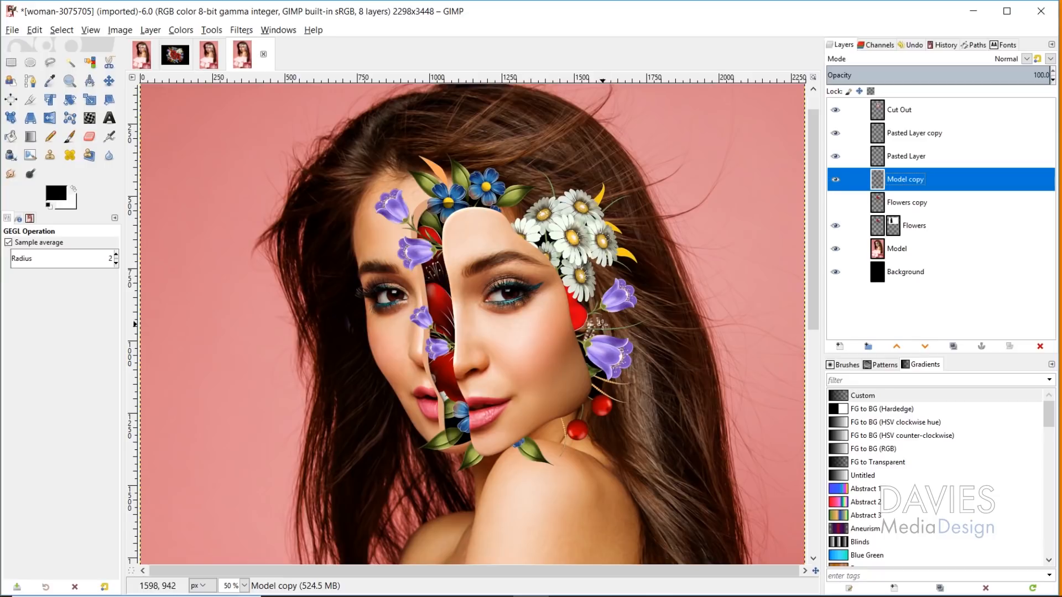
Rename the Model copy layer as Inside Shadow, toggling its visibility to compare the image with and without the shadow
click(836, 181)
click(836, 181)
click(836, 180)
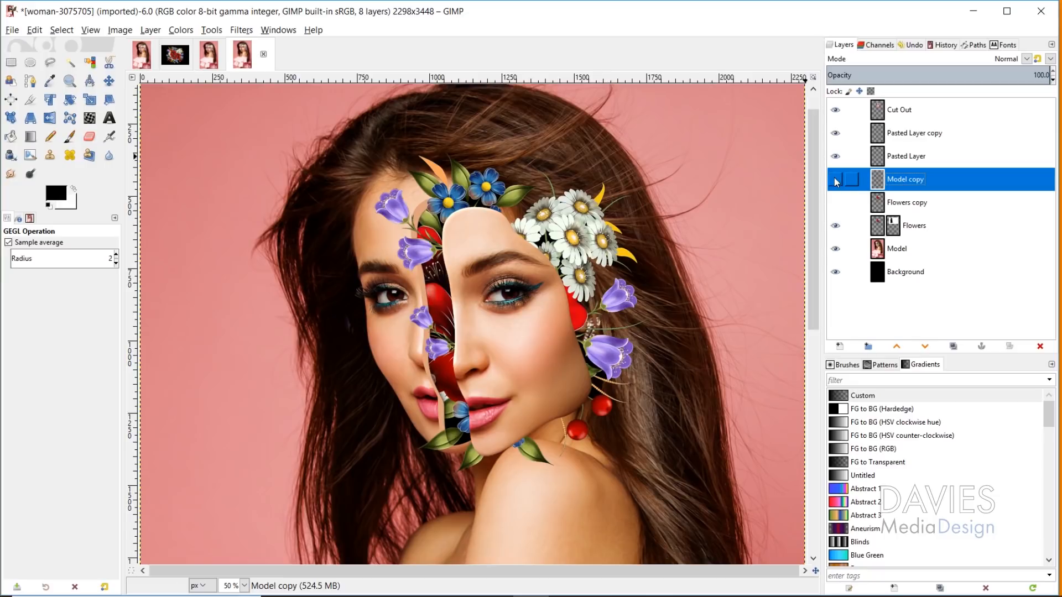
click(835, 180)
double_click(917, 180)
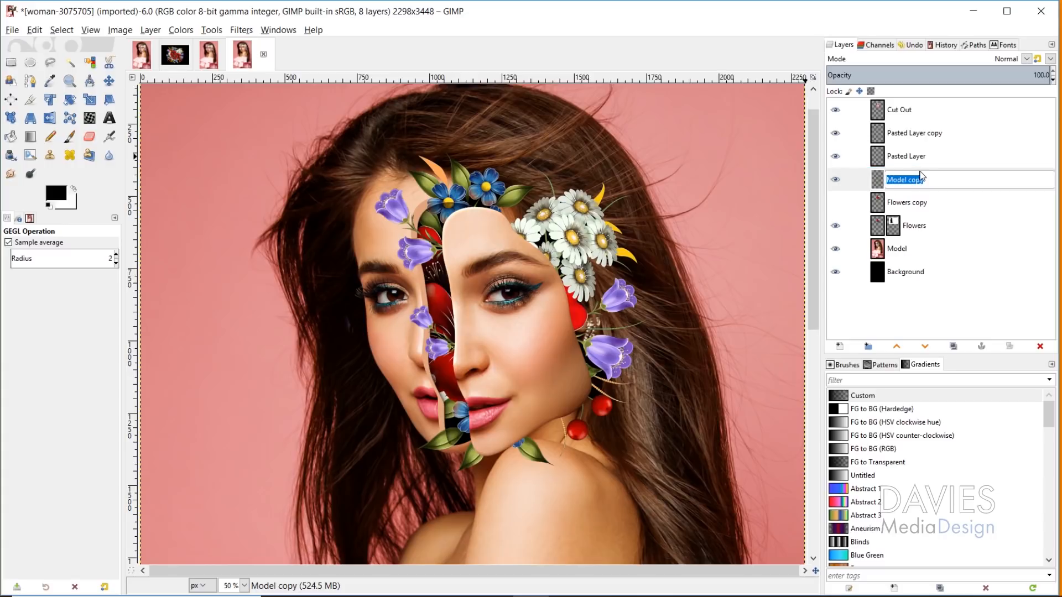
text(Inside Shadow)
key(Return)
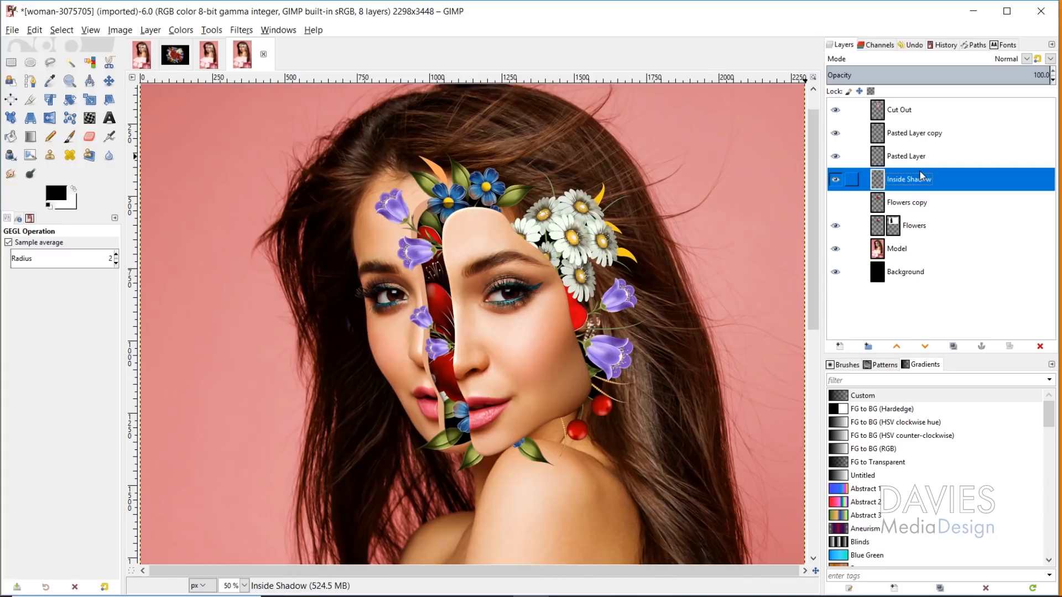
click(835, 180)
click(835, 180)
click(835, 180)
Rename the large bellflowers' layer as Purple Flowers and the scaled-down copy's layer as Small Purple Flowers
key(2)
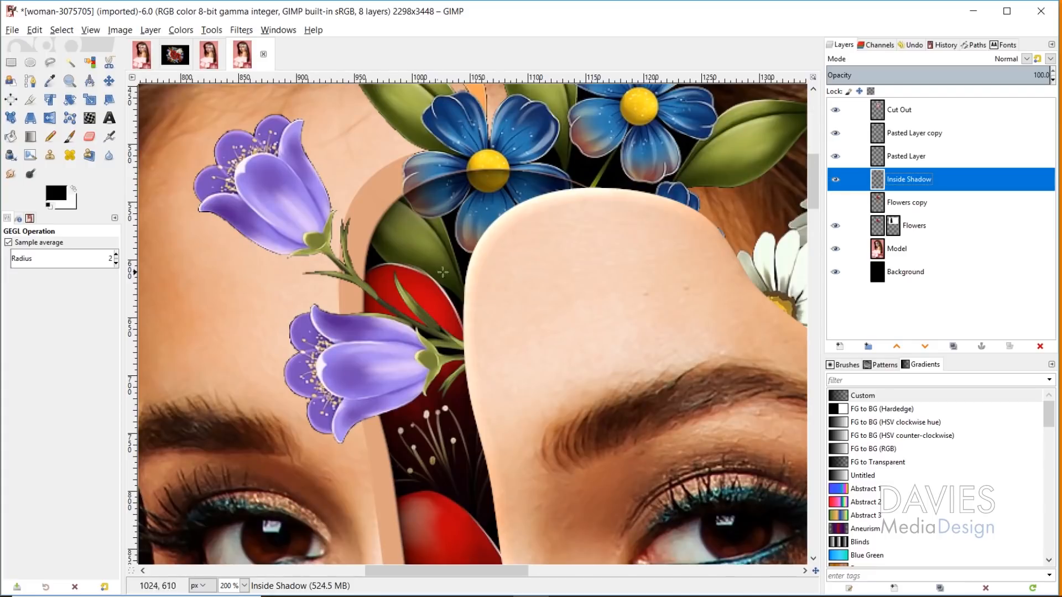
scroll(486, 248, down, 1)
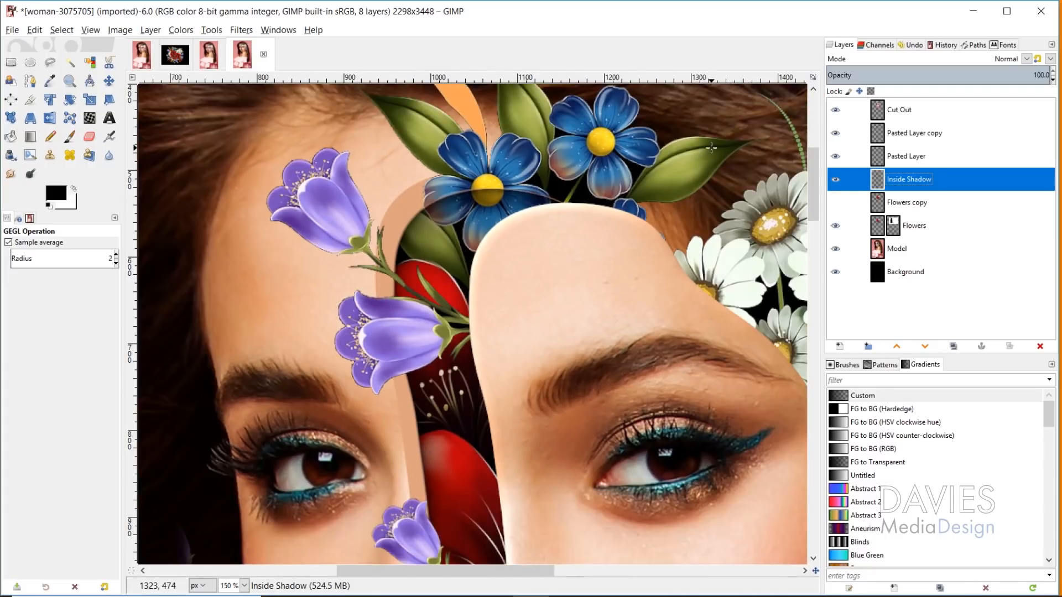
double_click(904, 155)
text(Flowers)
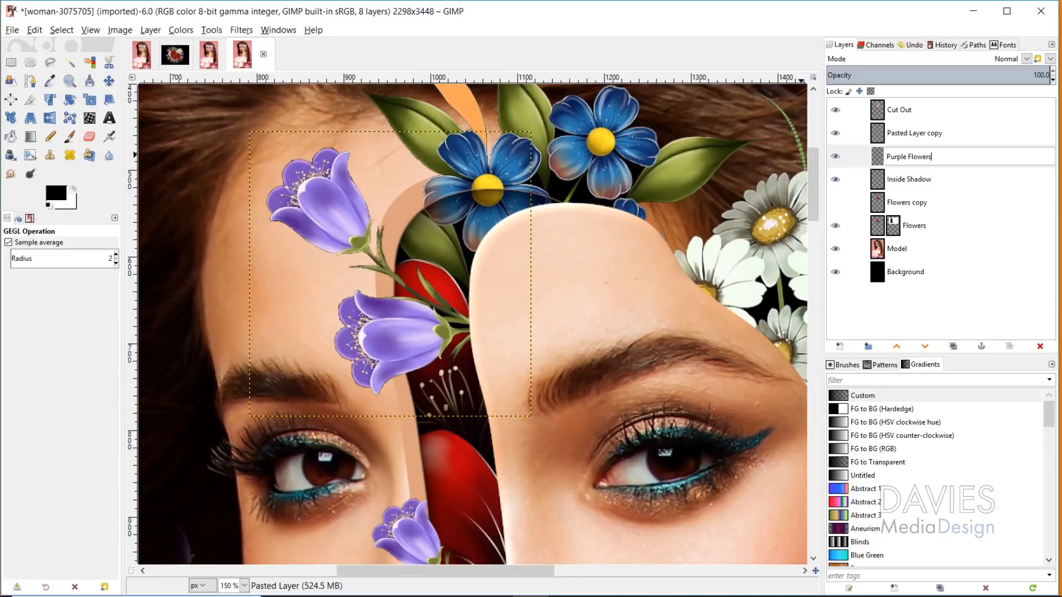
key(Return)
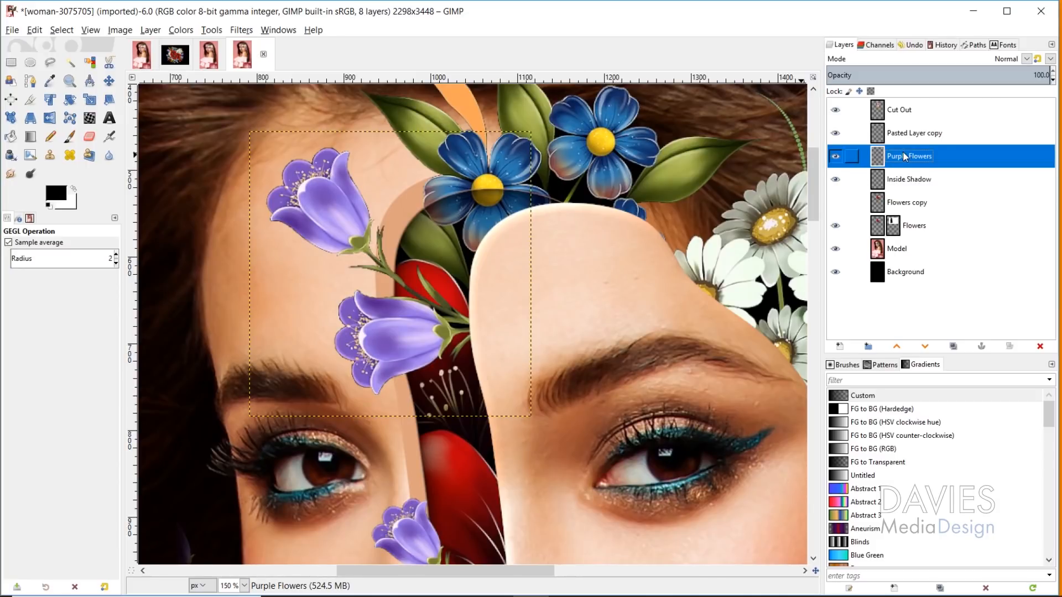
double_click(851, 134)
text(Small Pu)
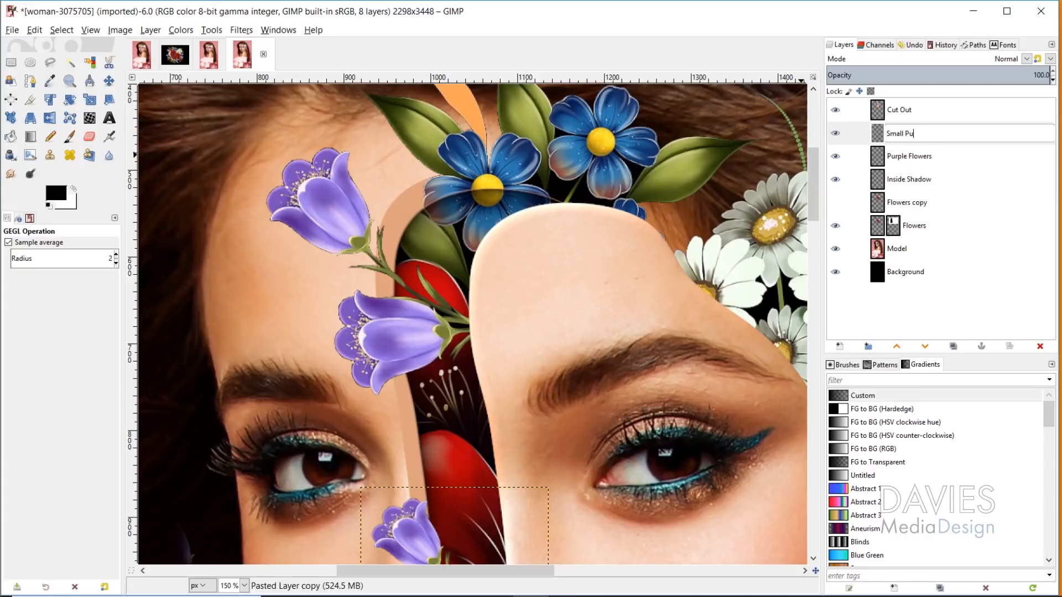
text(rple Flowers)
key(Return)
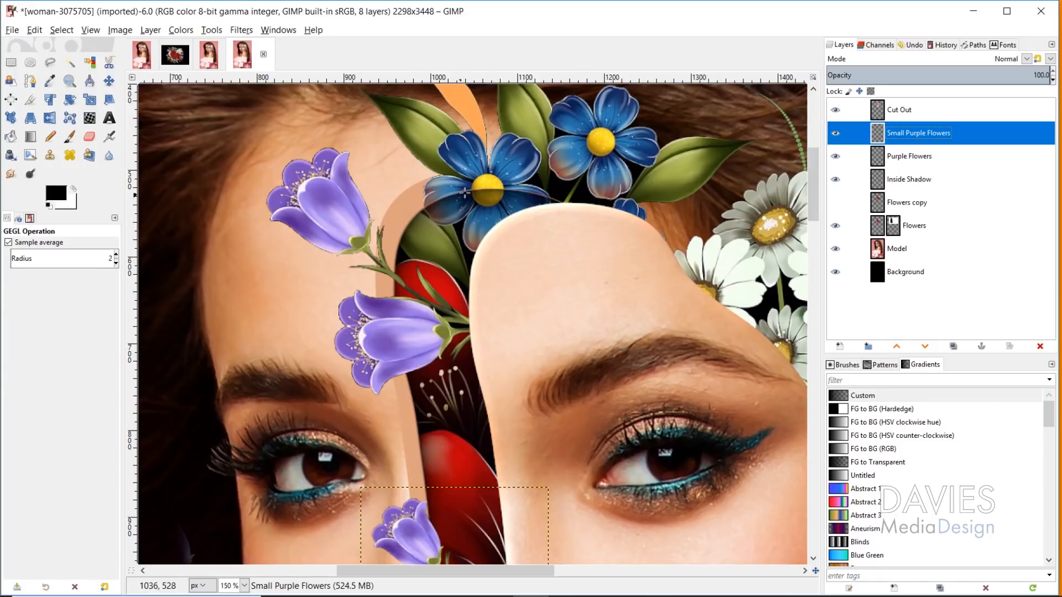
Add a white (full opacity) layer mask to the Inside Shadow layer
scroll(478, 345, down, 8)
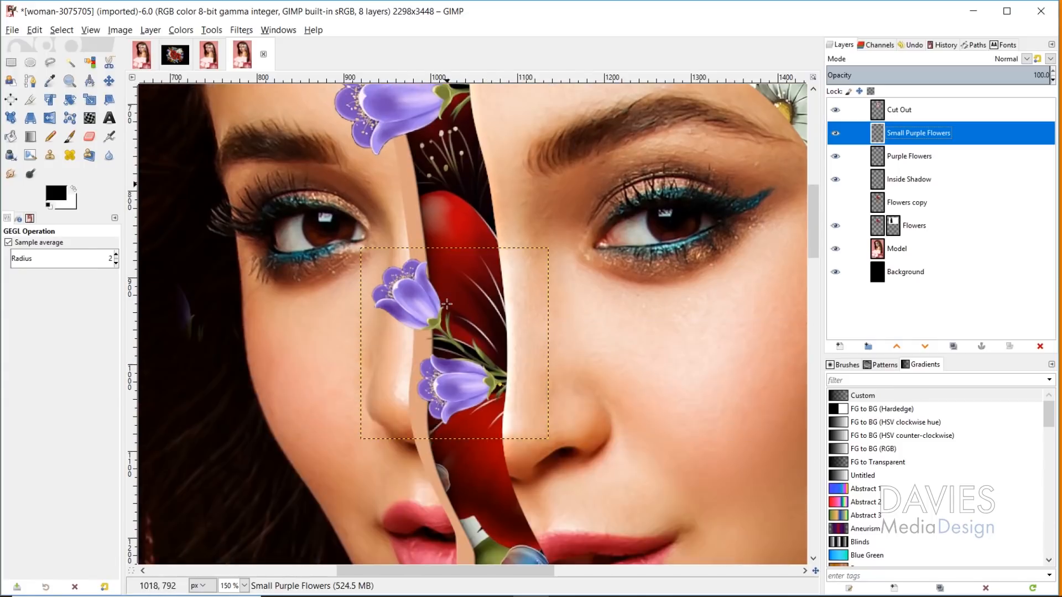
scroll(481, 342, up, 1)
scroll(493, 348, down, 2)
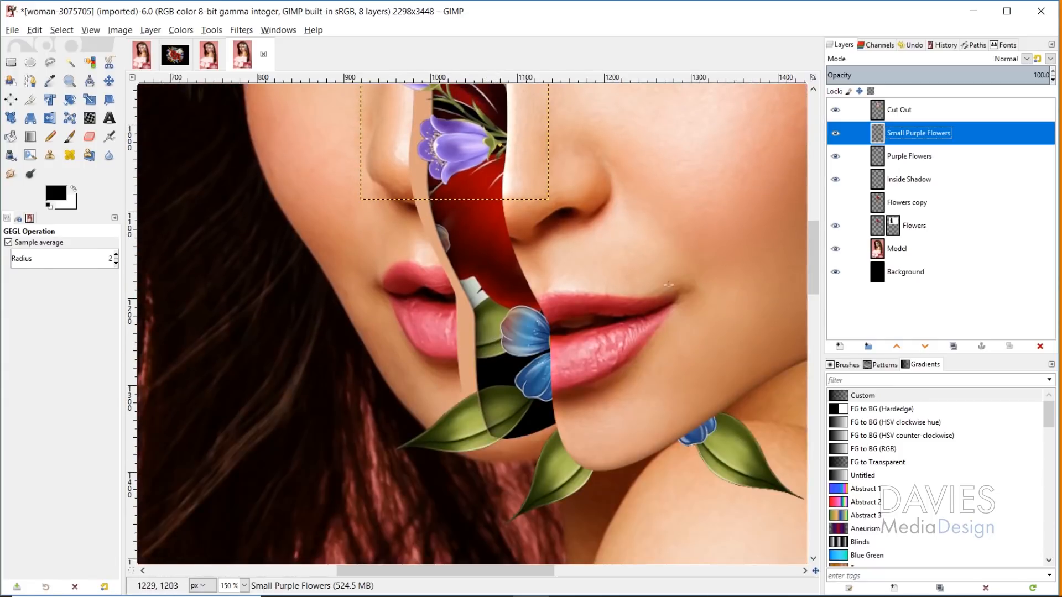
scroll(498, 367, up, 2)
key(m)
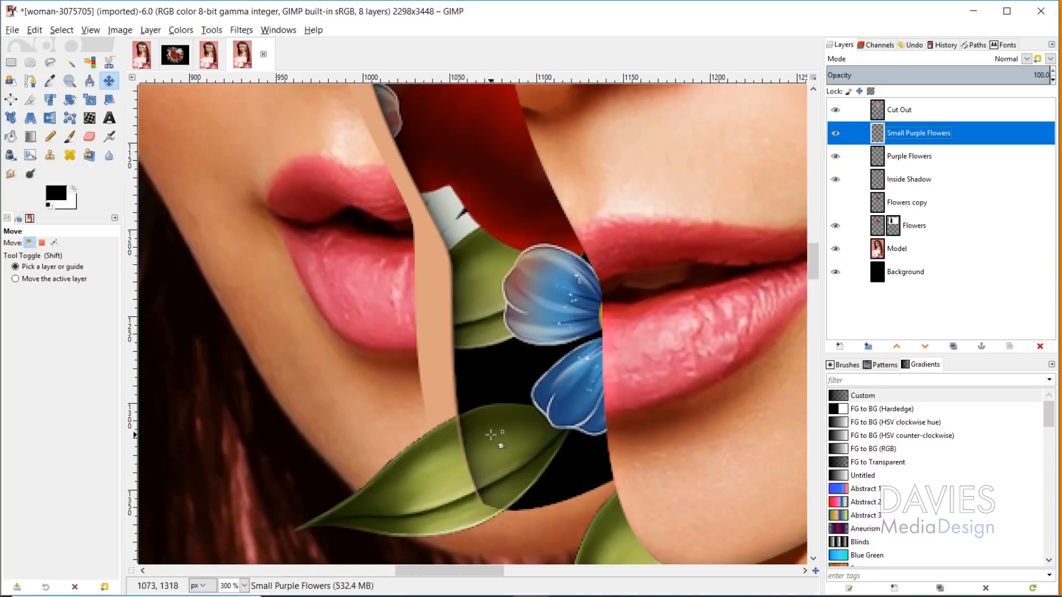
click(890, 181)
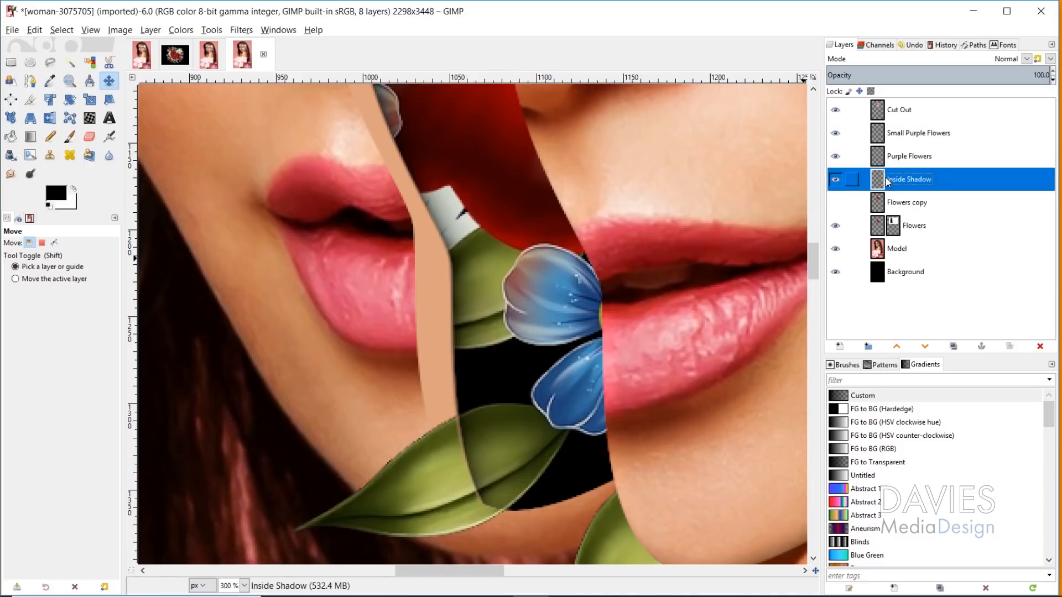
right_click(879, 178)
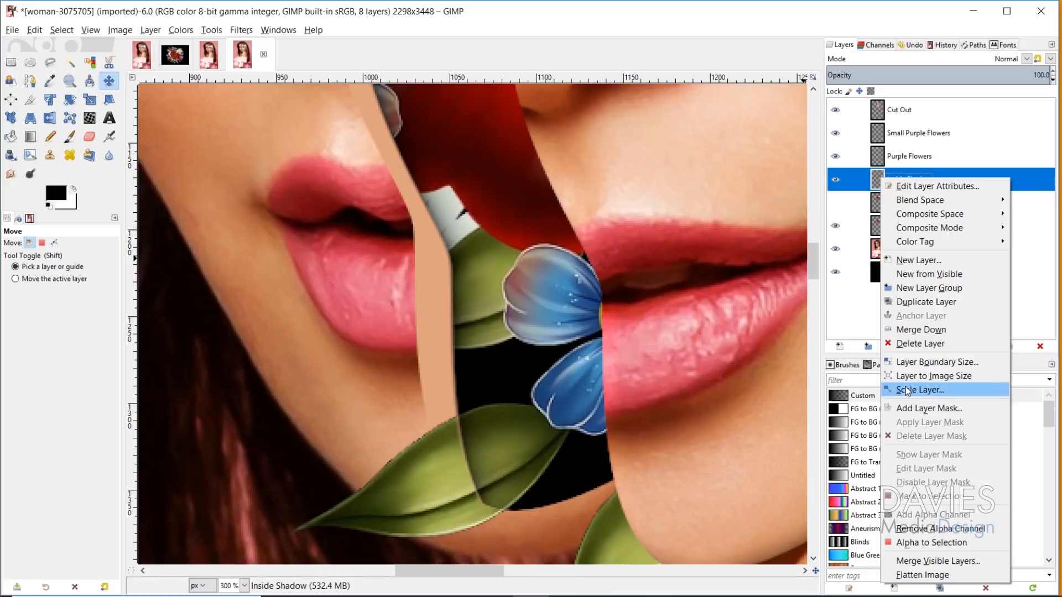
click(906, 406)
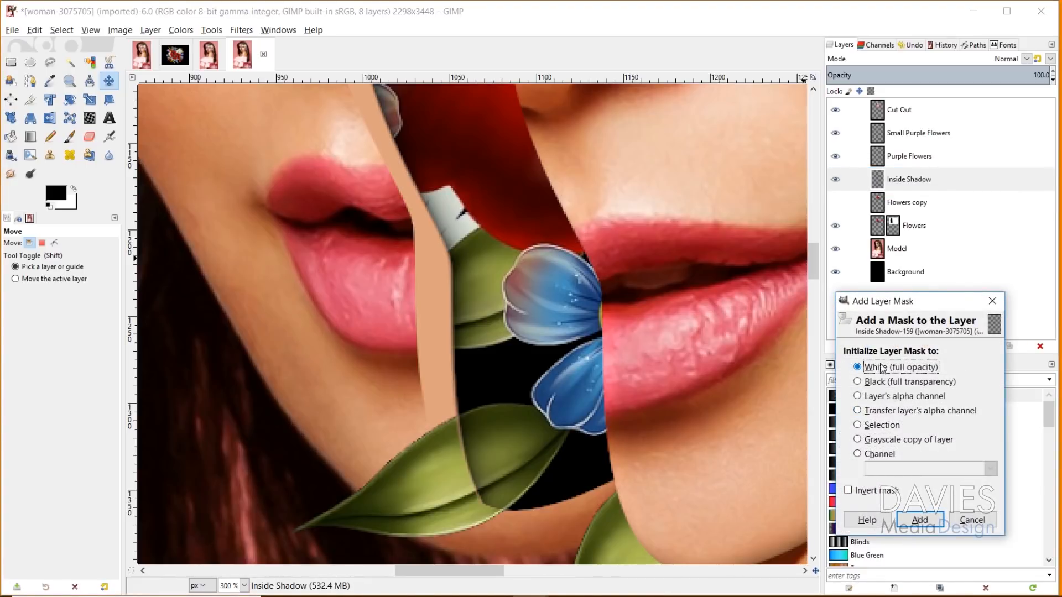
click(925, 517)
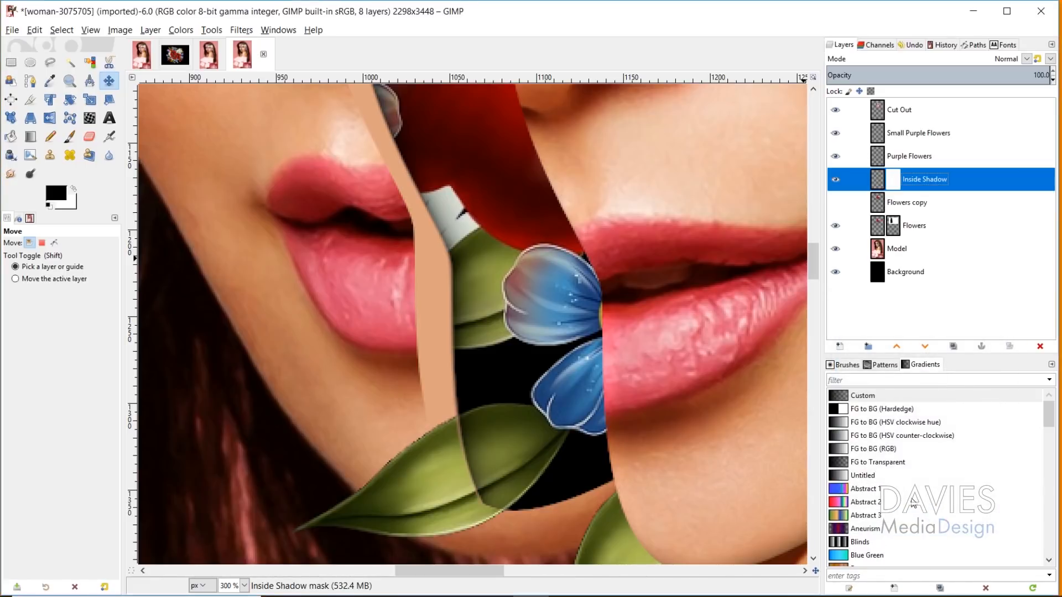
Paint black on the Inside Shadow mask with the Paintbrush over the leaf beside the chin and the blue flower above the forehead
click(69, 136)
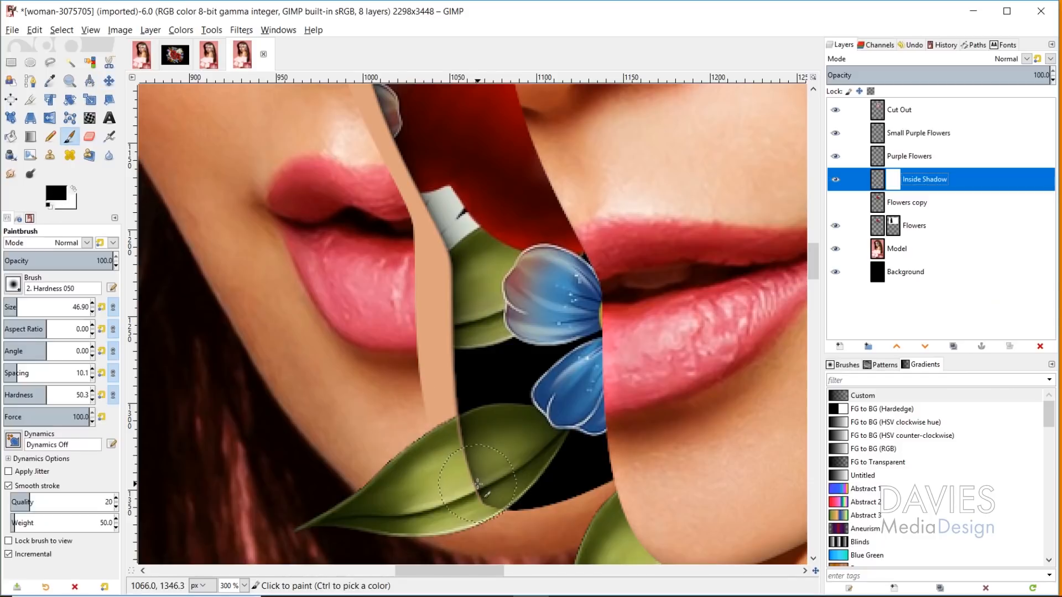
mouse_move(479, 457)
mouse_down()
mouse_move(475, 433)
mouse_move(465, 439)
mouse_move(537, 434)
mouse_move(512, 476)
mouse_move(469, 513)
mouse_move(548, 429)
mouse_move(497, 443)
mouse_up()
scroll(437, 491, up, 5)
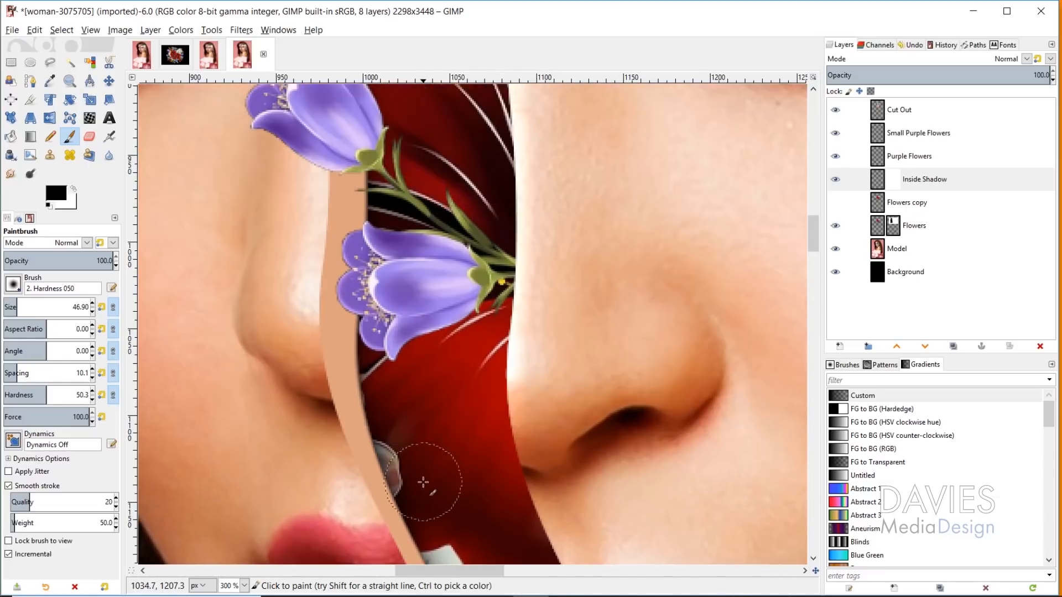
scroll(435, 496, up, 6)
scroll(435, 496, up, 5)
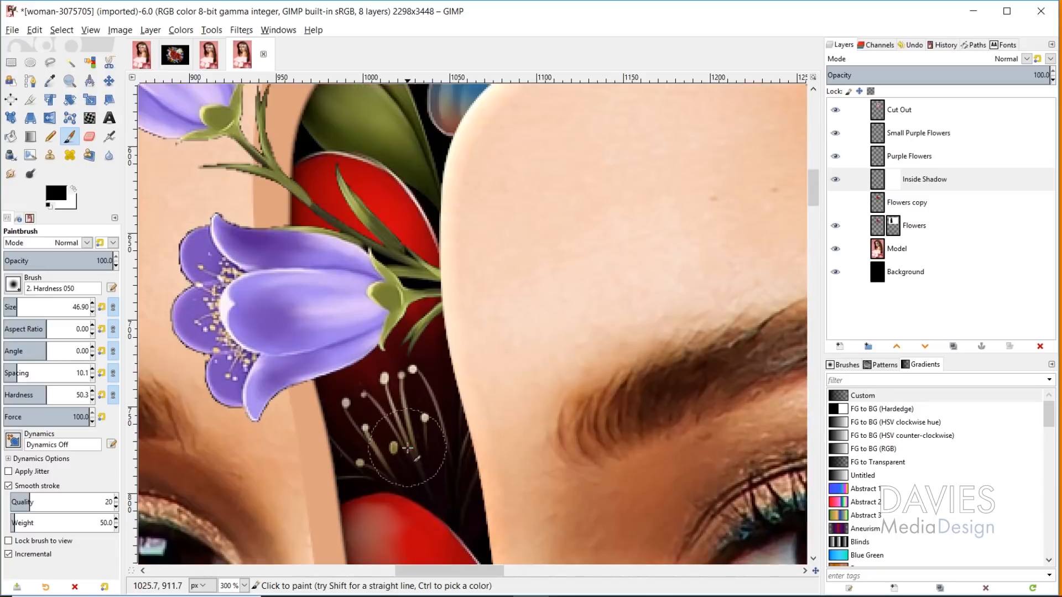
scroll(360, 387, up, 2)
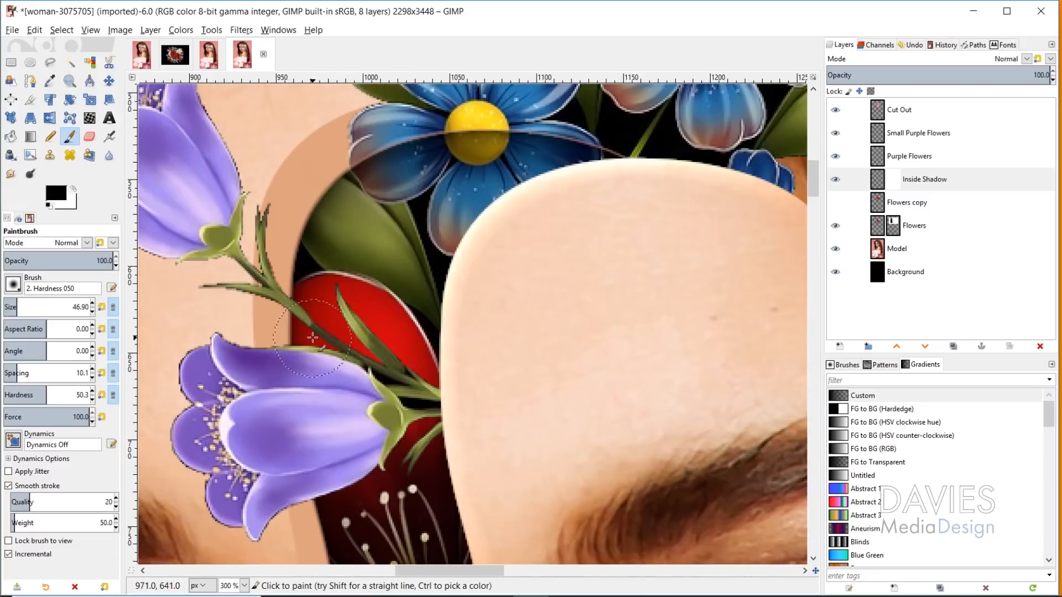
scroll(520, 415, up, 3)
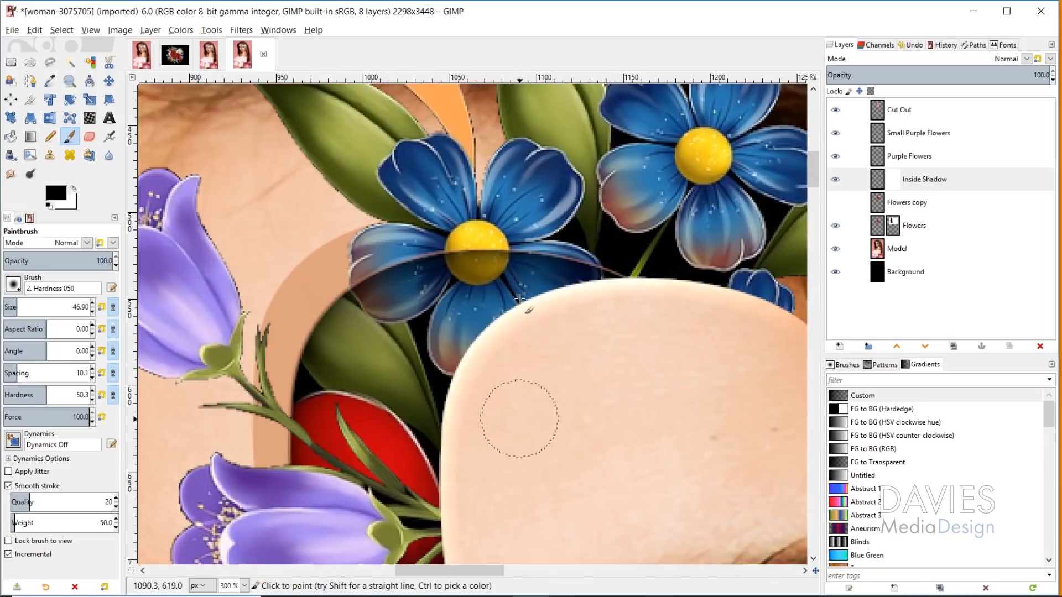
mouse_move(388, 277)
mouse_down()
mouse_move(368, 283)
mouse_move(464, 285)
mouse_move(454, 260)
mouse_move(524, 263)
mouse_move(460, 253)
mouse_move(564, 259)
mouse_move(585, 289)
mouse_move(574, 264)
mouse_move(452, 365)
mouse_move(477, 275)
mouse_move(493, 289)
mouse_move(549, 261)
mouse_up()
drag(627, 304, 611, 83)
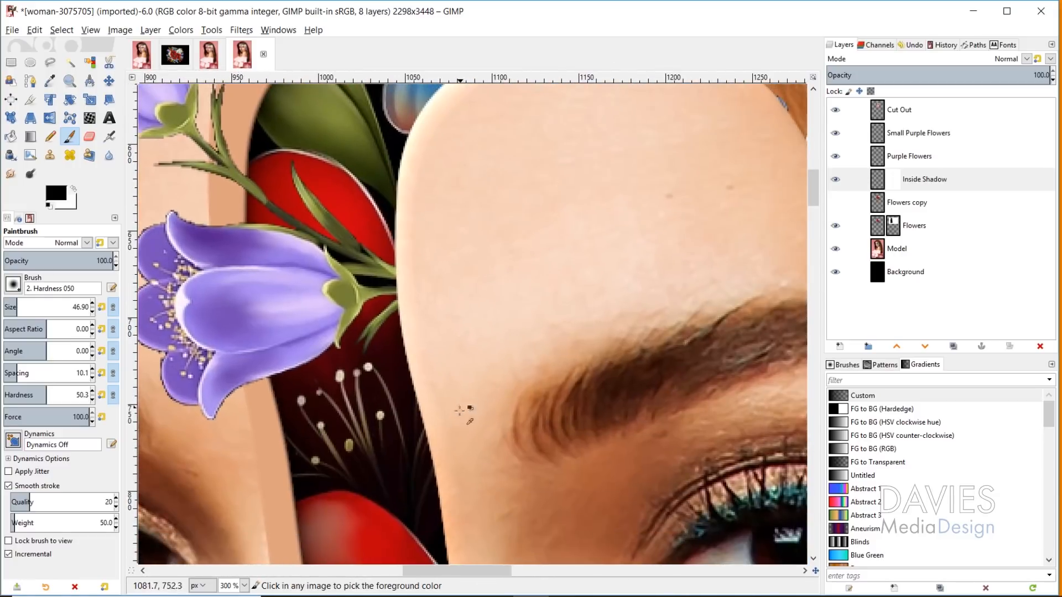
scroll(471, 415, down, 2)
scroll(514, 406, down, 2)
scroll(555, 390, down, 3)
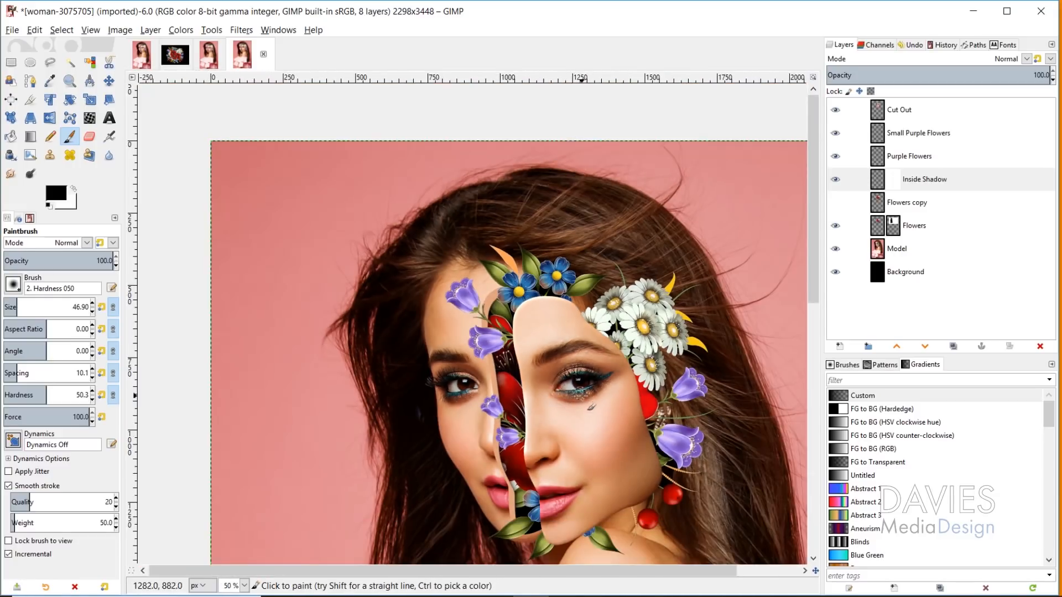
scroll(581, 396, down, 4)
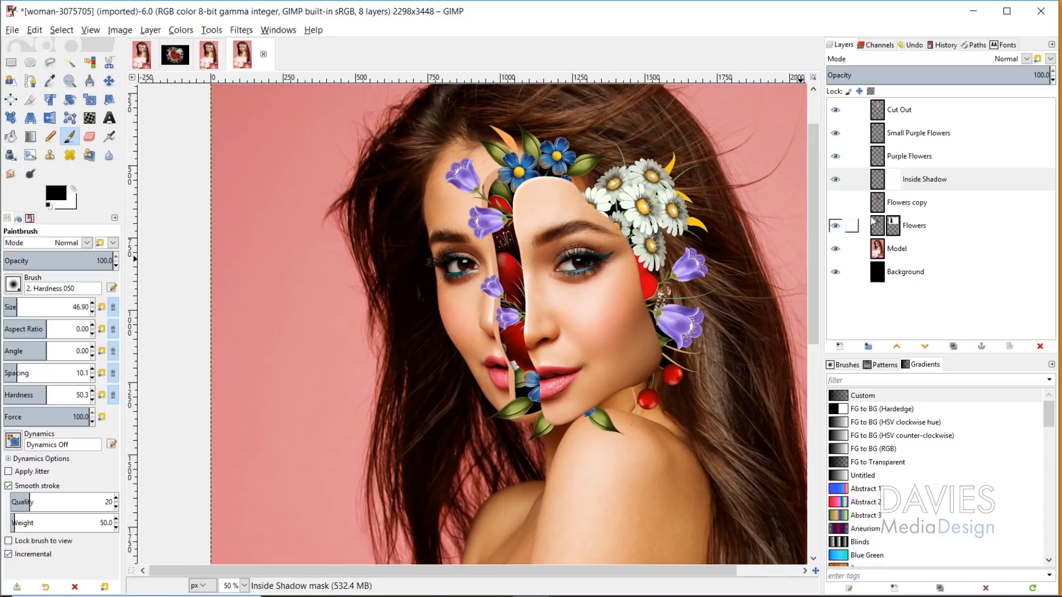
With the Cut Out layer active, draw a closed, curved six-anchor path on the cheek below the made-up eye using the Paths tool
click(869, 111)
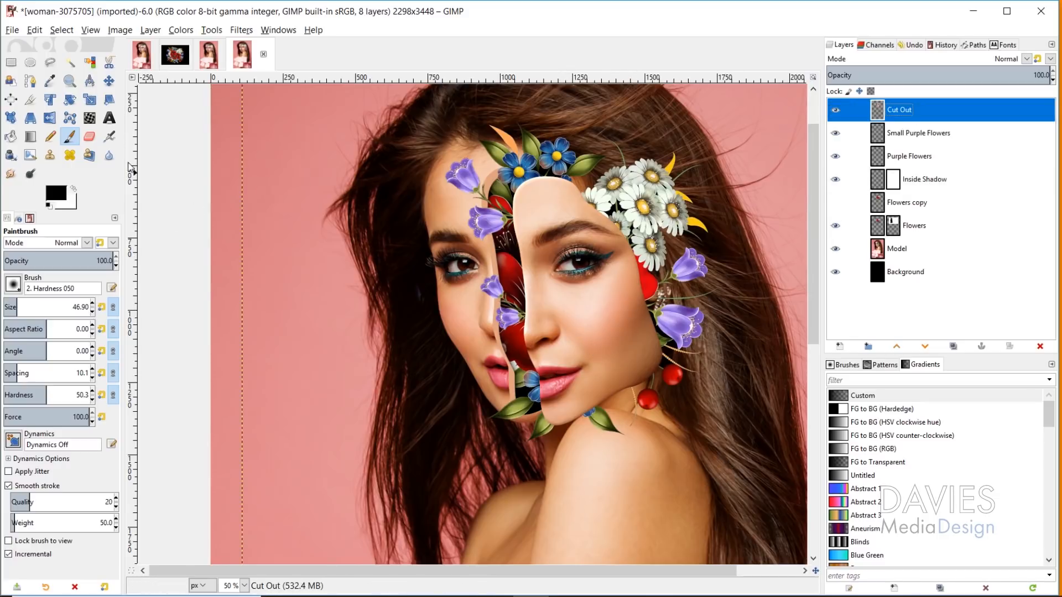
click(30, 81)
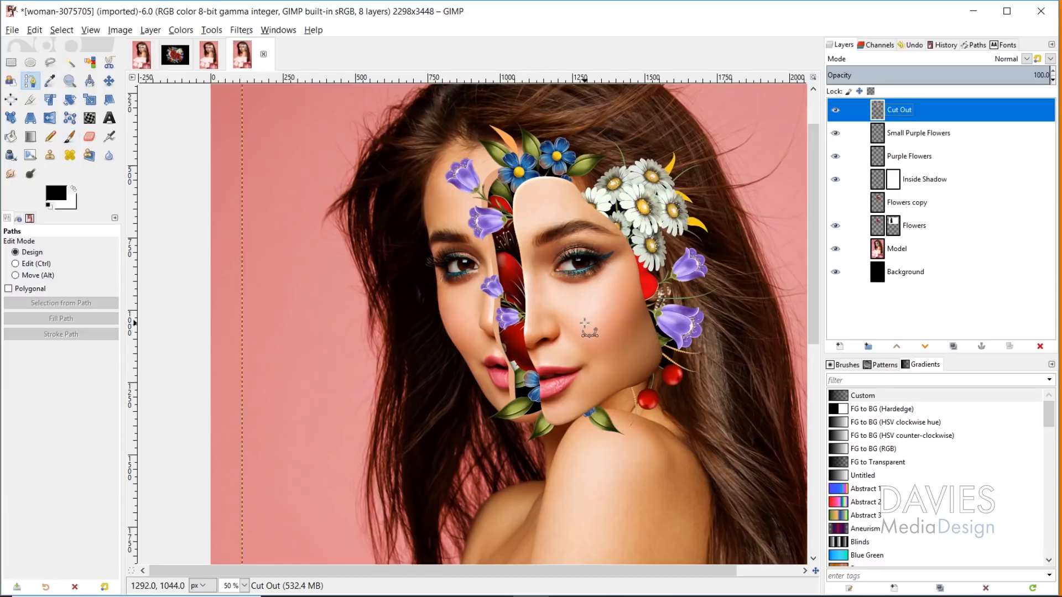
key(1)
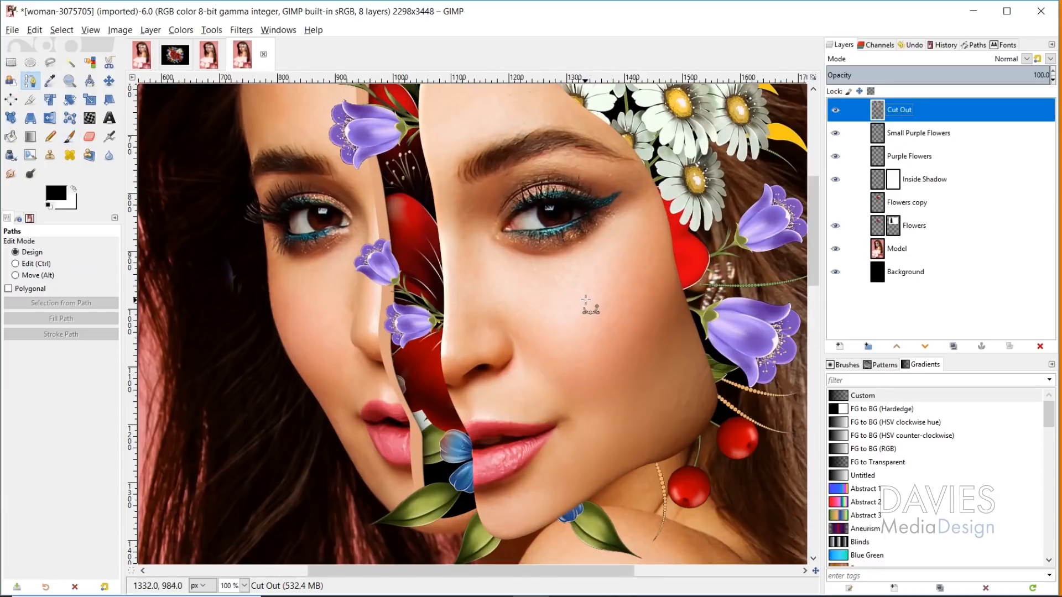
click(587, 303)
drag(547, 352, 590, 425)
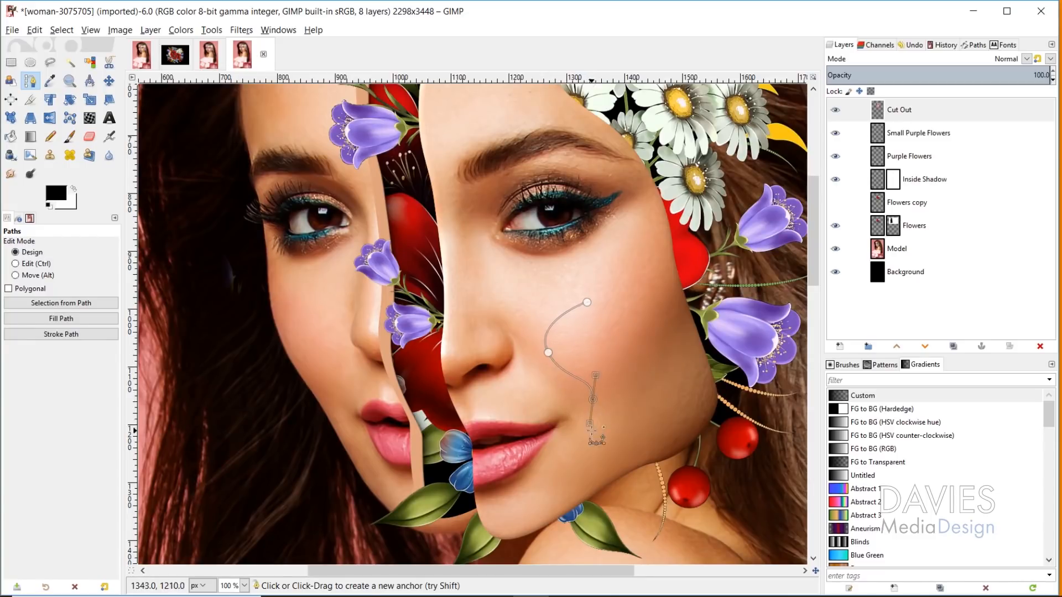
click(629, 419)
drag(682, 356, 710, 354)
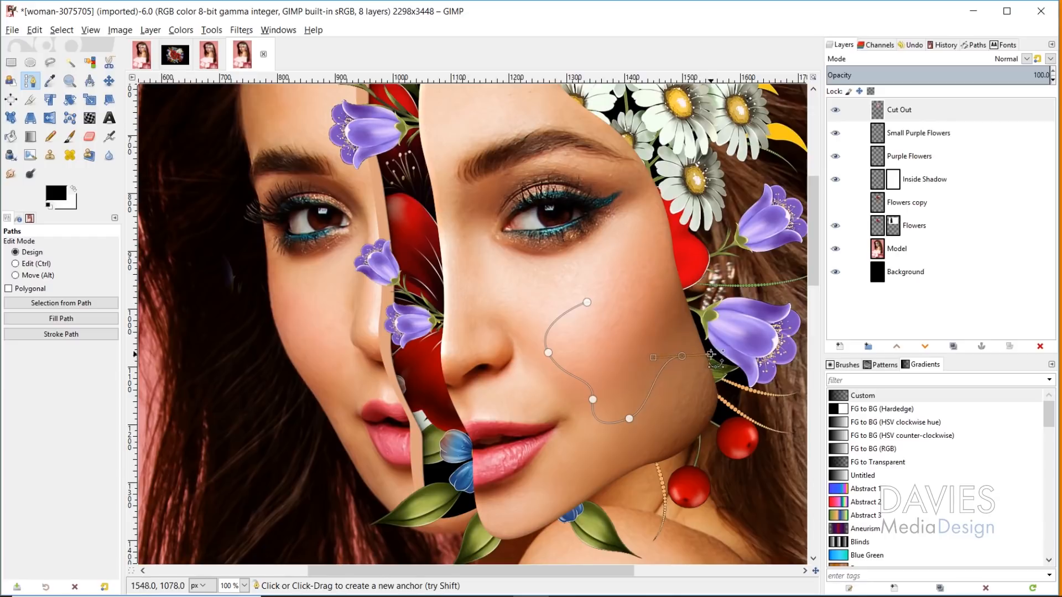
drag(661, 304, 636, 302)
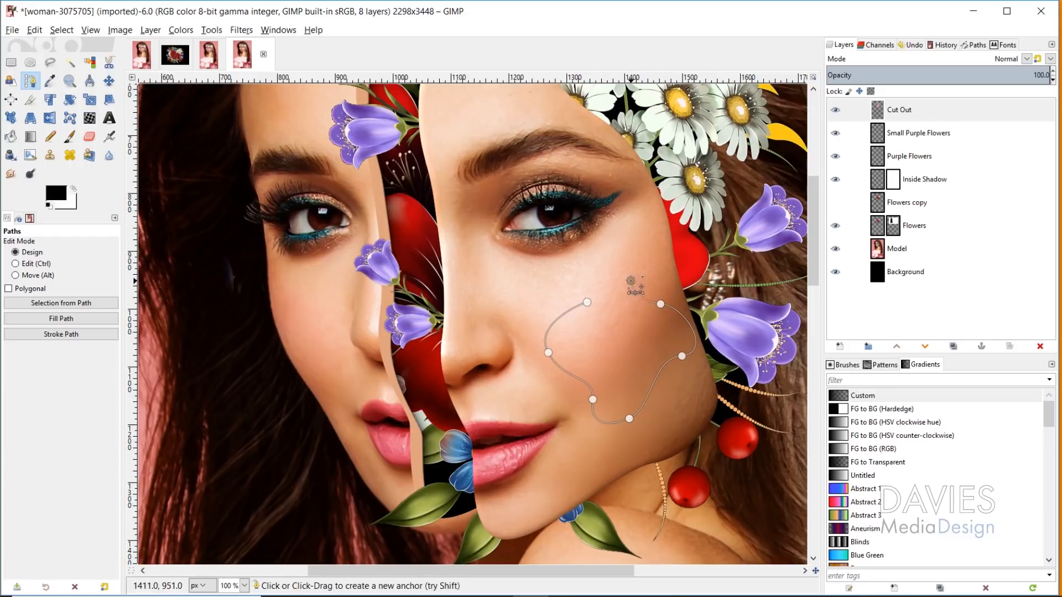
key(ctrl)
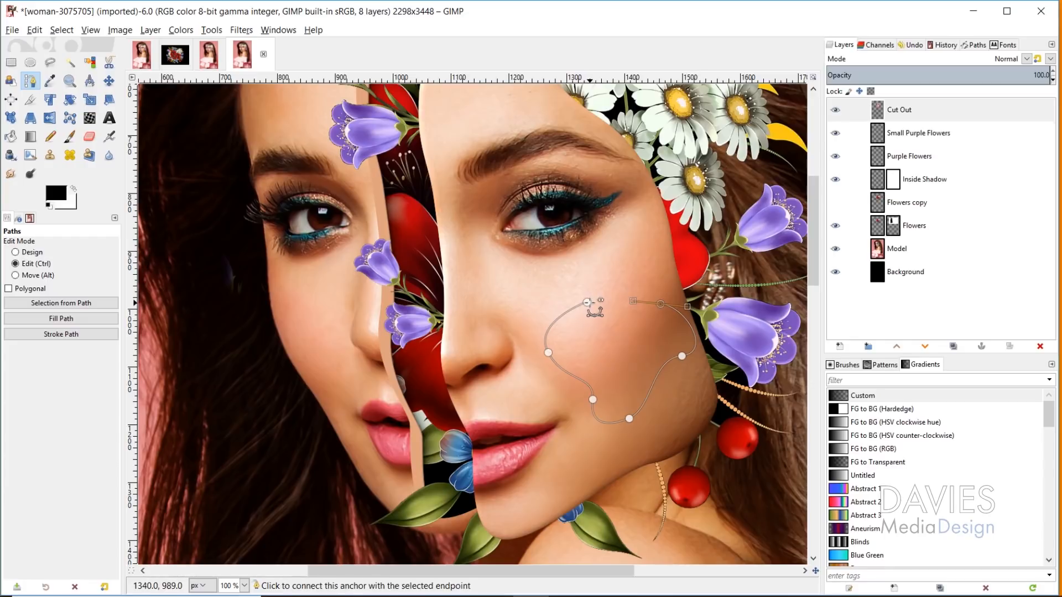
ctrl+click(588, 302)
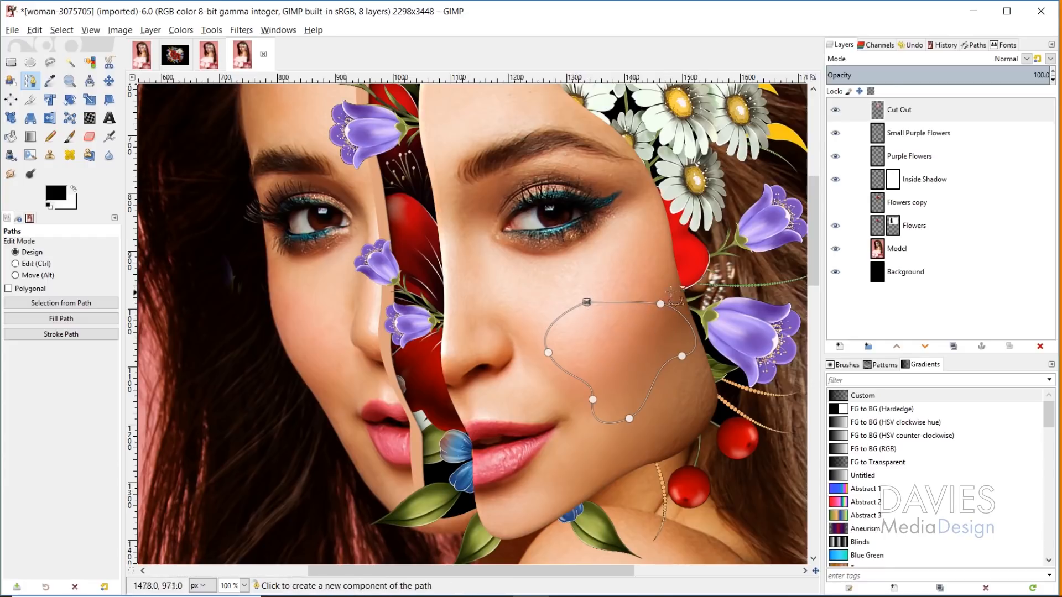
Refine the cheek path by bending its upper segment into a smooth curve and nudging the upper and side anchors
drag(588, 302, 649, 288)
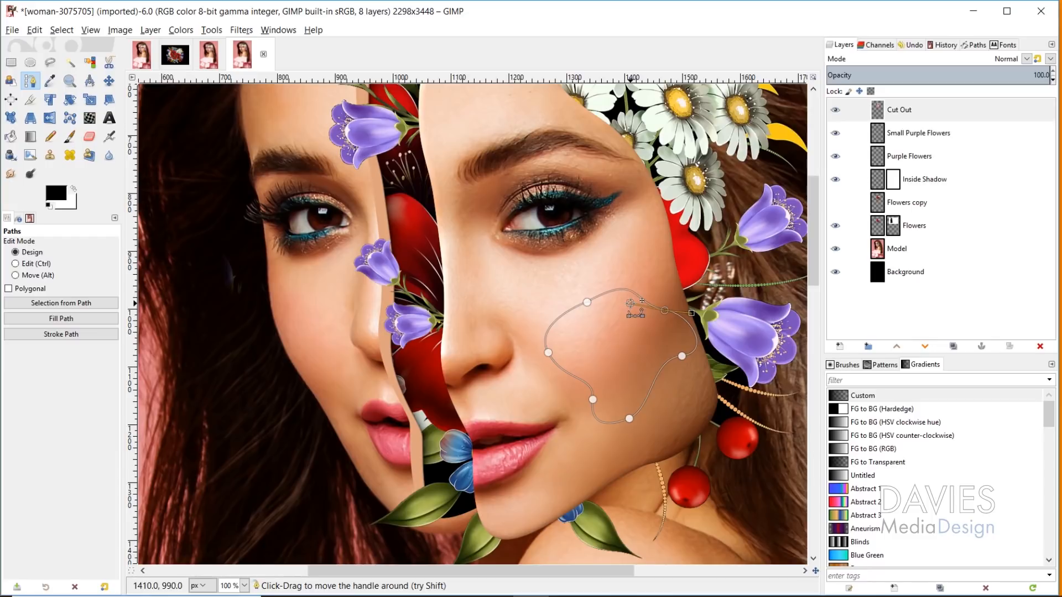
drag(587, 302, 596, 318)
drag(650, 287, 622, 315)
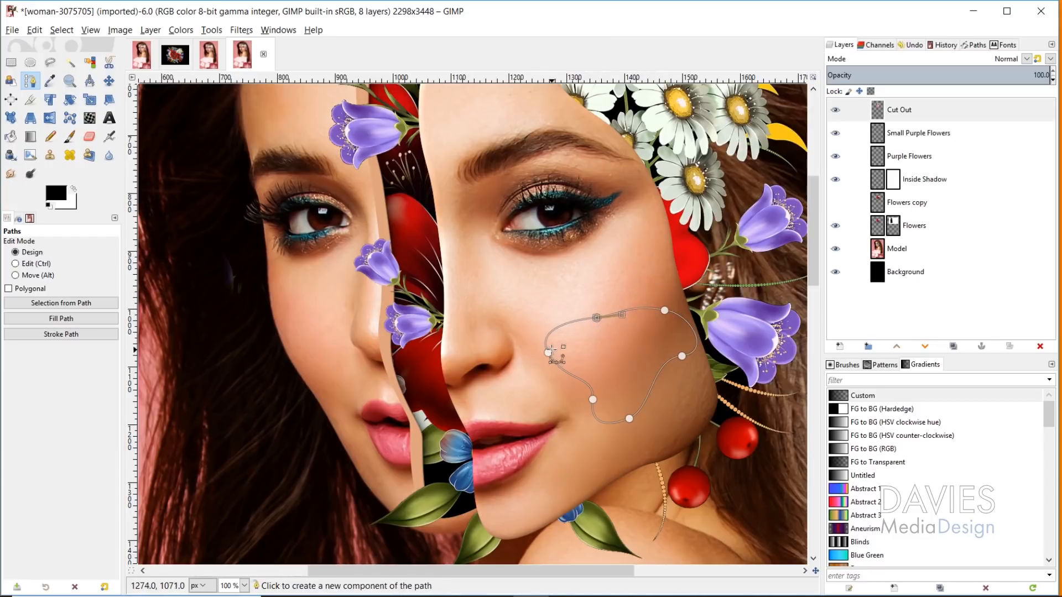
drag(549, 351, 543, 348)
drag(682, 357, 676, 362)
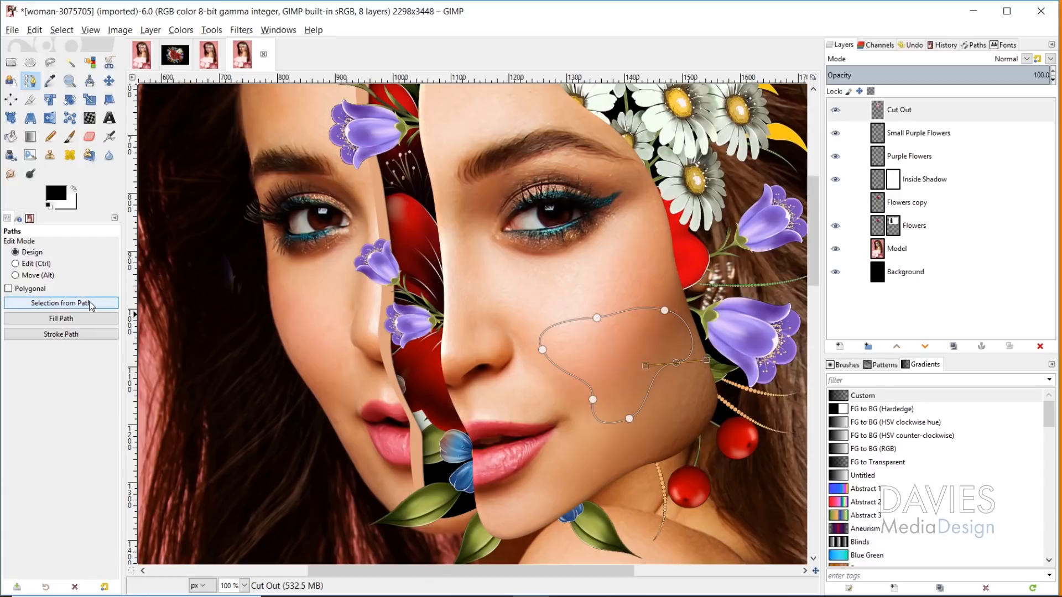
Convert the cheek path to a selection, cut that area from the Cut Out layer and paste it onto a new layer
click(83, 305)
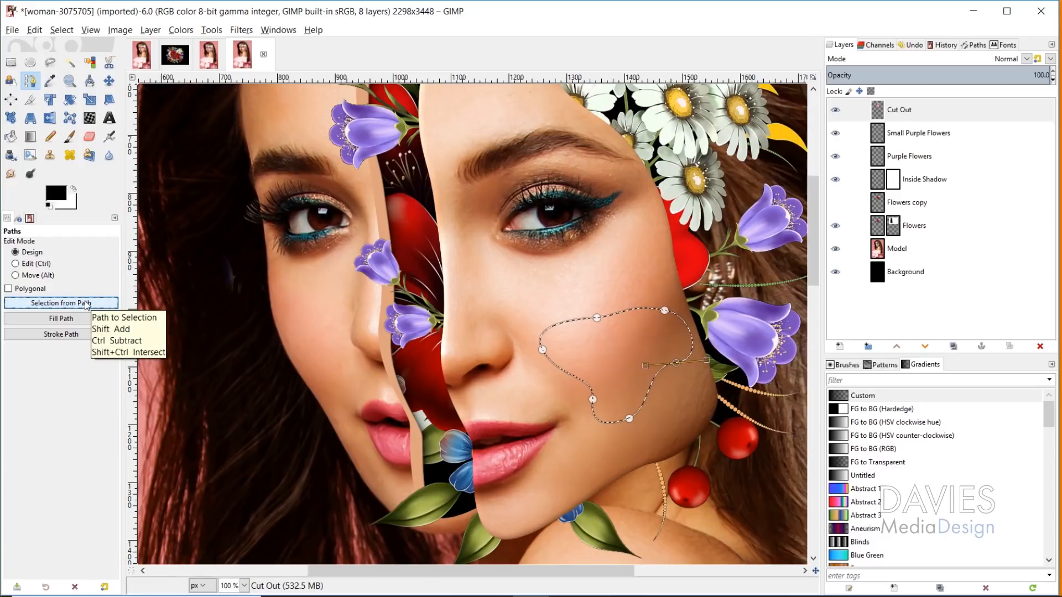
key(ctrl+x)
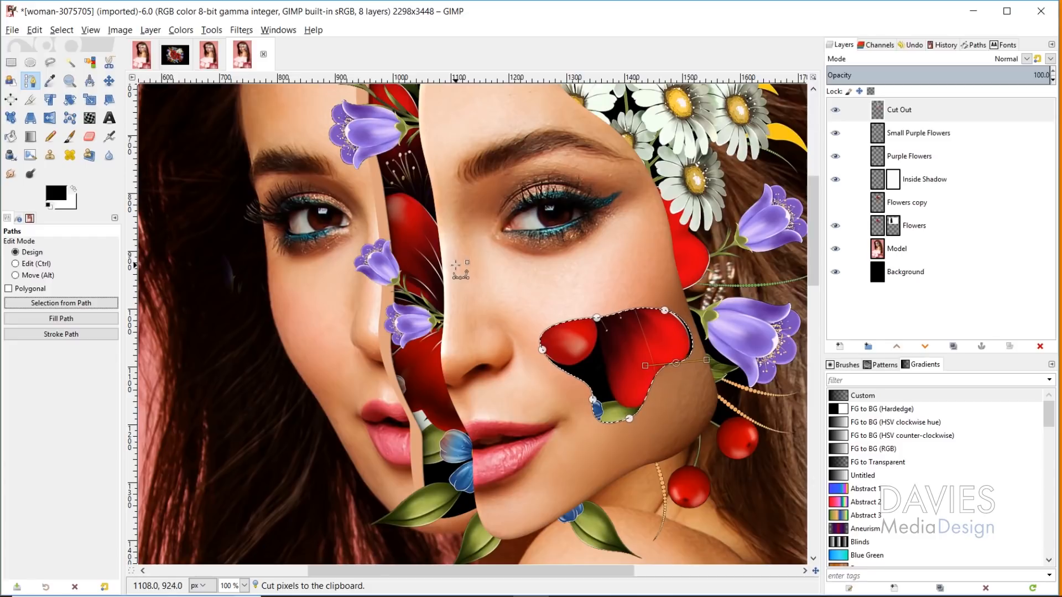
key(ctrl+v)
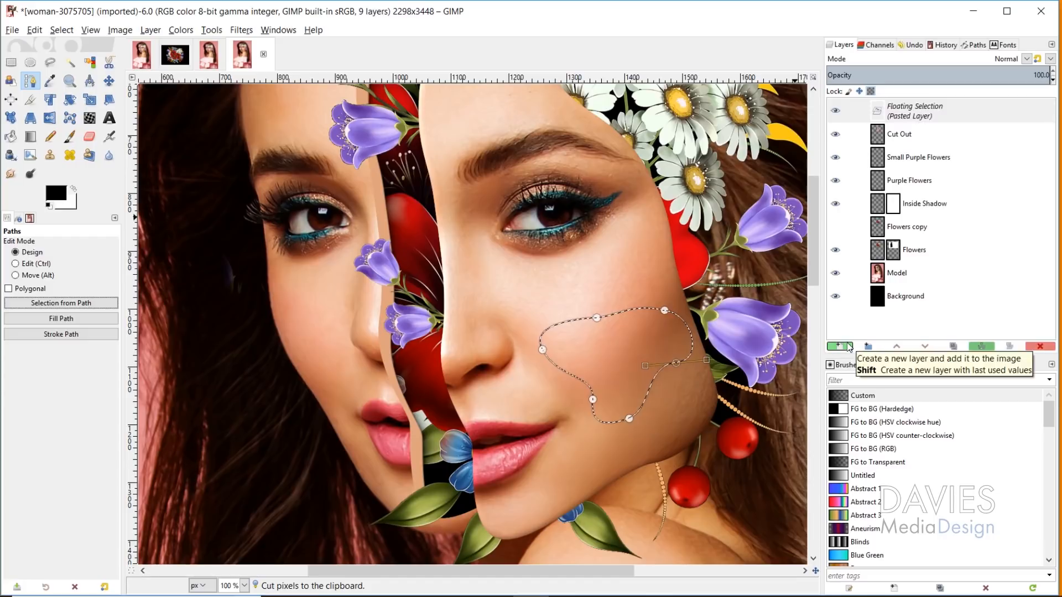
click(848, 346)
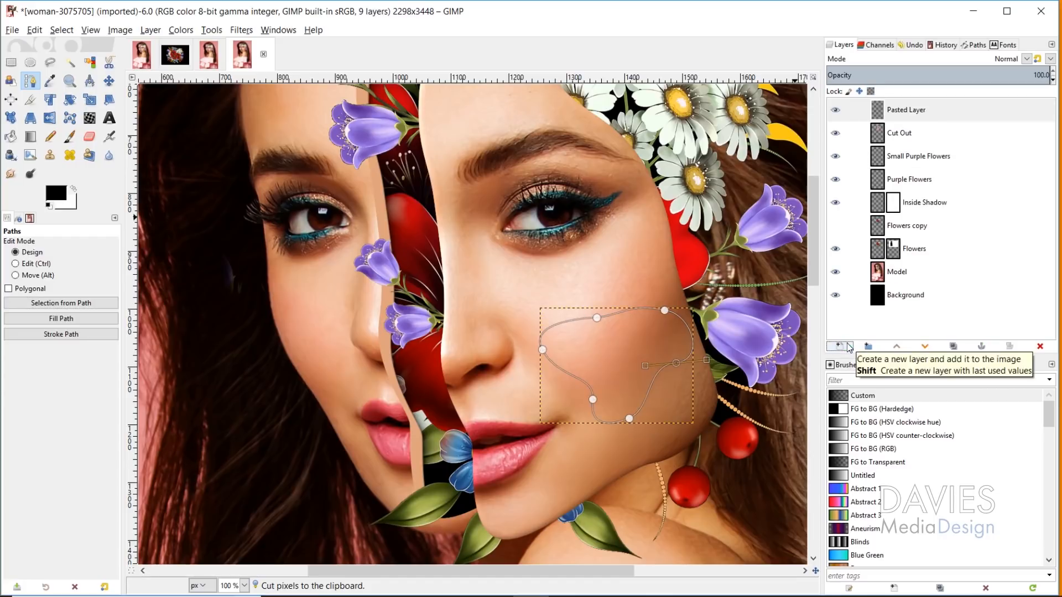
Rename the pasted layer as Small Cut Out and move the cheek piece down and outward toward the large purple bellflower
double_click(913, 110)
text(Small)
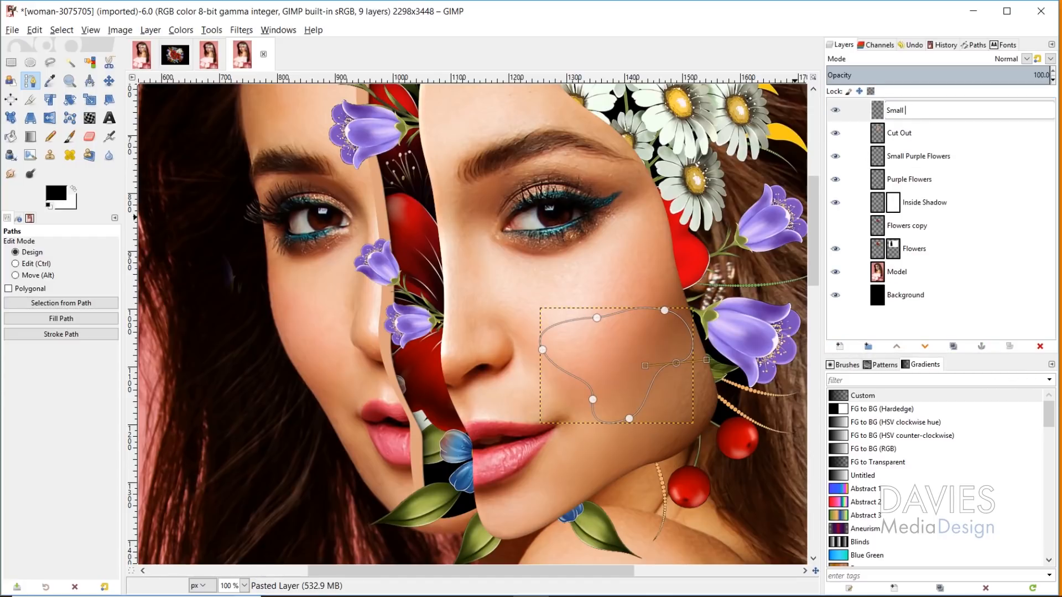
text( Cut Out)
key(Return)
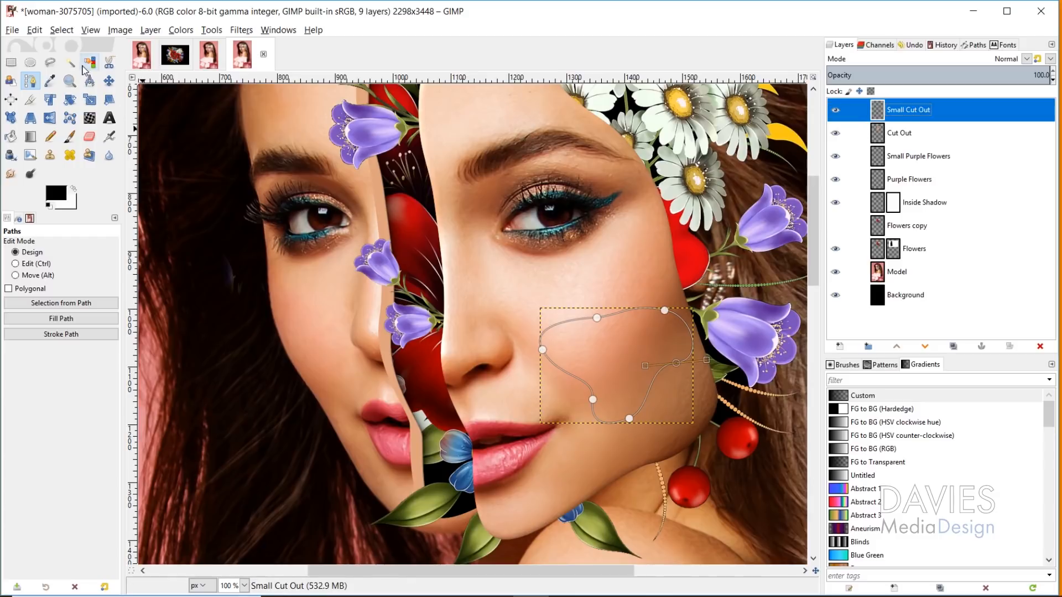
click(111, 84)
drag(616, 357, 663, 372)
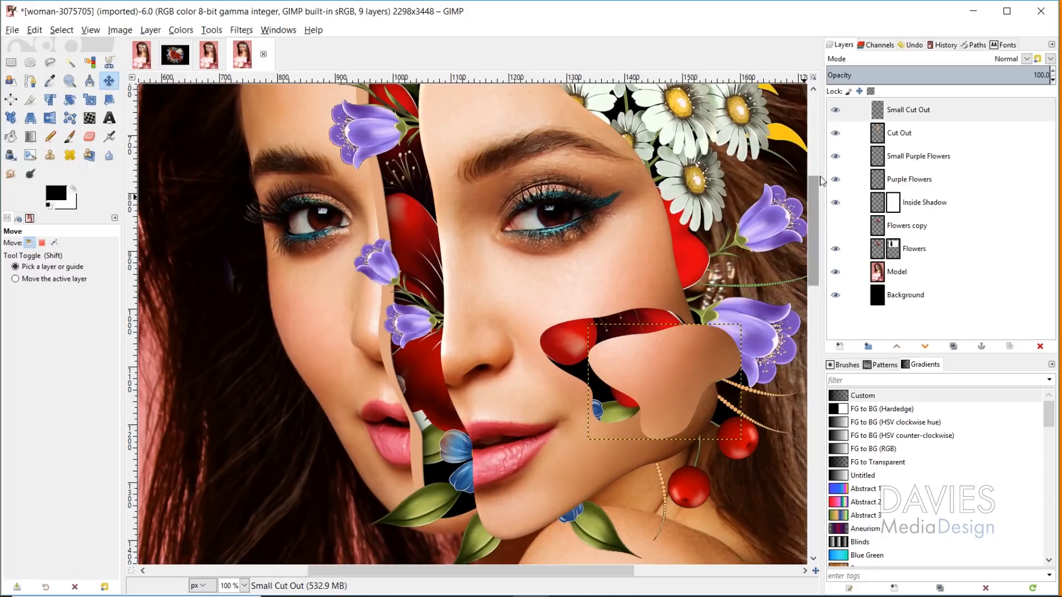
On the Cut Out layer, draw a closed freehand selection around the hole cut in the cheek
click(883, 134)
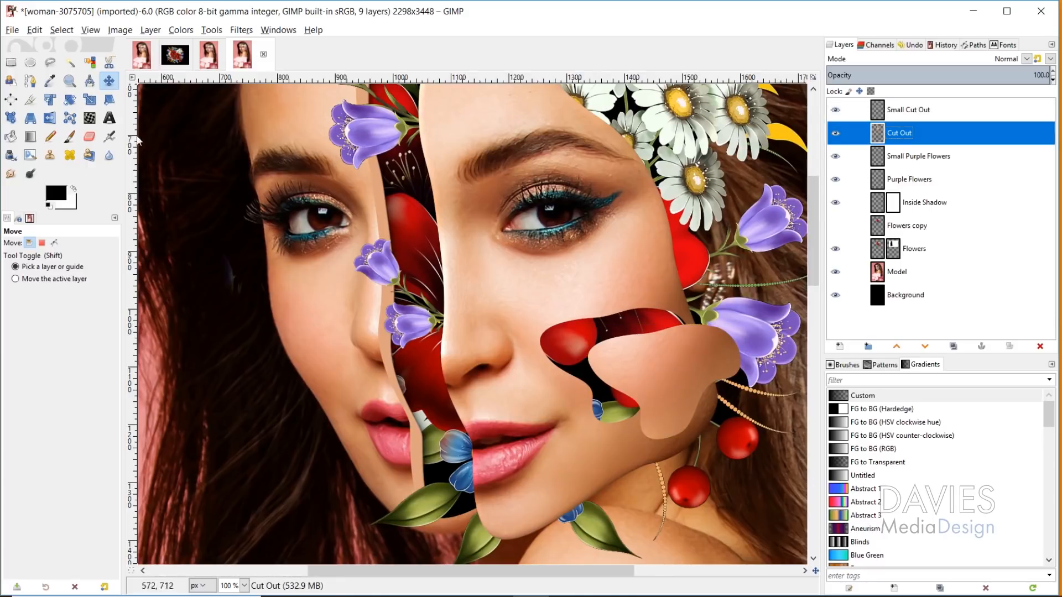
click(50, 62)
mouse_move(577, 298)
mouse_down()
mouse_move(530, 314)
mouse_move(523, 351)
mouse_up()
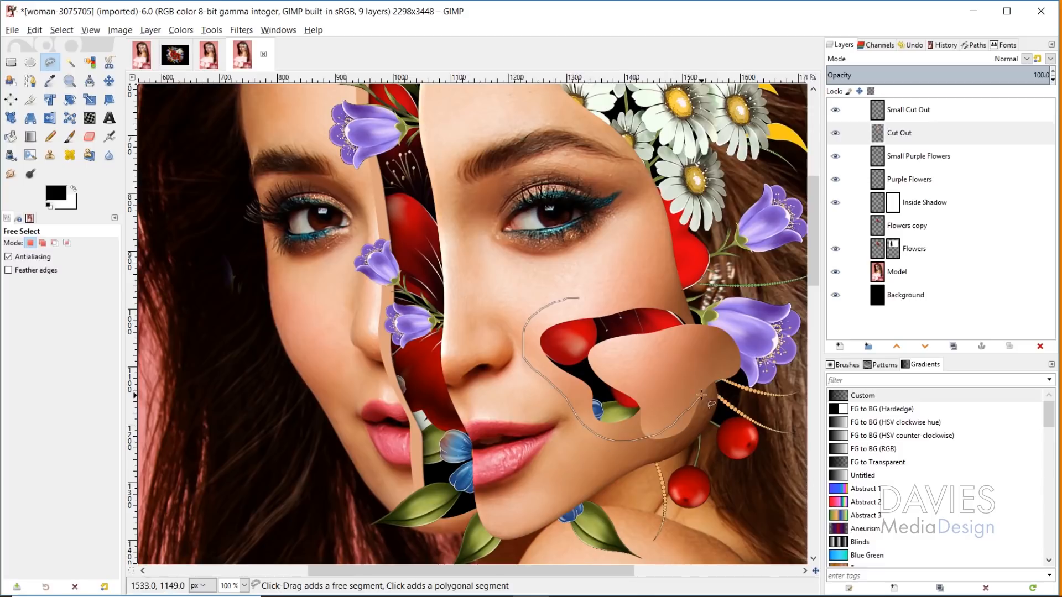
drag(655, 286, 578, 299)
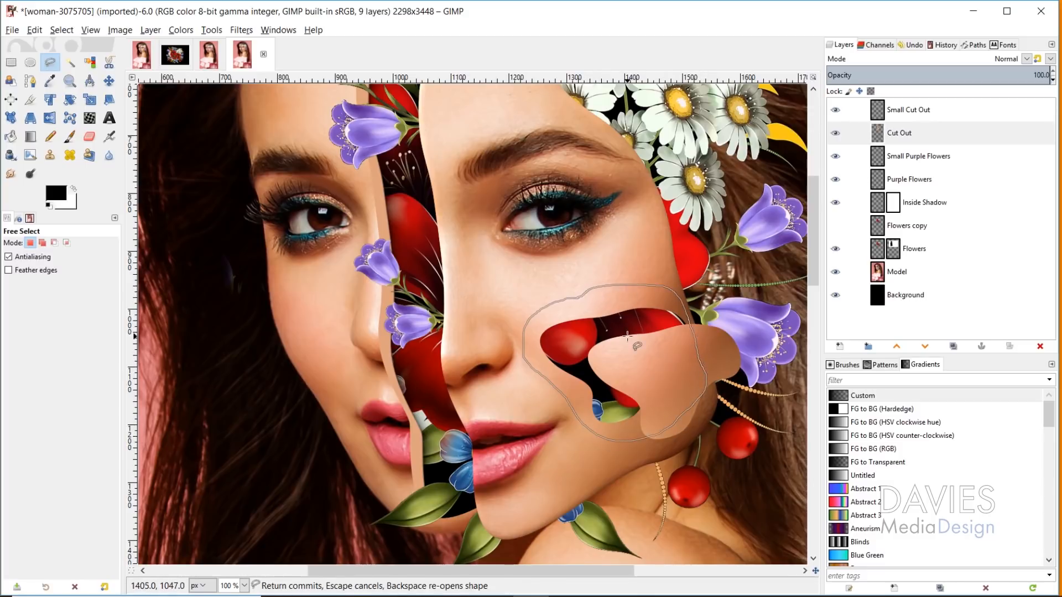
key(Return)
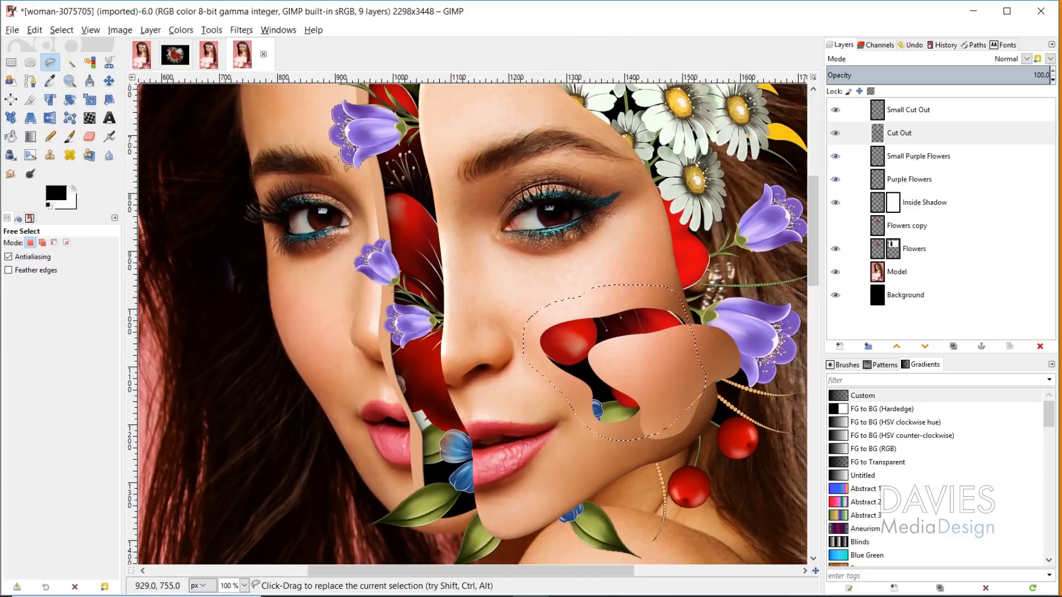
Start a Long Shadow on the selected cheek area with length 20.2 and a skin-tone color sampled from the face
click(235, 31)
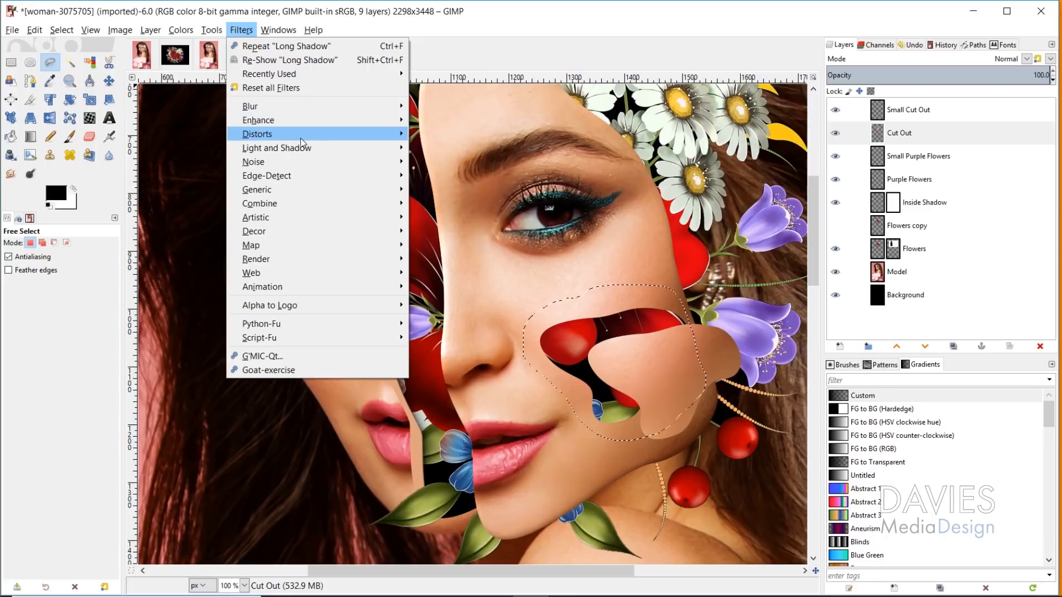
mouse_move(368, 148)
click(451, 236)
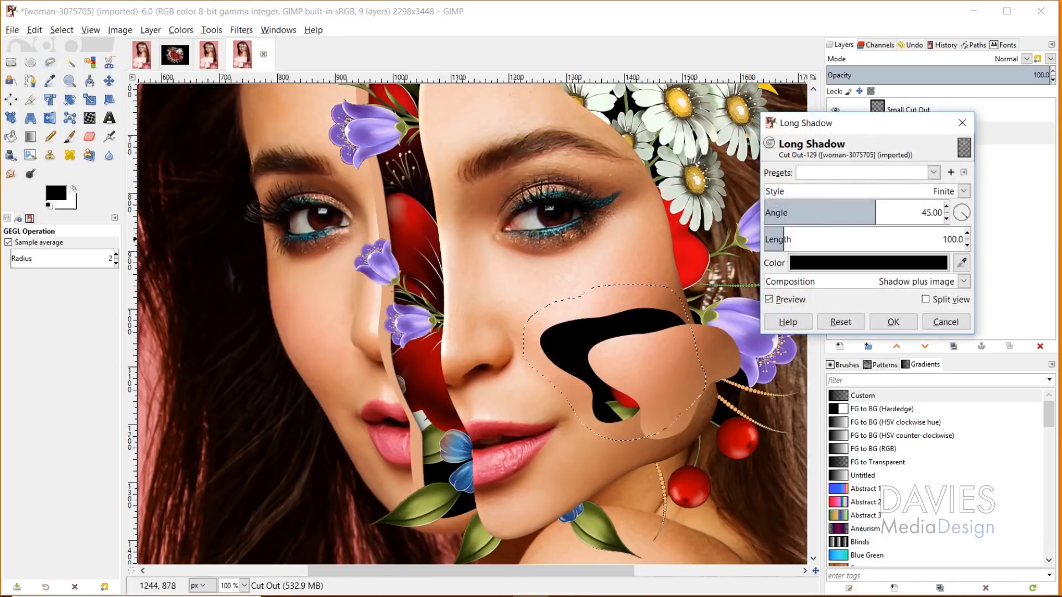
drag(795, 235, 778, 238)
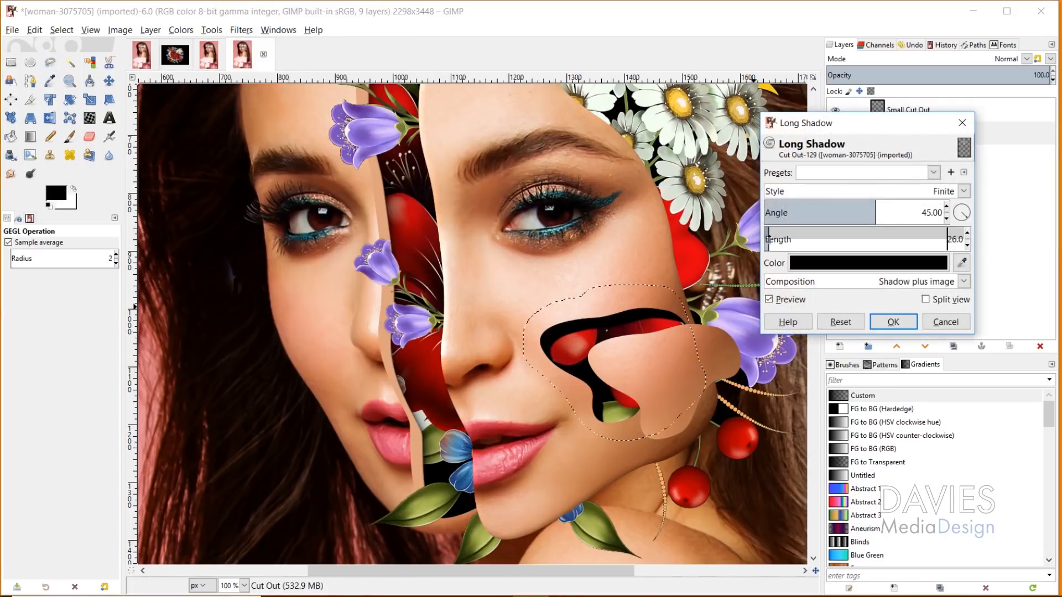
click(868, 263)
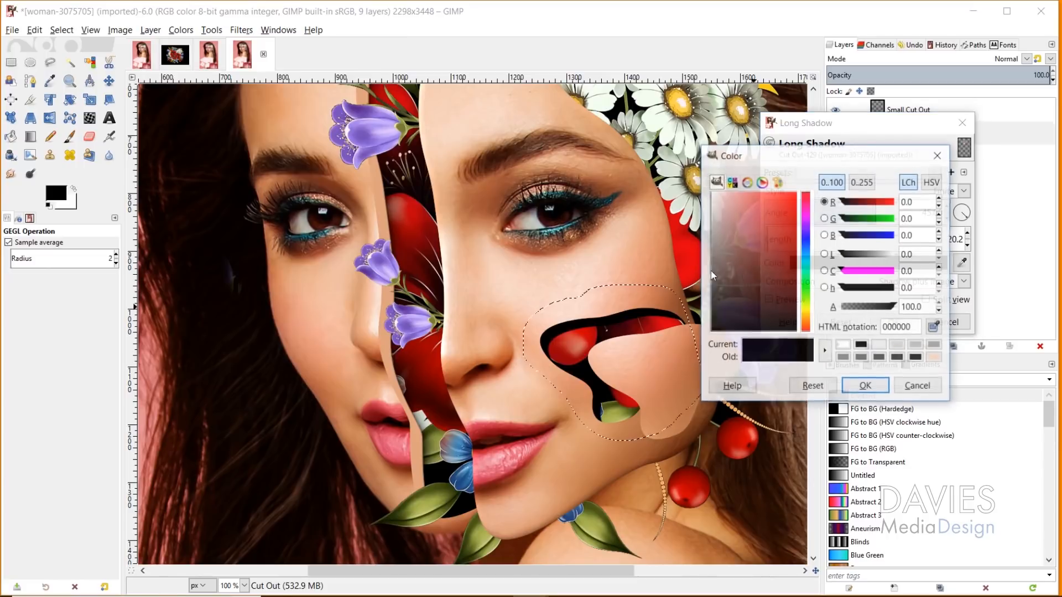
click(936, 328)
drag(493, 300, 504, 321)
click(865, 386)
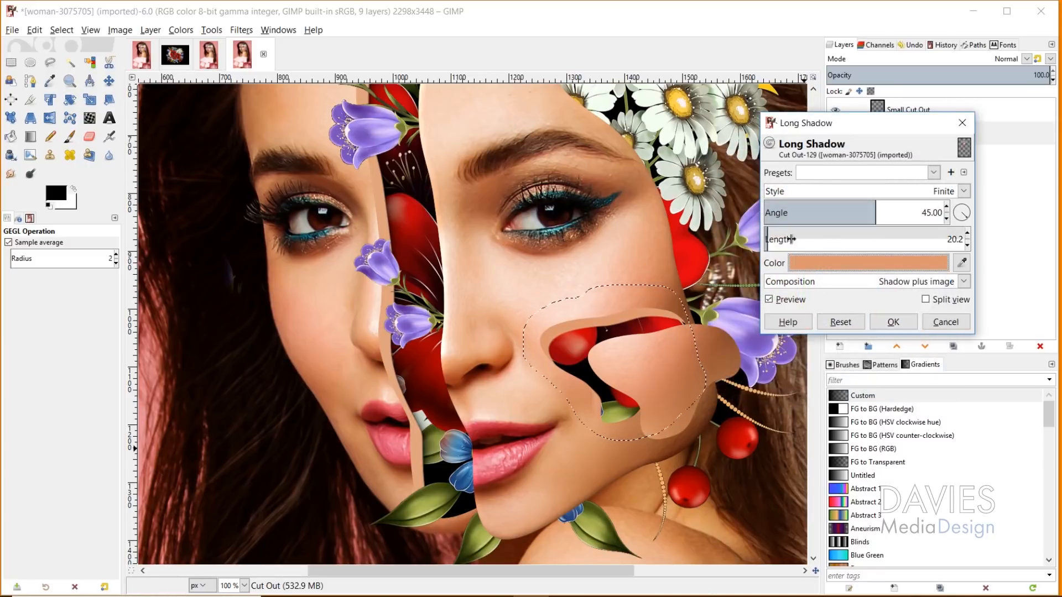
Reduce the shadow length to 17.2, apply the filter and clear the selection
click(968, 245)
double_click(967, 245)
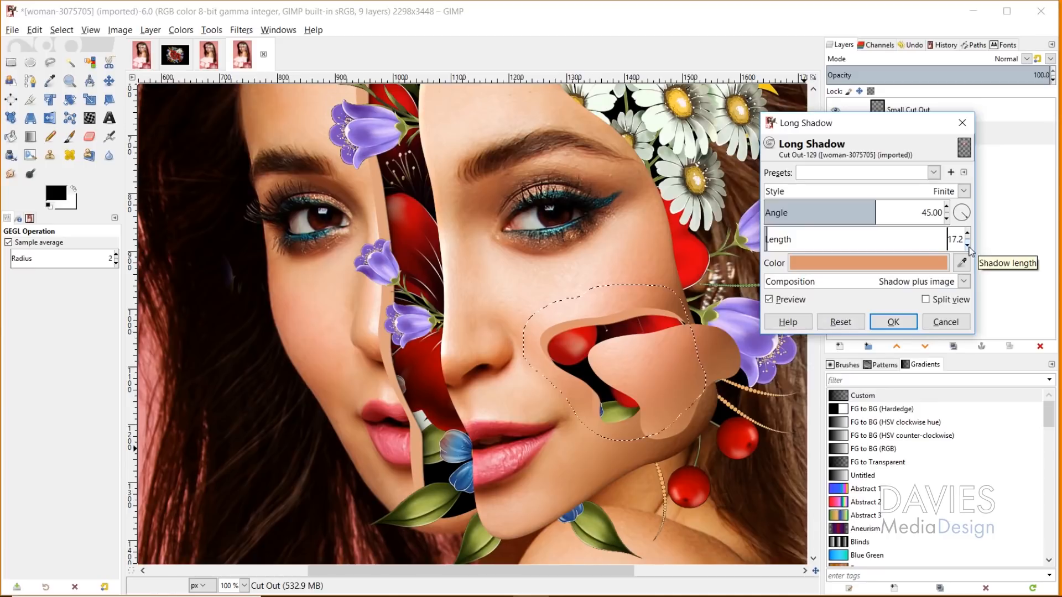
click(892, 322)
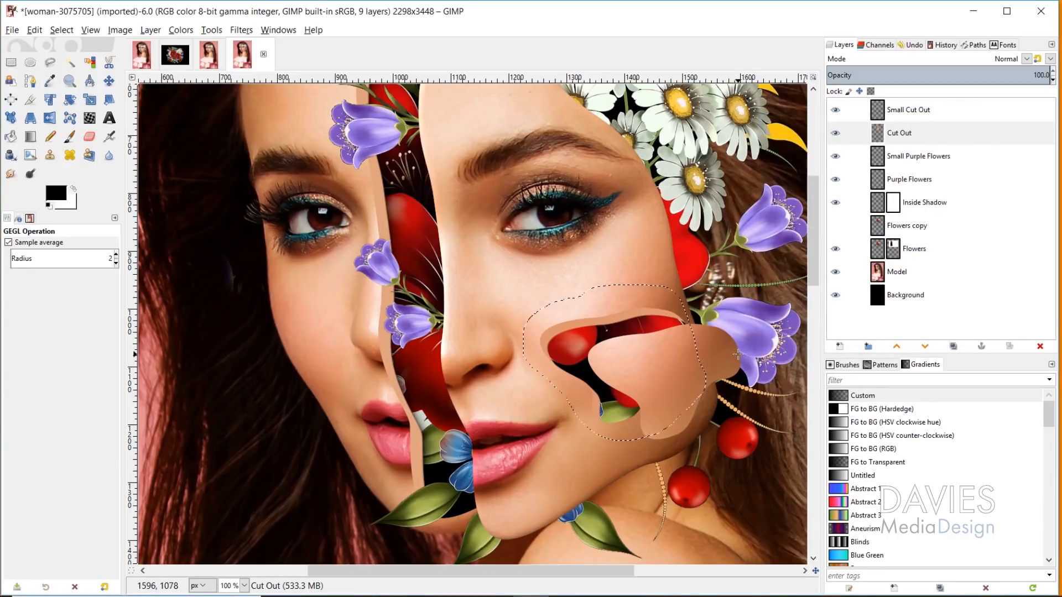
key(ctrl+shift+a)
Apply an Add Bevel effect with thickness 10 to the Small Cut Out layer
click(881, 110)
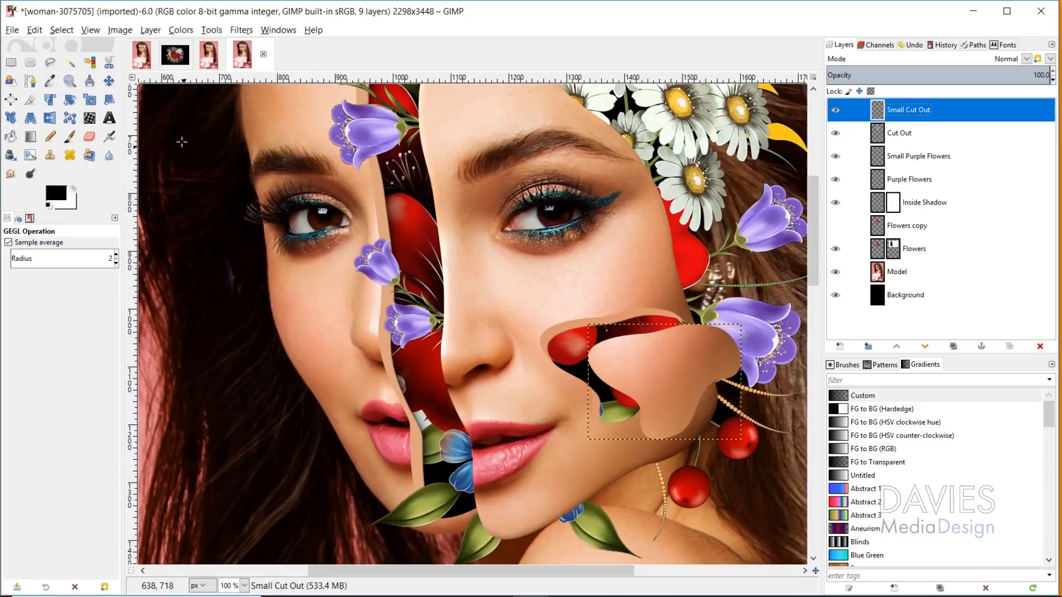
click(242, 30)
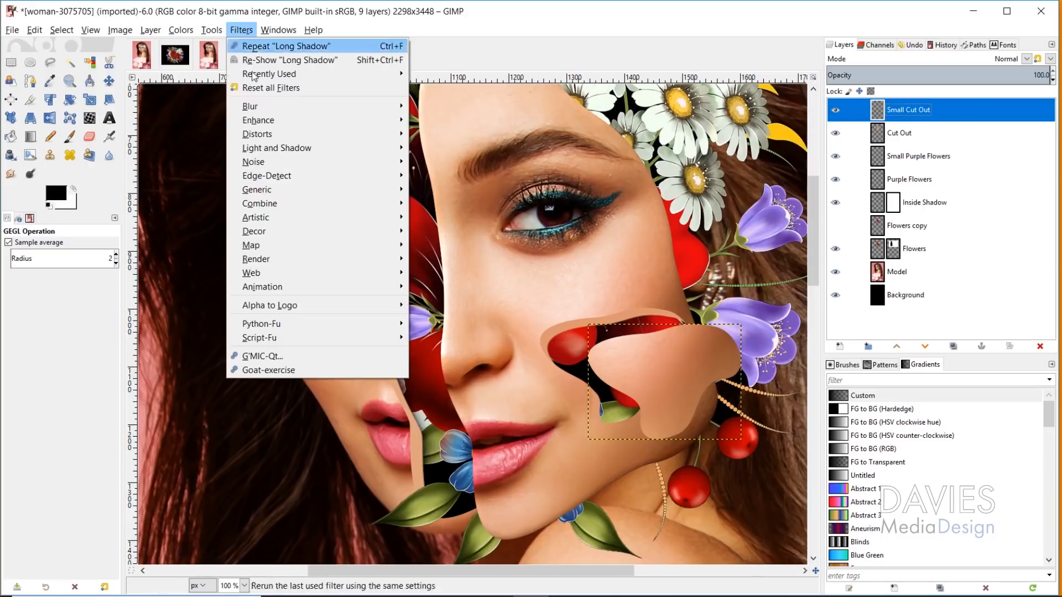
mouse_move(283, 238)
click(437, 231)
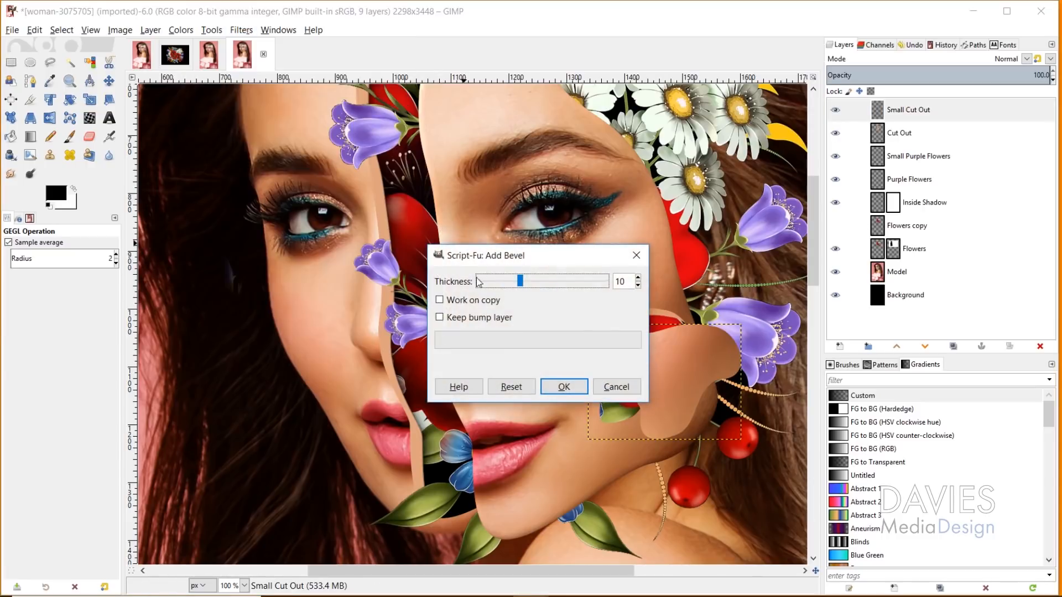
click(564, 386)
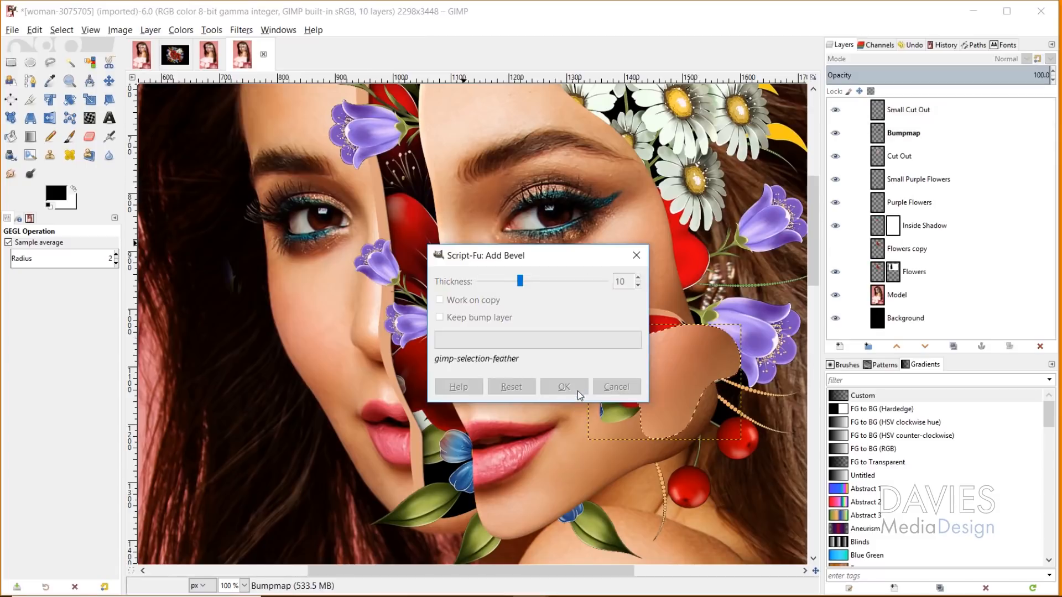
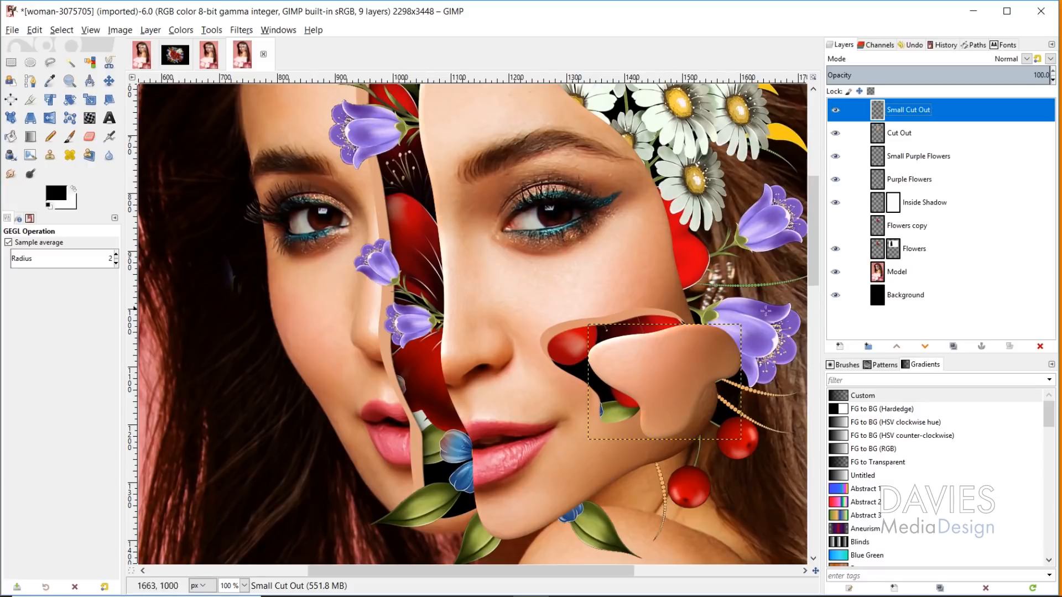
Duplicate the Small Purple Flowers layer, raise the copy to the top of the stack and move it over the cheek opening
click(880, 158)
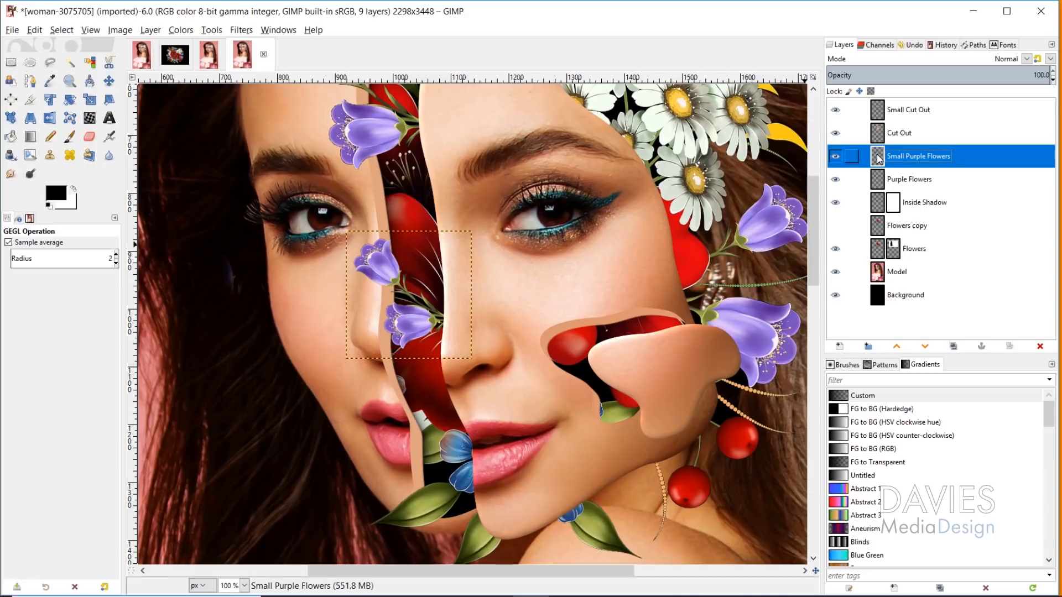
click(953, 346)
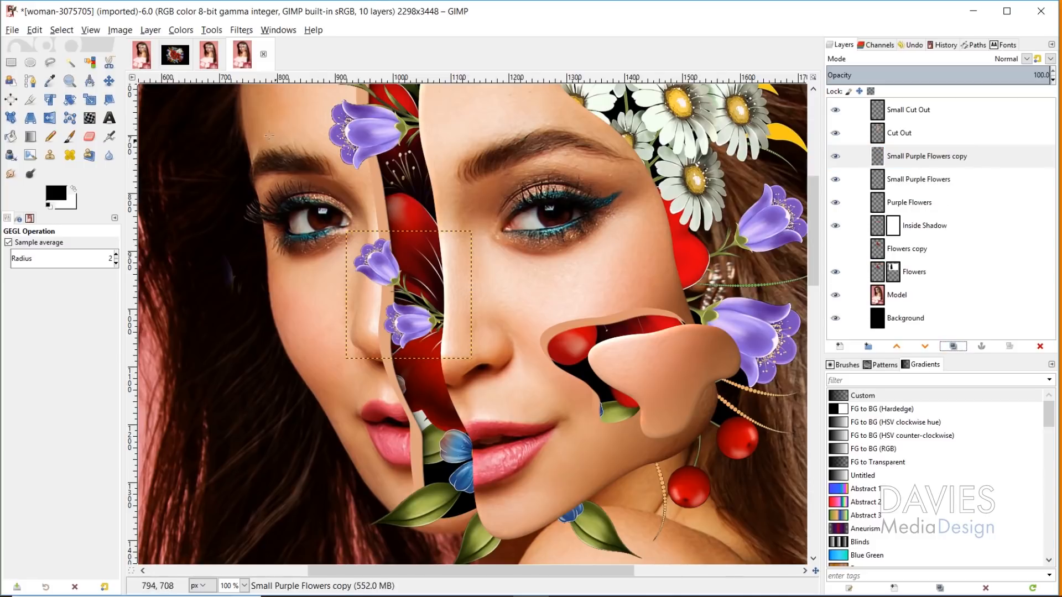
key(m)
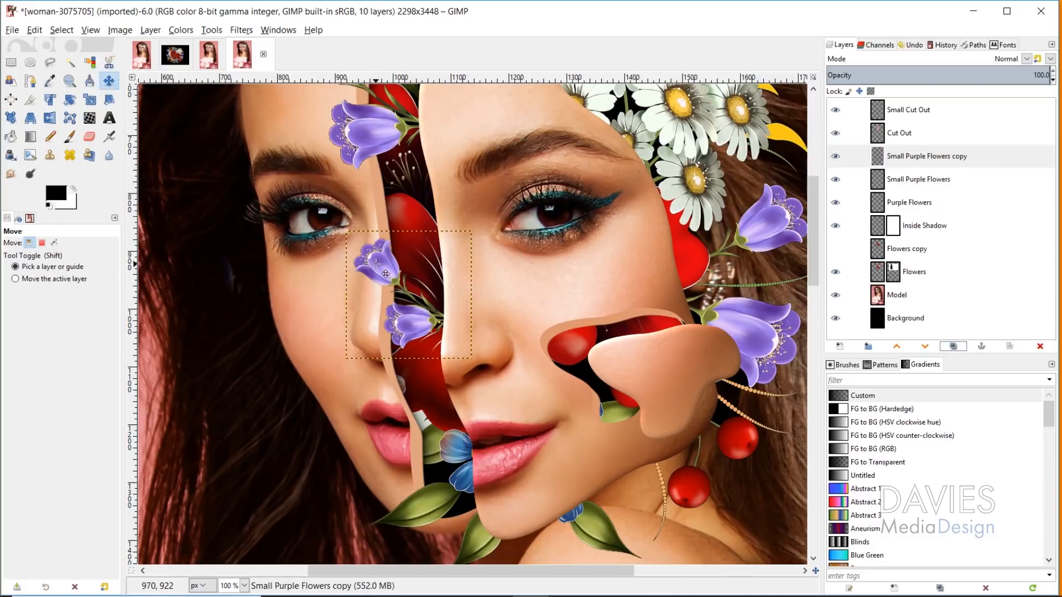
drag(386, 274, 584, 299)
drag(885, 158, 880, 107)
drag(596, 303, 659, 267)
Rotate the copied purple flowers about 68 degrees so they point upward, and nudge them up at the cheek opening
click(70, 99)
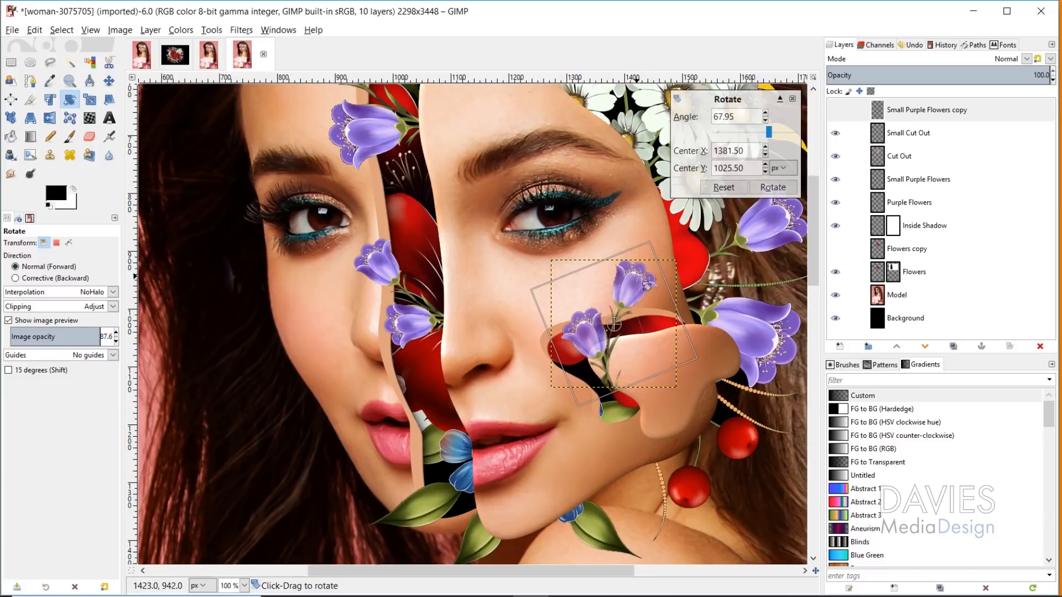
click(772, 187)
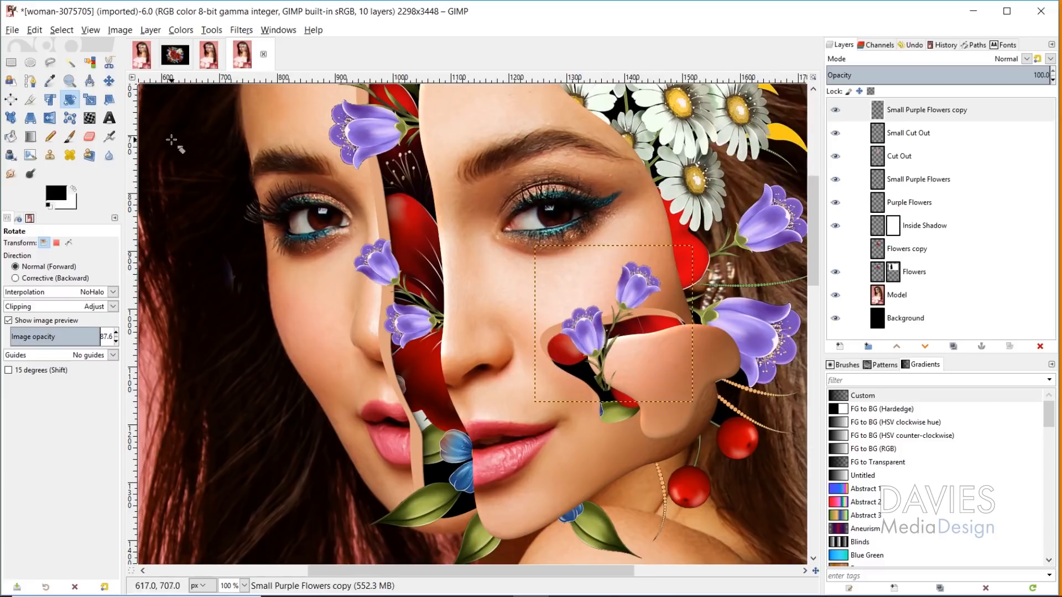
click(108, 81)
mouse_move(600, 336)
mouse_down()
mouse_move(618, 313)
mouse_move(604, 319)
mouse_up()
Place the copied flowers' layer below Small Cut Out and shift the cheek piece and flowers so the stems tuck behind it
drag(913, 110, 864, 161)
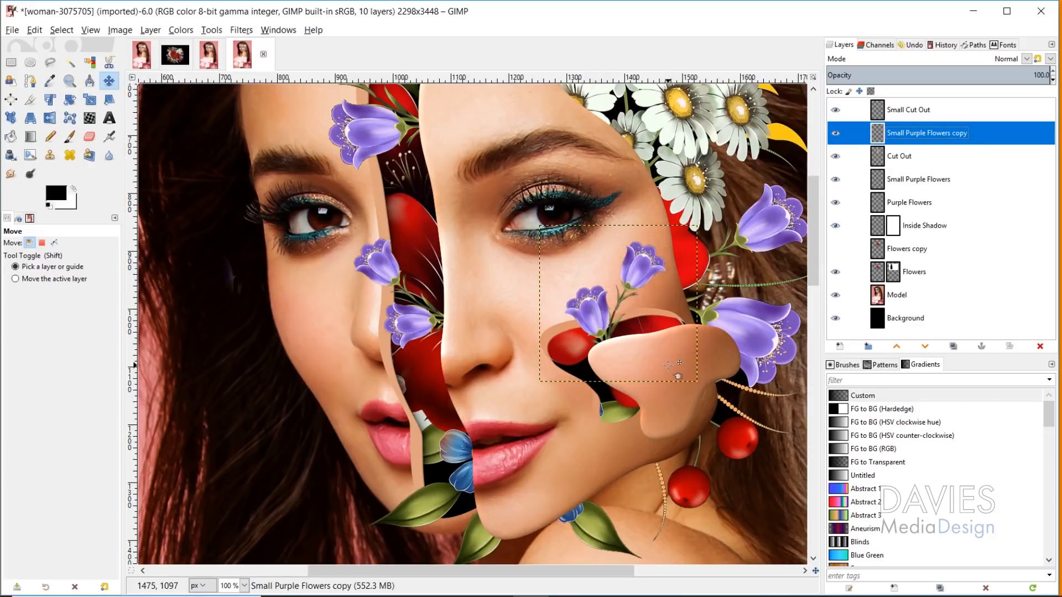
drag(716, 375, 715, 359)
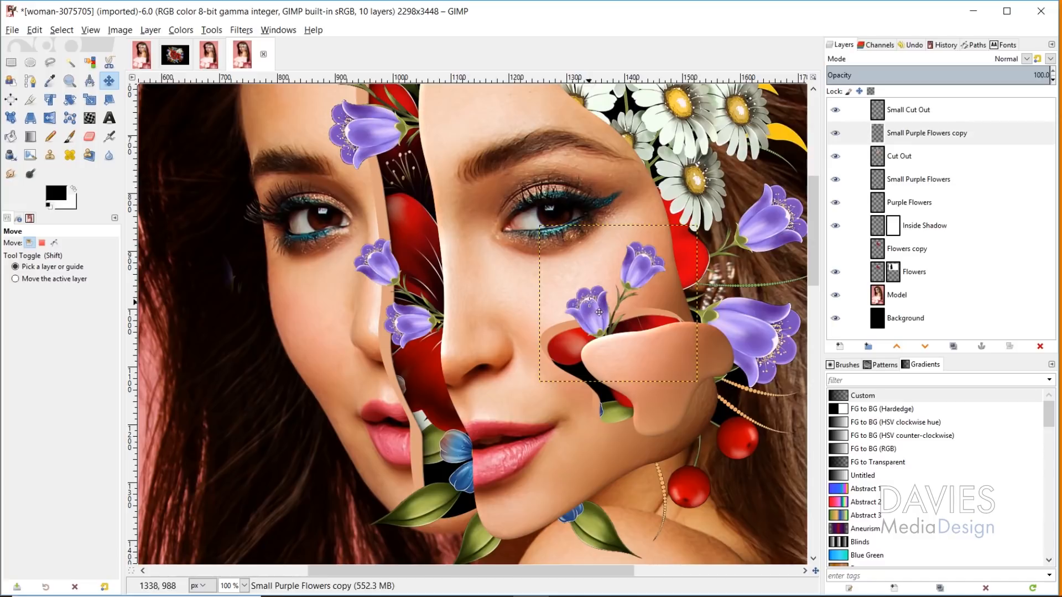
drag(599, 312, 623, 301)
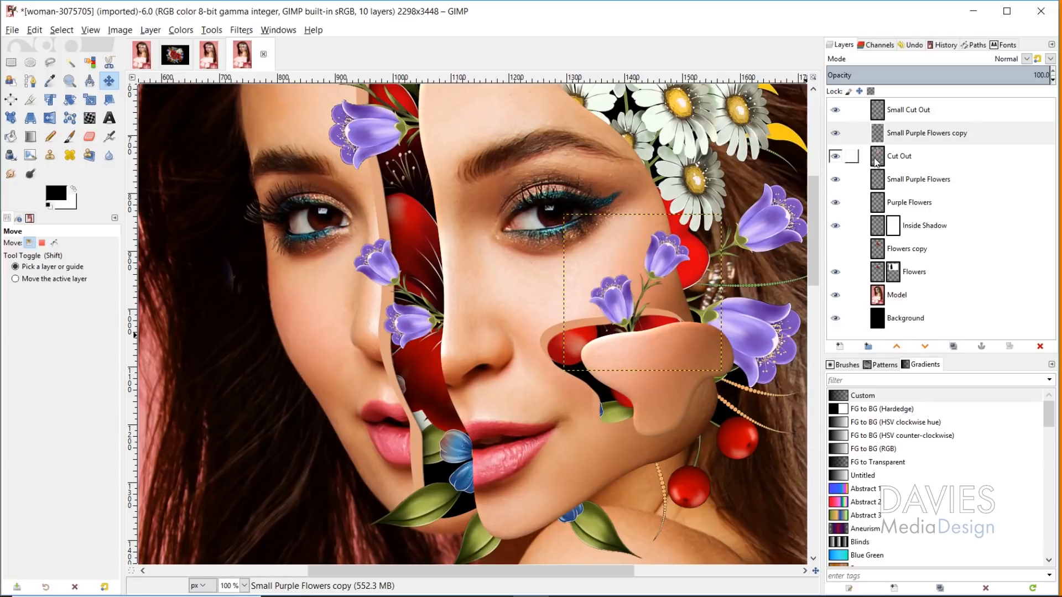
Show the Flowers copy layer and move it to the top of the layer stack
click(843, 252)
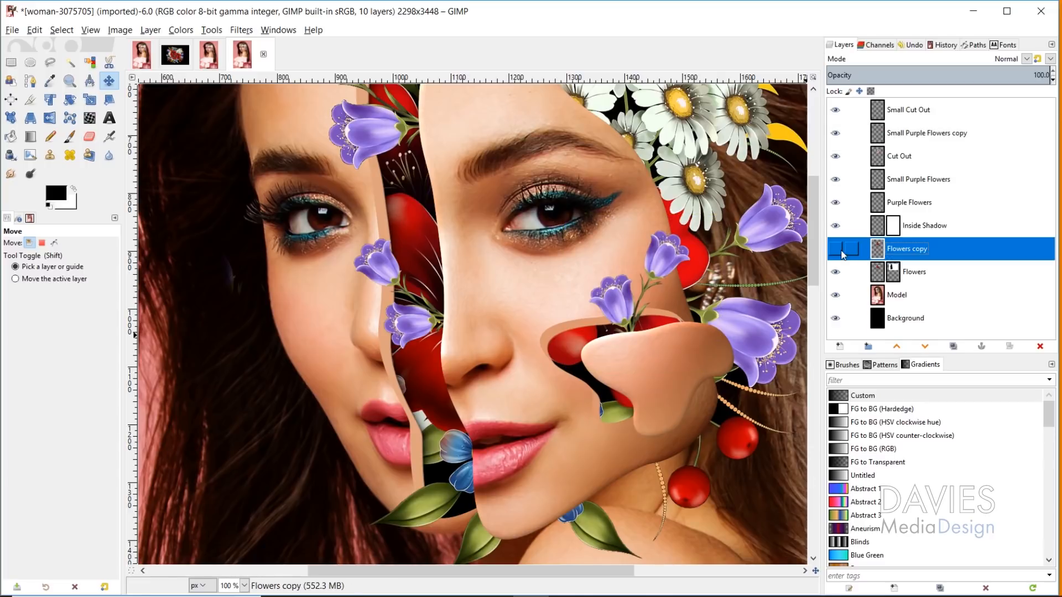
click(835, 249)
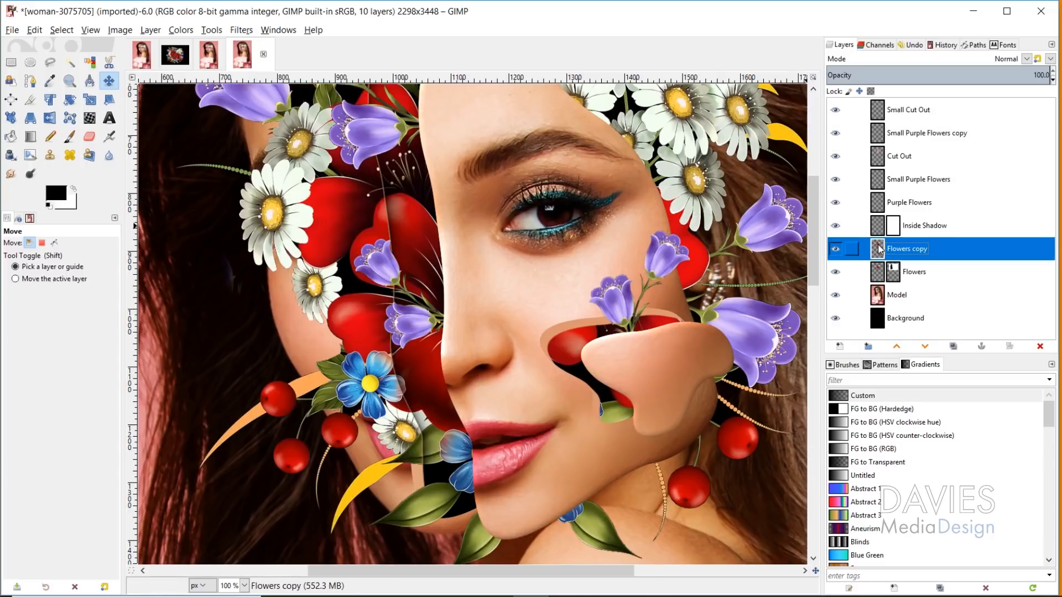
drag(879, 249, 879, 108)
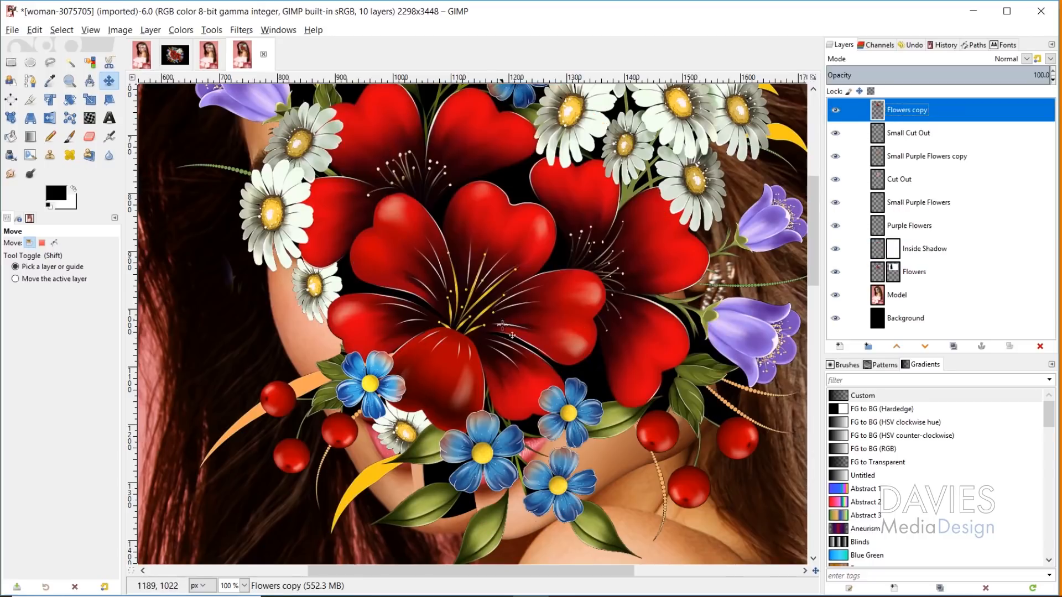
Draw a closed freehand selection around the blue blossoms and leaves above the red flowers on the Flowers copy layer
scroll(502, 325, up, 5)
scroll(435, 288, up, 1)
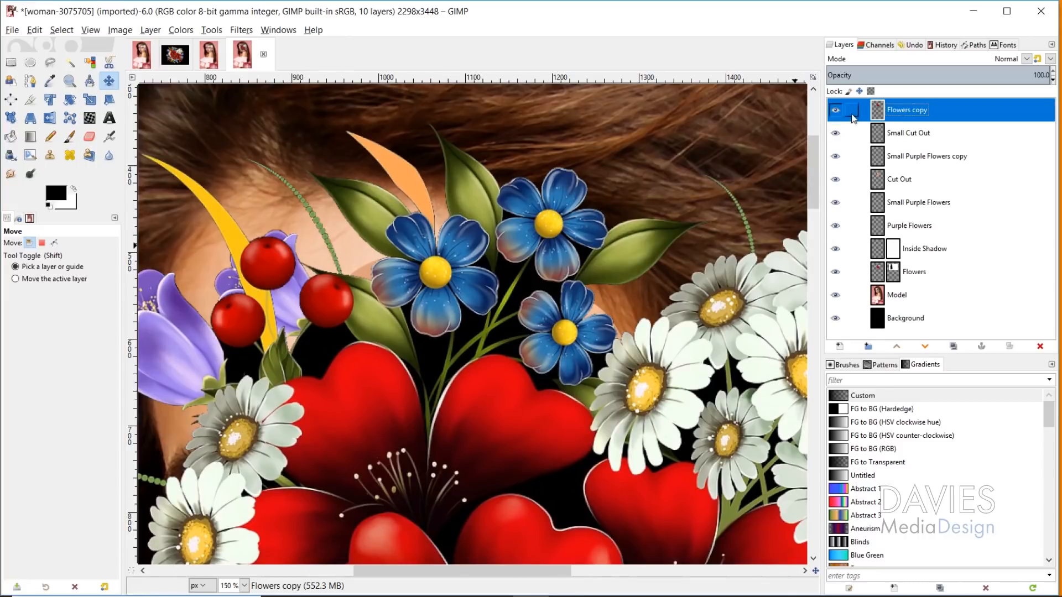
click(50, 62)
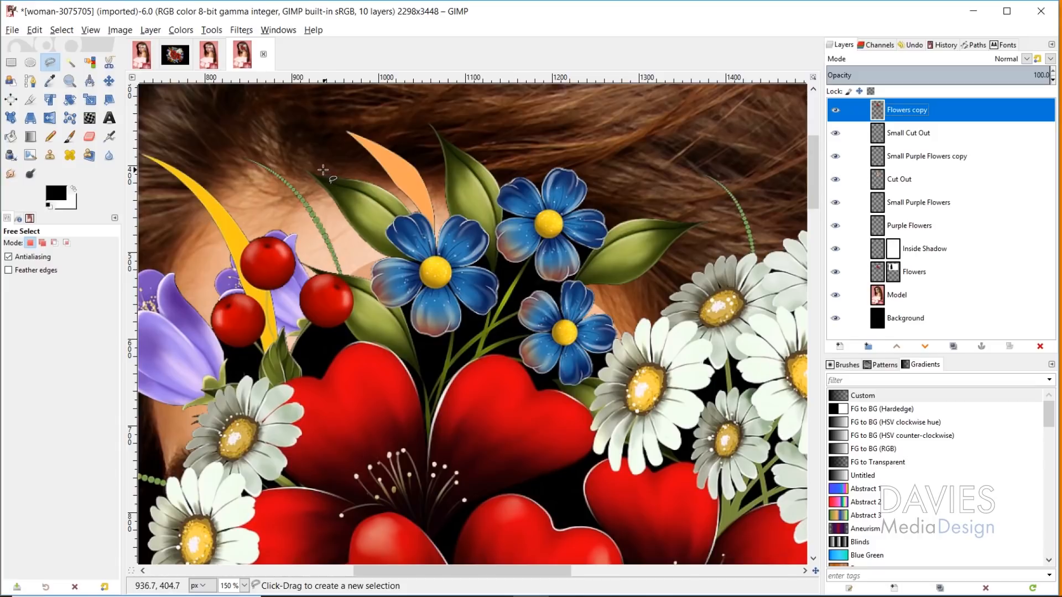
click(246, 148)
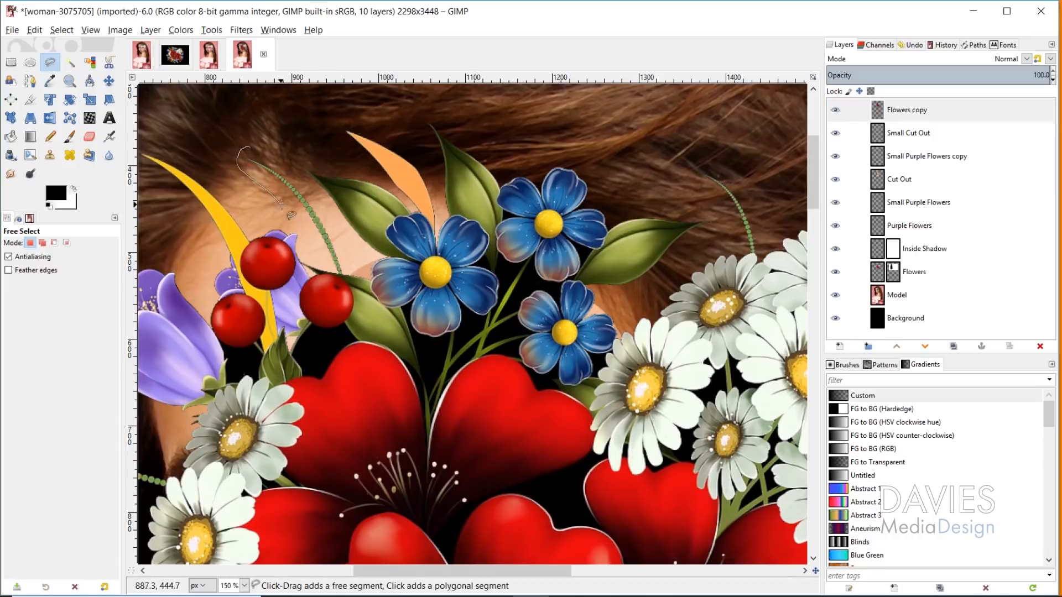
mouse_move(308, 239)
mouse_down()
mouse_move(304, 321)
mouse_move(348, 342)
mouse_move(386, 340)
mouse_move(418, 375)
mouse_move(432, 428)
mouse_move(448, 365)
mouse_move(467, 352)
mouse_move(509, 350)
mouse_move(547, 384)
mouse_move(586, 386)
mouse_move(619, 330)
mouse_up()
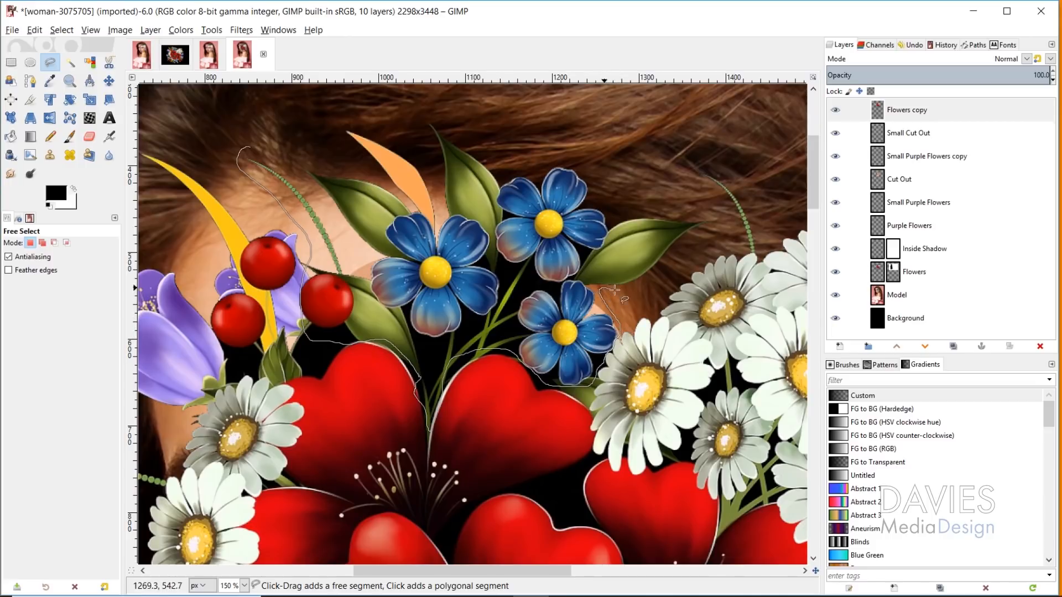
drag(648, 278, 688, 242)
mouse_move(690, 195)
mouse_down()
mouse_move(526, 140)
mouse_move(379, 109)
mouse_move(250, 147)
mouse_up()
key(Return)
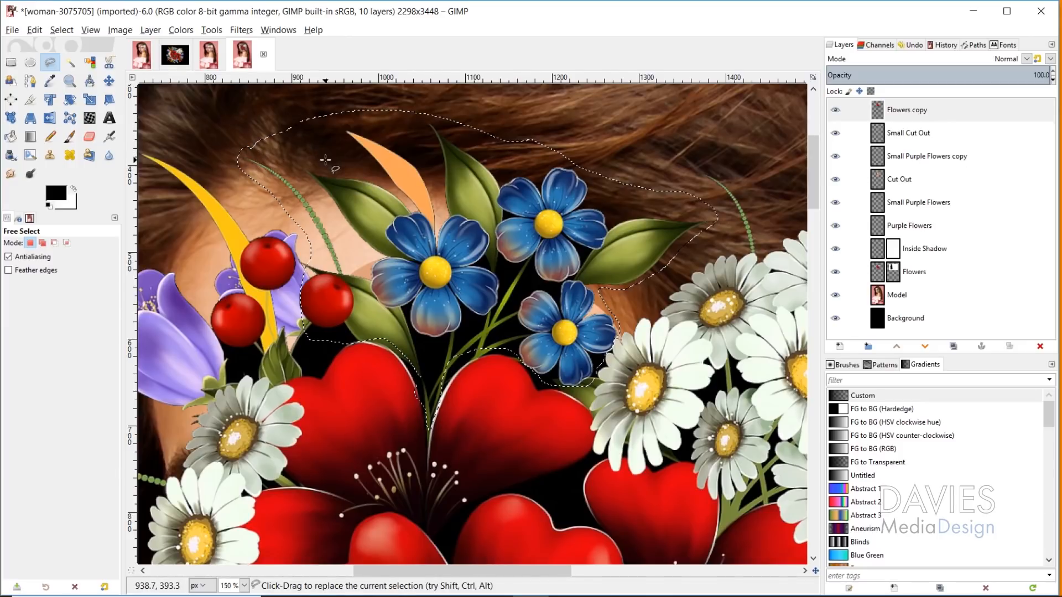
Cut the selected blue blossoms from the Flowers copy layer, clear the selection and hide that layer
key(ctrl+x)
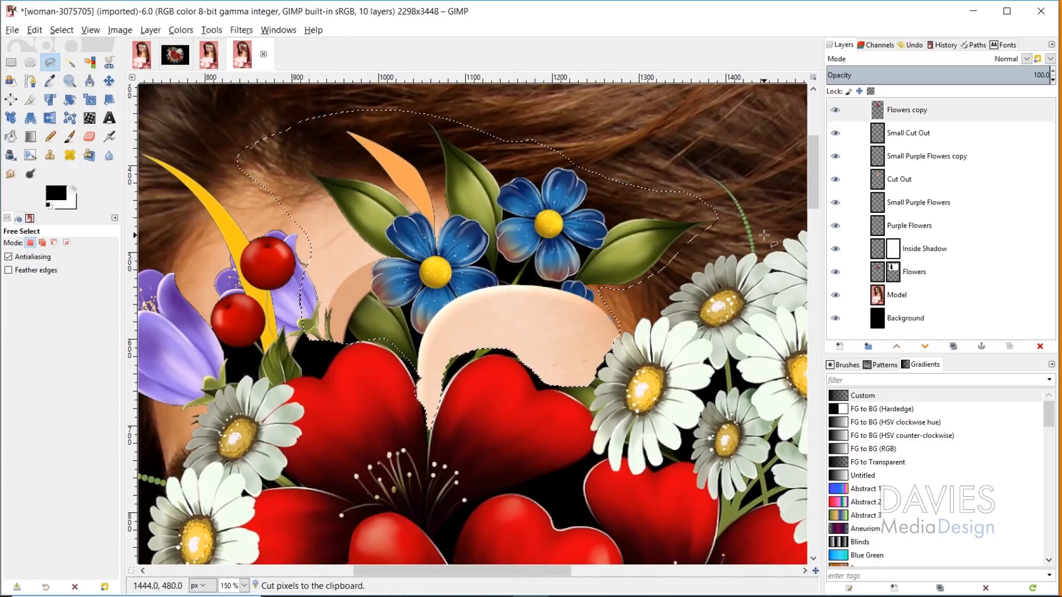
key(ctrl+shift+a)
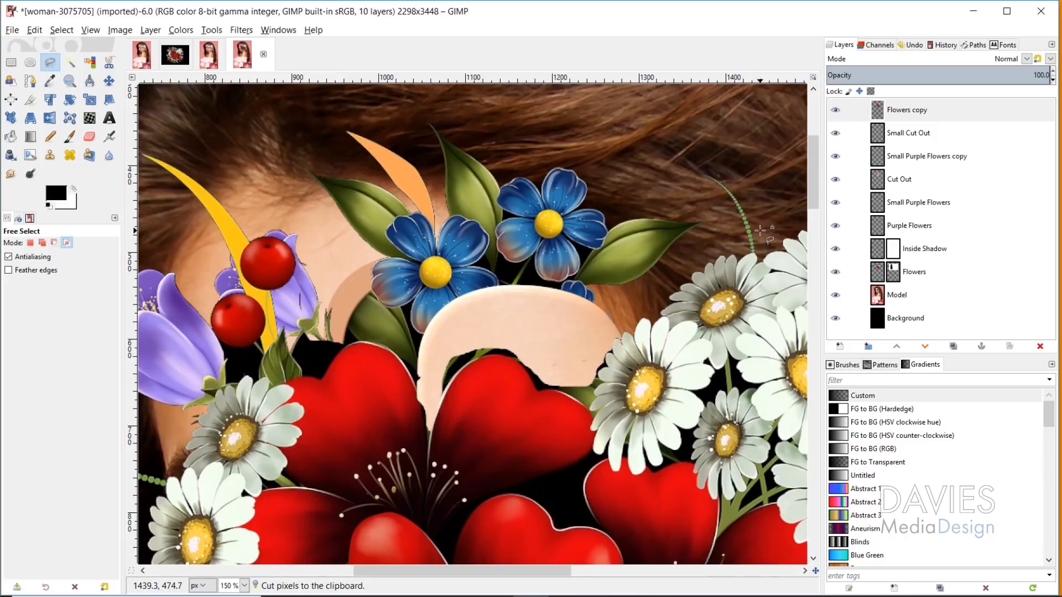
click(835, 111)
scroll(748, 332, down, 5)
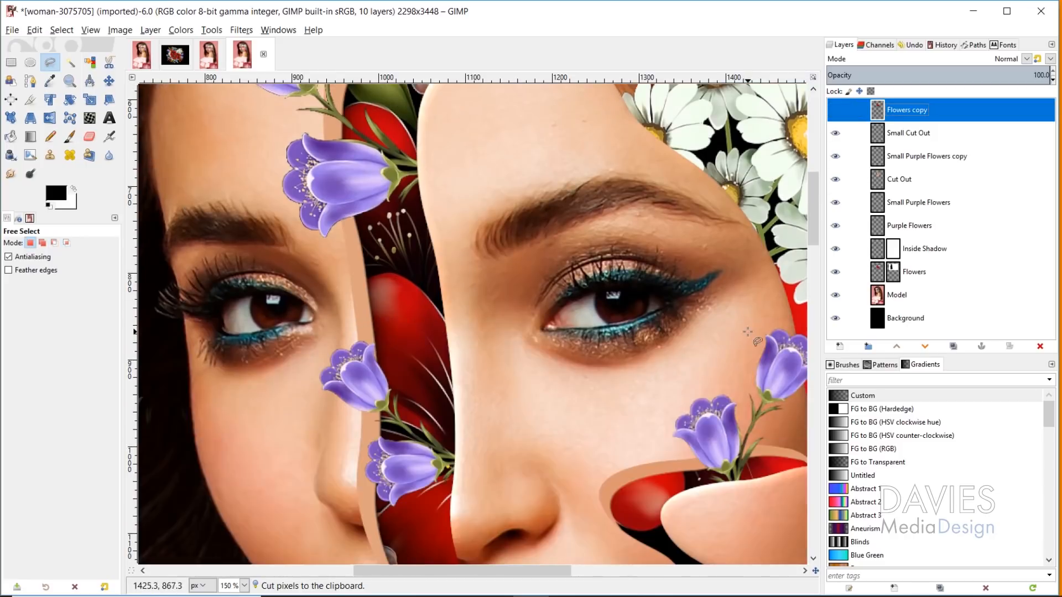
Paste the cut blue blossoms as a new layer and move them over the small cheek cut-out
key(ctrl+v)
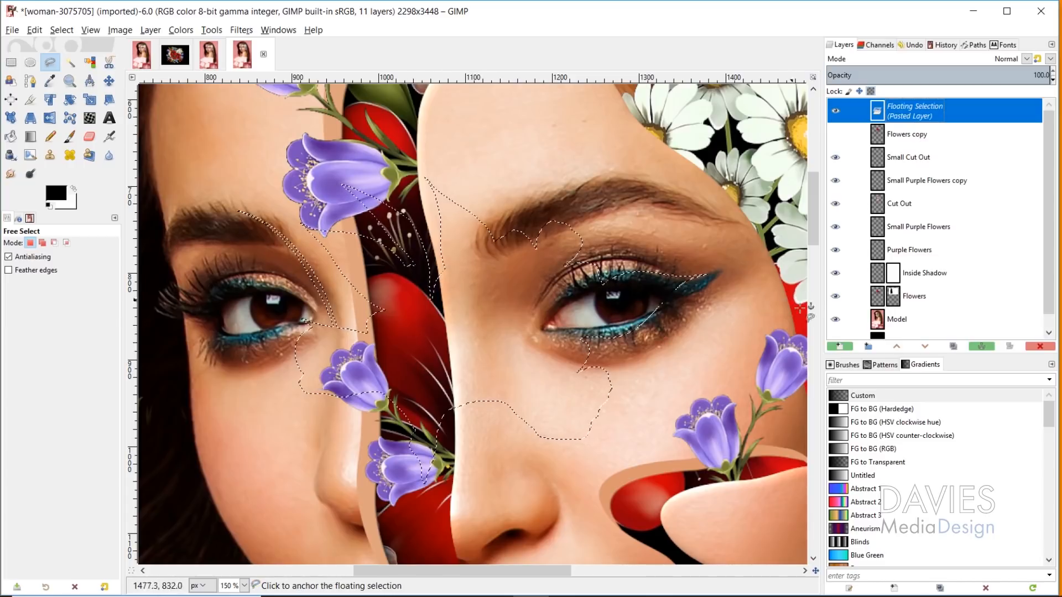
click(839, 347)
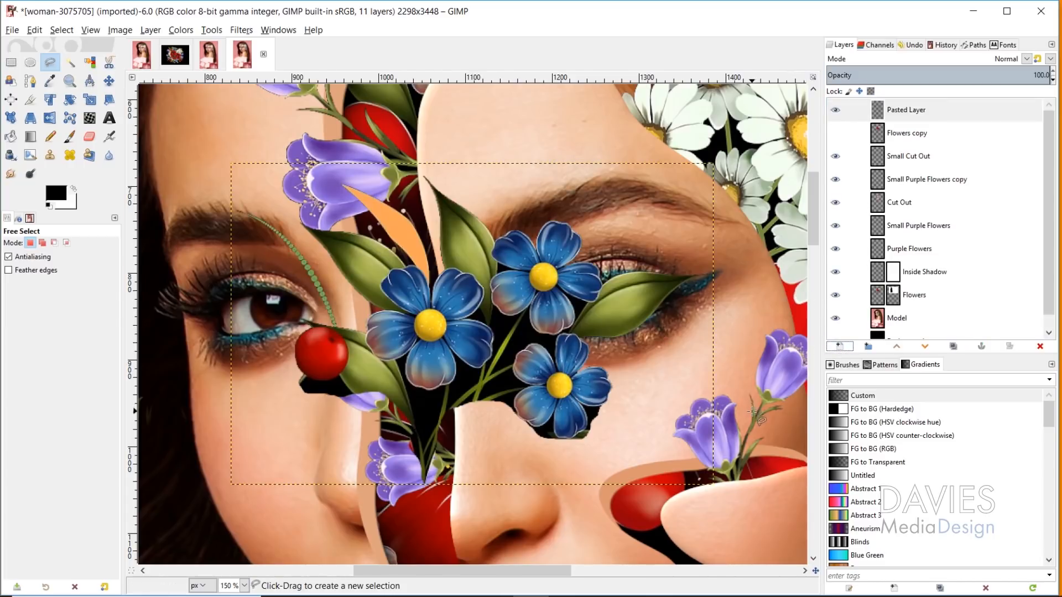
scroll(747, 397, down, 1)
drag(566, 570, 645, 571)
click(109, 81)
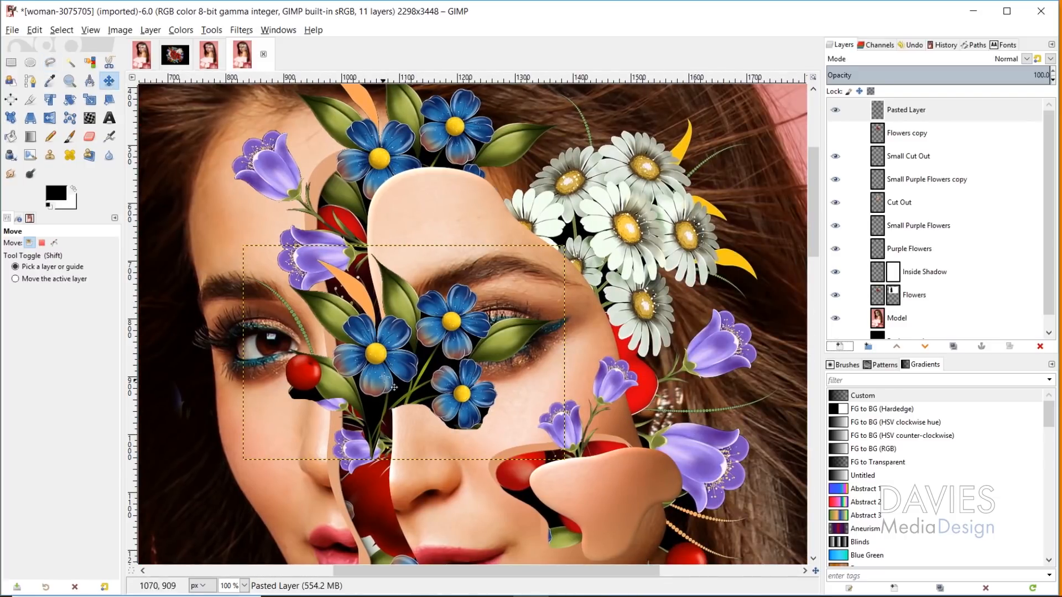
drag(394, 387, 567, 446)
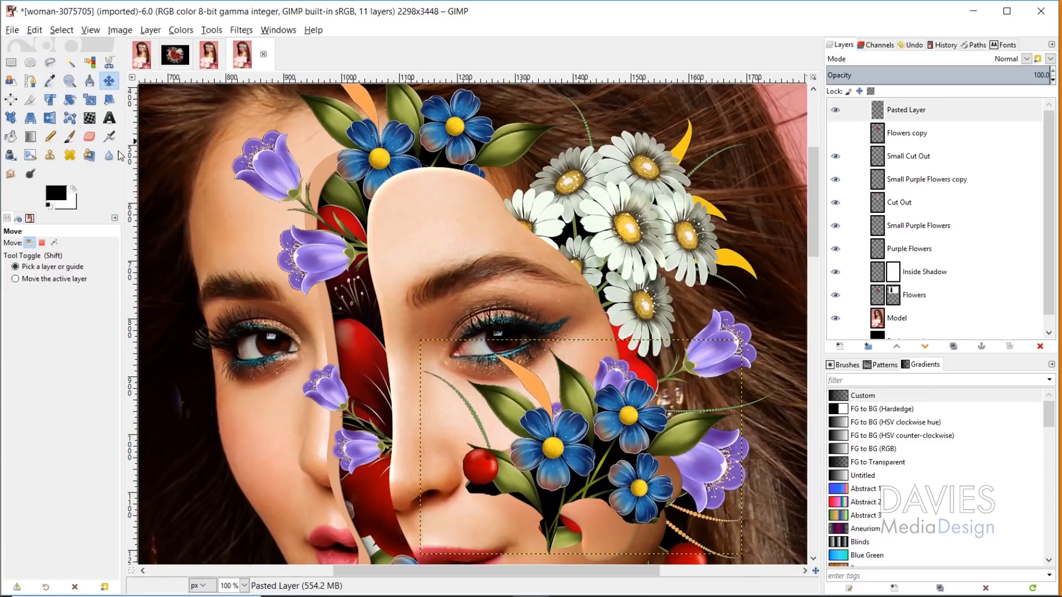
Flip the pasted blossoms horizontally and rename their layer "Flower Bunch"
click(49, 117)
click(553, 446)
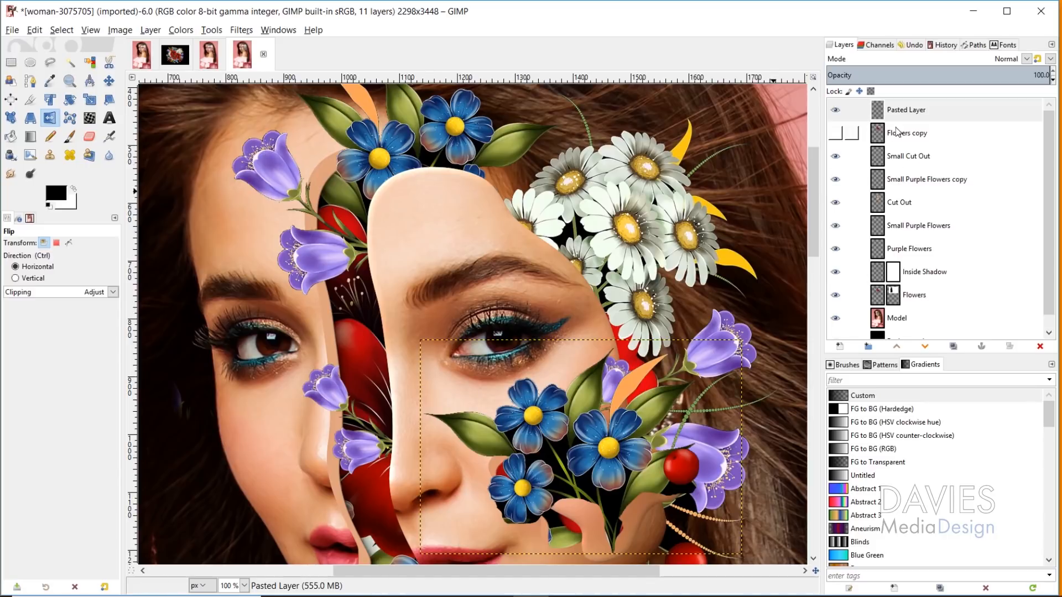
double_click(897, 109)
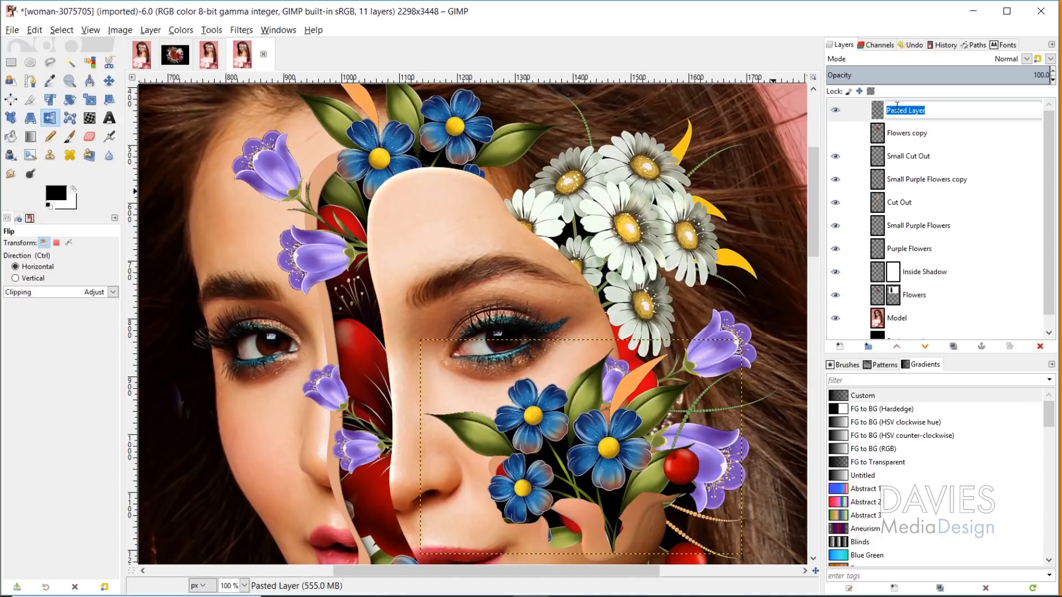
text(Flower Bunch)
key(Return)
Place Flower Bunch below the Small Cut Out layer and scale it proportionally to 372 × 248 px over the cheek opening
drag(885, 111, 888, 167)
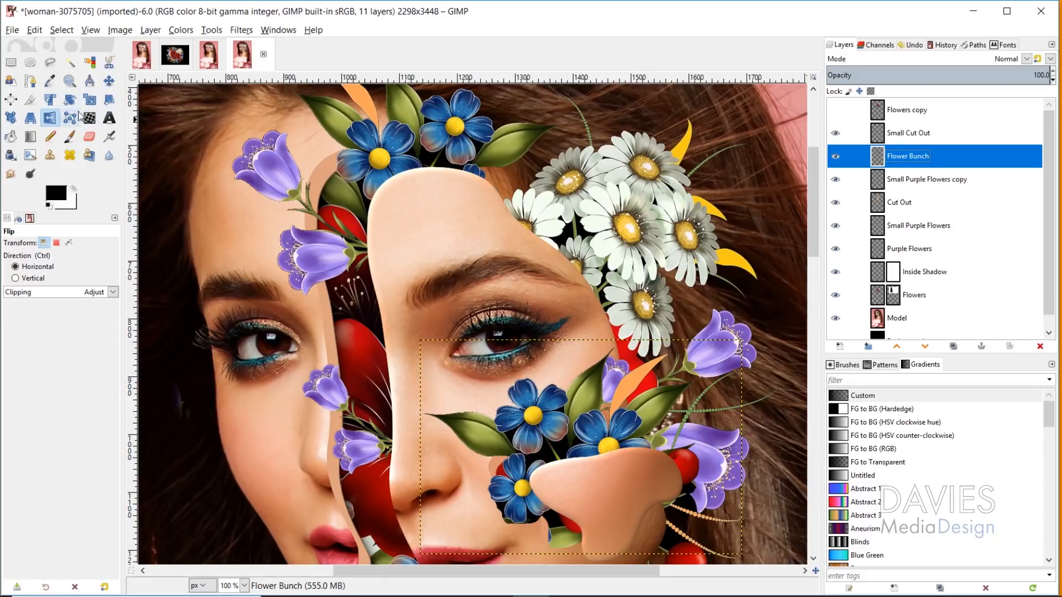
click(90, 99)
click(551, 429)
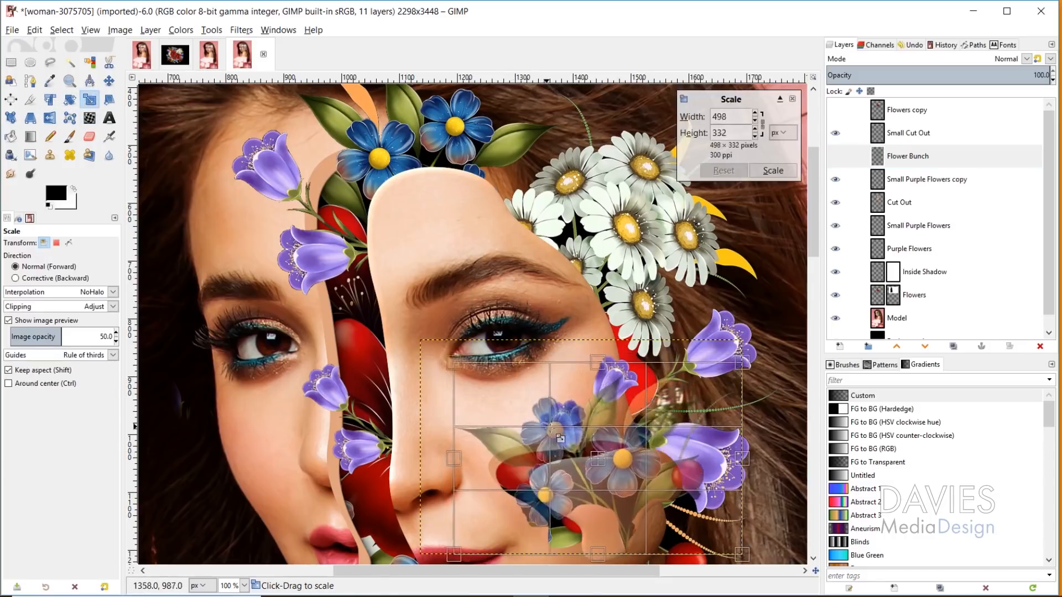
drag(560, 438, 606, 471)
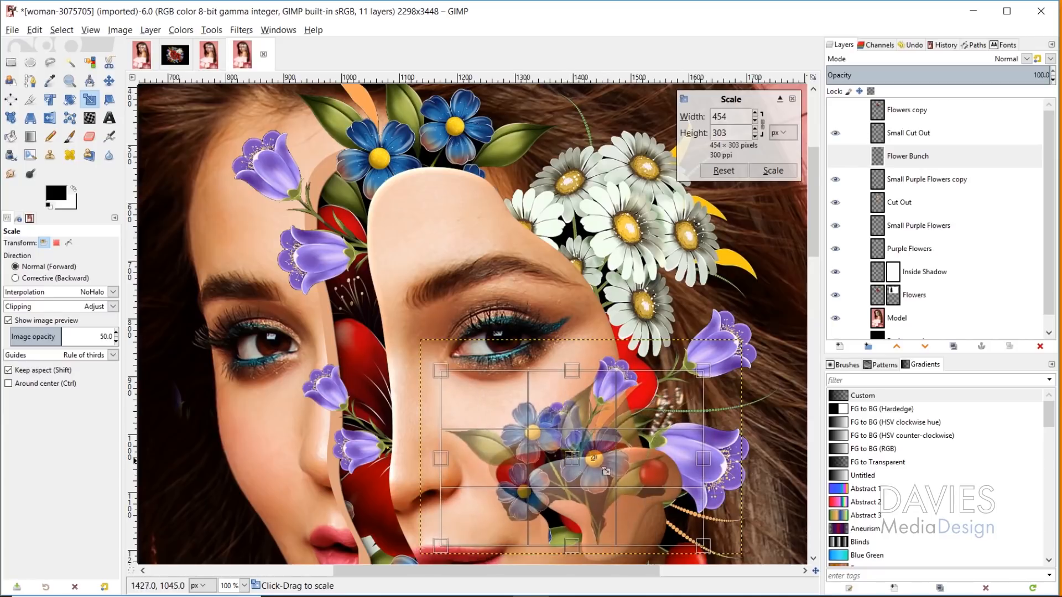
scroll(606, 471, down, 3)
drag(440, 253, 486, 284)
drag(602, 366, 578, 354)
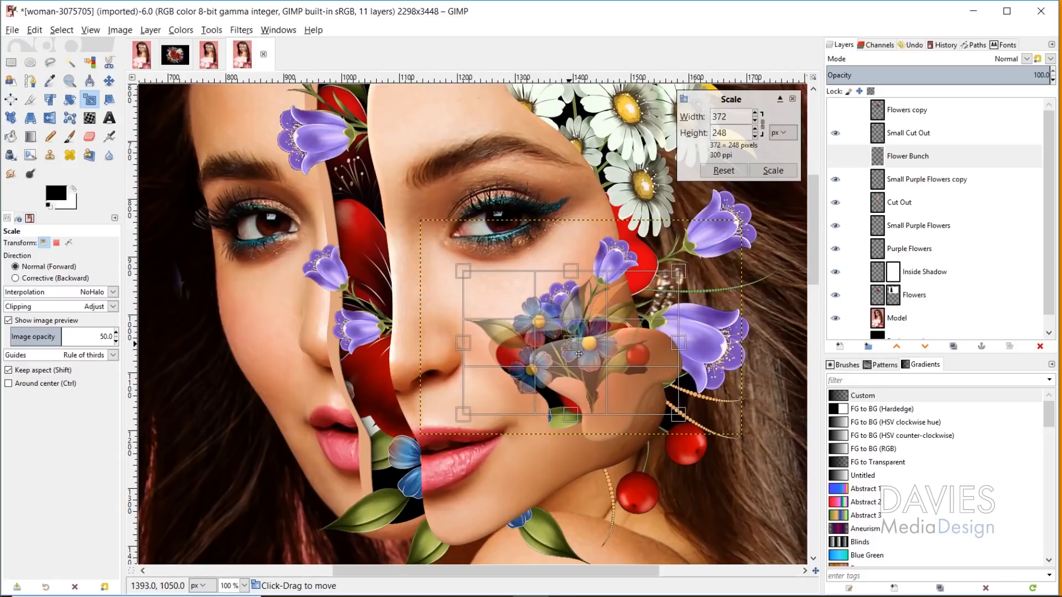
click(772, 171)
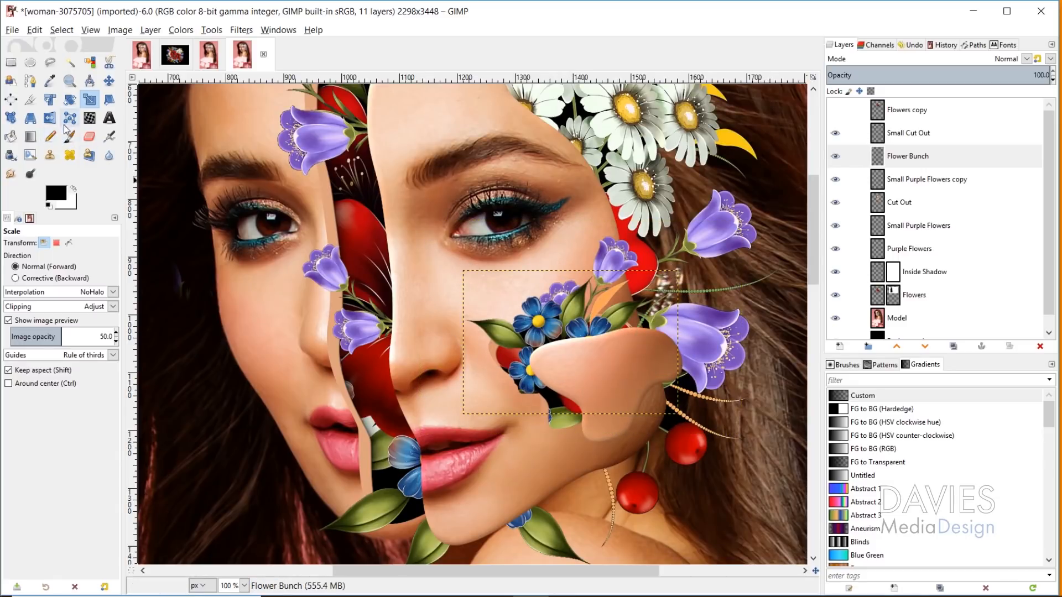
Rotate the Flower Bunch layer by -17.66° and shift it slightly up to centre 1391, 1011.5 px
click(70, 100)
drag(500, 326, 494, 348)
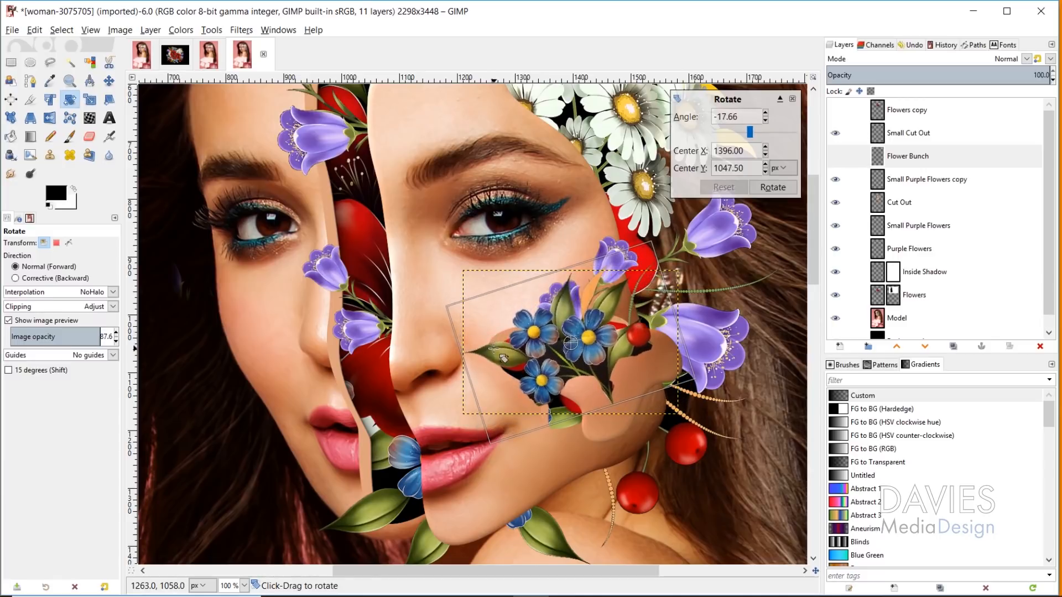
drag(571, 343, 567, 323)
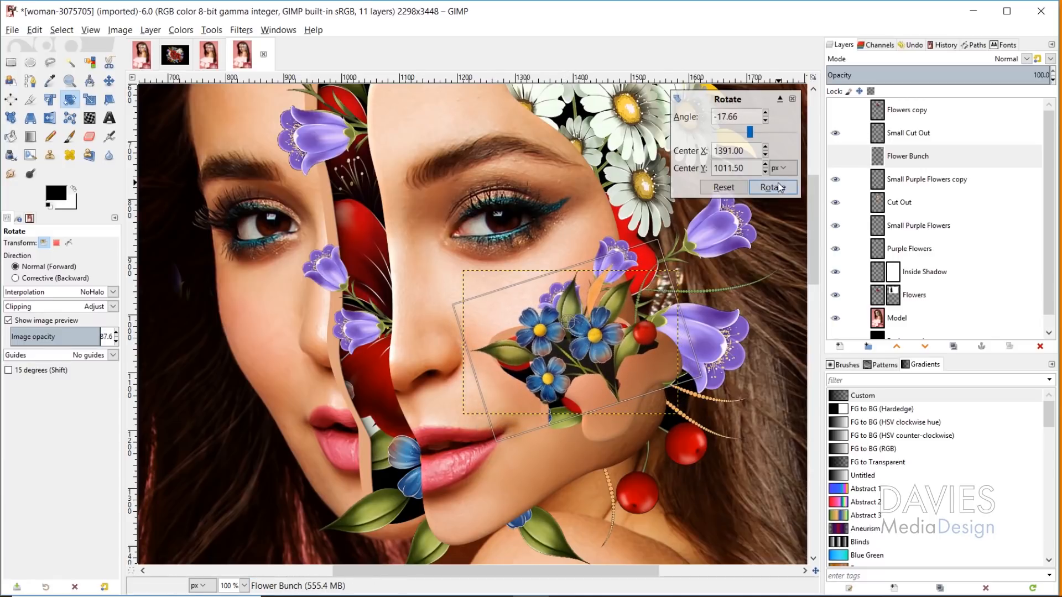
click(774, 188)
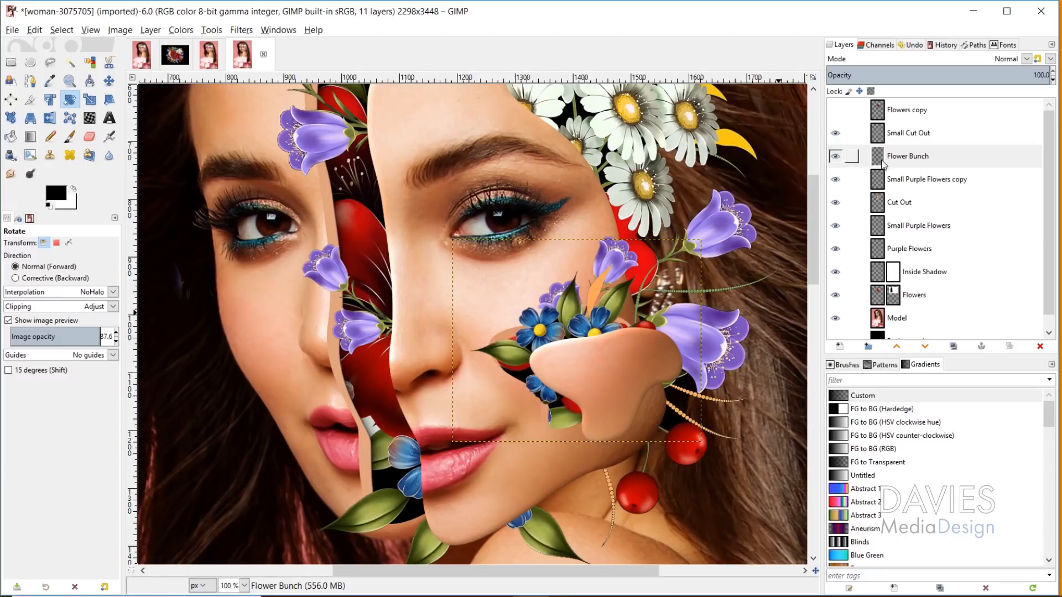
Move Flower Bunch below Small Purple Flowers copy and nudge the bunch and the cheek cut-out so the stems tuck in
drag(882, 166, 888, 192)
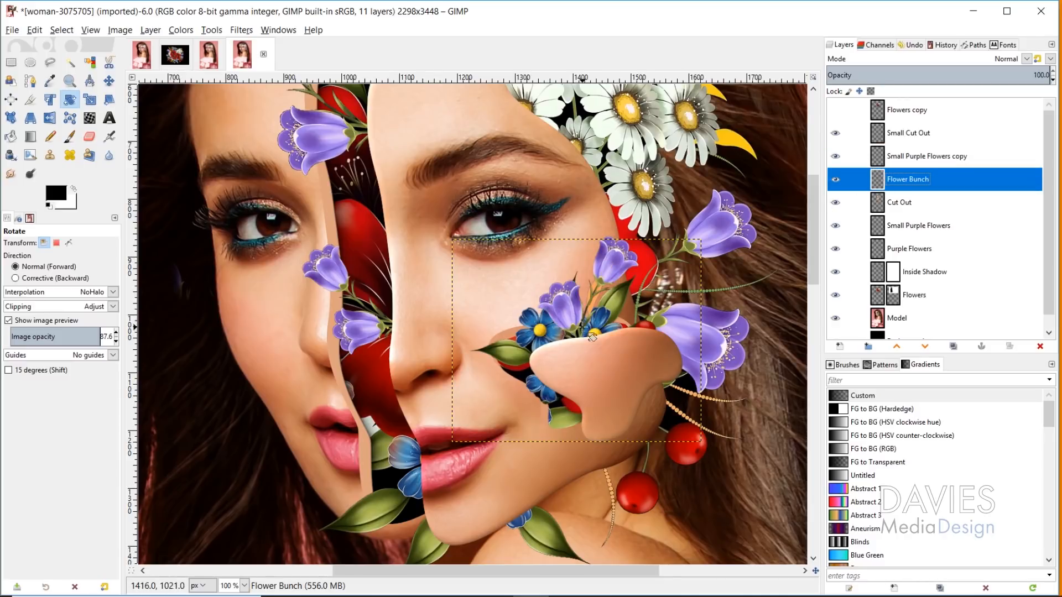
click(109, 81)
mouse_move(537, 339)
mouse_down()
mouse_move(528, 332)
mouse_move(537, 336)
mouse_up()
drag(610, 384, 617, 382)
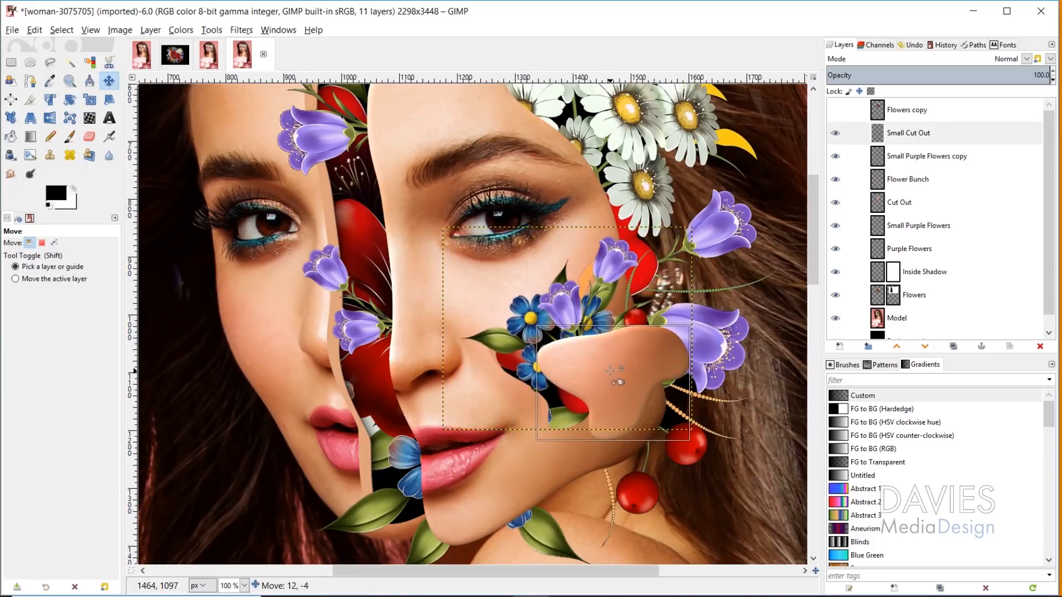
mouse_move(539, 332)
mouse_down()
mouse_move(554, 334)
mouse_move(544, 331)
mouse_up()
Apply Brightness-Contrast to the Flowers layer with brightness 23 and contrast 14, comparing it with the original
key(minus)
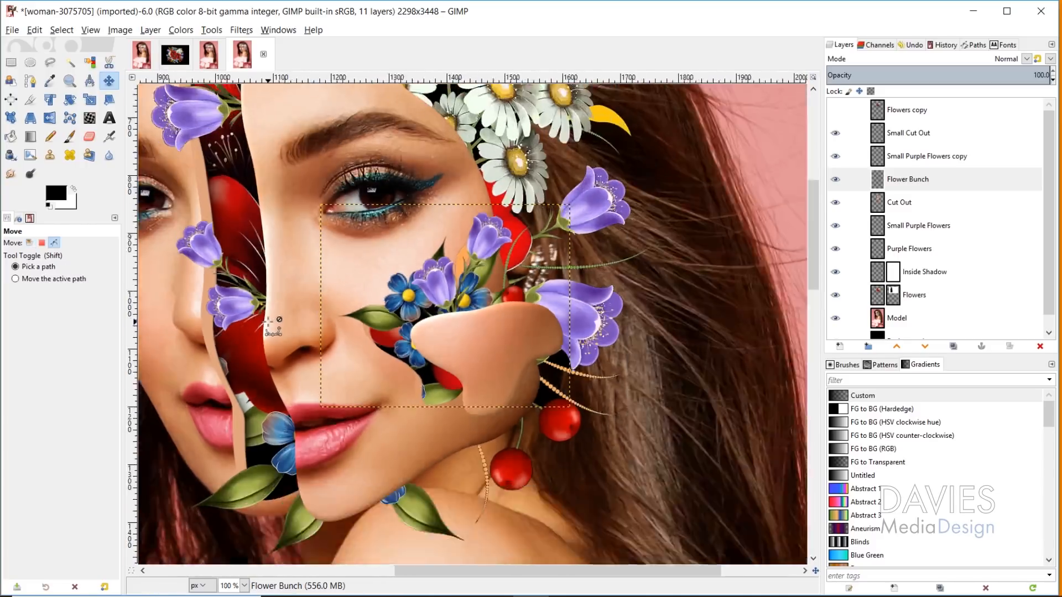
drag(528, 571, 450, 573)
scroll(433, 462, up, 1)
key(ctrl)
scroll(434, 459, down, 1)
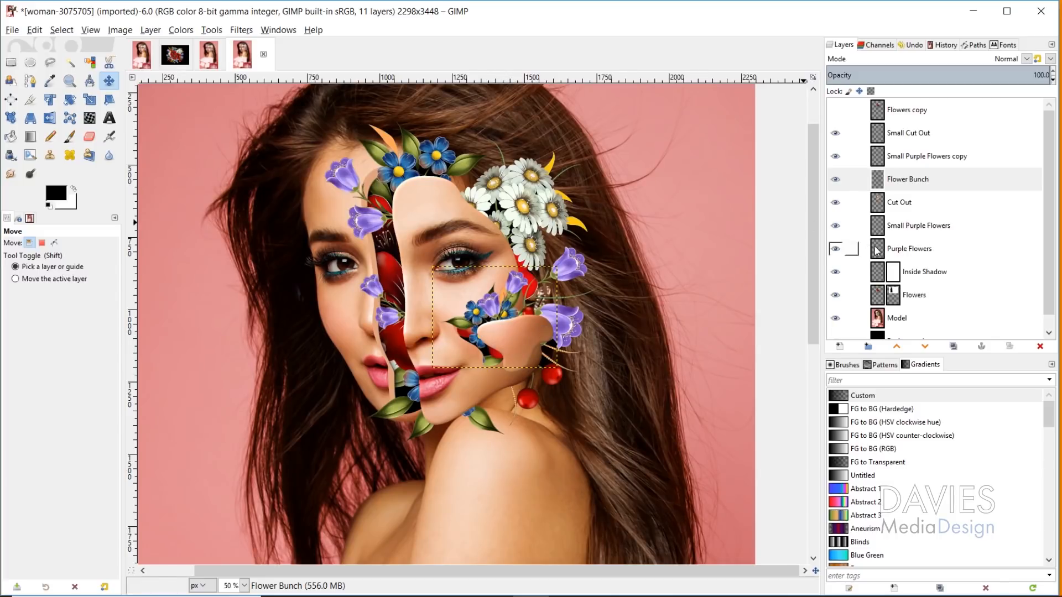
click(879, 298)
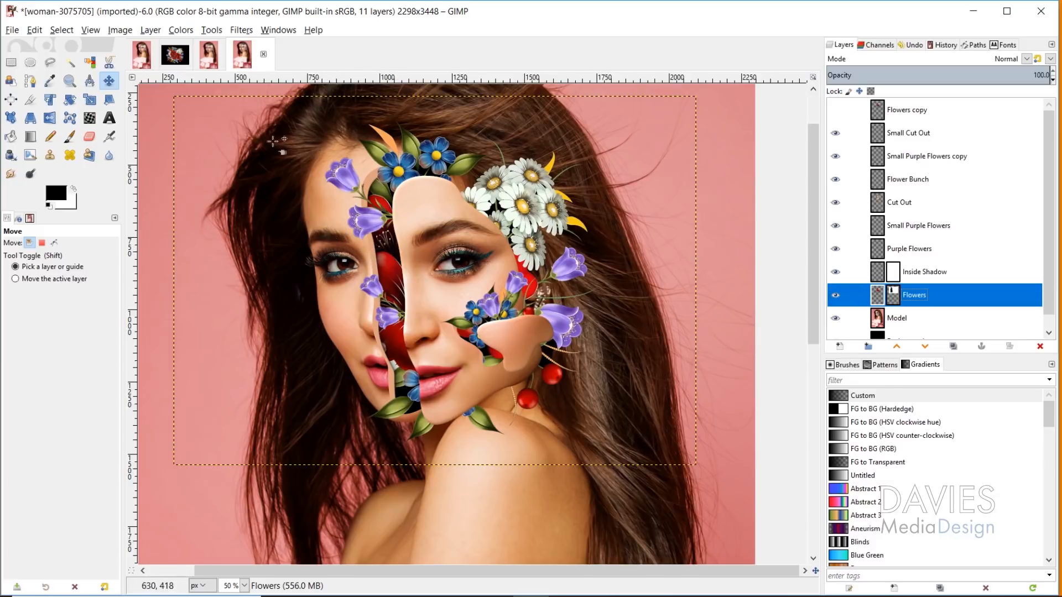
click(185, 30)
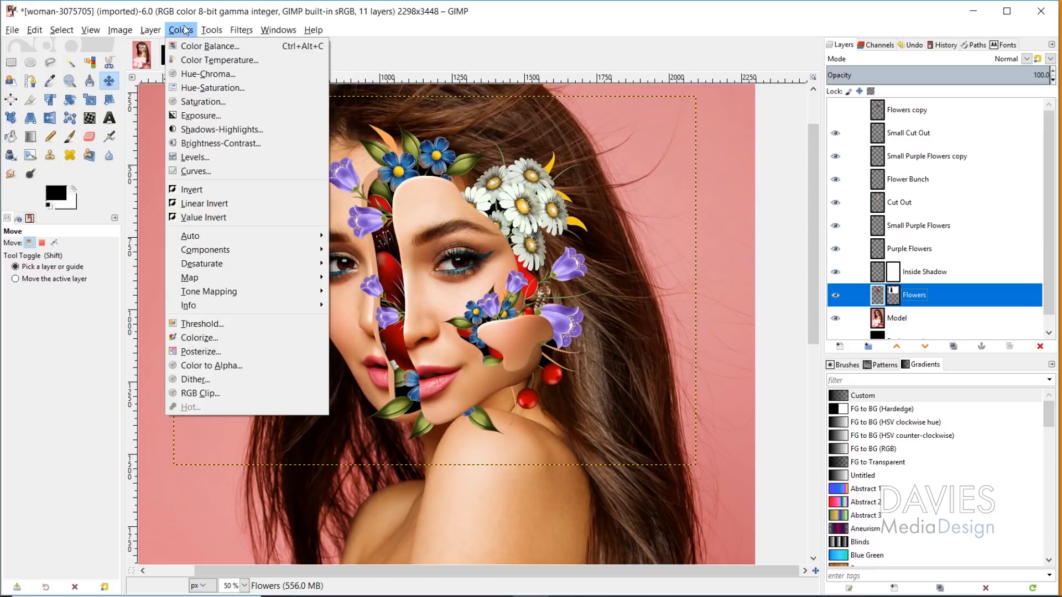
click(221, 143)
drag(912, 159, 916, 187)
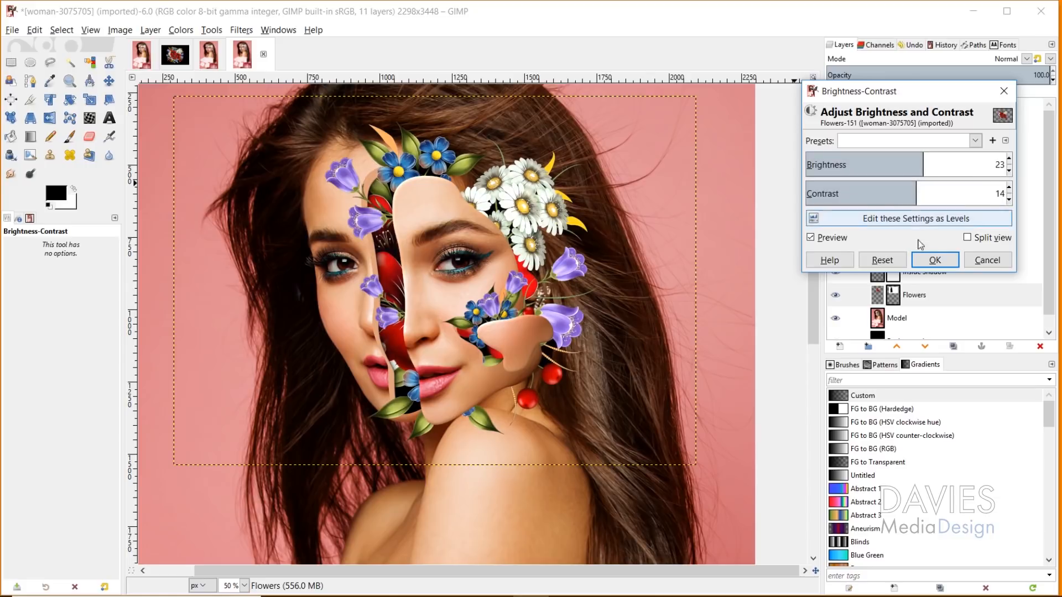
click(811, 237)
click(811, 238)
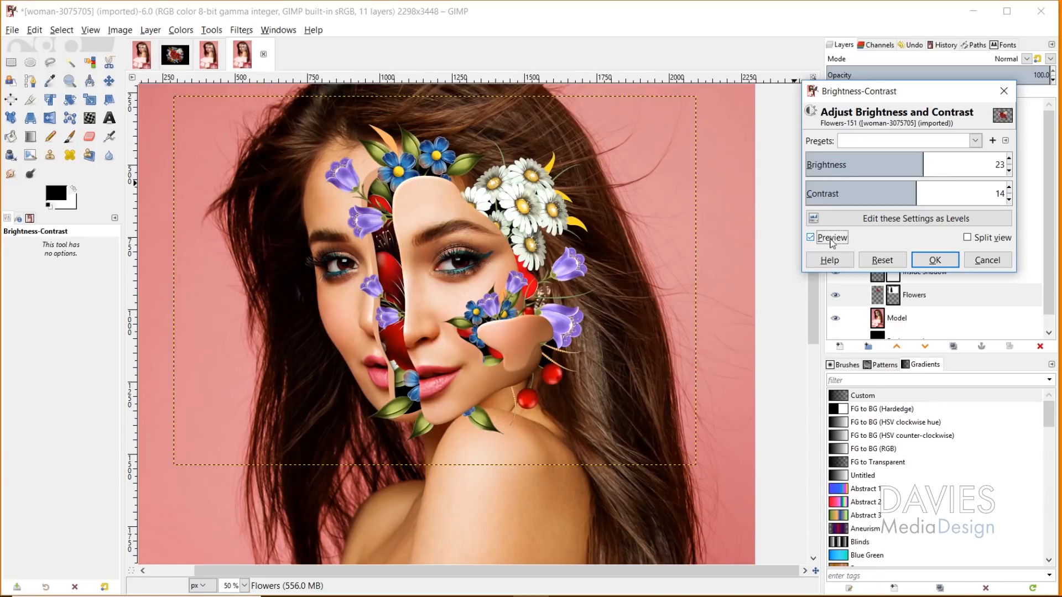
click(935, 260)
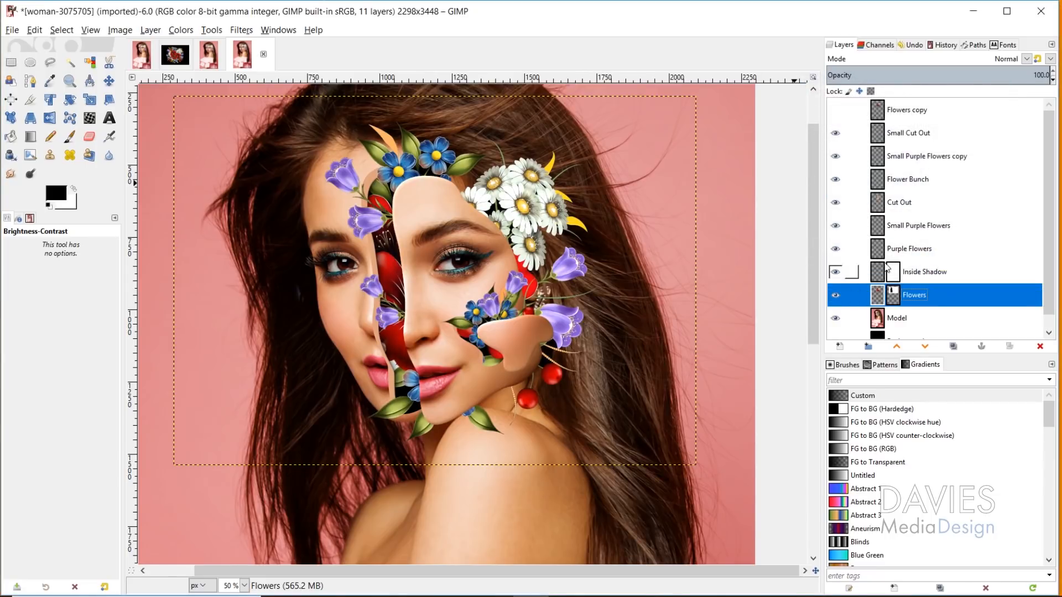
Repeat the brightness and contrast adjustment on the Purple Flowers, Small Purple Flowers, Flower Bunch and Small Purple Flowers copy layers
click(882, 251)
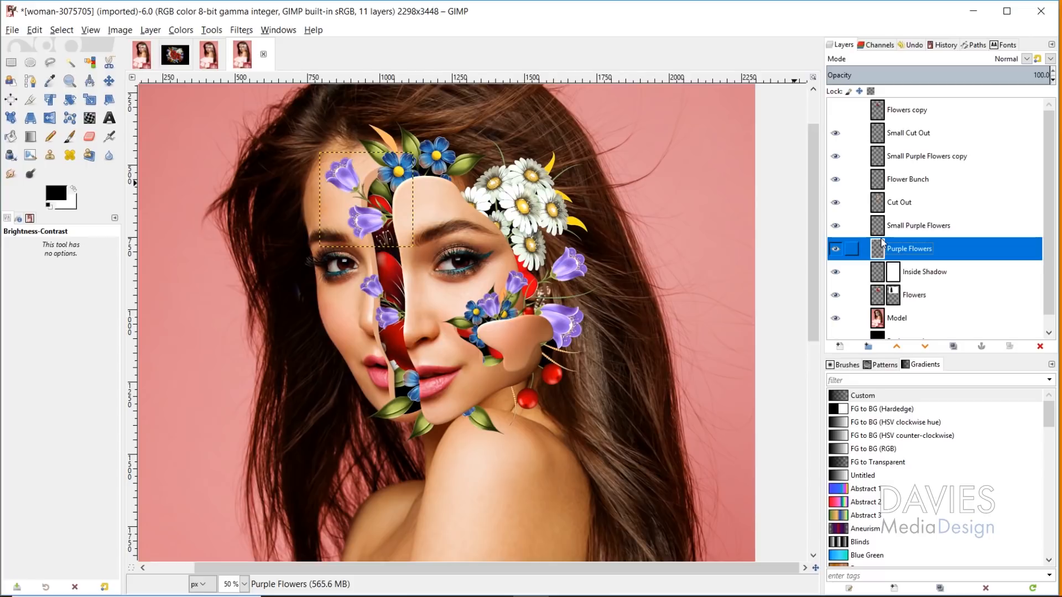
click(881, 226)
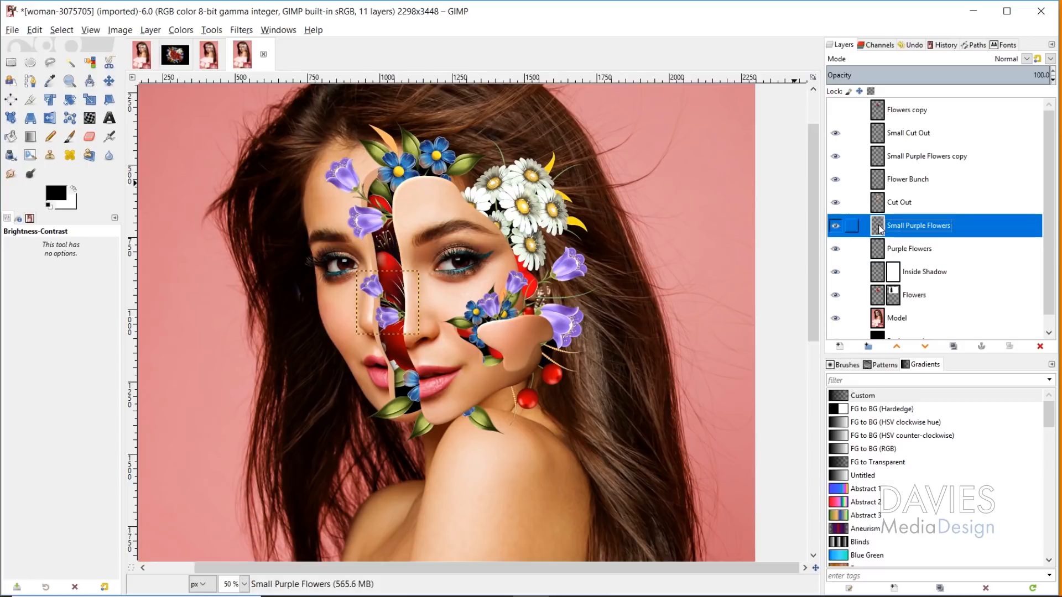
click(881, 184)
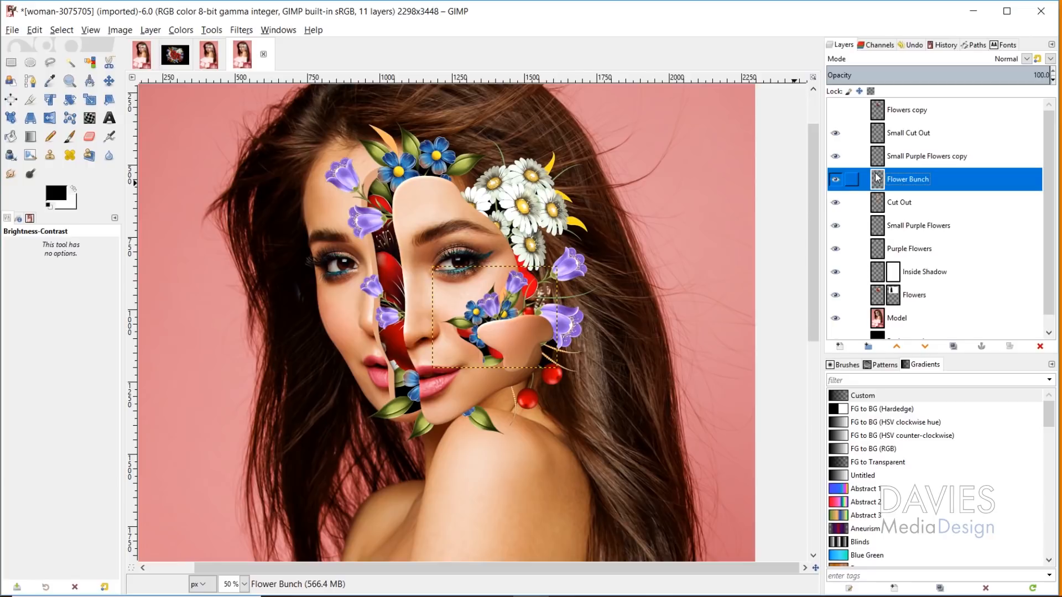
click(880, 159)
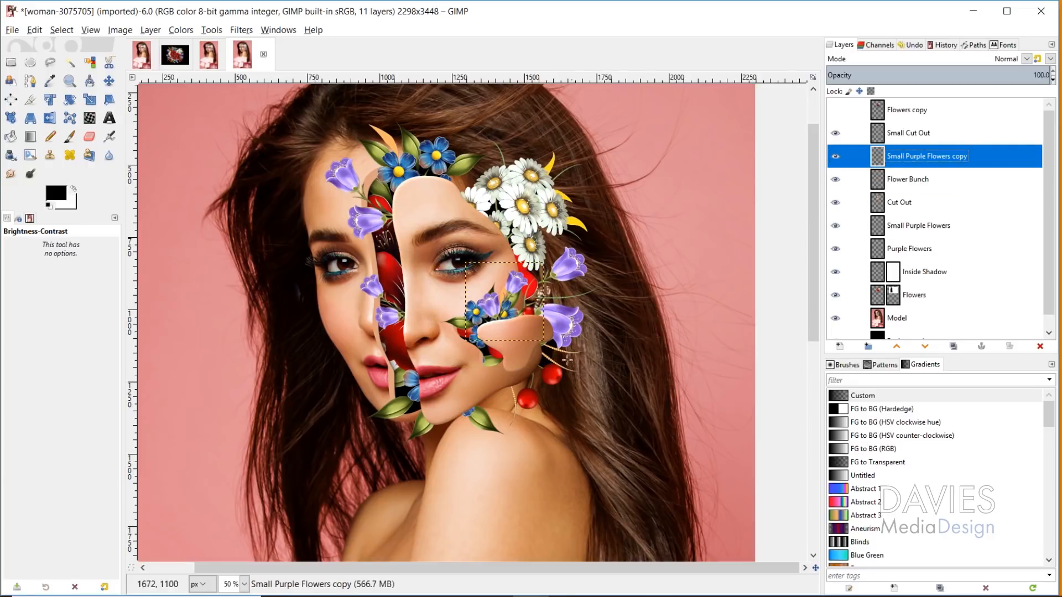
Start a Hue-Saturation adjustment on the Flowers layer with red hue at -26.2 and yellow saturation at -27.3
click(890, 299)
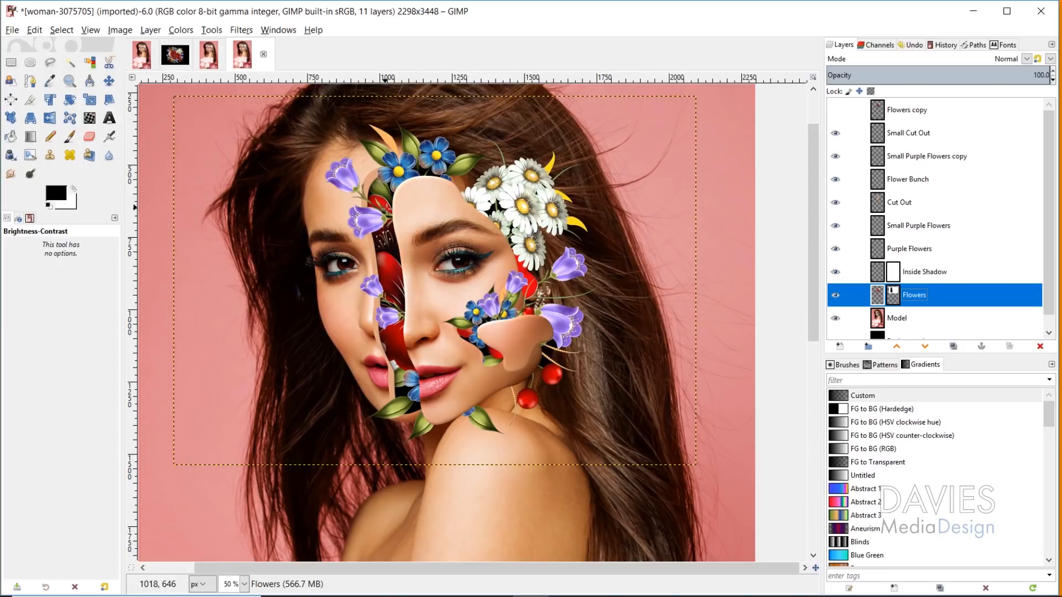
click(183, 30)
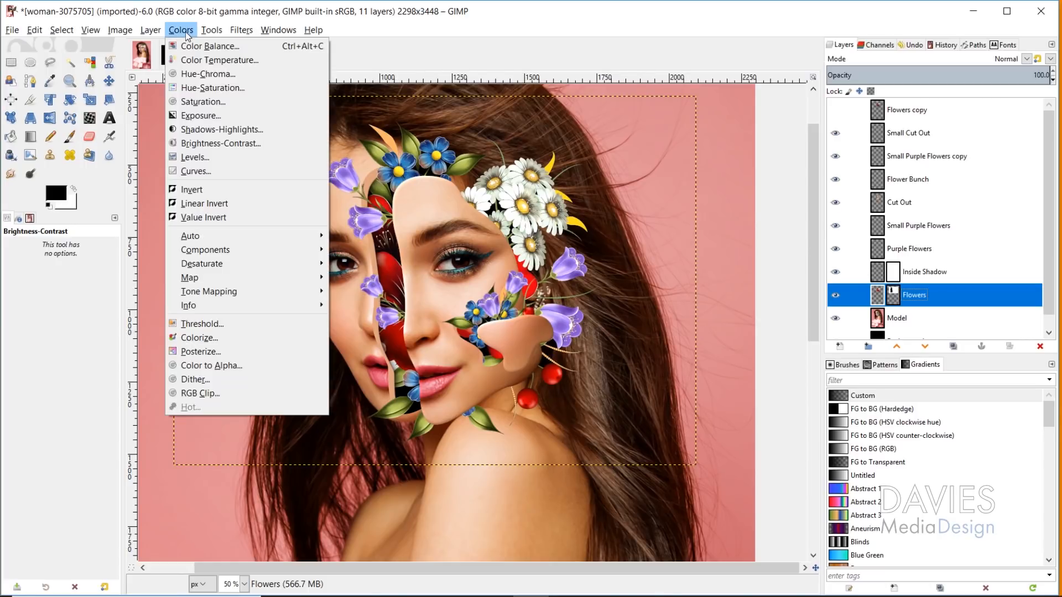
click(212, 88)
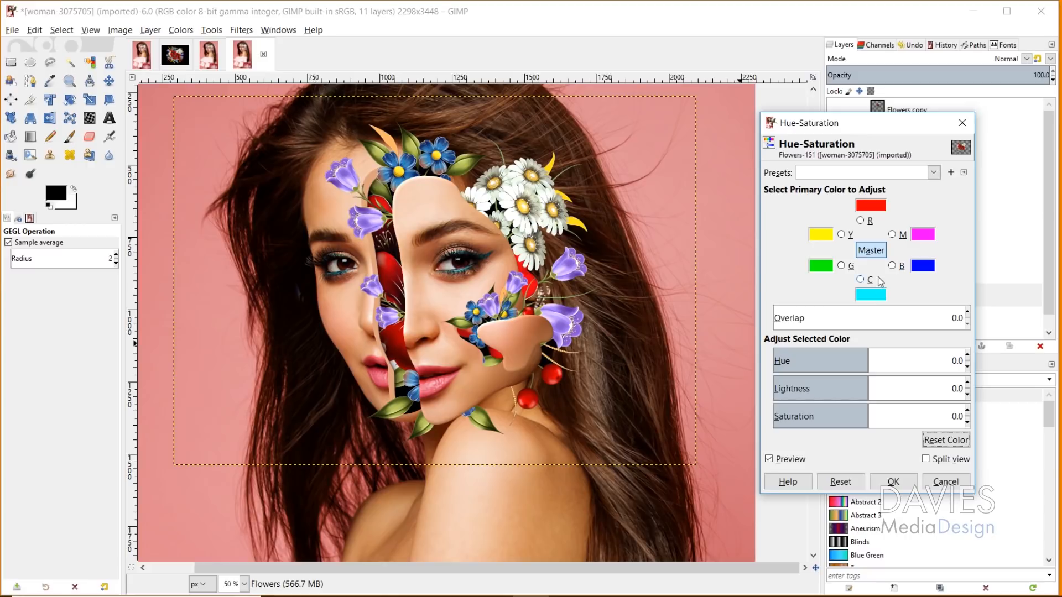
click(861, 222)
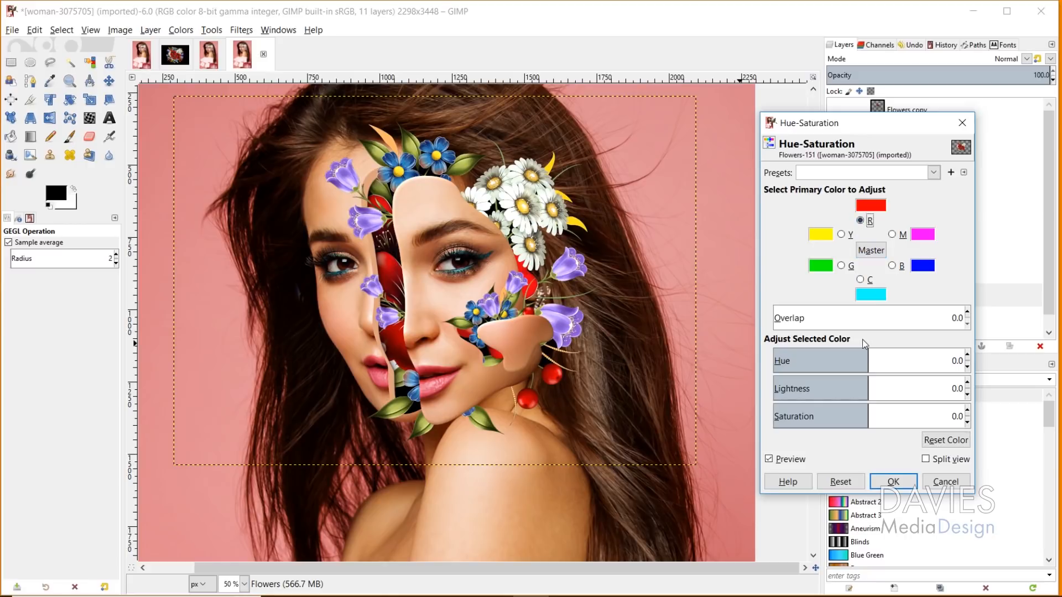
drag(866, 359, 854, 359)
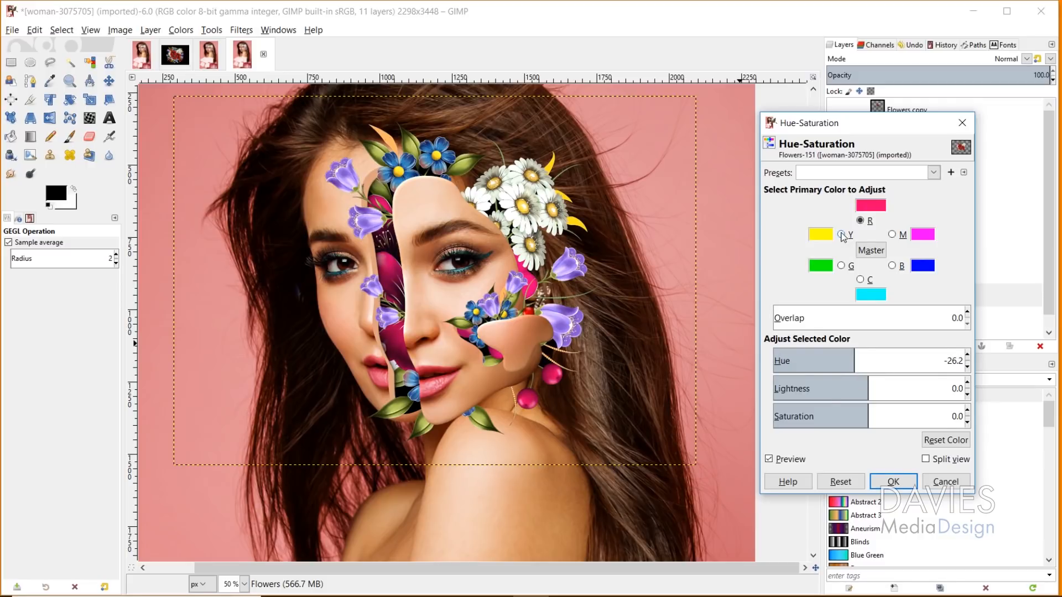
click(842, 234)
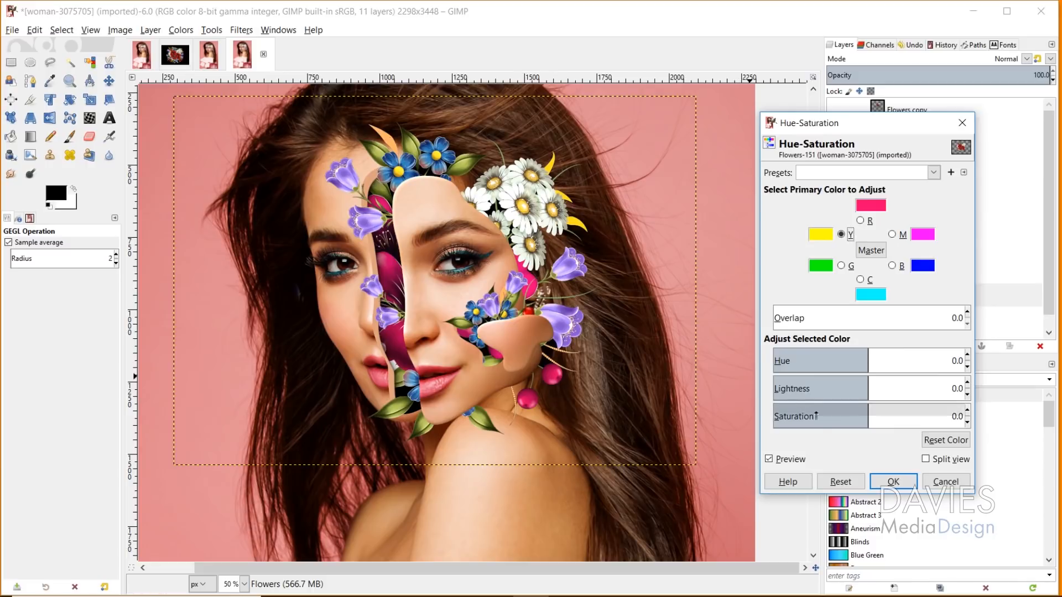
drag(868, 410, 843, 413)
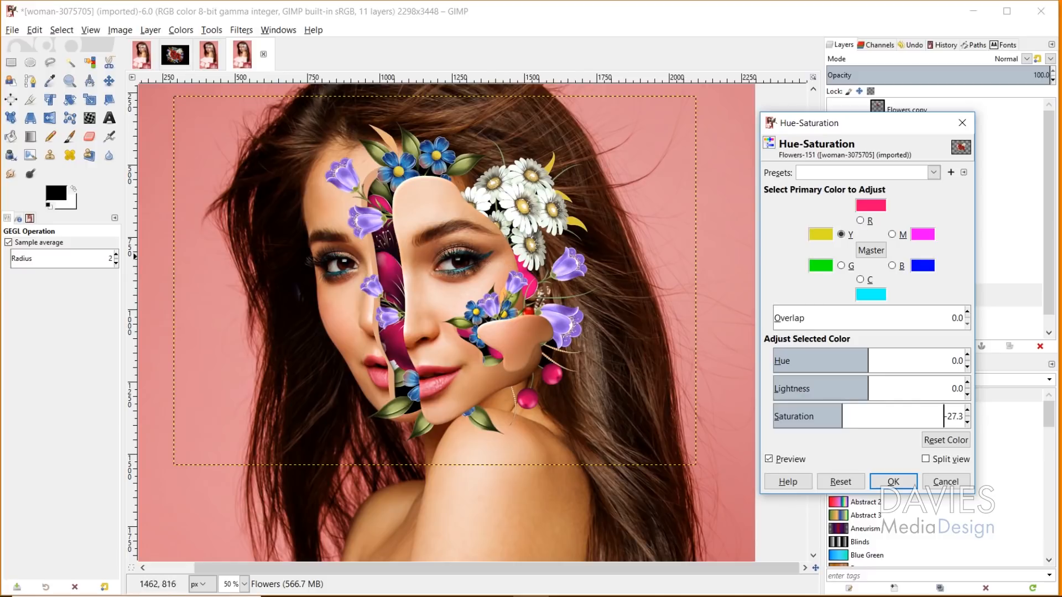
Raise the red saturation to 24.2 and set the red hue to -19.6
click(860, 220)
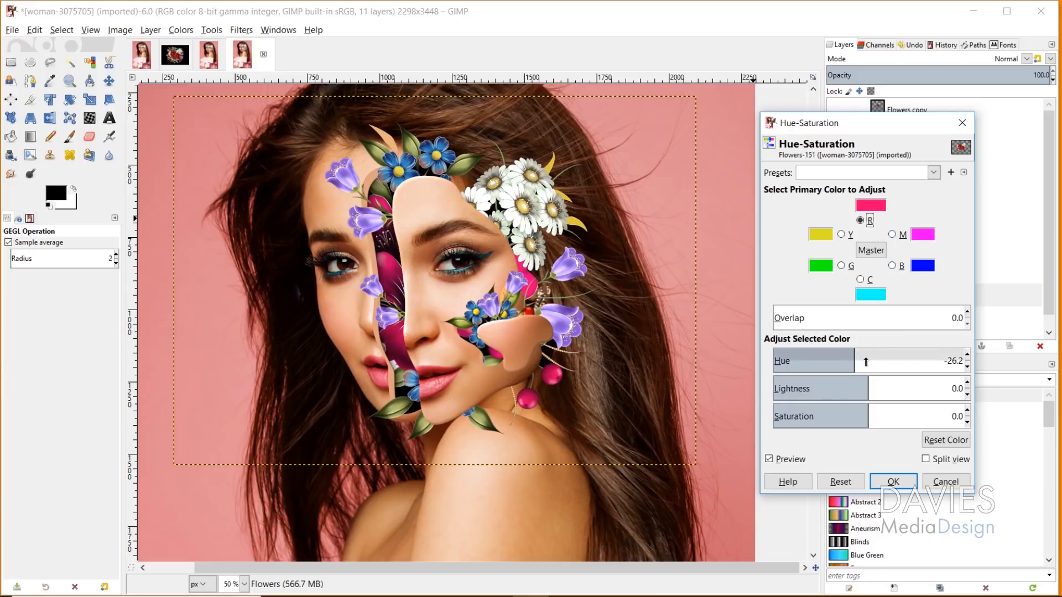
drag(868, 411, 891, 410)
drag(851, 353, 857, 355)
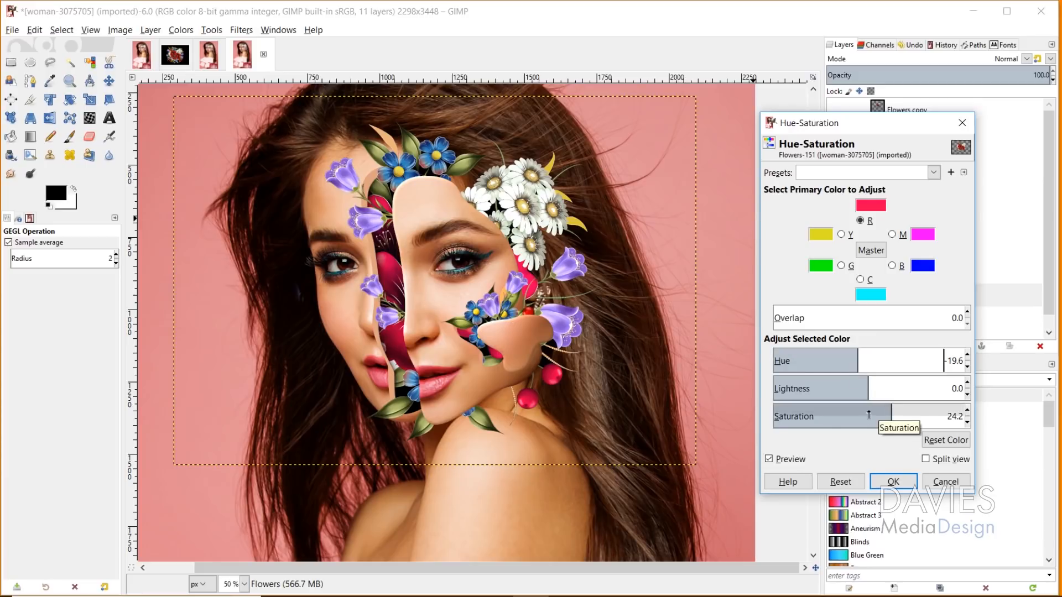
Raise the magenta saturation to 20.0 and blue saturation to 23.0, compare with the original, and apply the Hue-Saturation adjustment
key(alt+m)
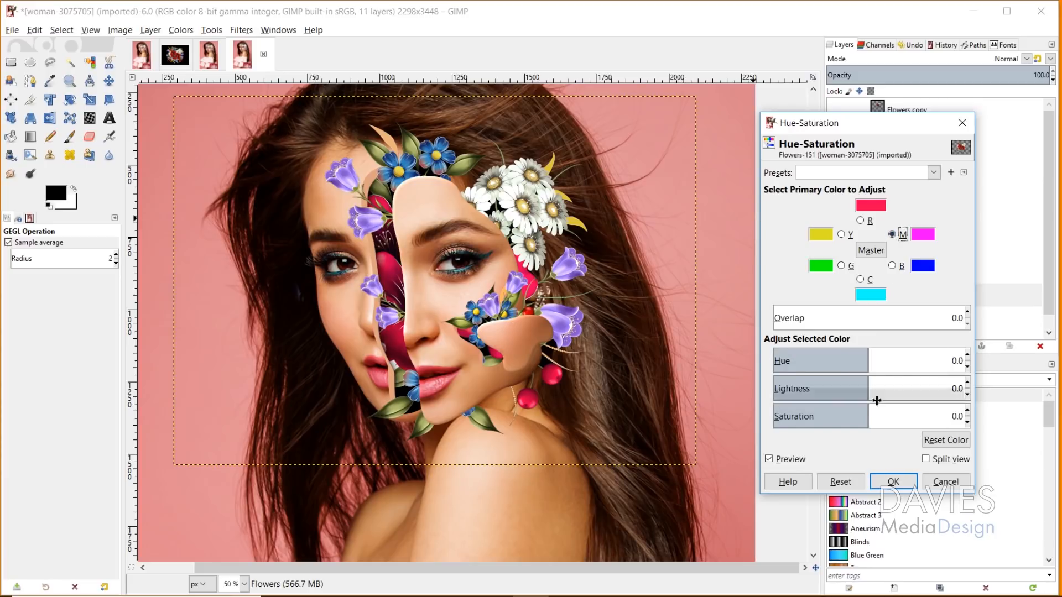
drag(871, 408, 888, 407)
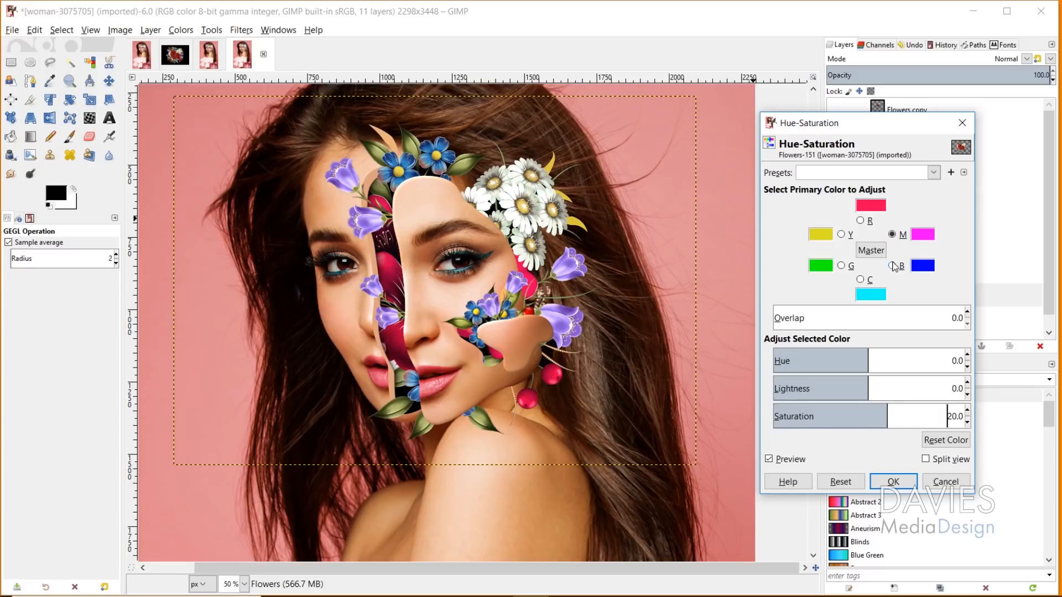
key(alt+b)
drag(869, 411, 890, 411)
click(772, 460)
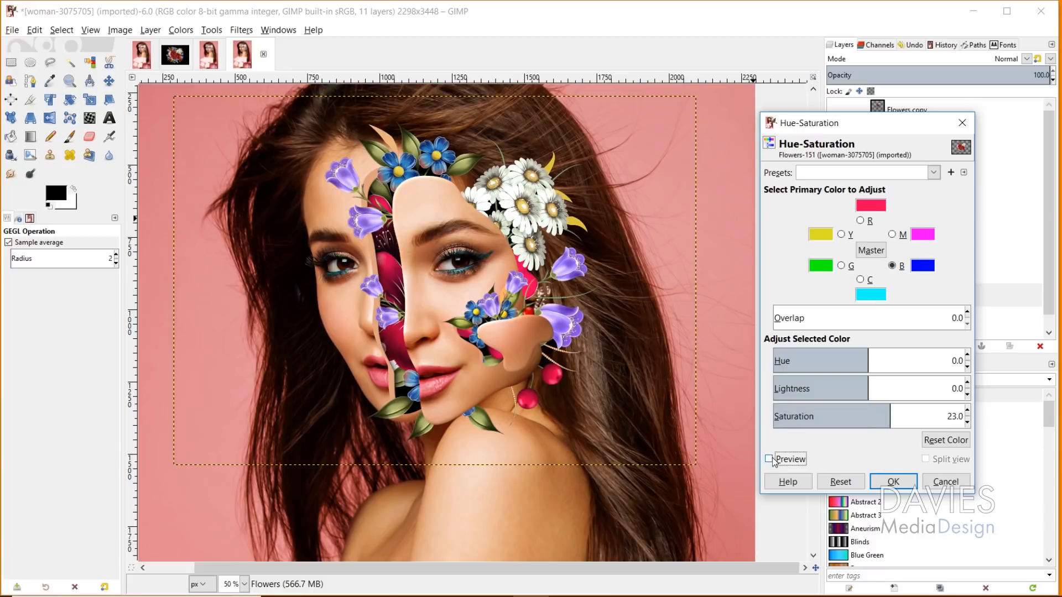
click(772, 460)
click(891, 481)
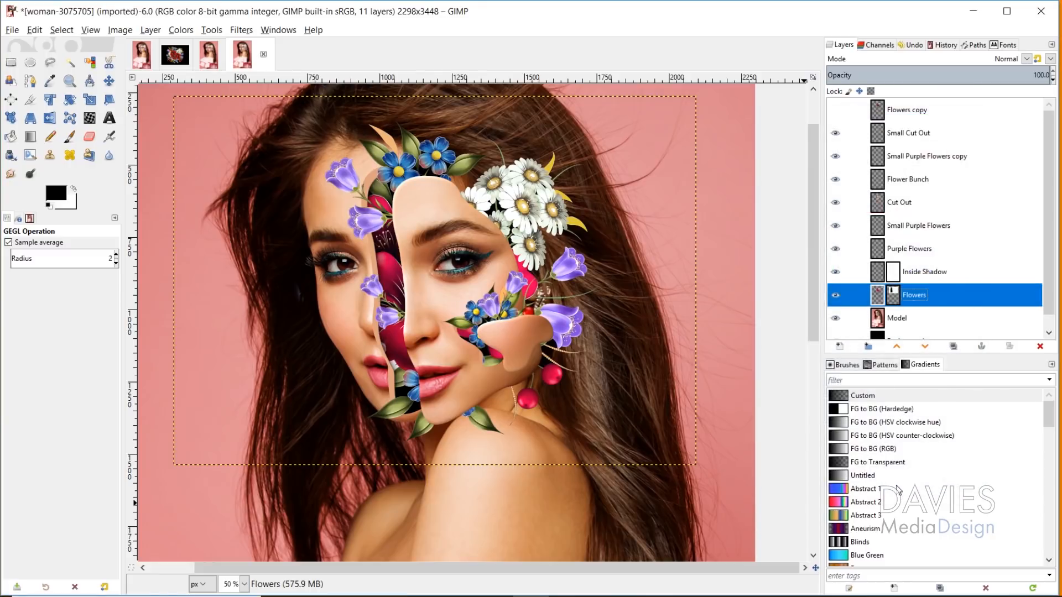
Repeat the Hue-Saturation adjustment on the Purple Flowers, Small Purple Flowers, Flower Bunch and Small Purple Flowers copy layers
click(878, 251)
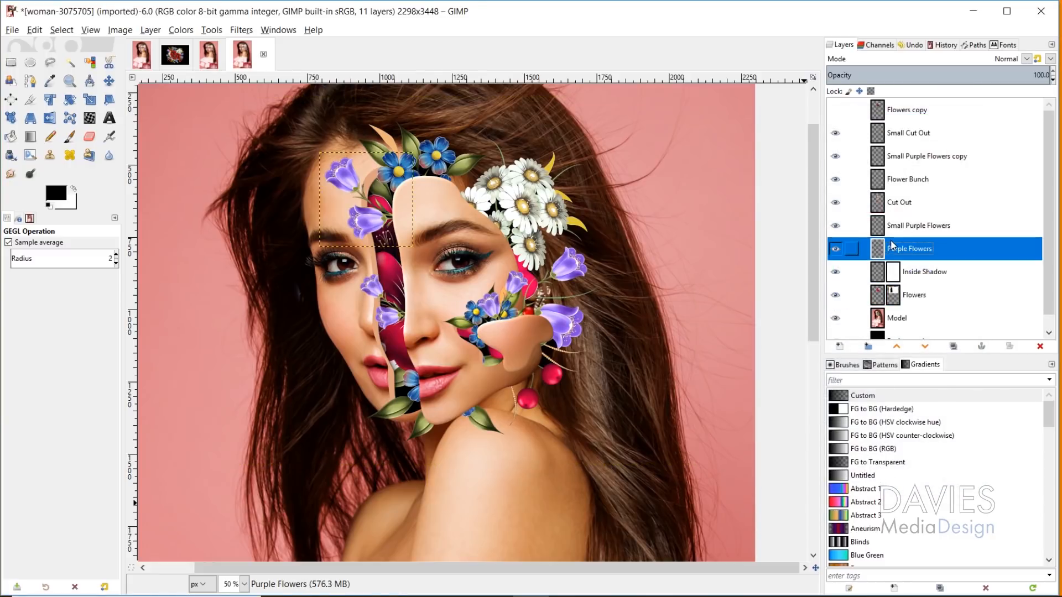
click(882, 228)
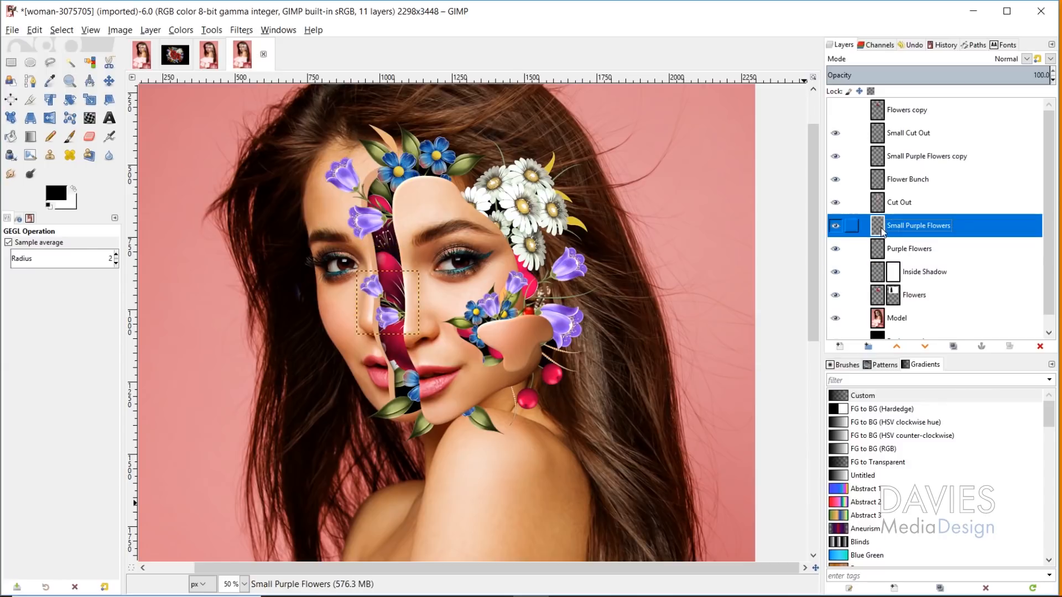
click(876, 180)
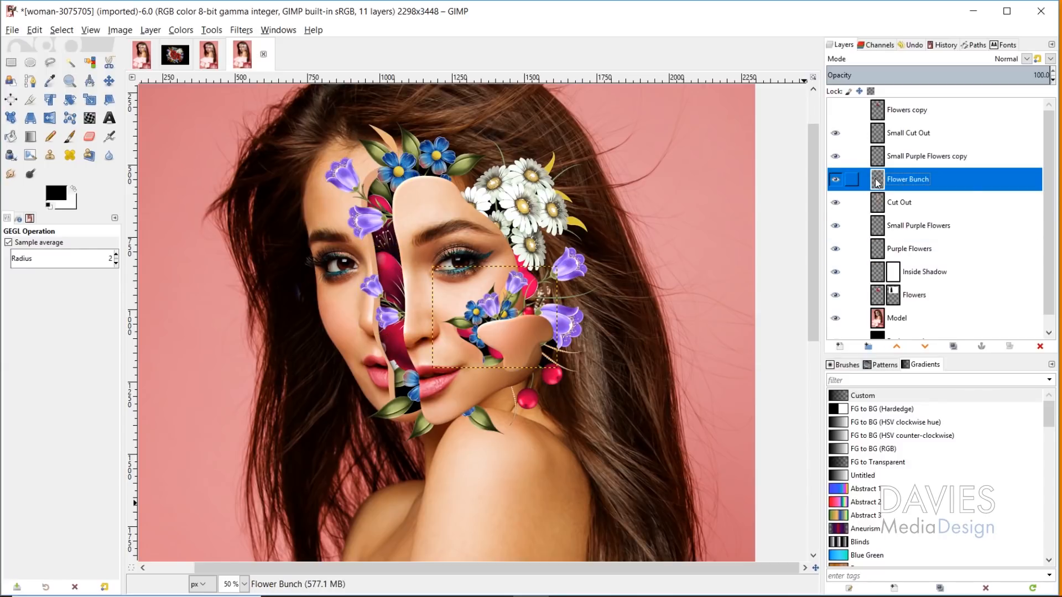
click(877, 161)
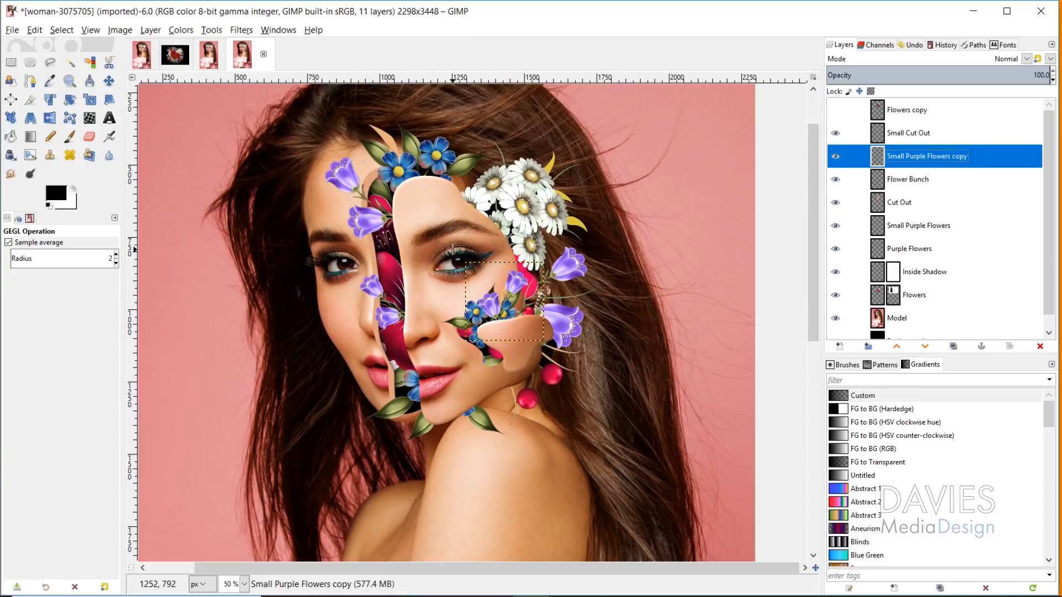
Create a new layer from the visible image, place it at the top of the stack, and hide all other layers
click(150, 31)
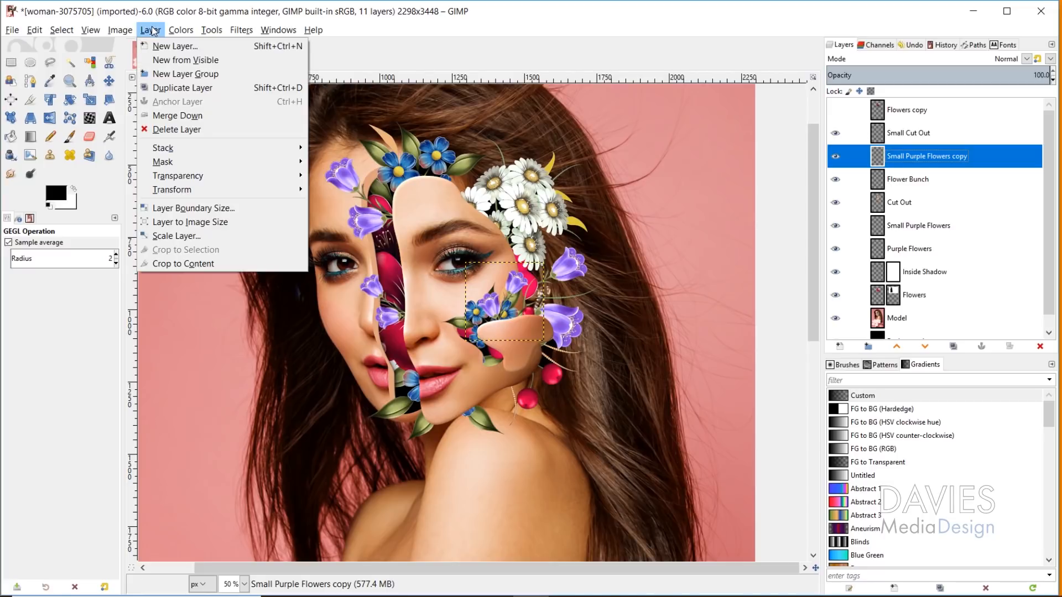
click(184, 61)
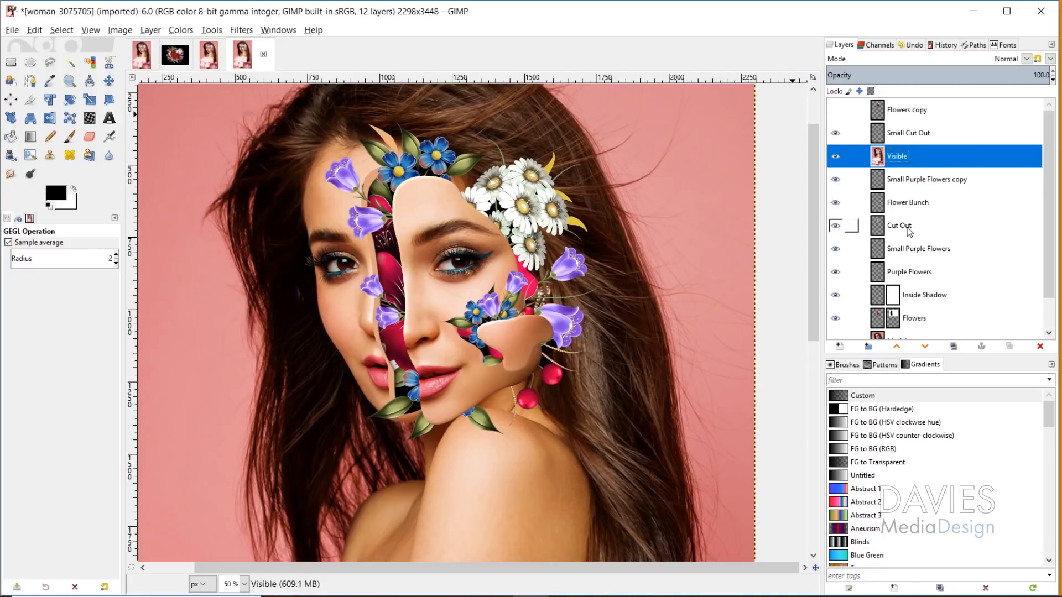
drag(907, 160, 878, 106)
scroll(907, 221, down, 2)
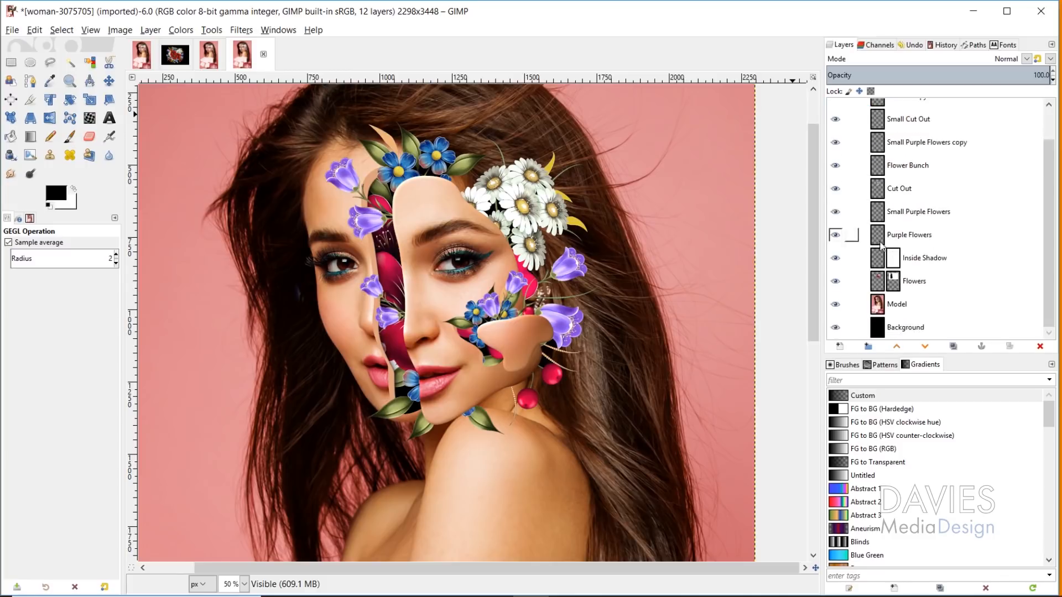
shift+click(835, 327)
click(837, 327)
scroll(846, 296, up, 2)
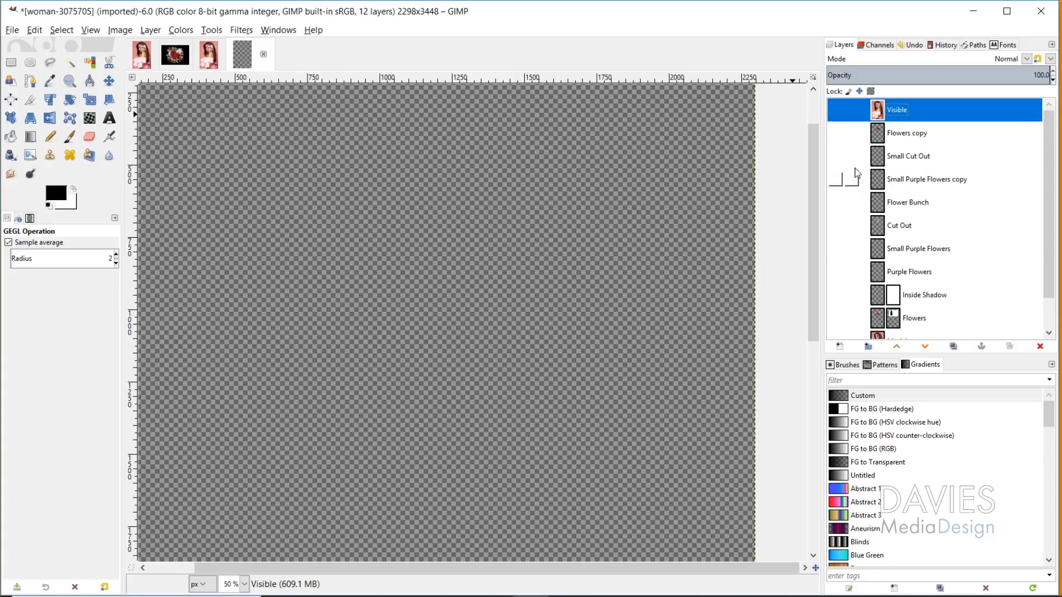
click(836, 110)
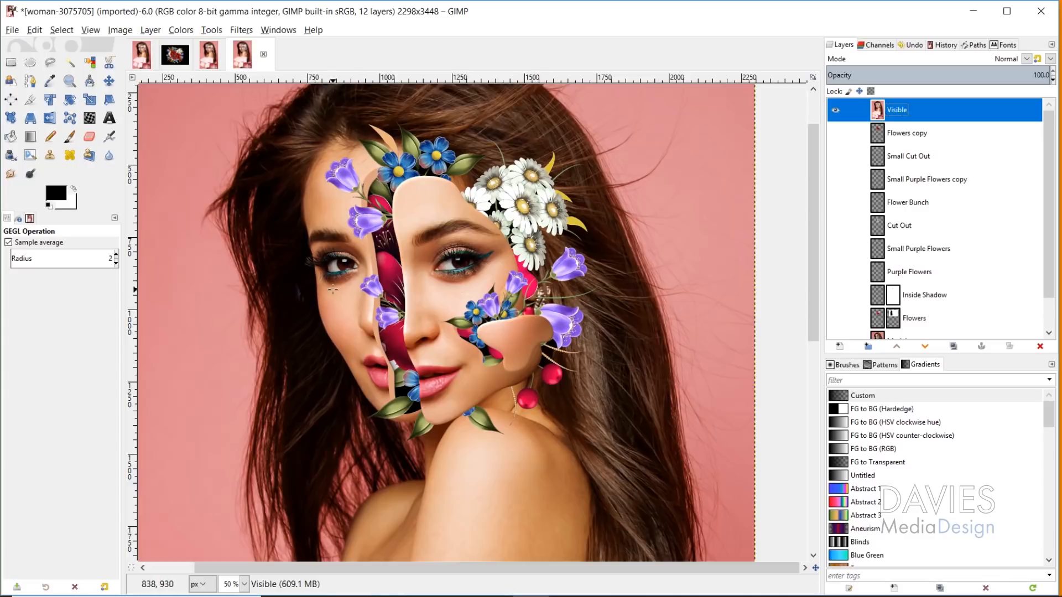
Apply G'MIC Add grain to the Visible layer with the Orwo NP20-GDR preset, Grain merge blending and 0.20 opacity, checking the face in the preview
click(241, 30)
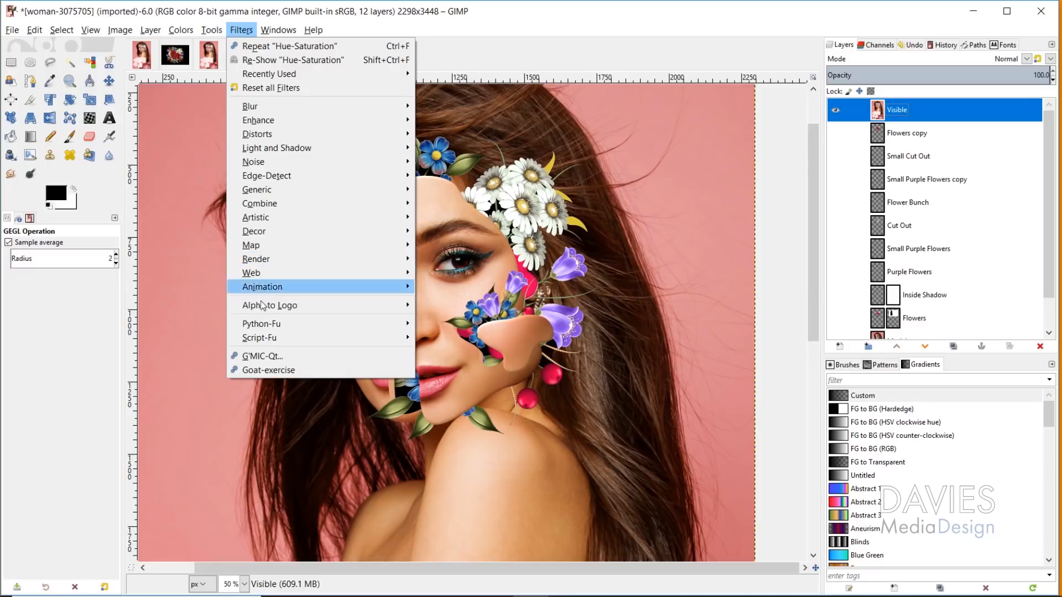
click(269, 357)
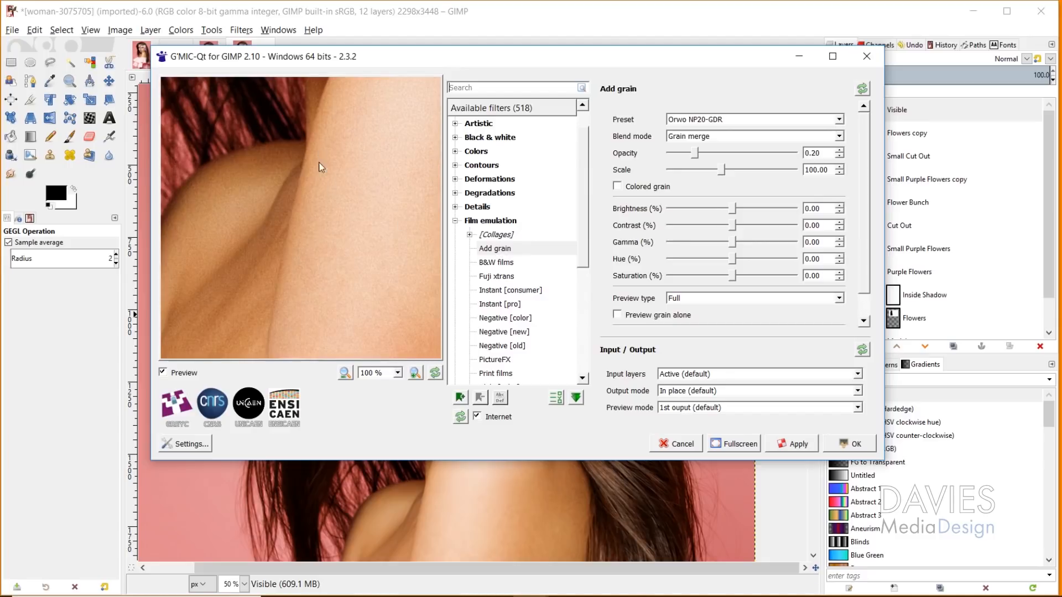
drag(321, 167, 333, 284)
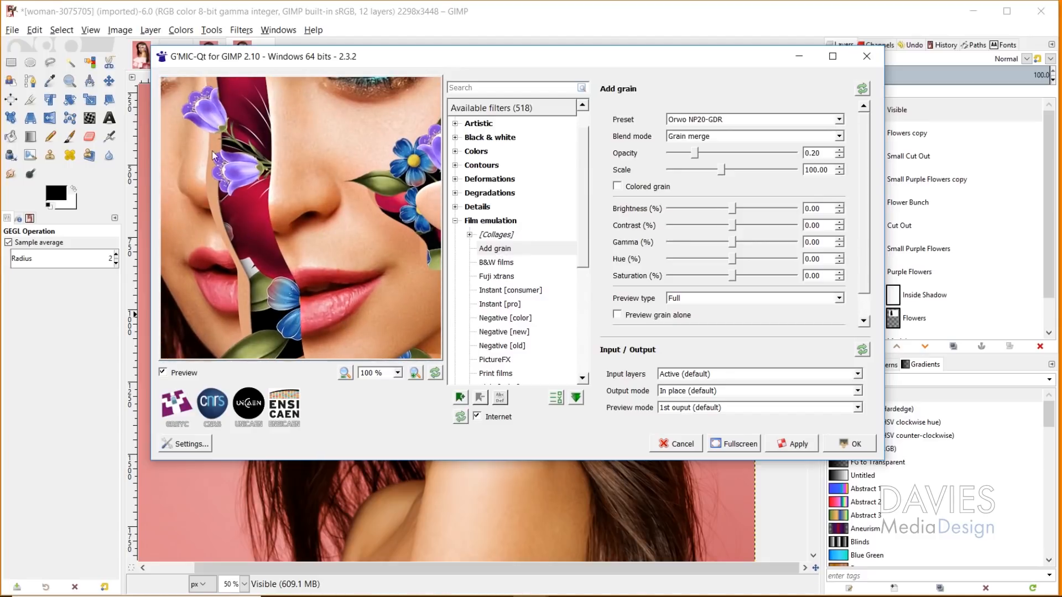
drag(212, 156, 221, 243)
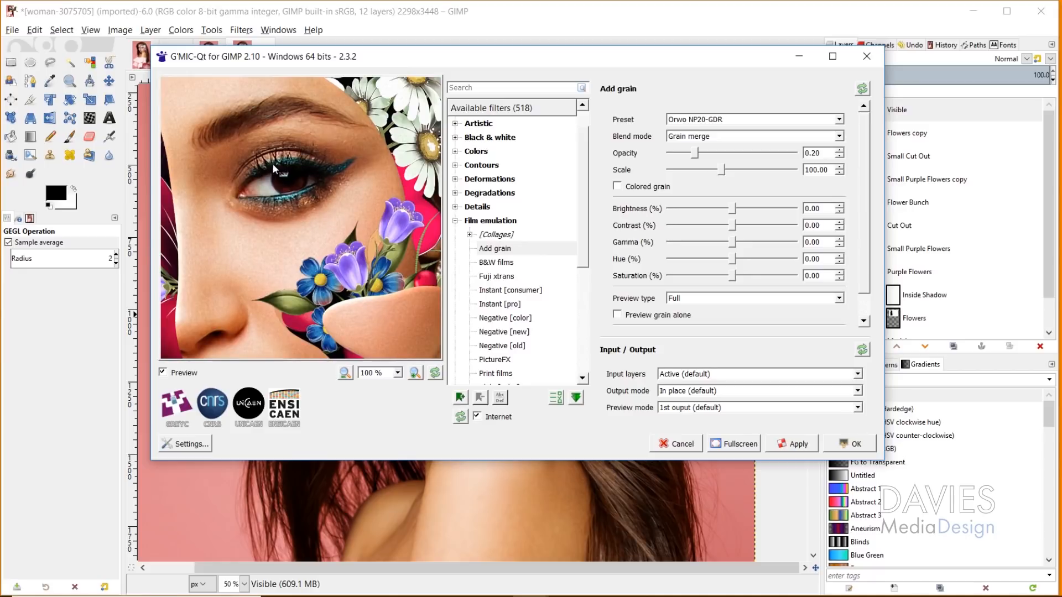
click(796, 443)
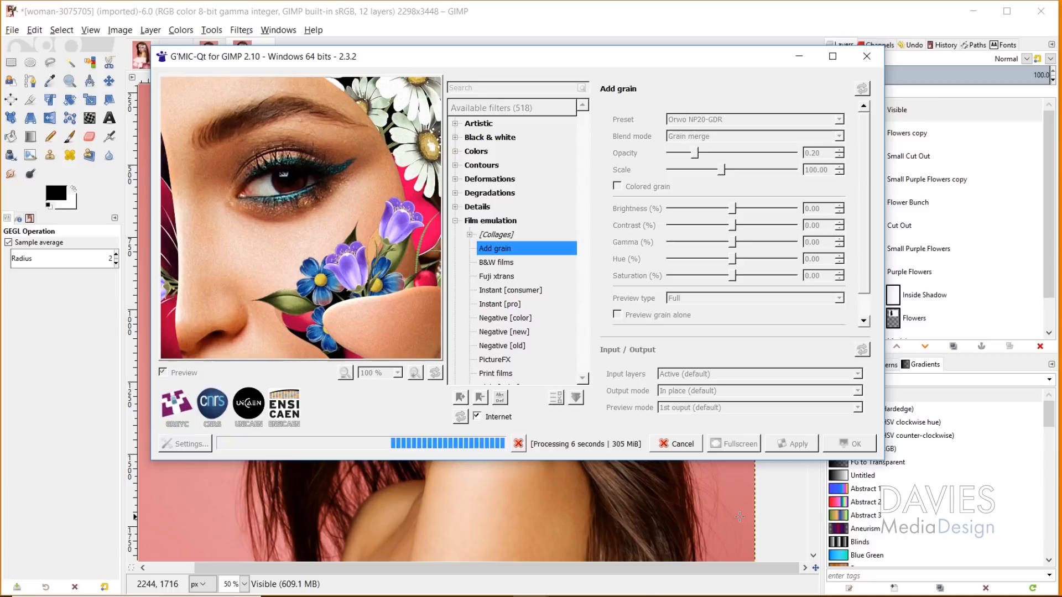
click(857, 443)
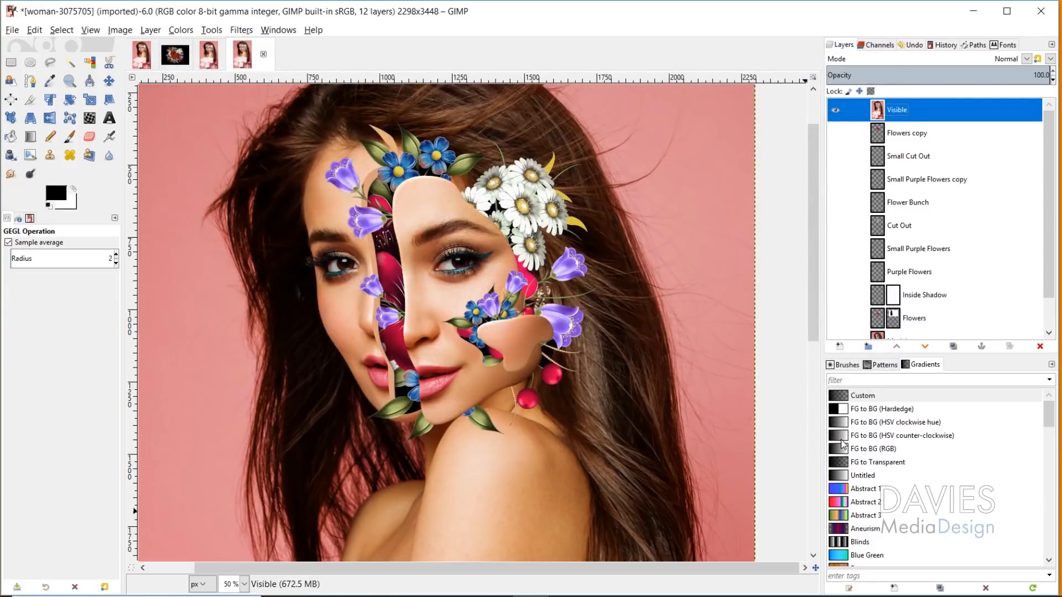
Slightly reduce the saturation scale of the Visible layer with the Saturation adjustment
click(187, 30)
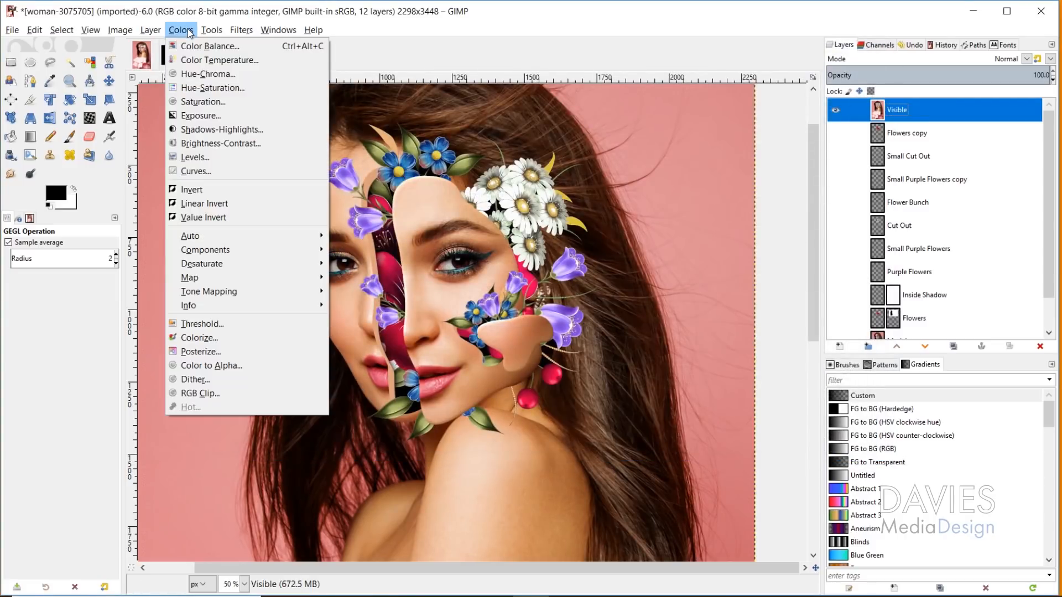
click(219, 101)
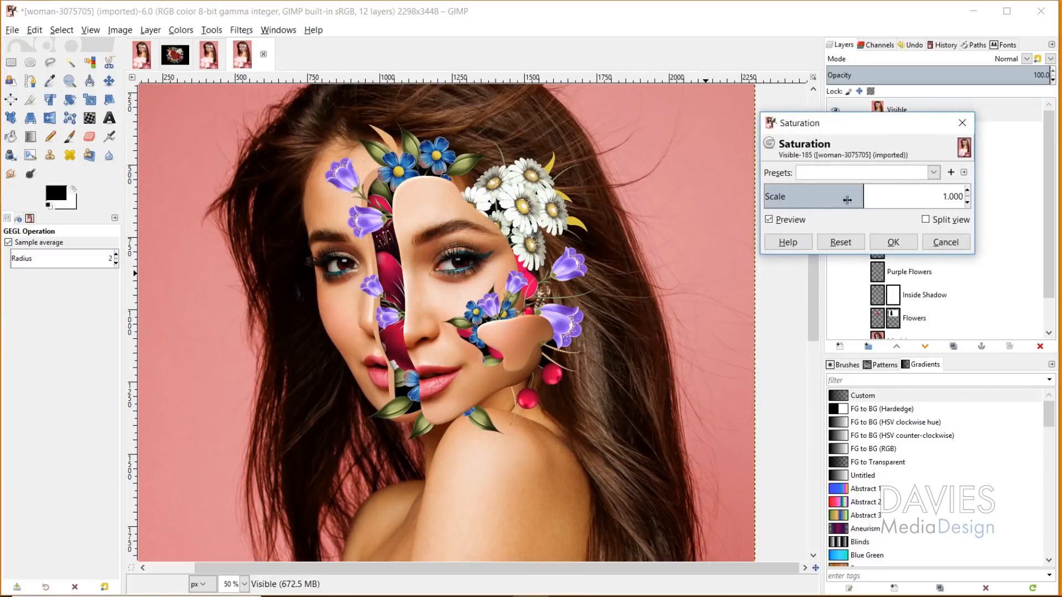
drag(864, 188, 852, 191)
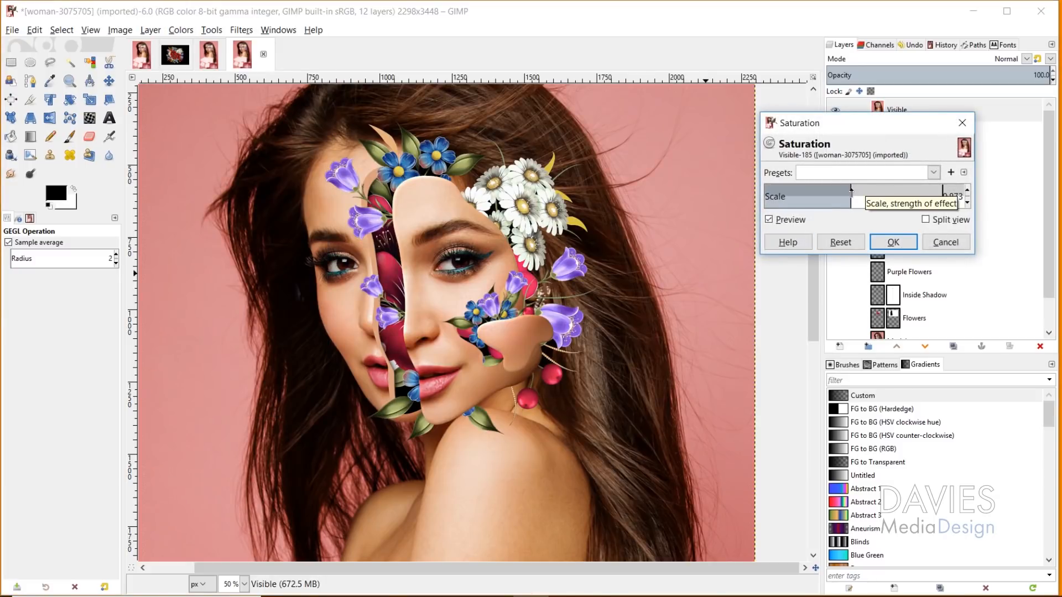
click(892, 243)
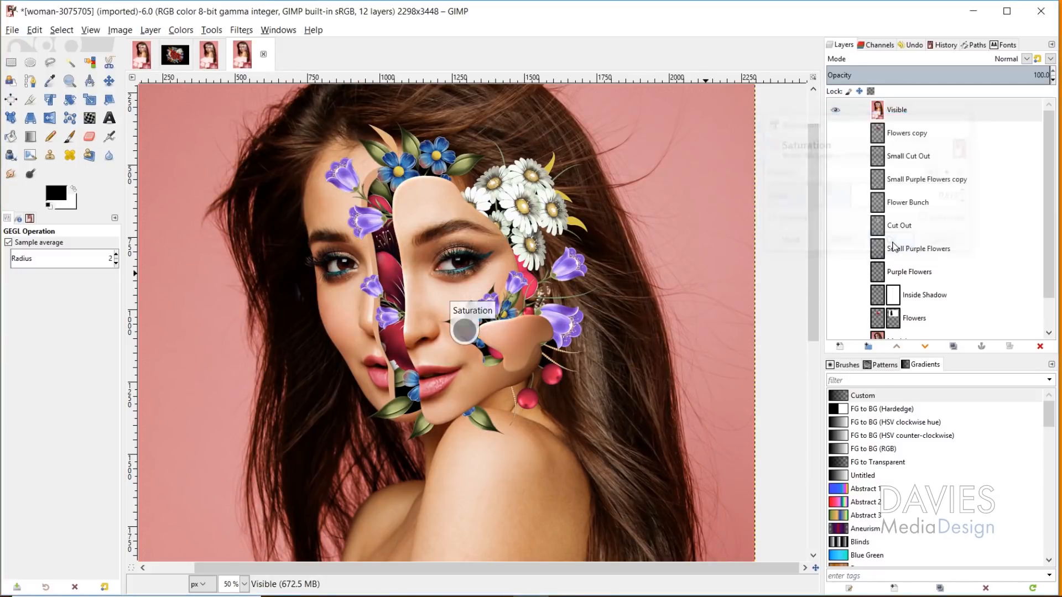
Apply a subtle S-shaped Value curve to the Visible layer, lowering the shadows to about x 78, y 73 and lifting the highlights
click(181, 29)
click(193, 171)
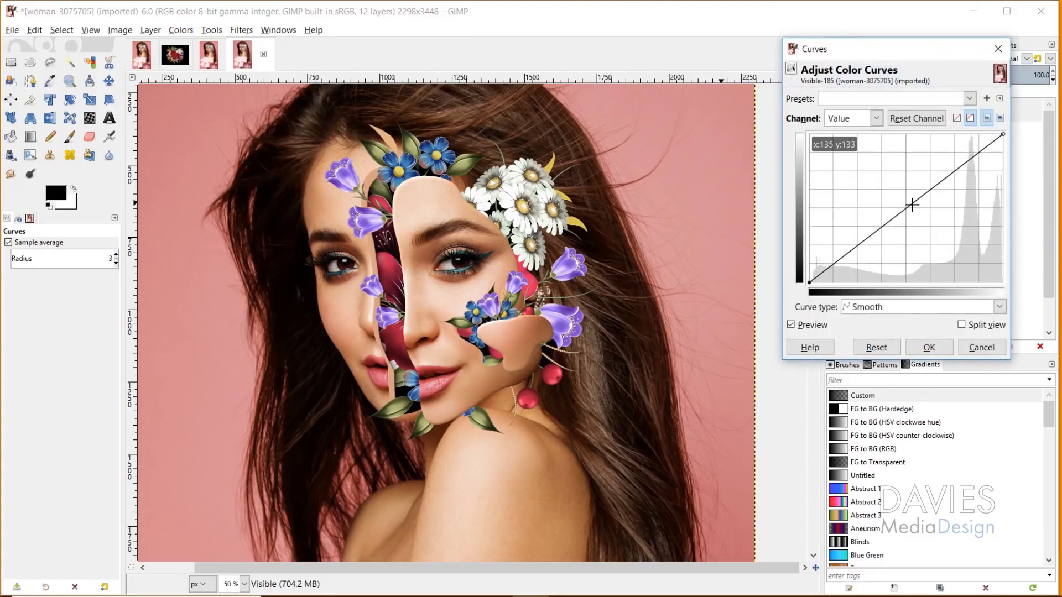
drag(862, 236, 868, 240)
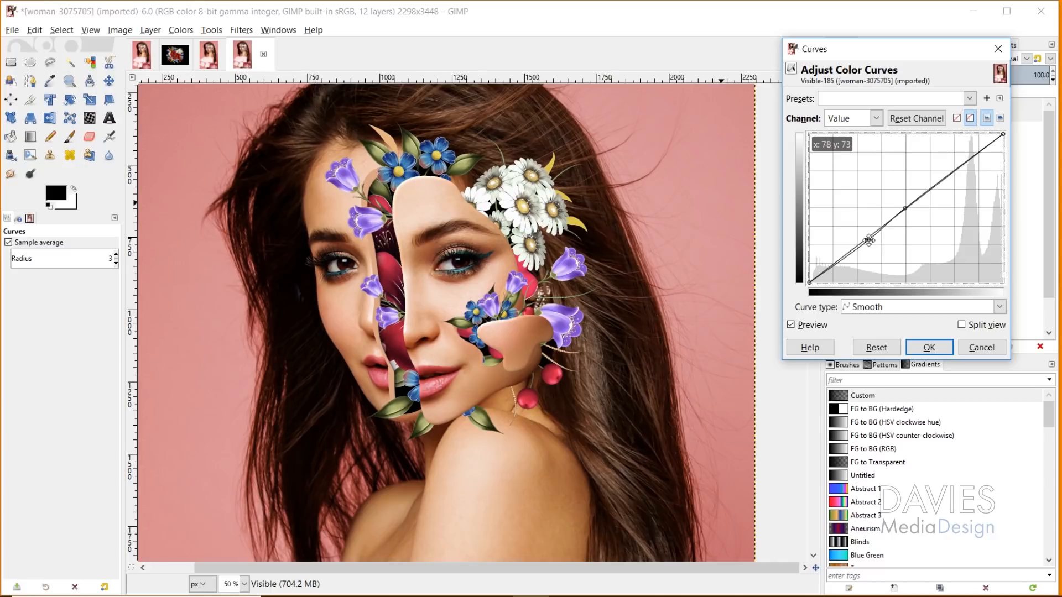
drag(955, 171, 947, 173)
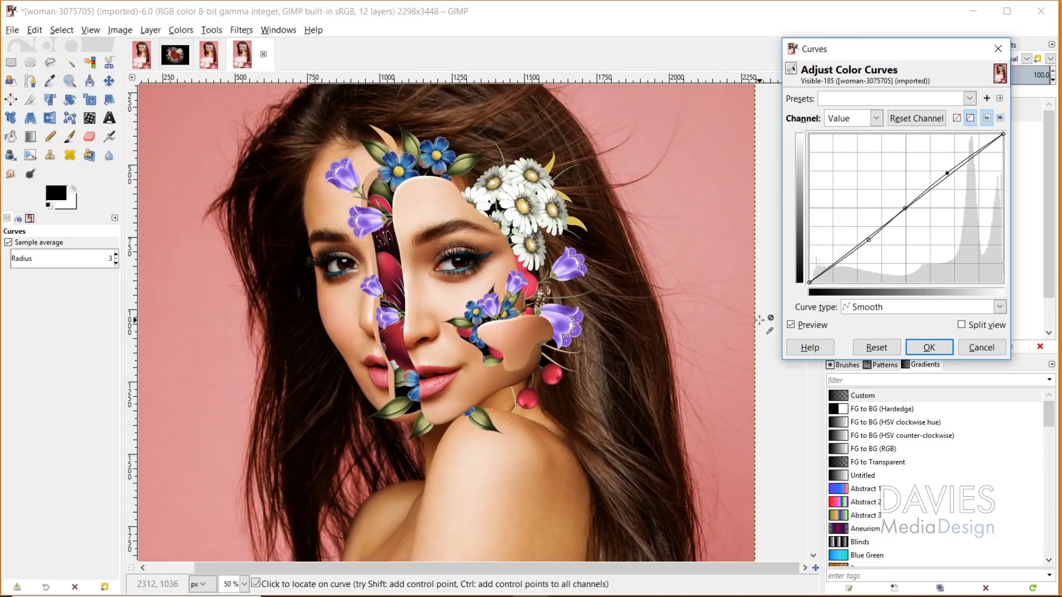
click(791, 325)
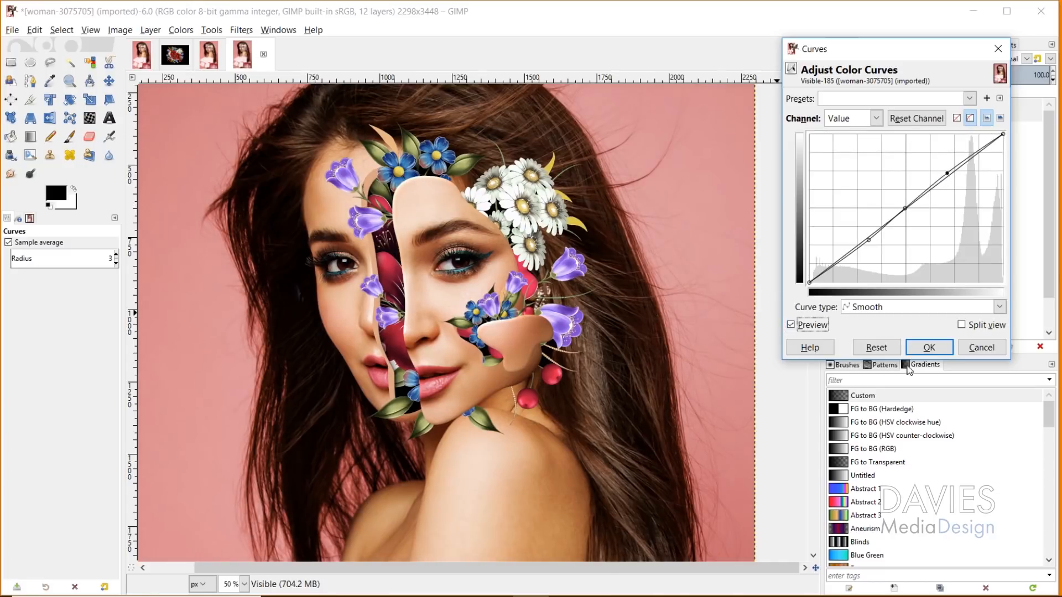
click(929, 347)
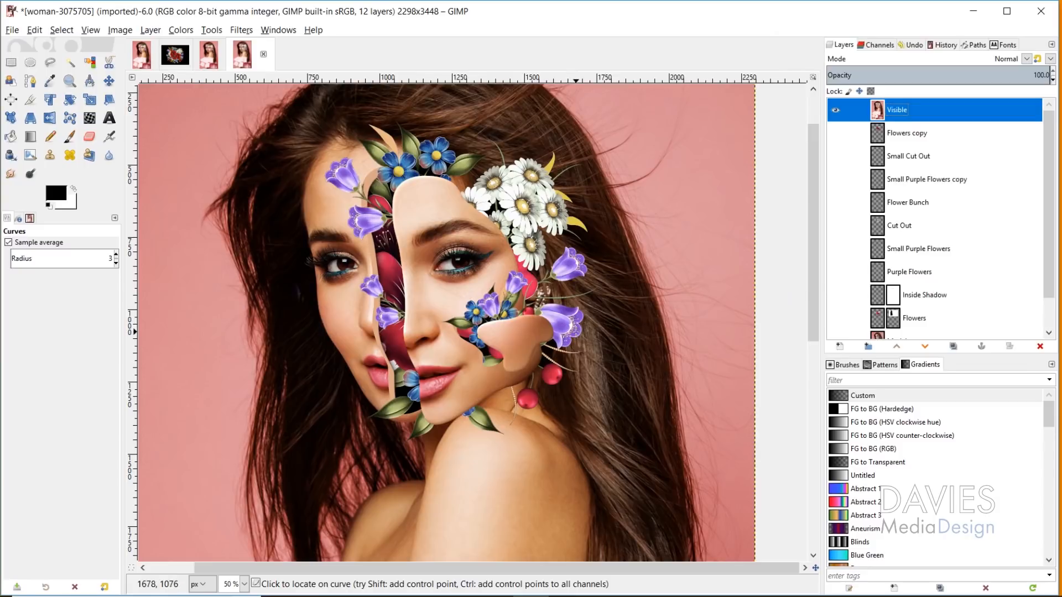